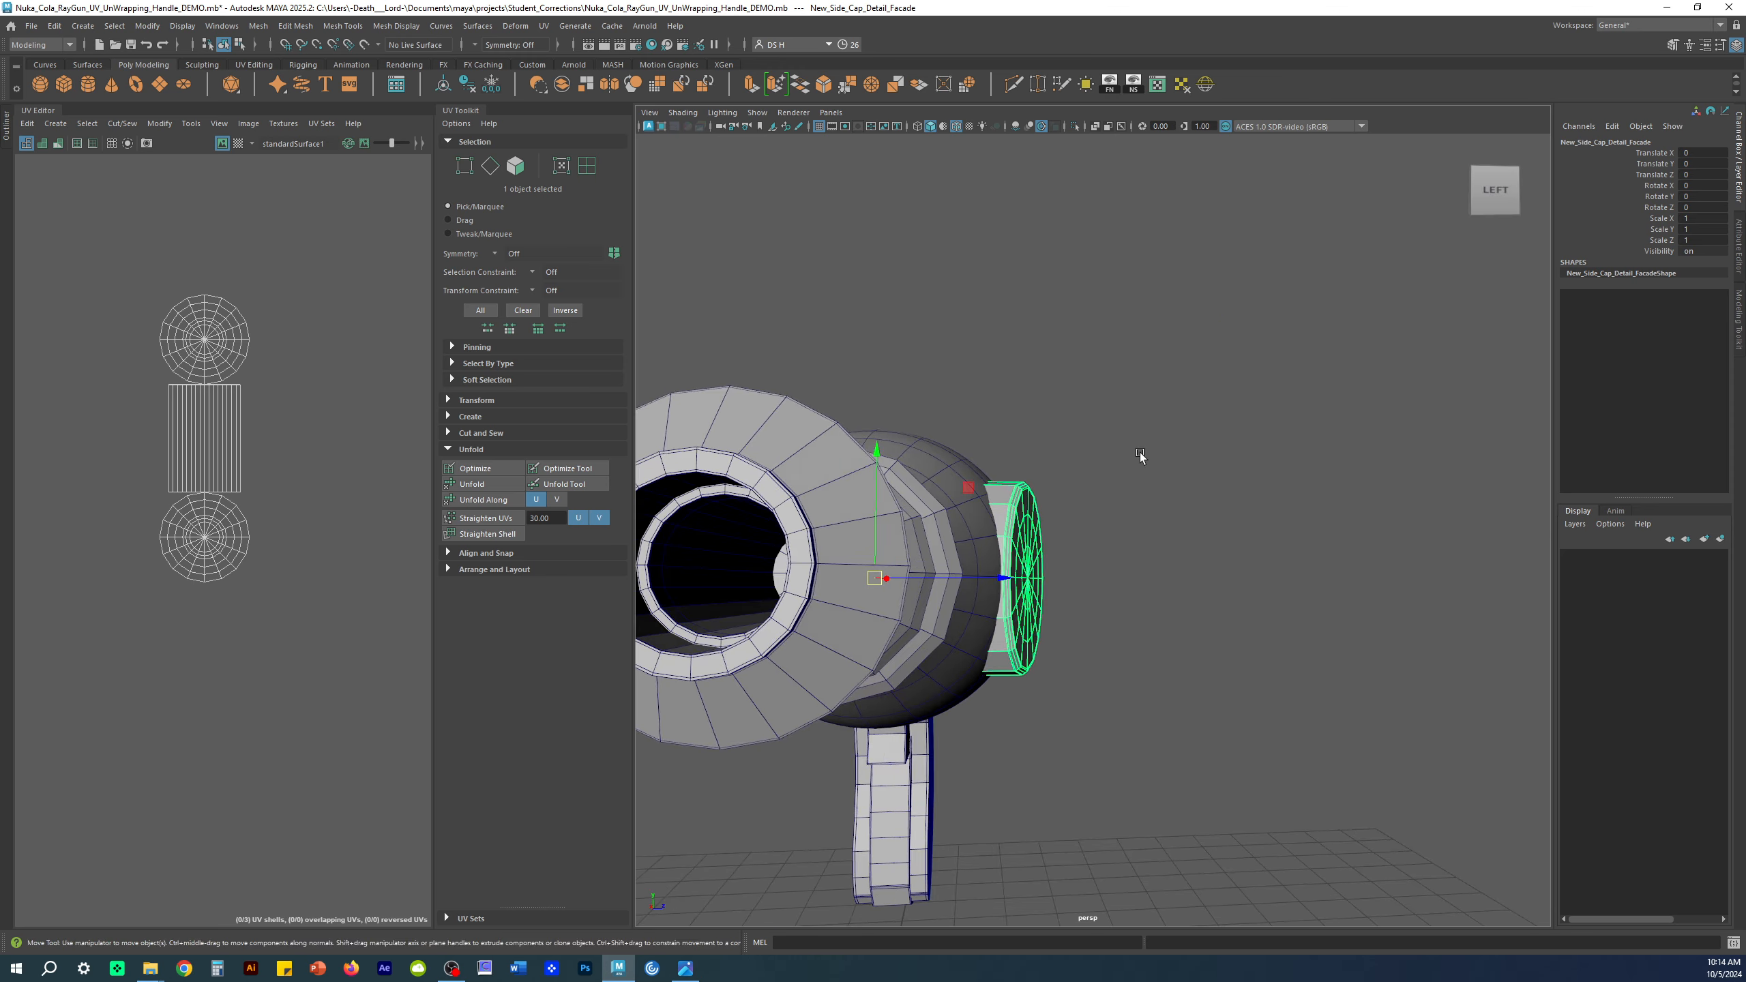
Step: Select the Bottle_cap to inspect its UV layout
left_click(1466, 238)
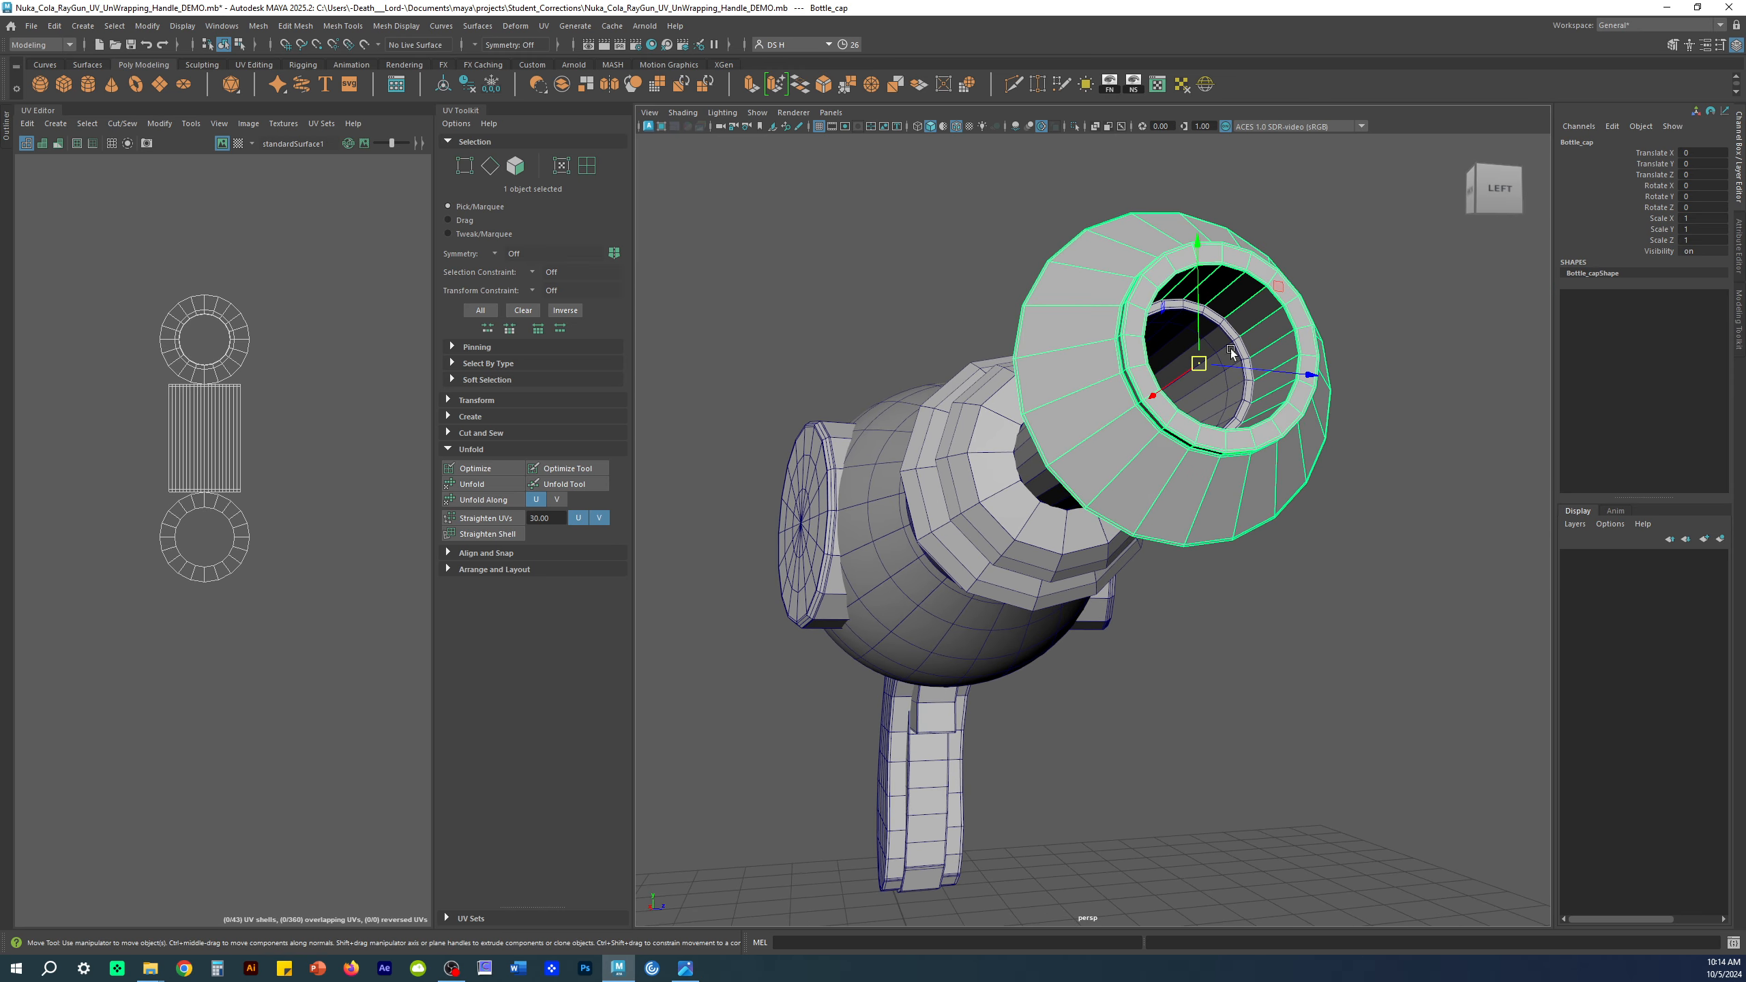
mouse_move(1083, 413)
left_mouse_down("alt")
mouse_move(1275, 379)
mouse_move(1294, 390)
mouse_move(1103, 394)
mouse_move(1316, 398)
mouse_move(1079, 411)
left_mouse_up("alt")
left_click(1294, 390)
Step: Select the gun Body and switch it to low-poly display with key 1
left_click(1077, 413)
left_click(1032, 628)
left_click(1062, 533)
key("1")
left_click(1165, 756)
Step: Orbit around the grip and select Handle1 to view its UVs
right_click_drag(1029, 675, 1169, 651, "alt")
left_click_drag(1169, 651, 1079, 584, "alt")
middle_click_drag(1079, 585, 924, 375, "alt")
right_click_drag(924, 374, 1234, 506, "alt")
left_click(1239, 516)
left_click_drag(1243, 517, 1269, 541, "alt")
left_click(1286, 543)
left_click(1121, 474)
left_click_drag(1155, 578, 1149, 624, "alt")
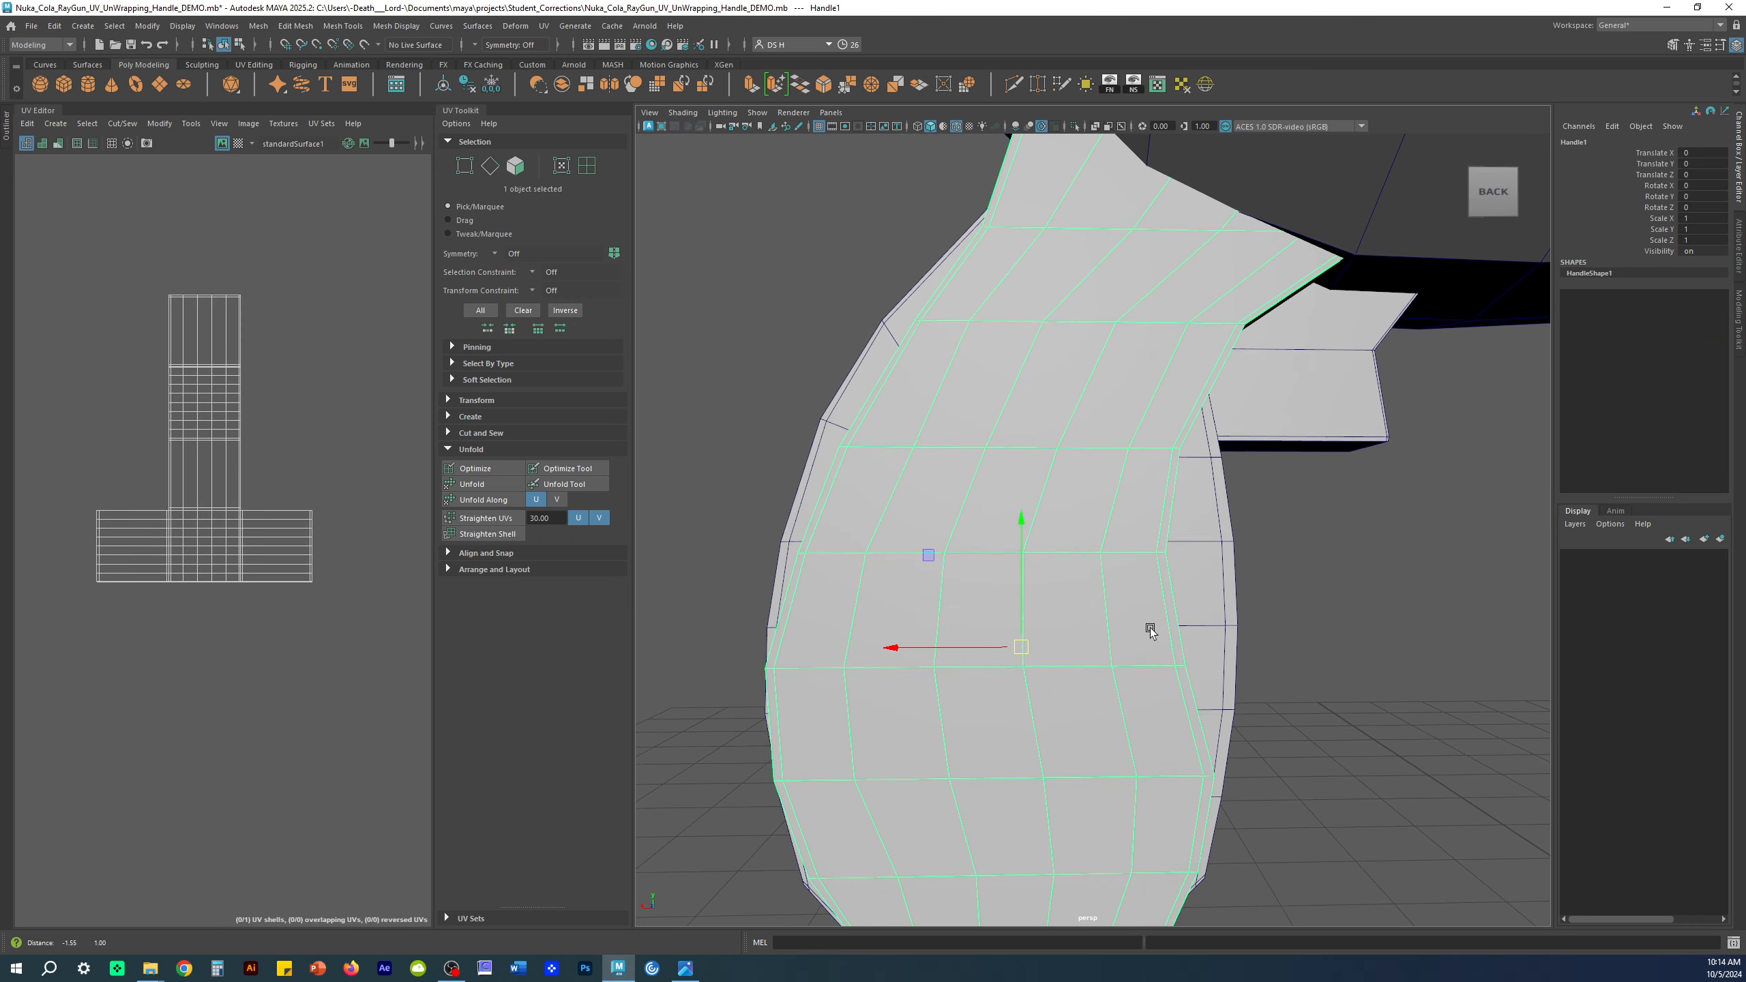
Step: Select the side strip Handle2 to check its UVs, then clear the selection
left_click(1201, 535)
left_click_drag(1232, 550, 769, 508, "alt")
left_click(1339, 565)
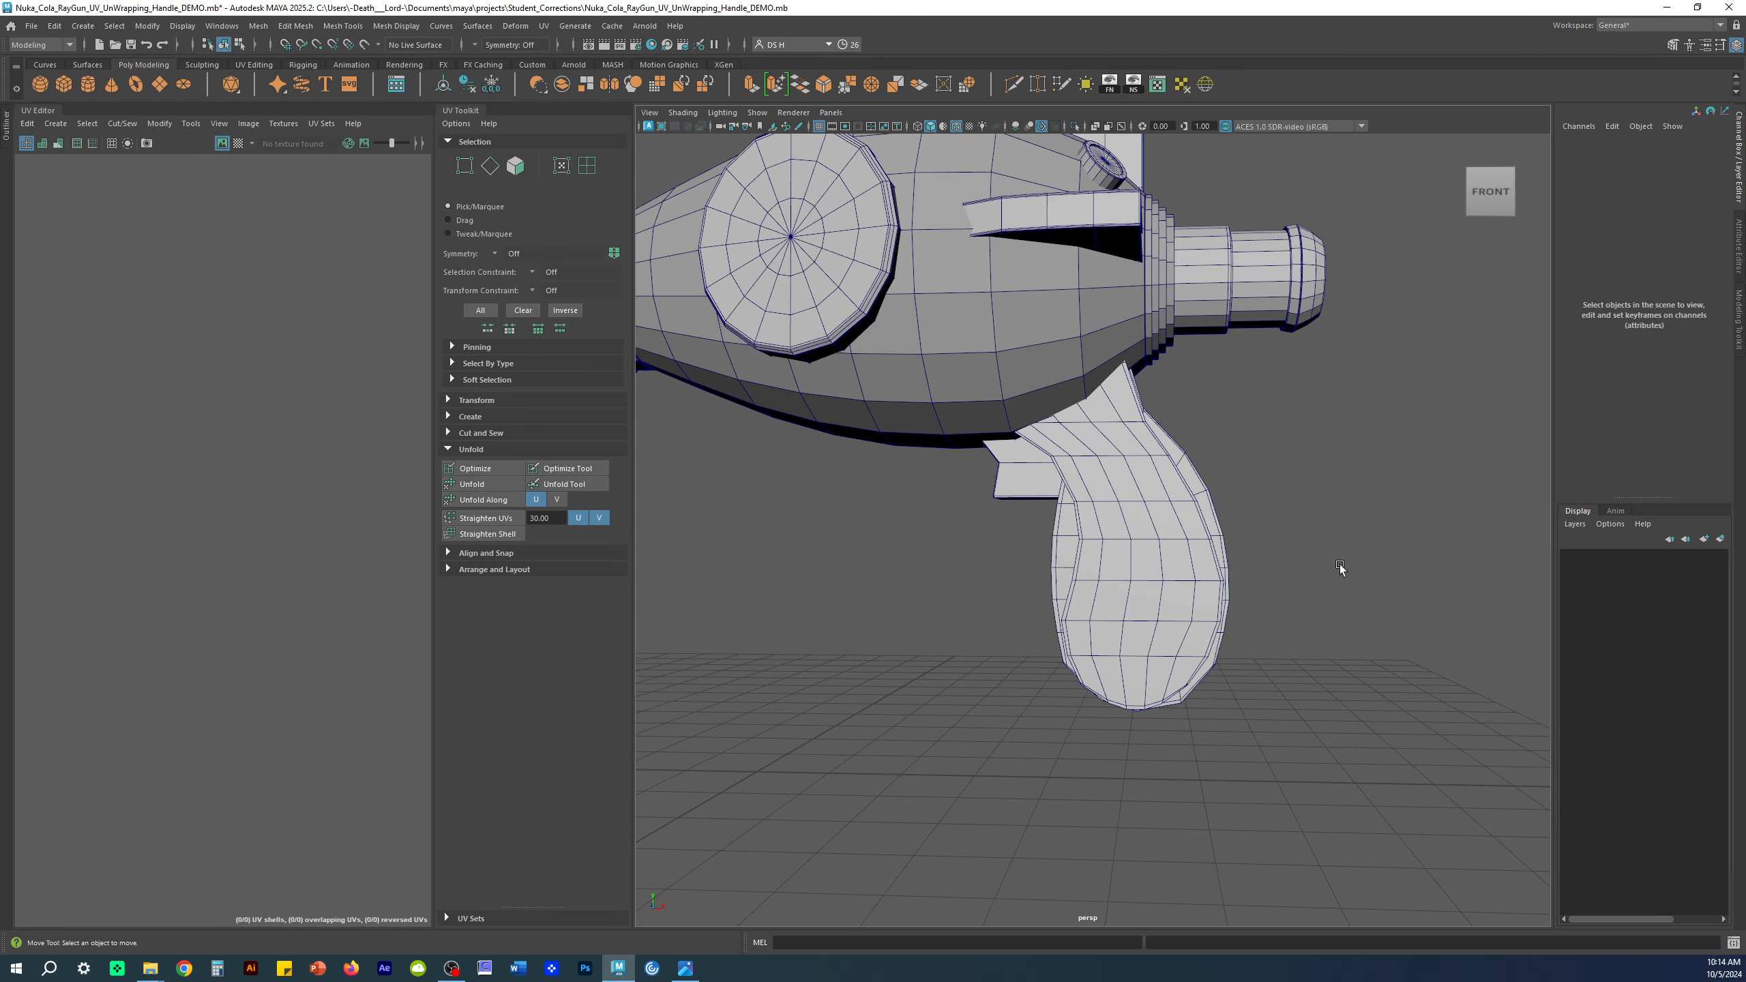
Step: Compare Handle1 and Handle2 on the grip while orbiting around the whole gun
left_click_drag(1339, 565, 1367, 510, "alt")
left_click(1089, 560)
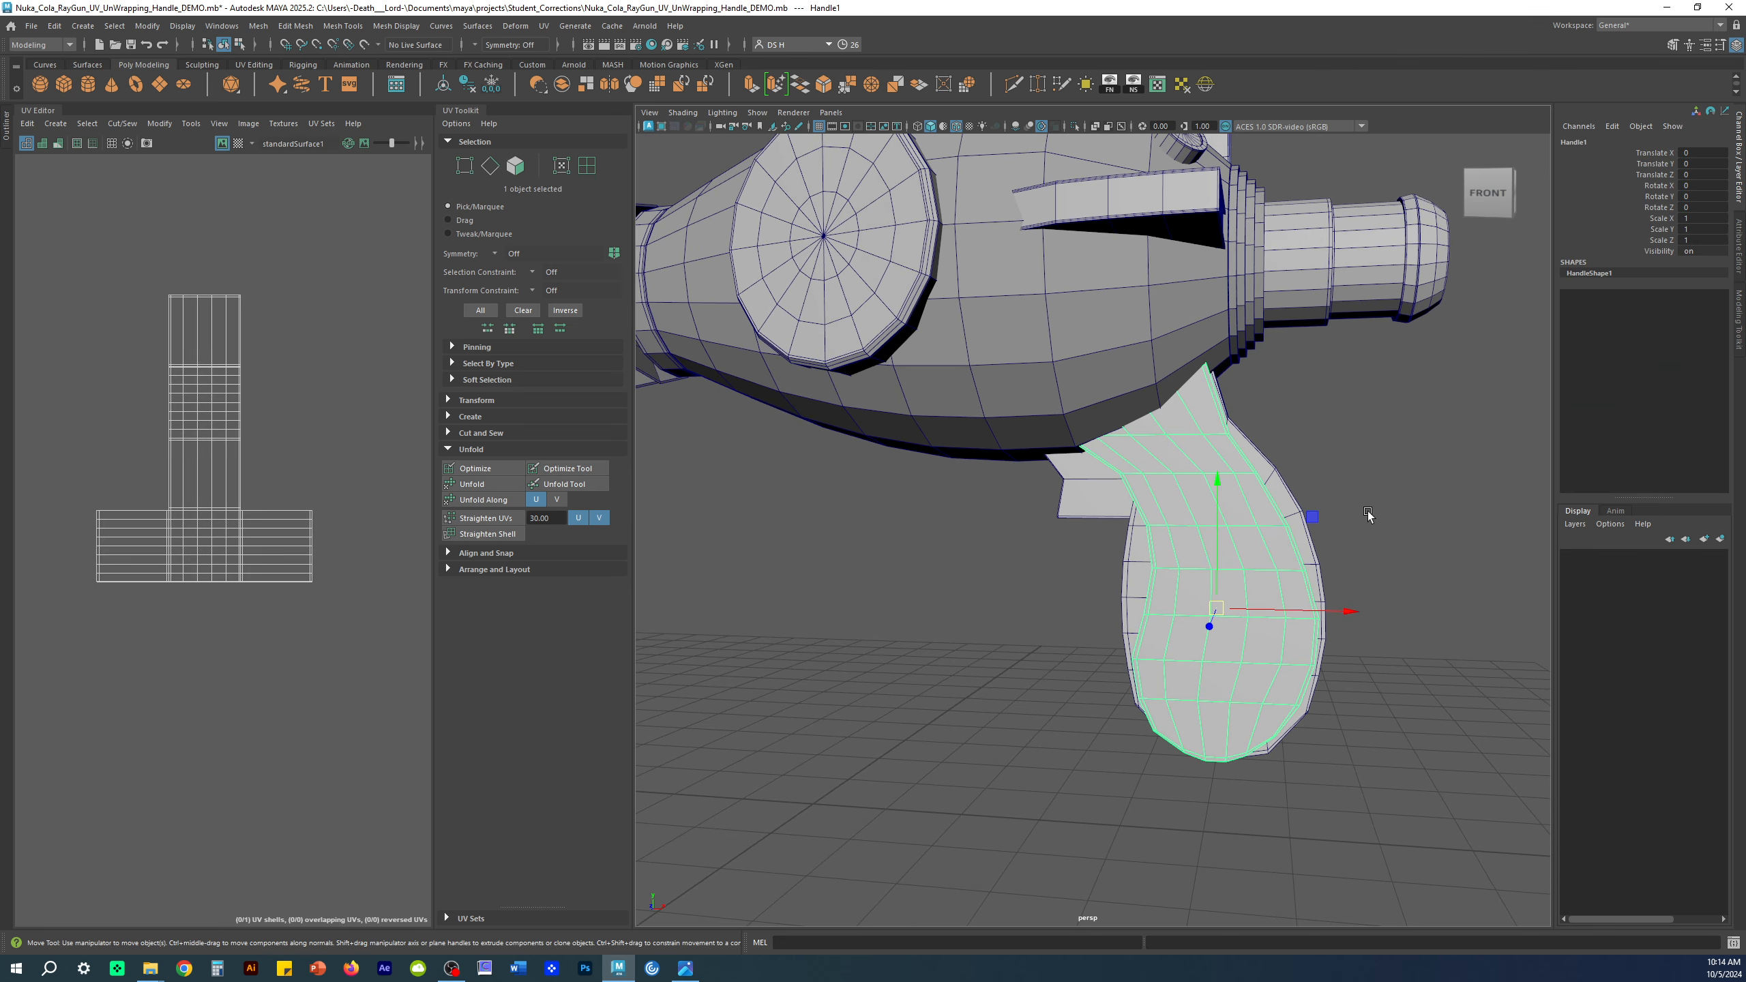
left_click(1126, 568)
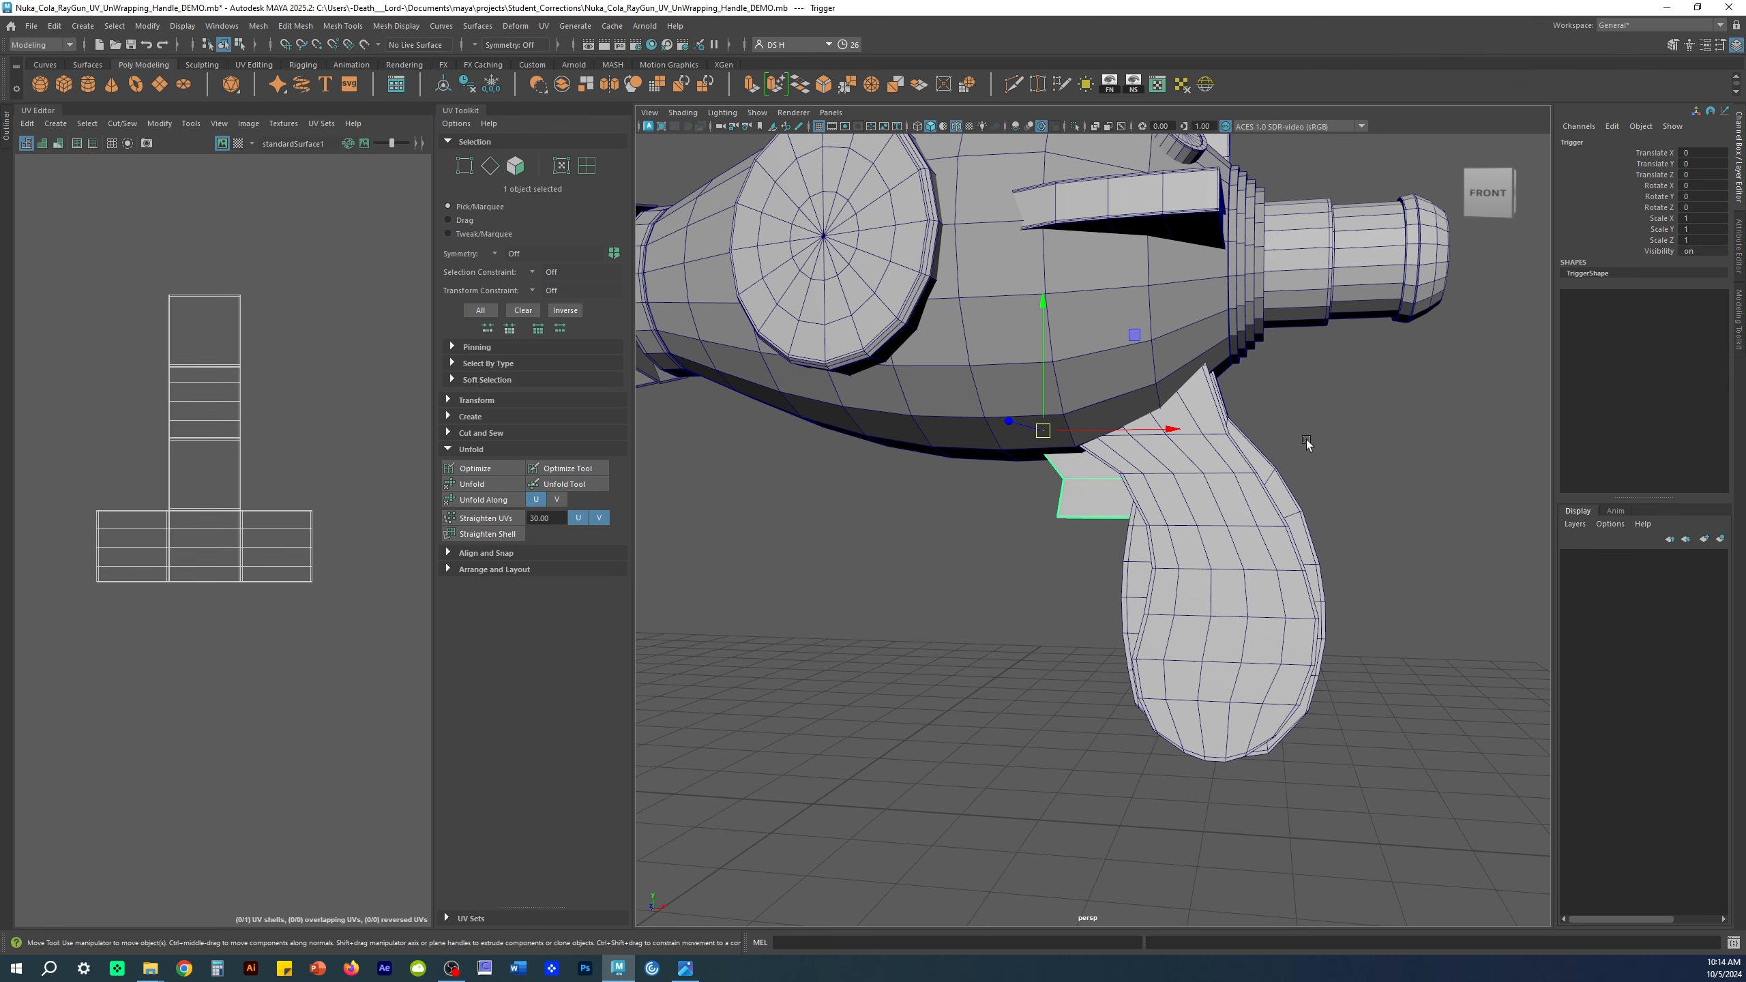
left_click(1173, 590)
left_click_drag(1251, 468, 1469, 573, "alt")
right_click_drag(1469, 570, 1065, 536, "alt")
mouse_move(1065, 536)
left_mouse_down("alt")
mouse_move(1325, 542)
mouse_move(1313, 600)
mouse_move(1022, 521)
mouse_move(1069, 536)
left_mouse_up("alt")
right_click_drag(1069, 535, 1213, 551, "alt")
left_click_drag(1213, 551, 1272, 568, "alt")
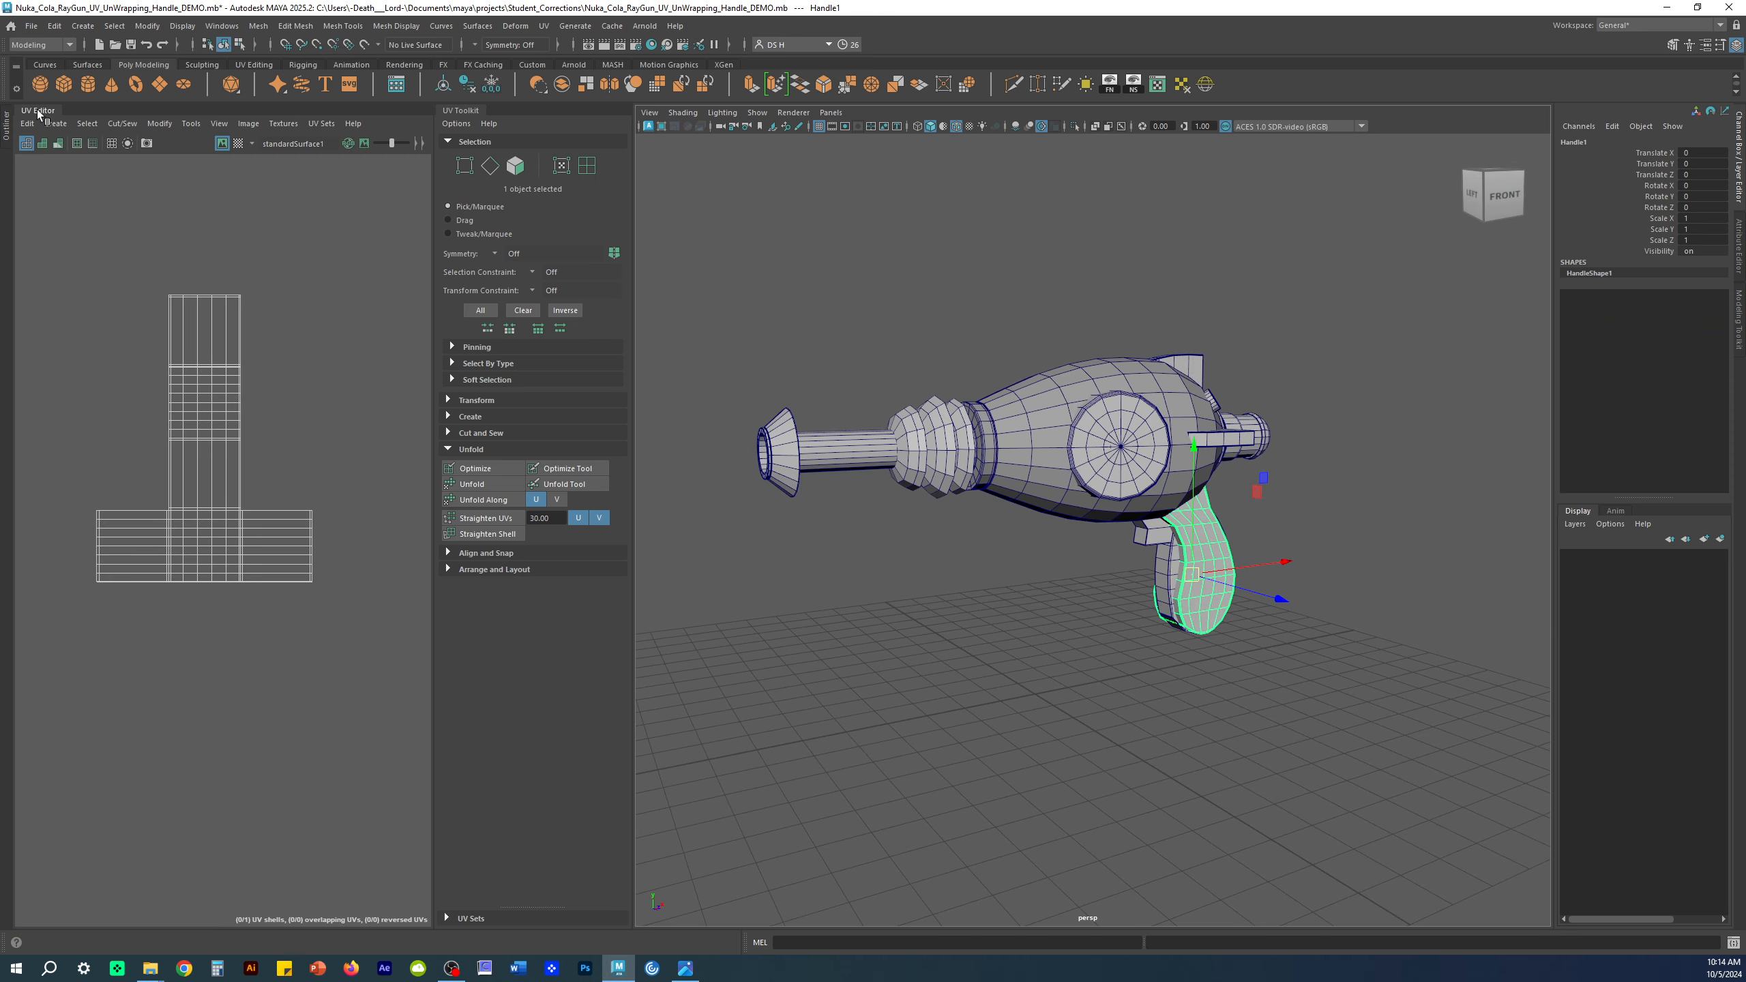
Step: Open the Outliner, expand Nuka_Cola_Ray_Gun, and select the group before deselecting
left_click(6, 131)
left_click(19, 210)
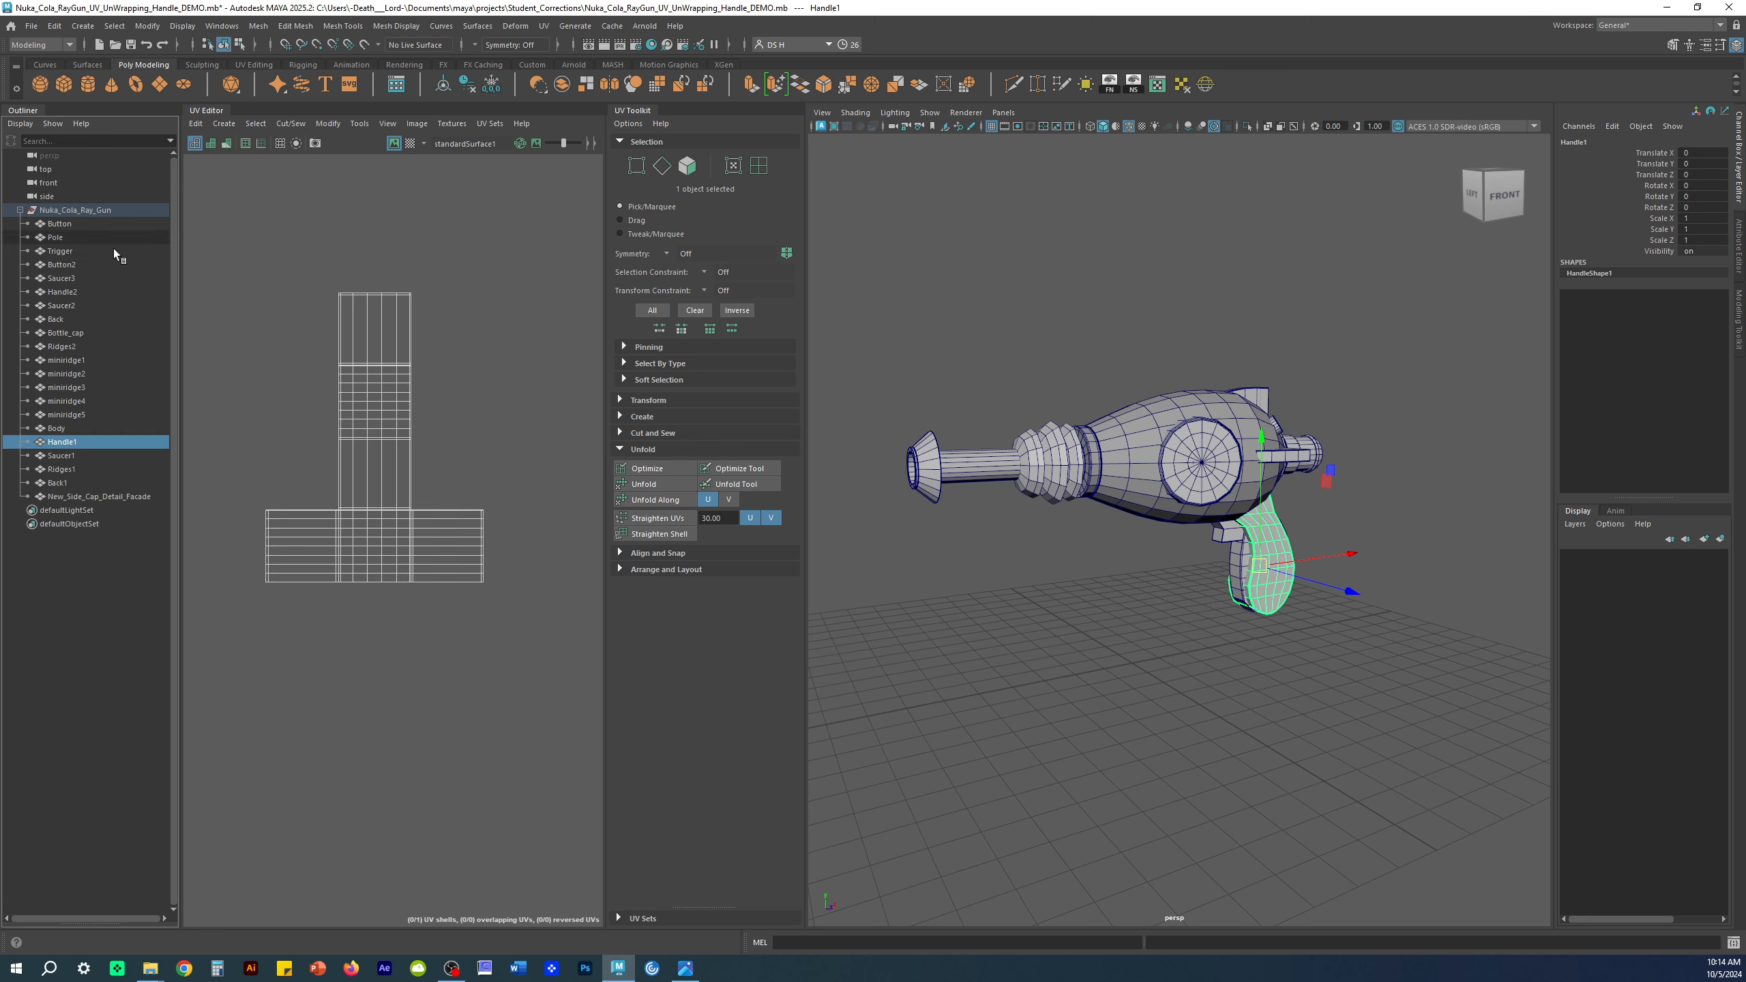
left_click(77, 211)
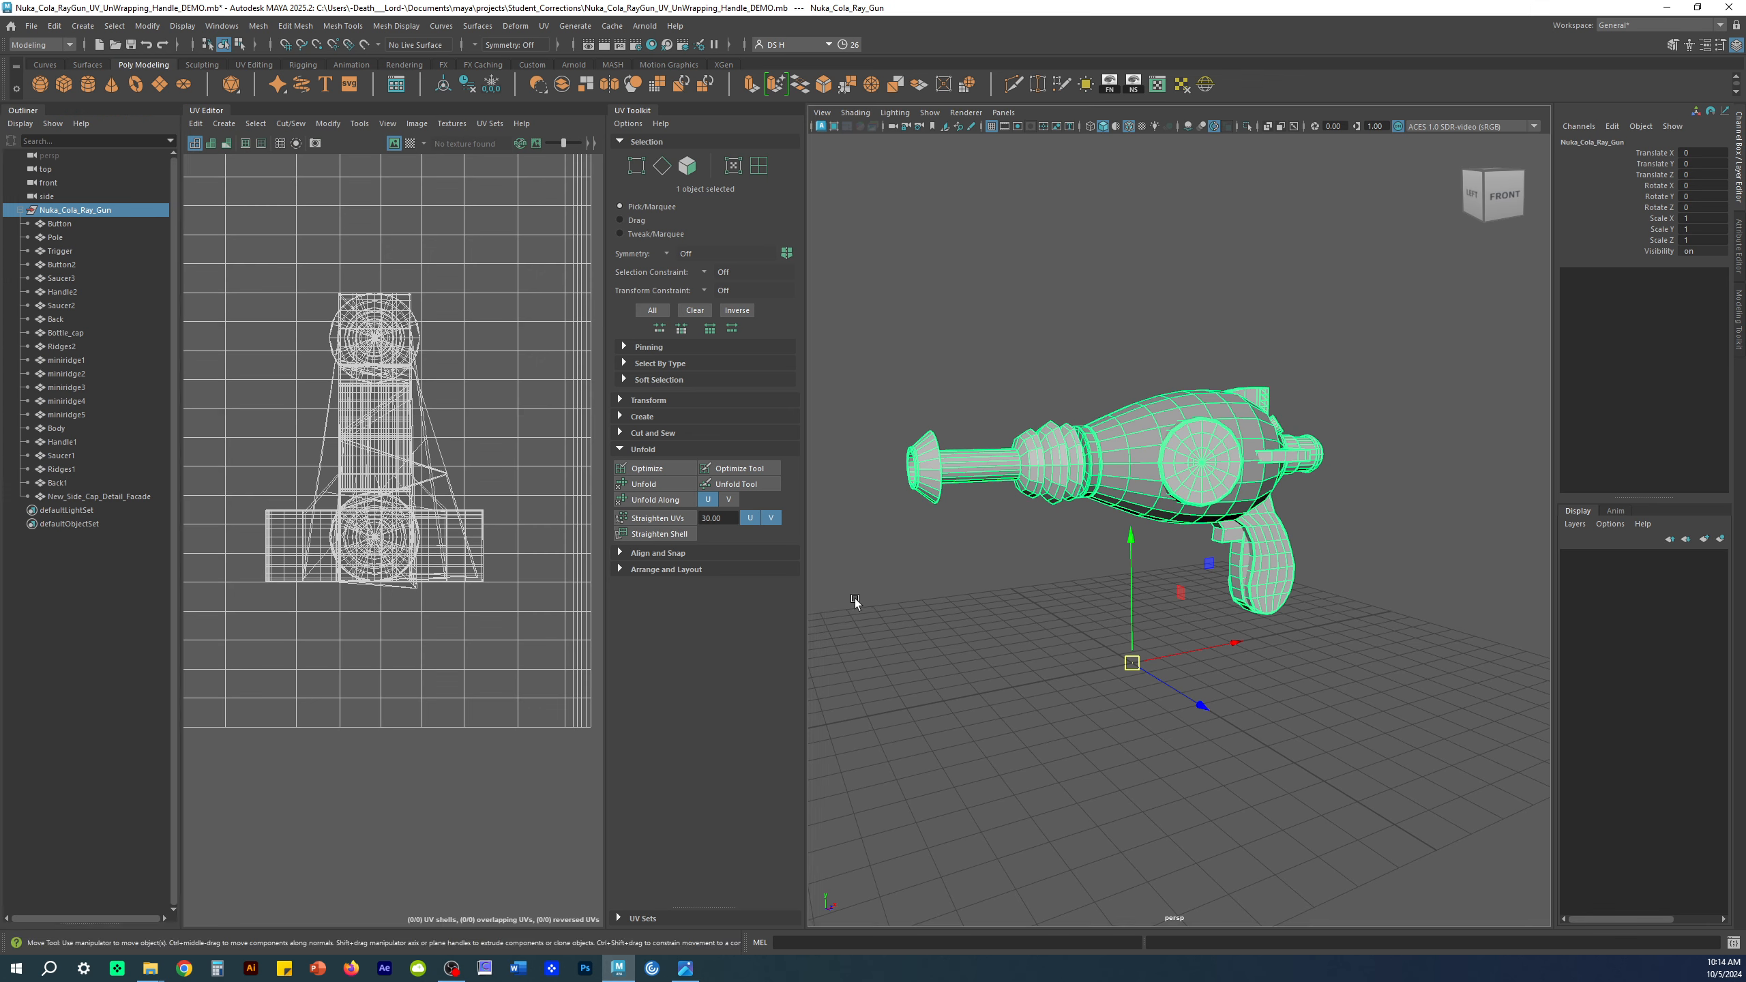
mouse_move(1083, 619)
middle_mouse_down("alt")
mouse_move(1098, 620)
mouse_move(1077, 586)
middle_mouse_up("alt")
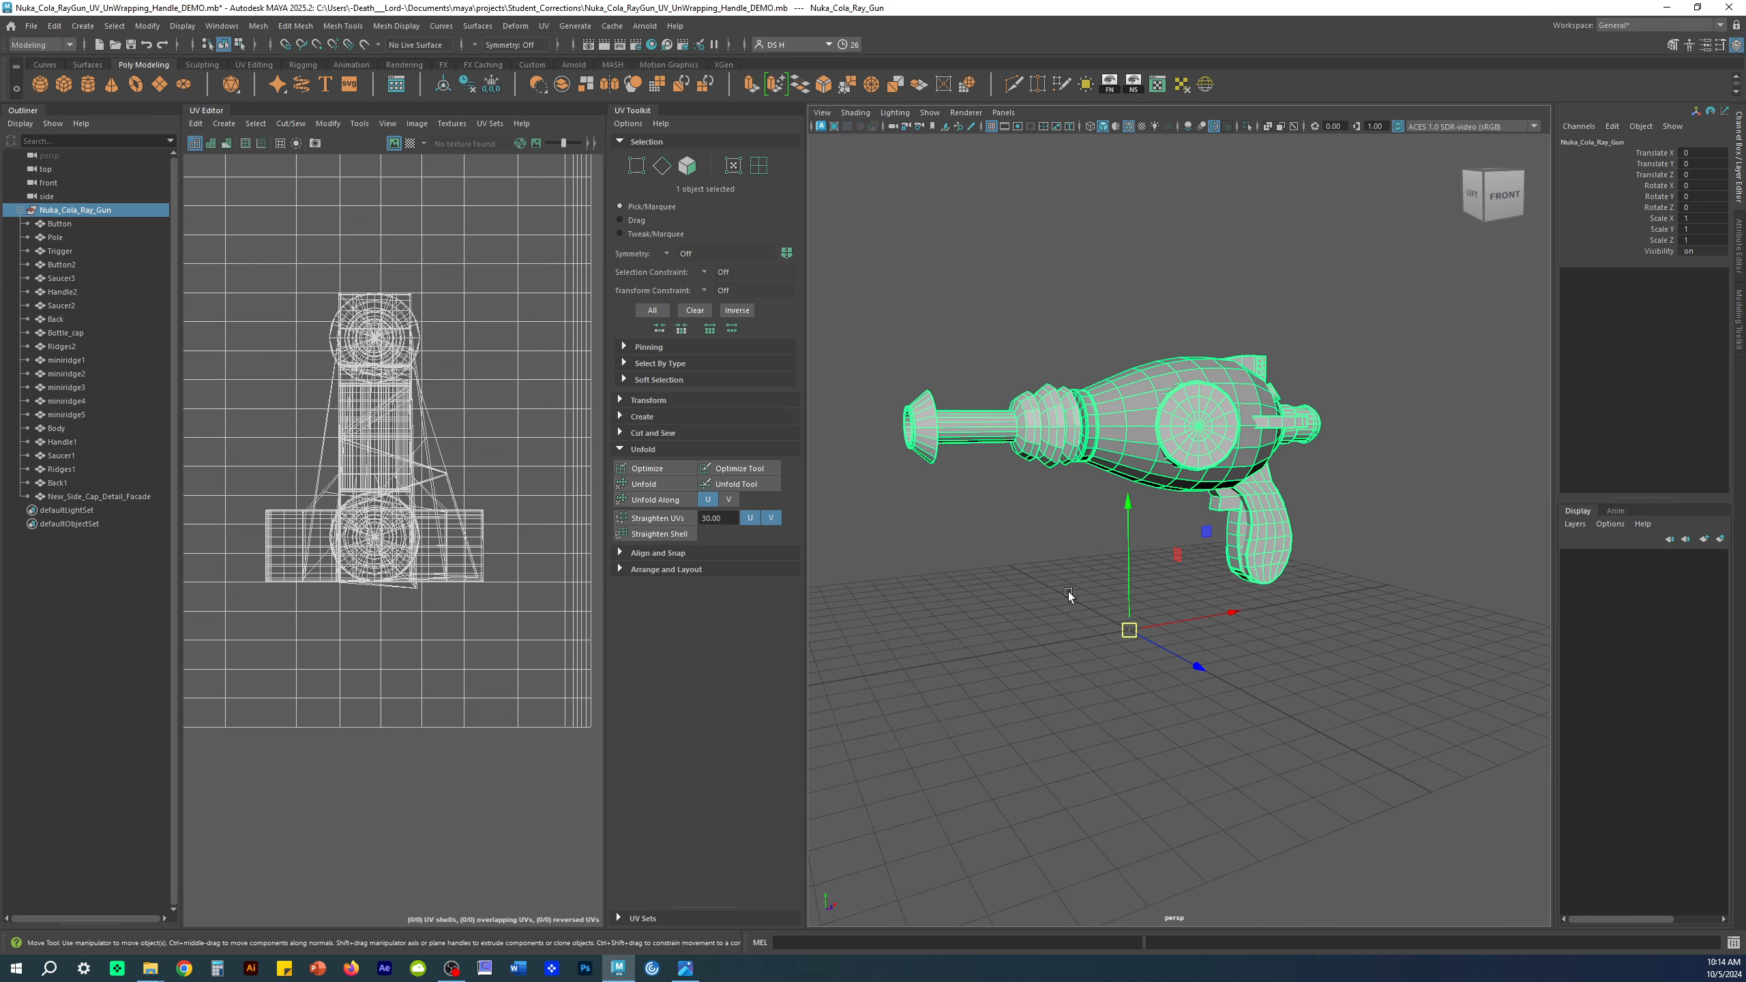
left_click_drag(1046, 608, 1317, 727, "alt")
left_click(1317, 726)
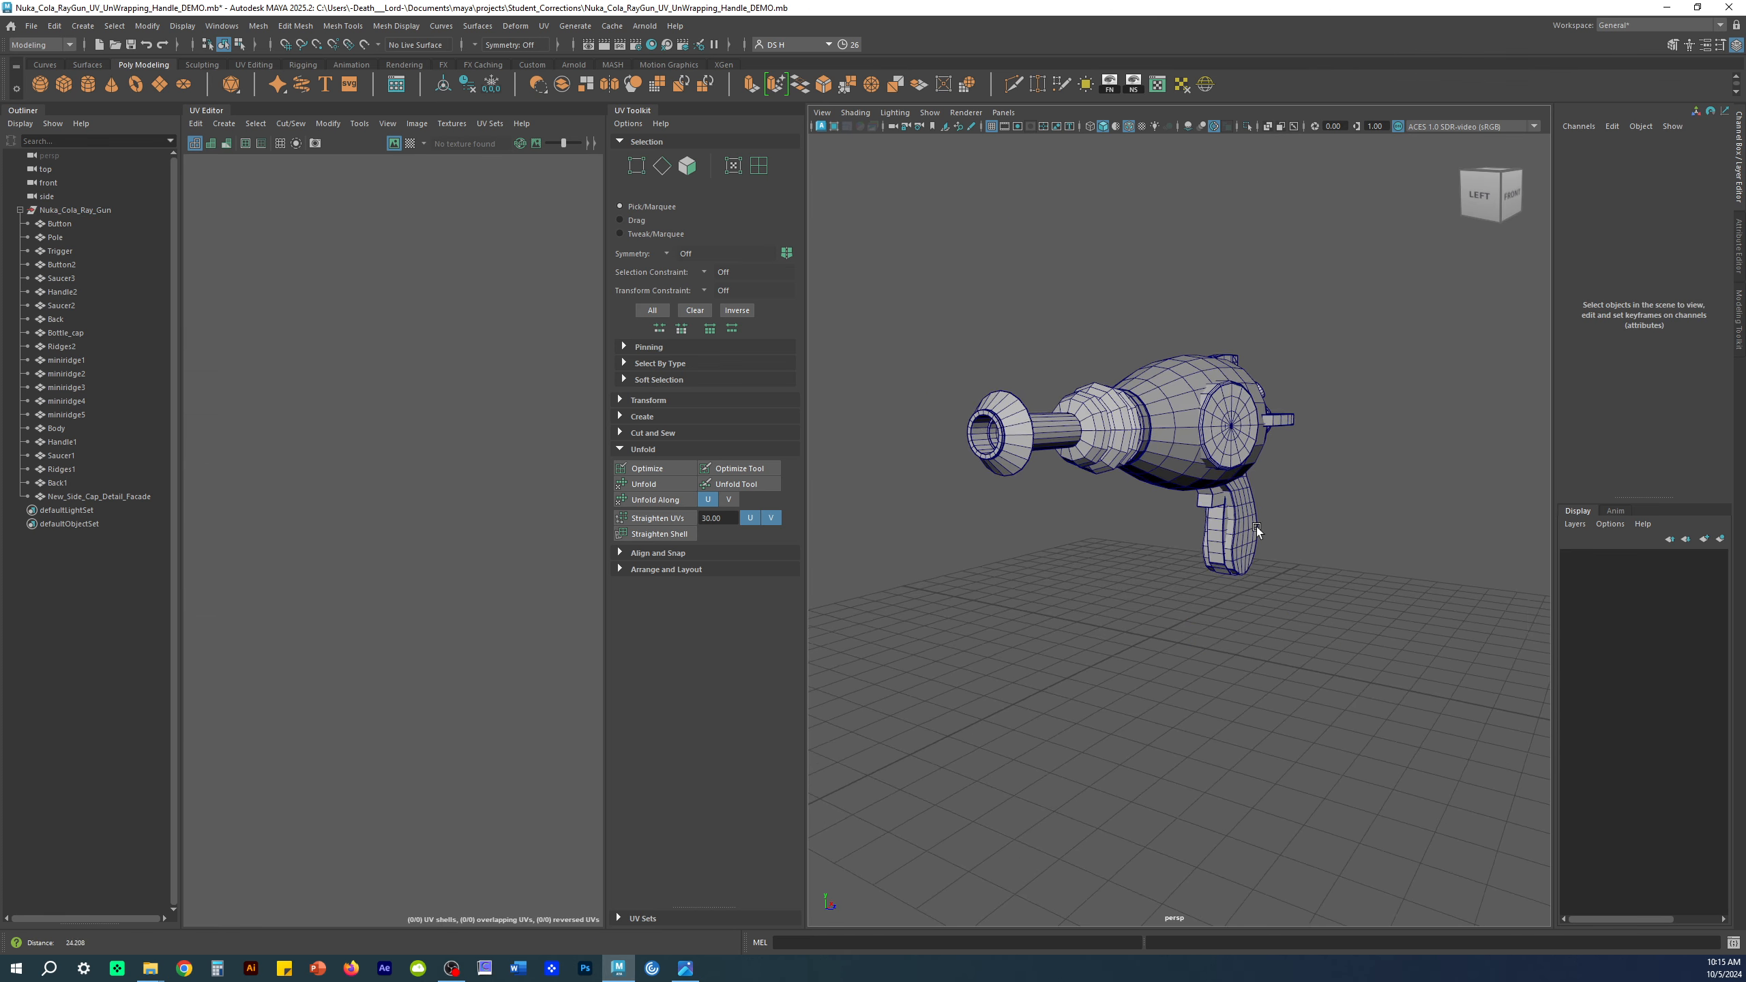
Step: Collapse the Outliner and widen the 3D view to frame the whole gun
scroll(1256, 530, "up", 3)
left_click_drag(804, 156, 636, 157)
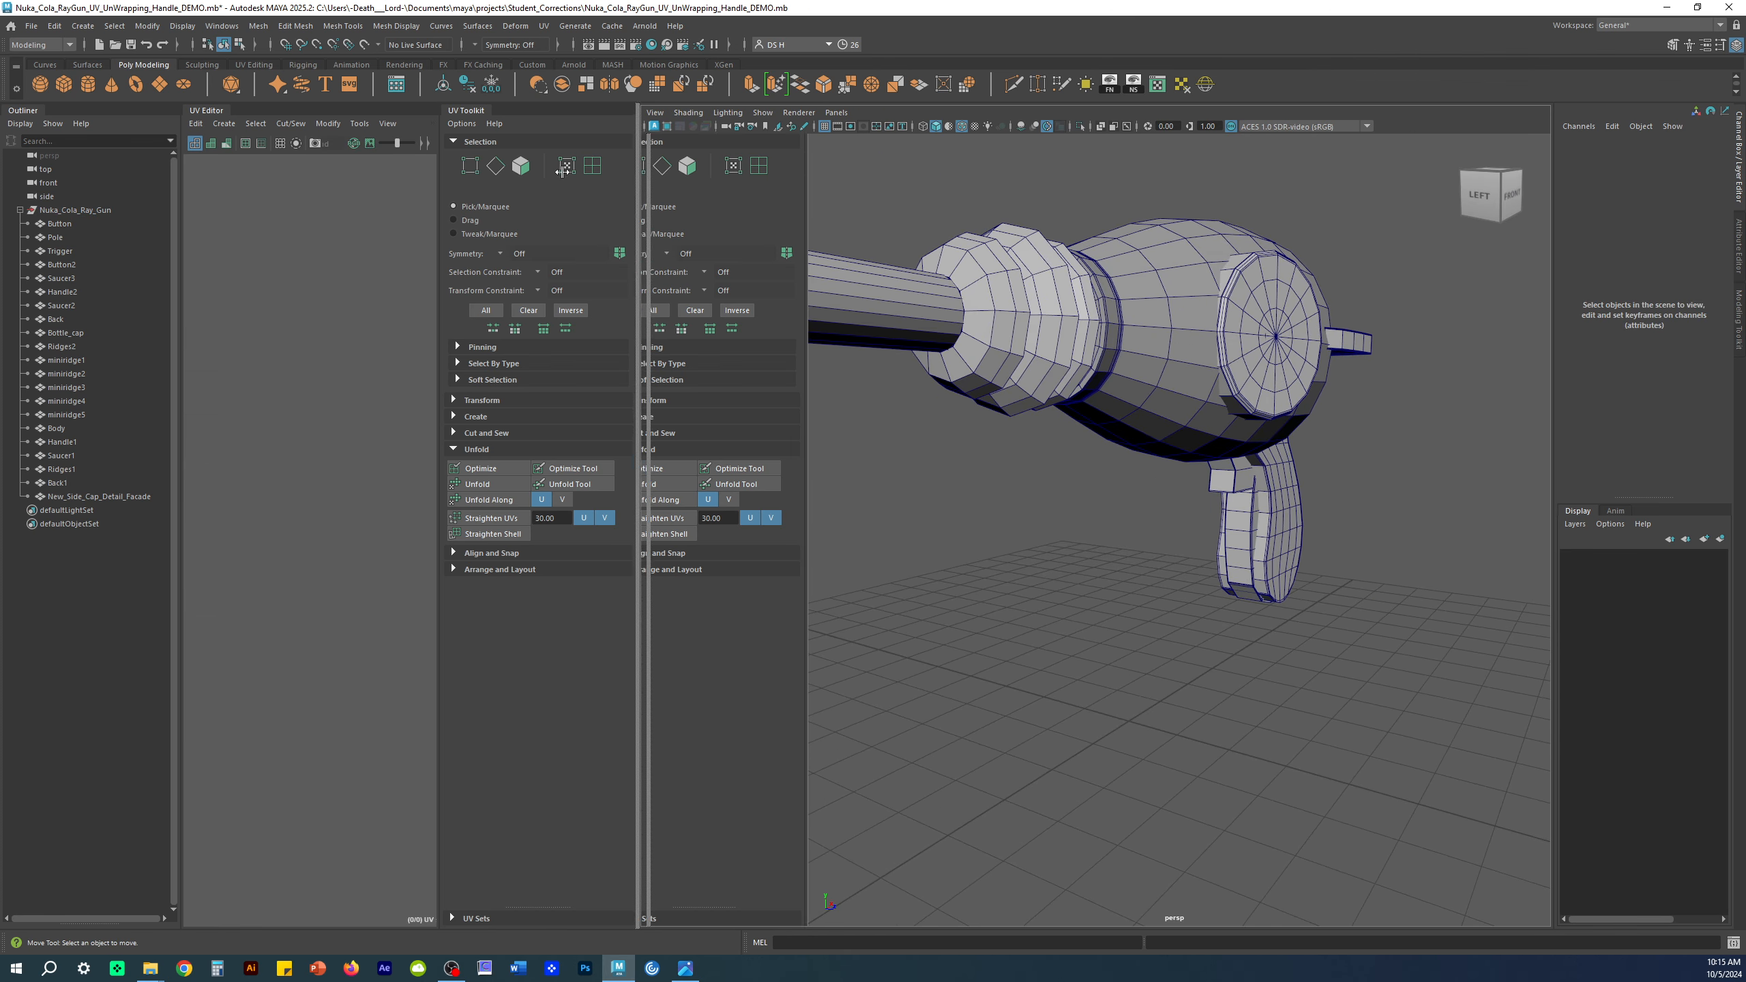
double_click(21, 111)
left_click(1153, 560)
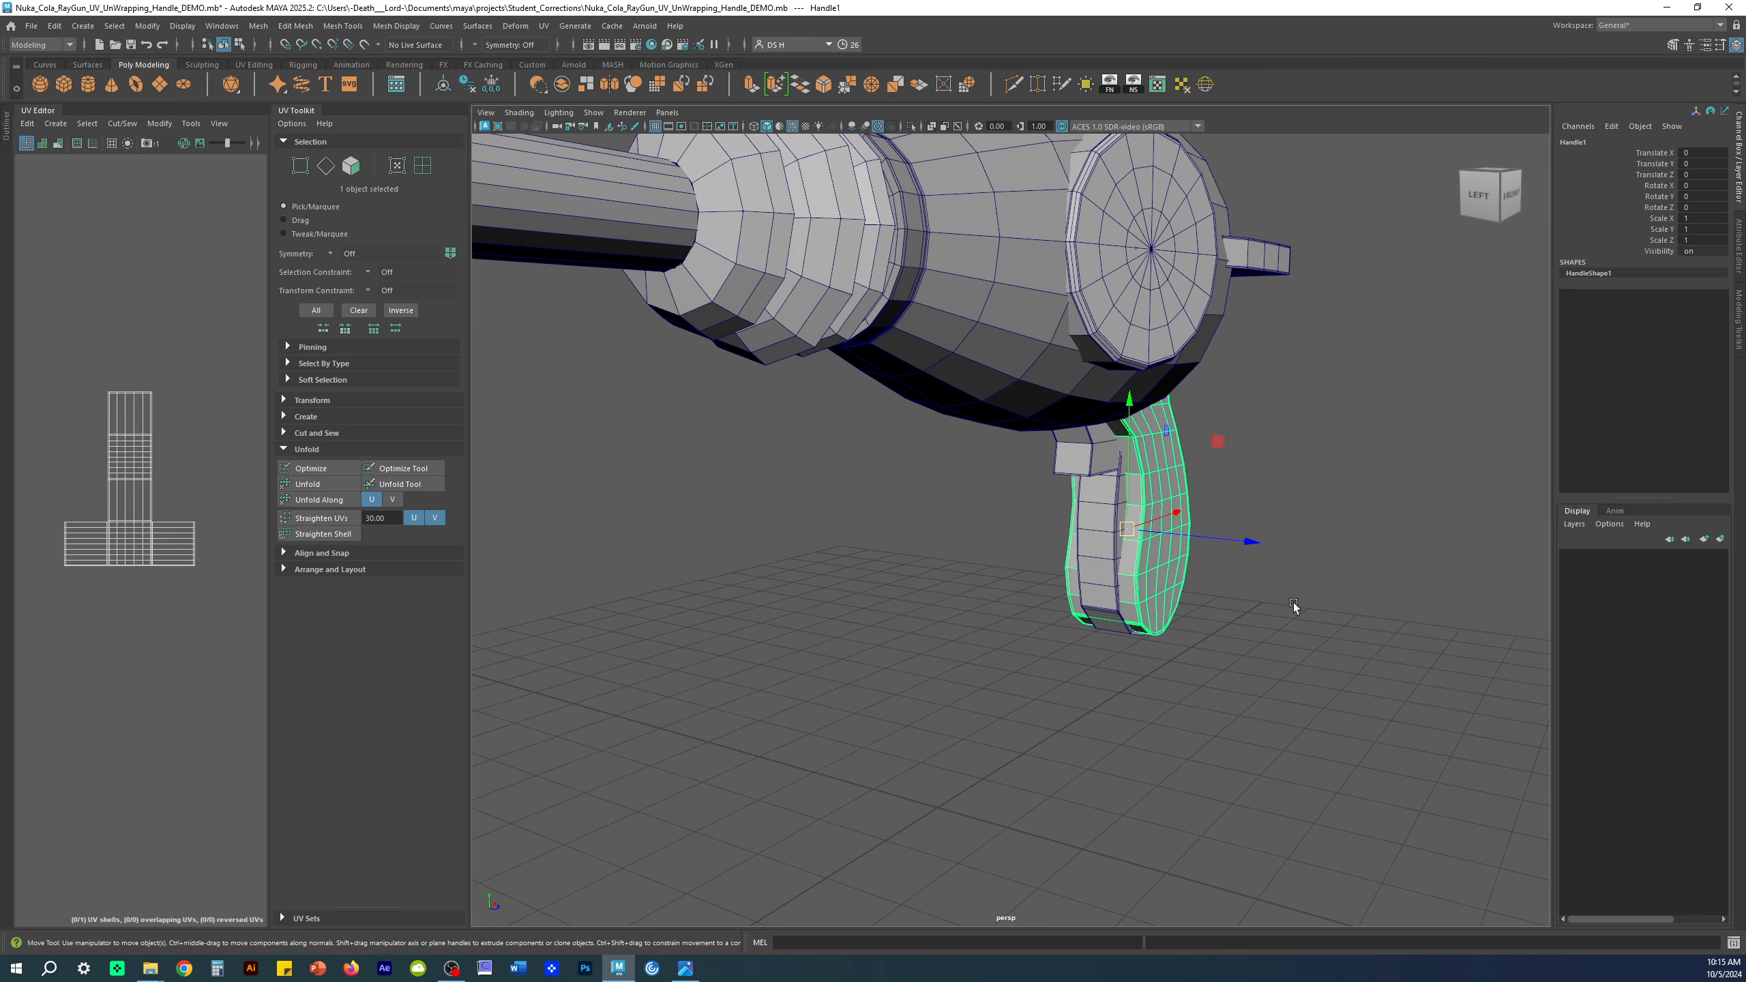
middle_click_drag(1196, 430, 1254, 515, "alt")
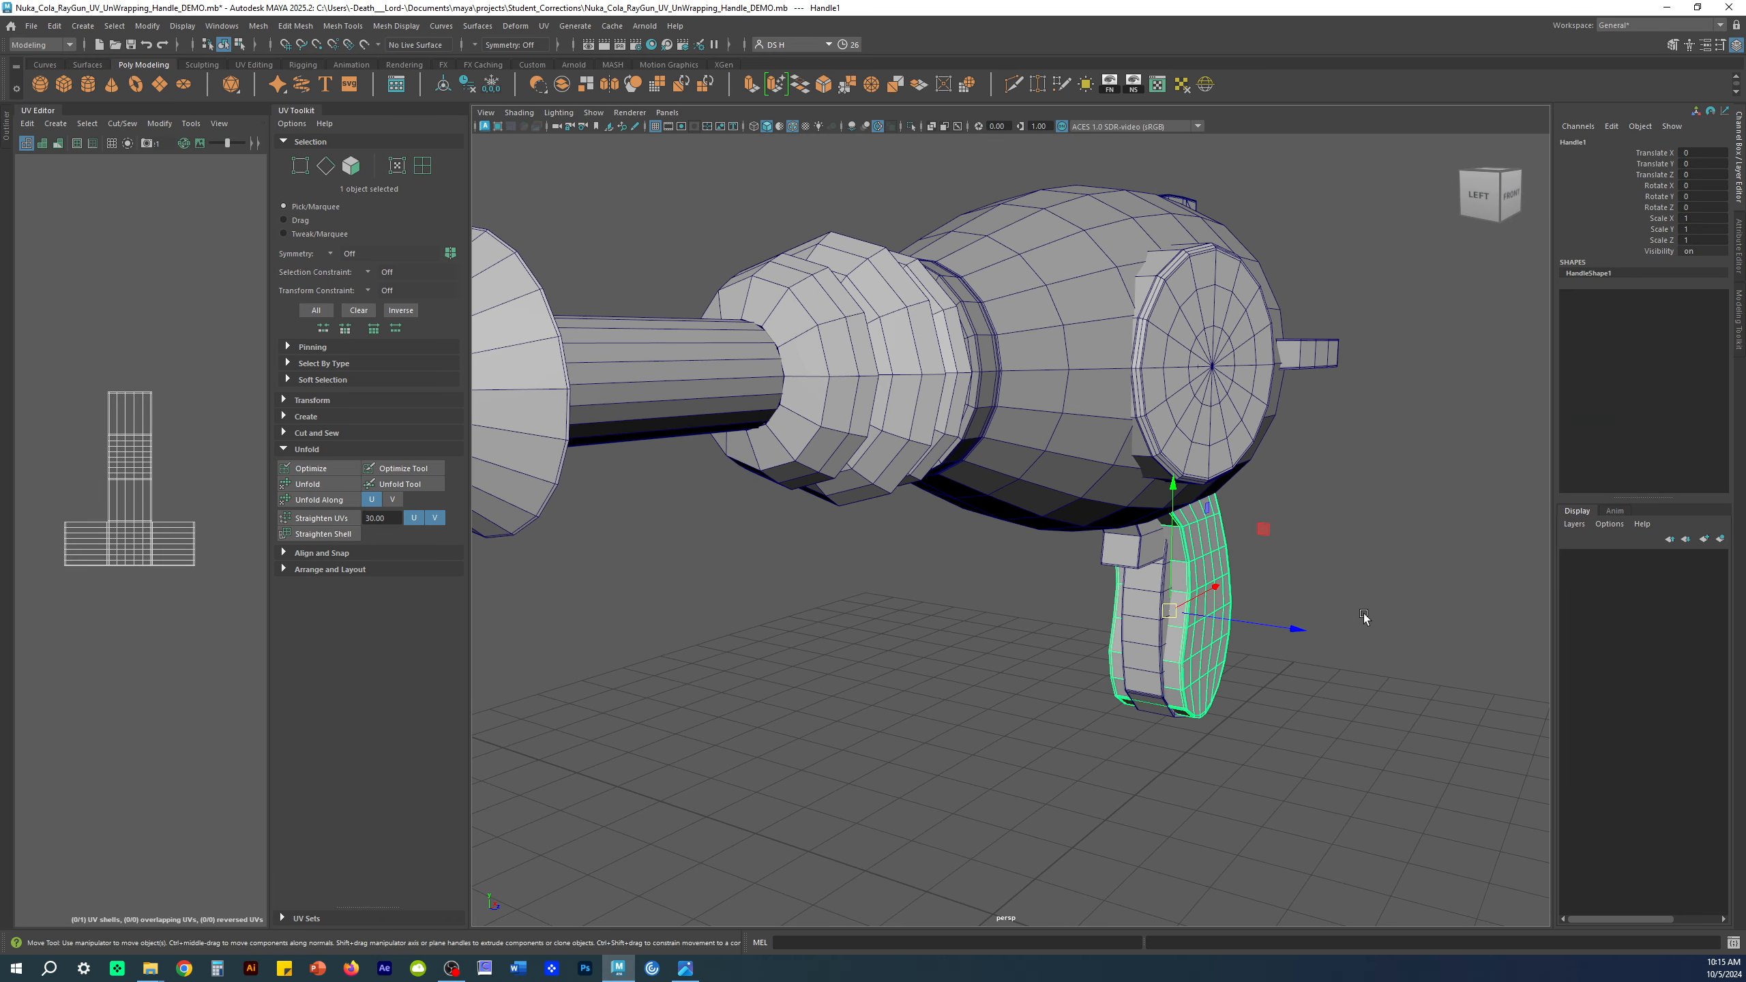
left_click(624, 215)
right_click_drag(1100, 280, 1018, 280, "alt")
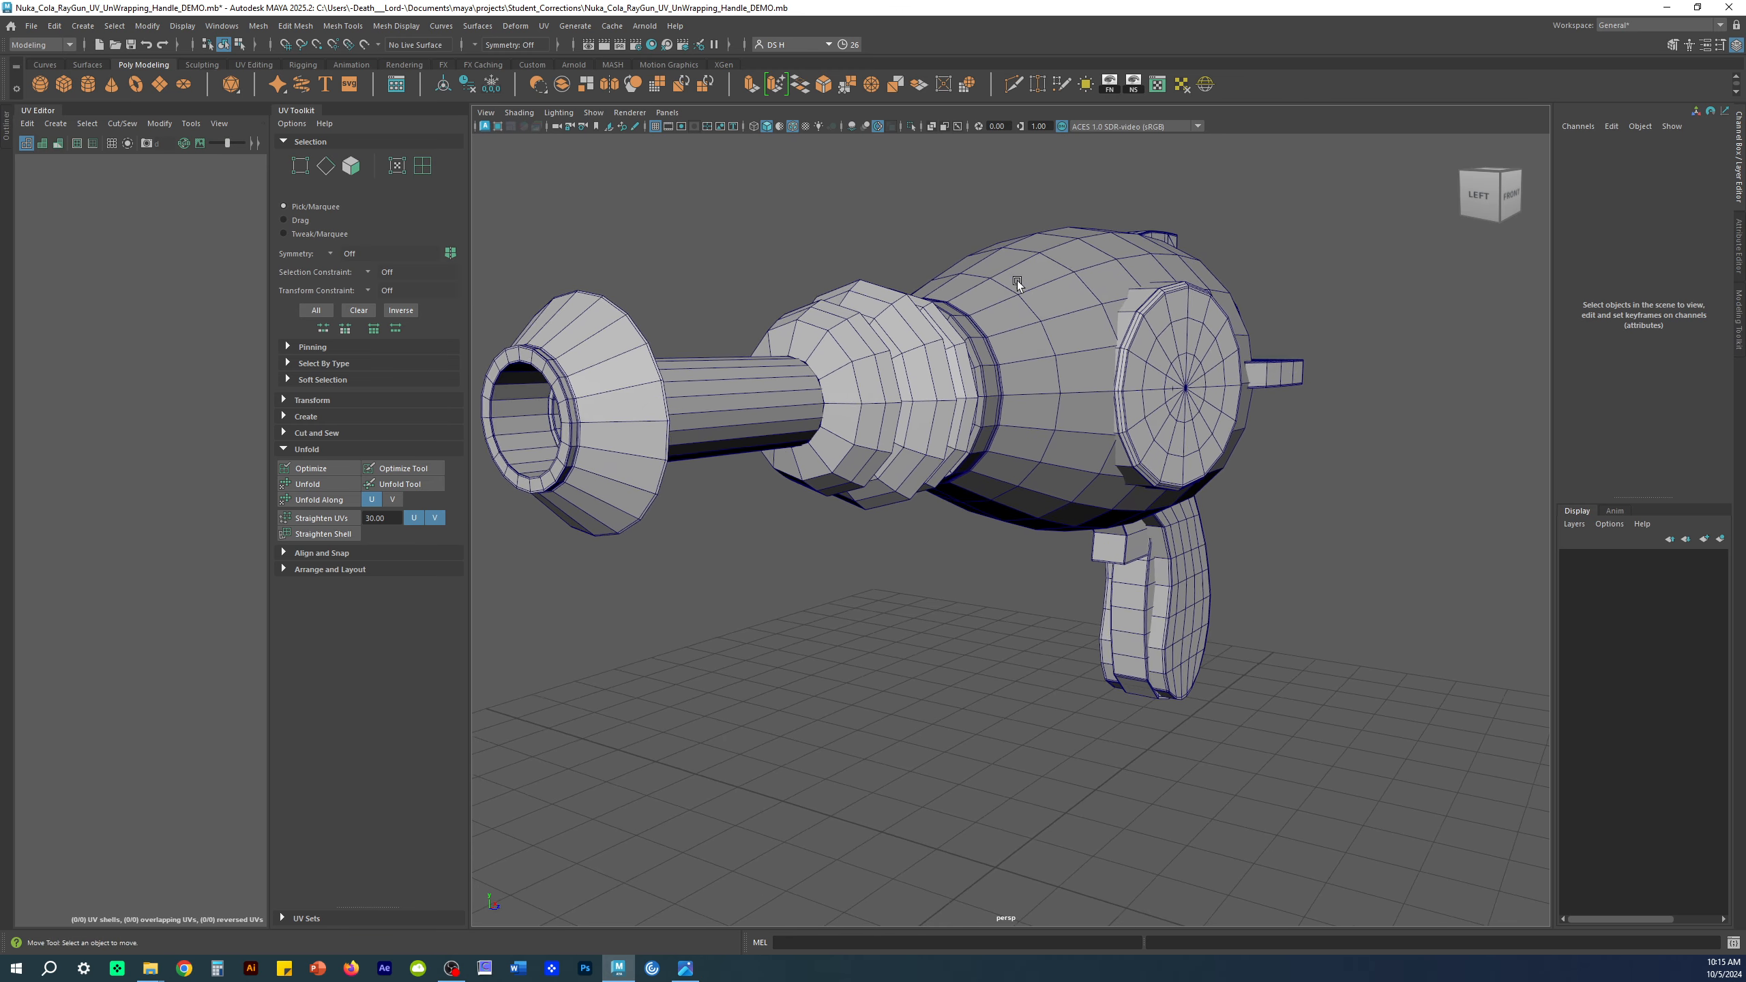
middle_click_drag(1018, 280, 1141, 332, "alt")
Step: Set the persp camera's Focal Length to 90 in the Attribute Editor
left_click(556, 127)
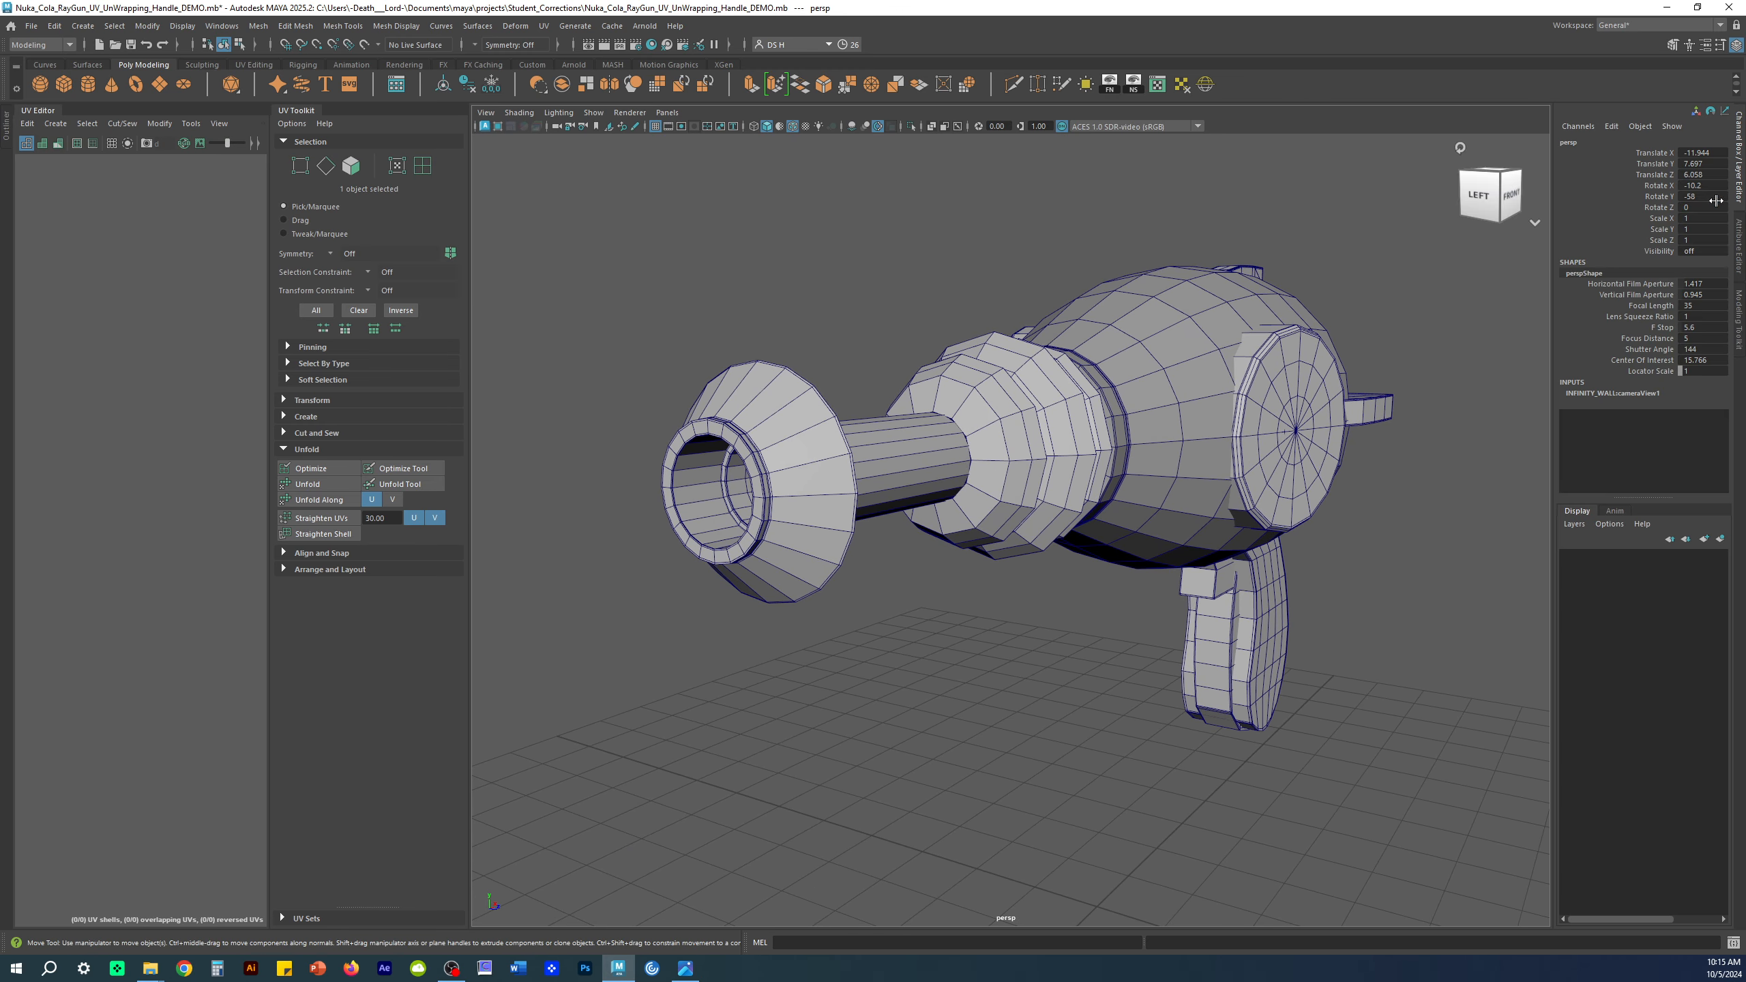
left_click(1732, 251)
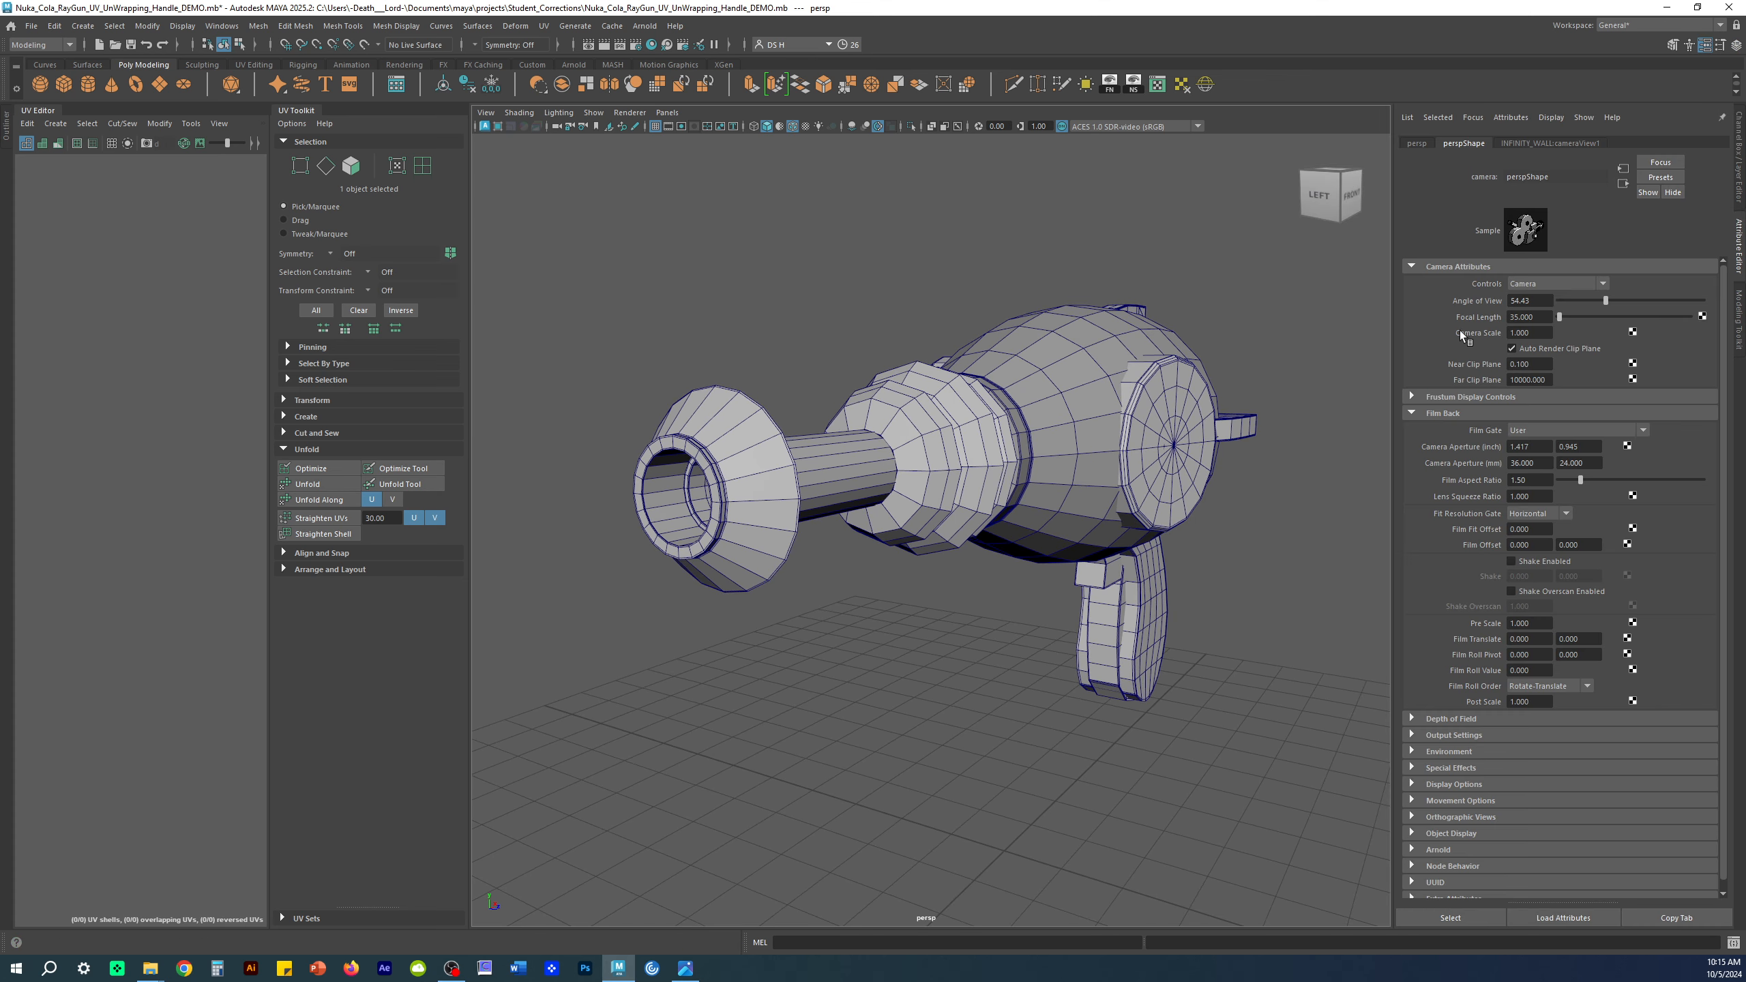
left_click(1539, 315)
type("90")
key("Return")
Step: Reframe the gun at the new focal length and select Handle1
scroll(1095, 429, "down", 3)
left_click_drag(1095, 430, 973, 399, "alt")
scroll(973, 399, "down", 3)
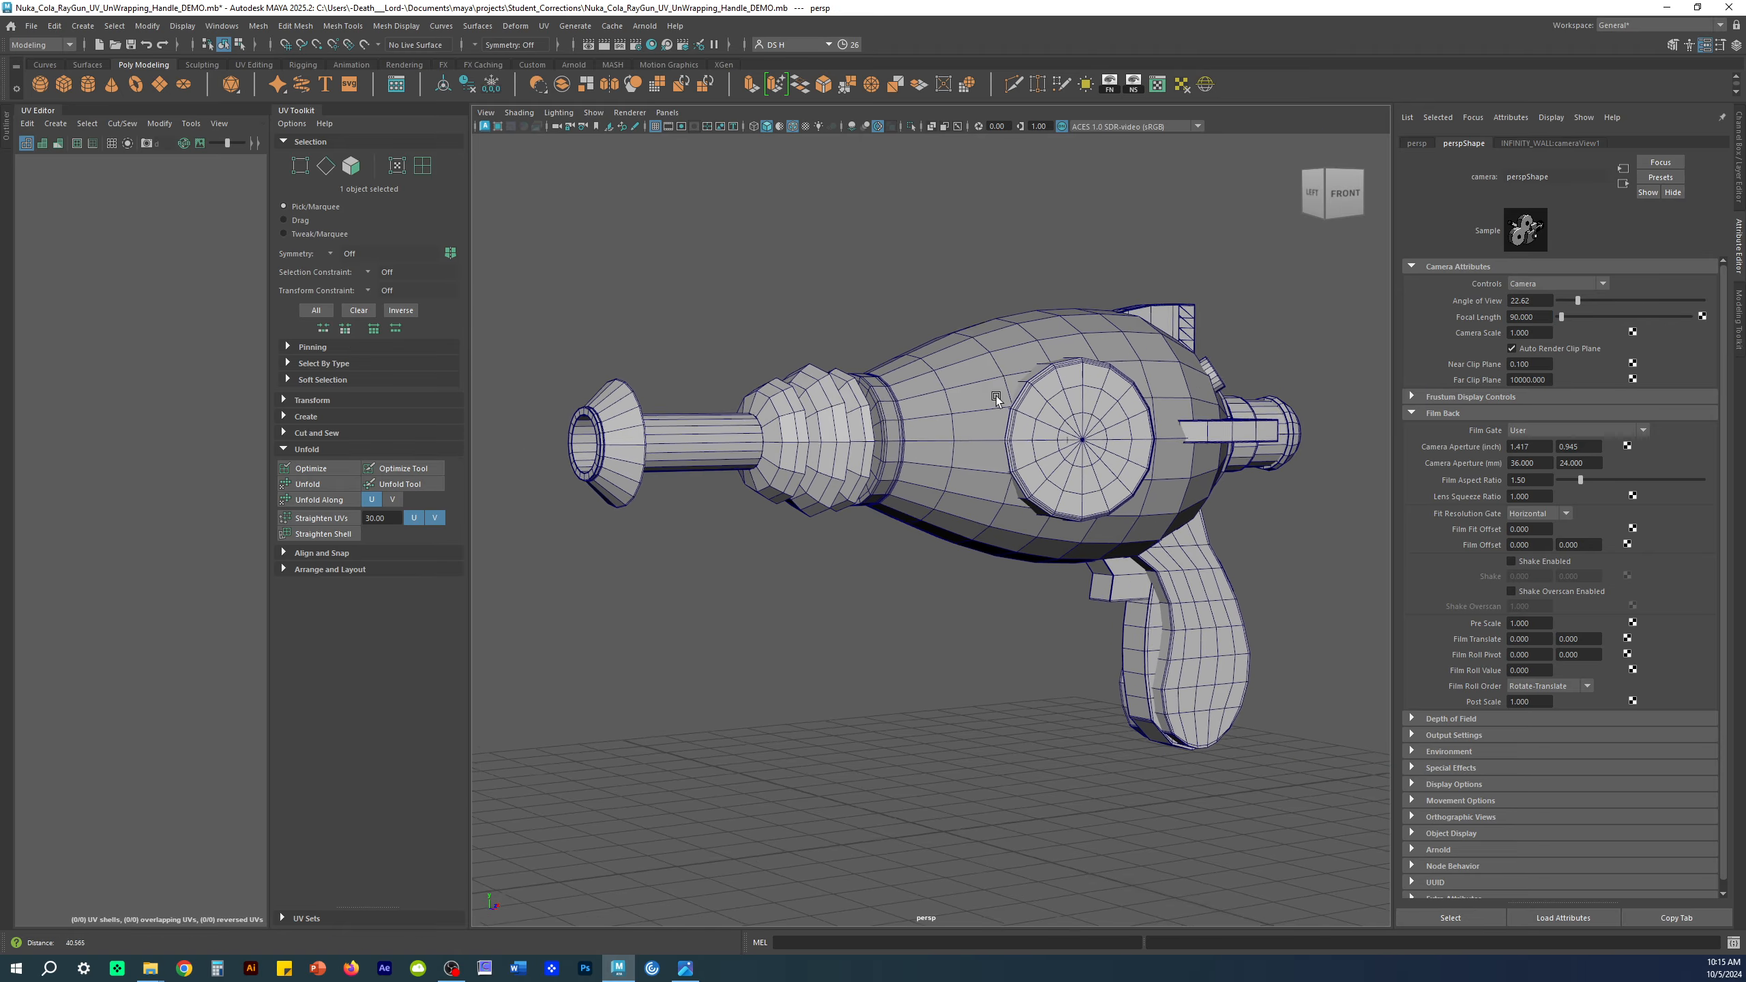
mouse_move(990, 462)
left_mouse_down("alt")
mouse_move(1203, 468)
mouse_move(951, 476)
mouse_move(979, 451)
left_mouse_up("alt")
middle_click_drag(980, 450, 923, 455, "alt")
left_click_drag(962, 454, 921, 533, "alt")
left_click(1239, 542)
left_click_drag(1127, 678, 1150, 598, "alt")
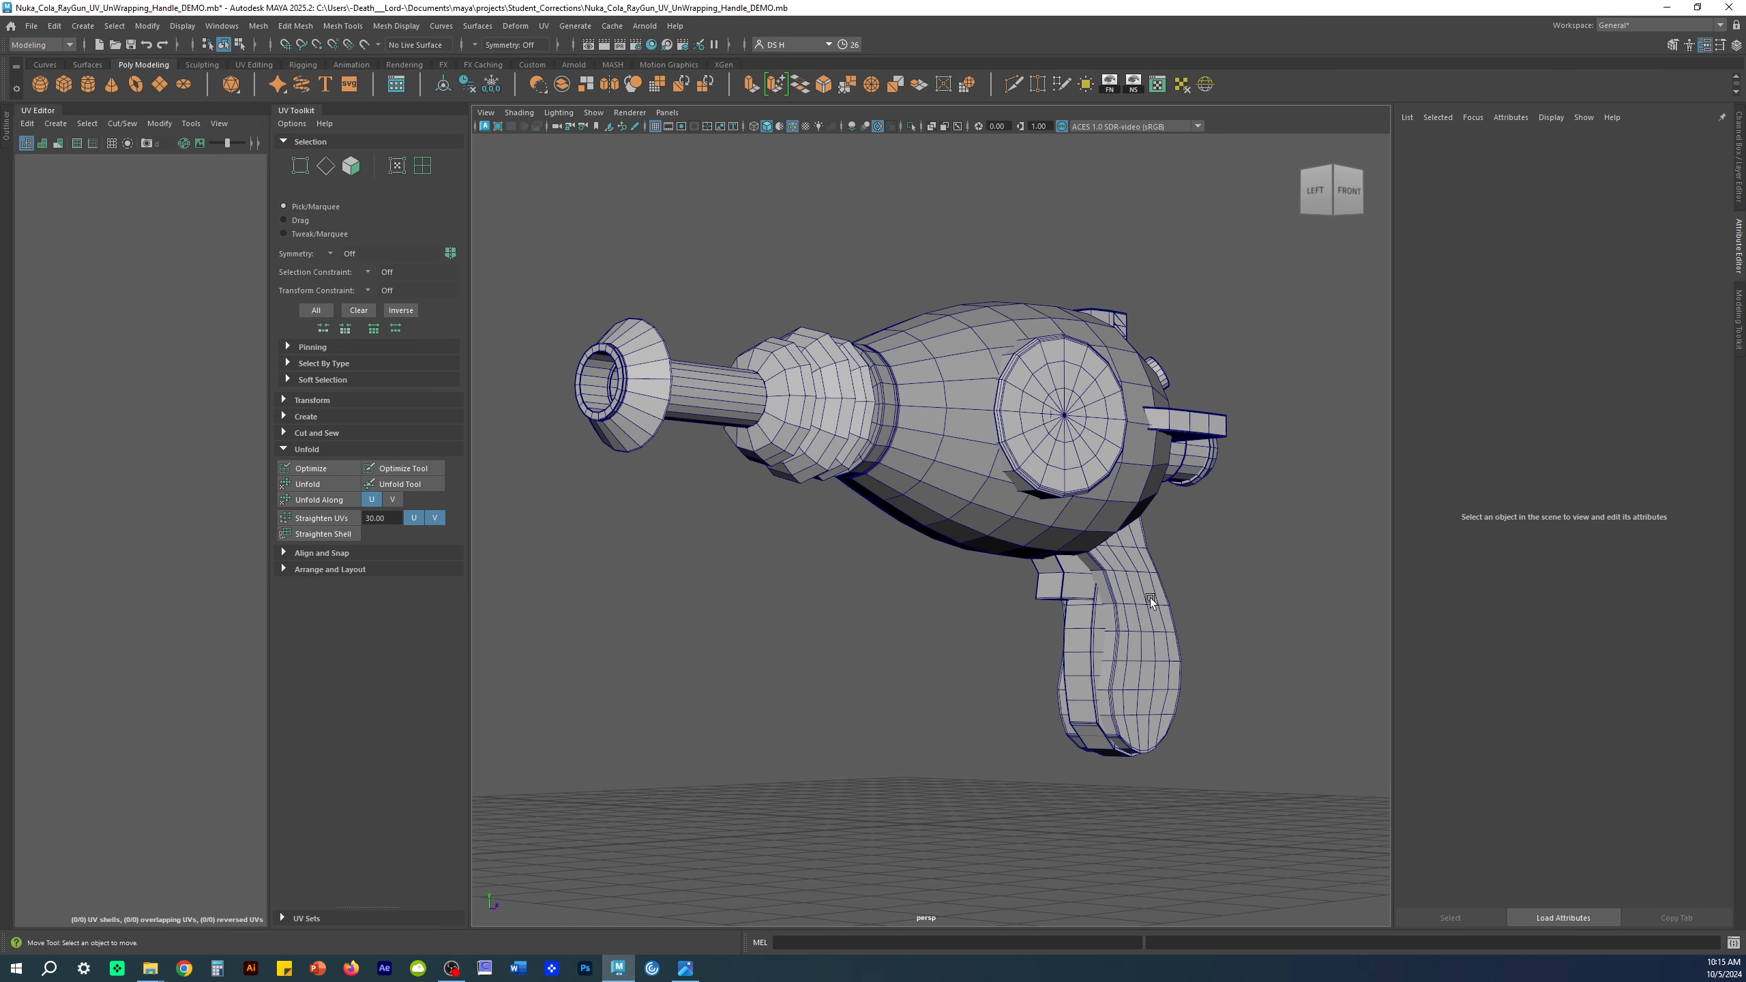
left_click(1151, 603)
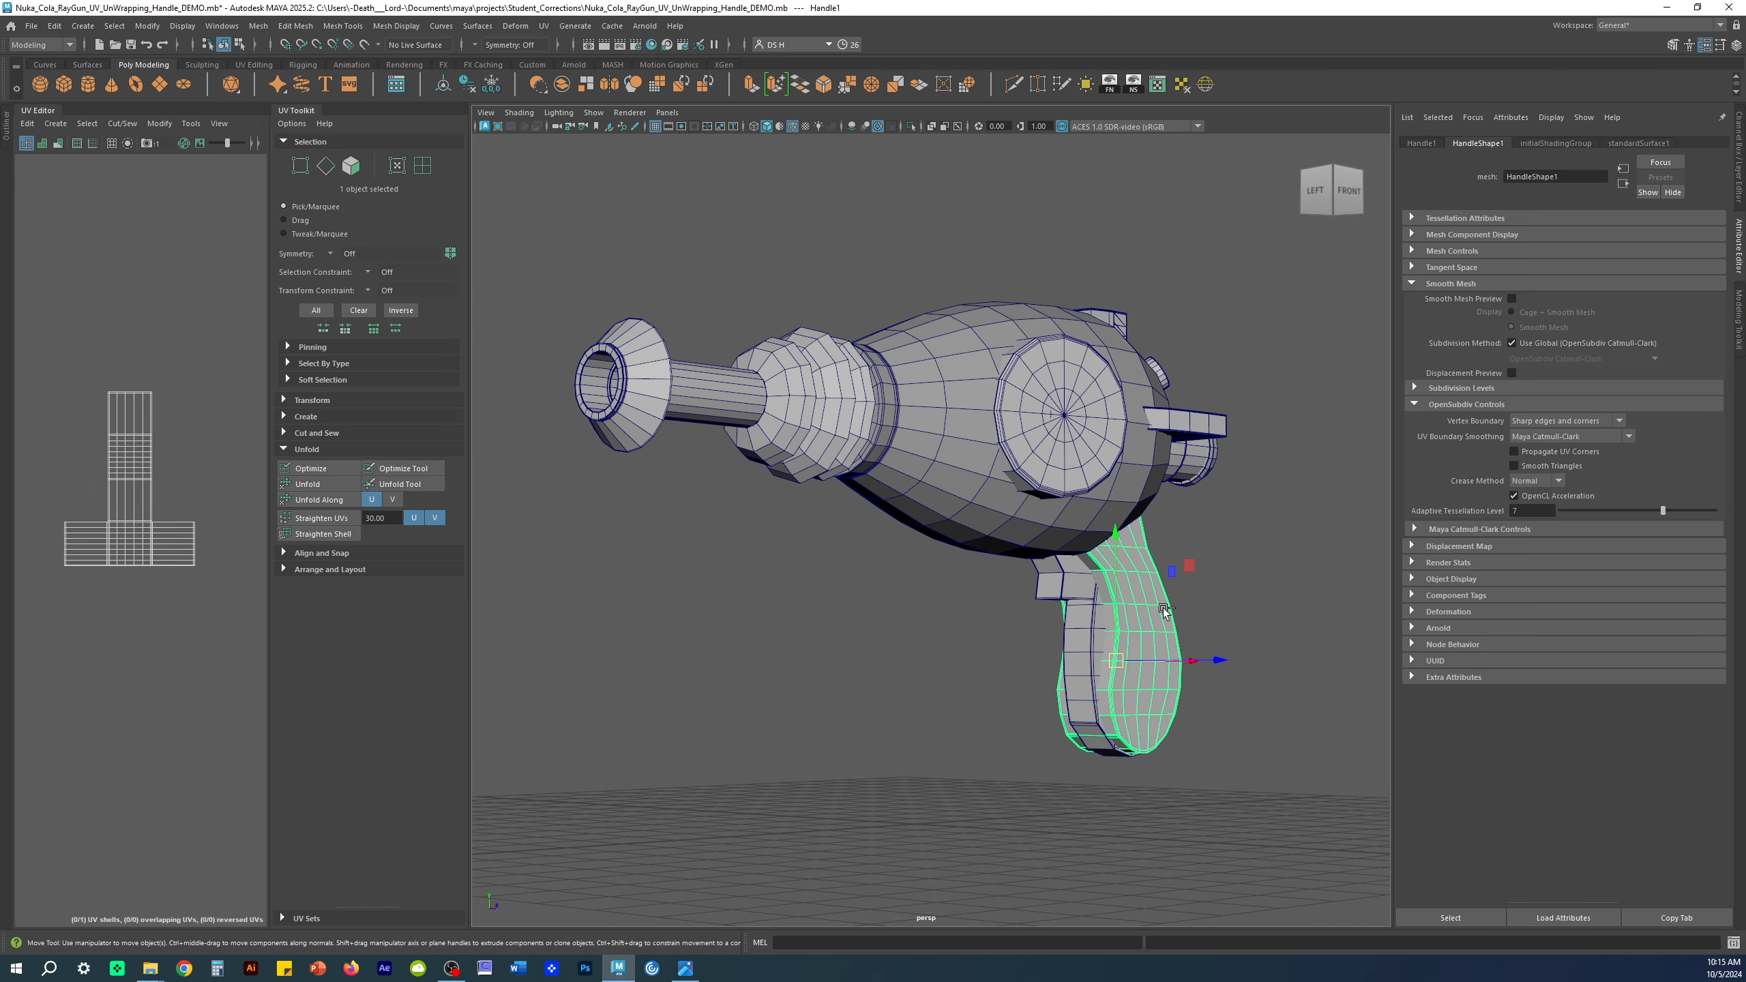
Step: Isolate Handle1 with Ctrl+1, frame it, and review its Smooth Mesh and OpenSubdiv settings
key("ctrl+1")
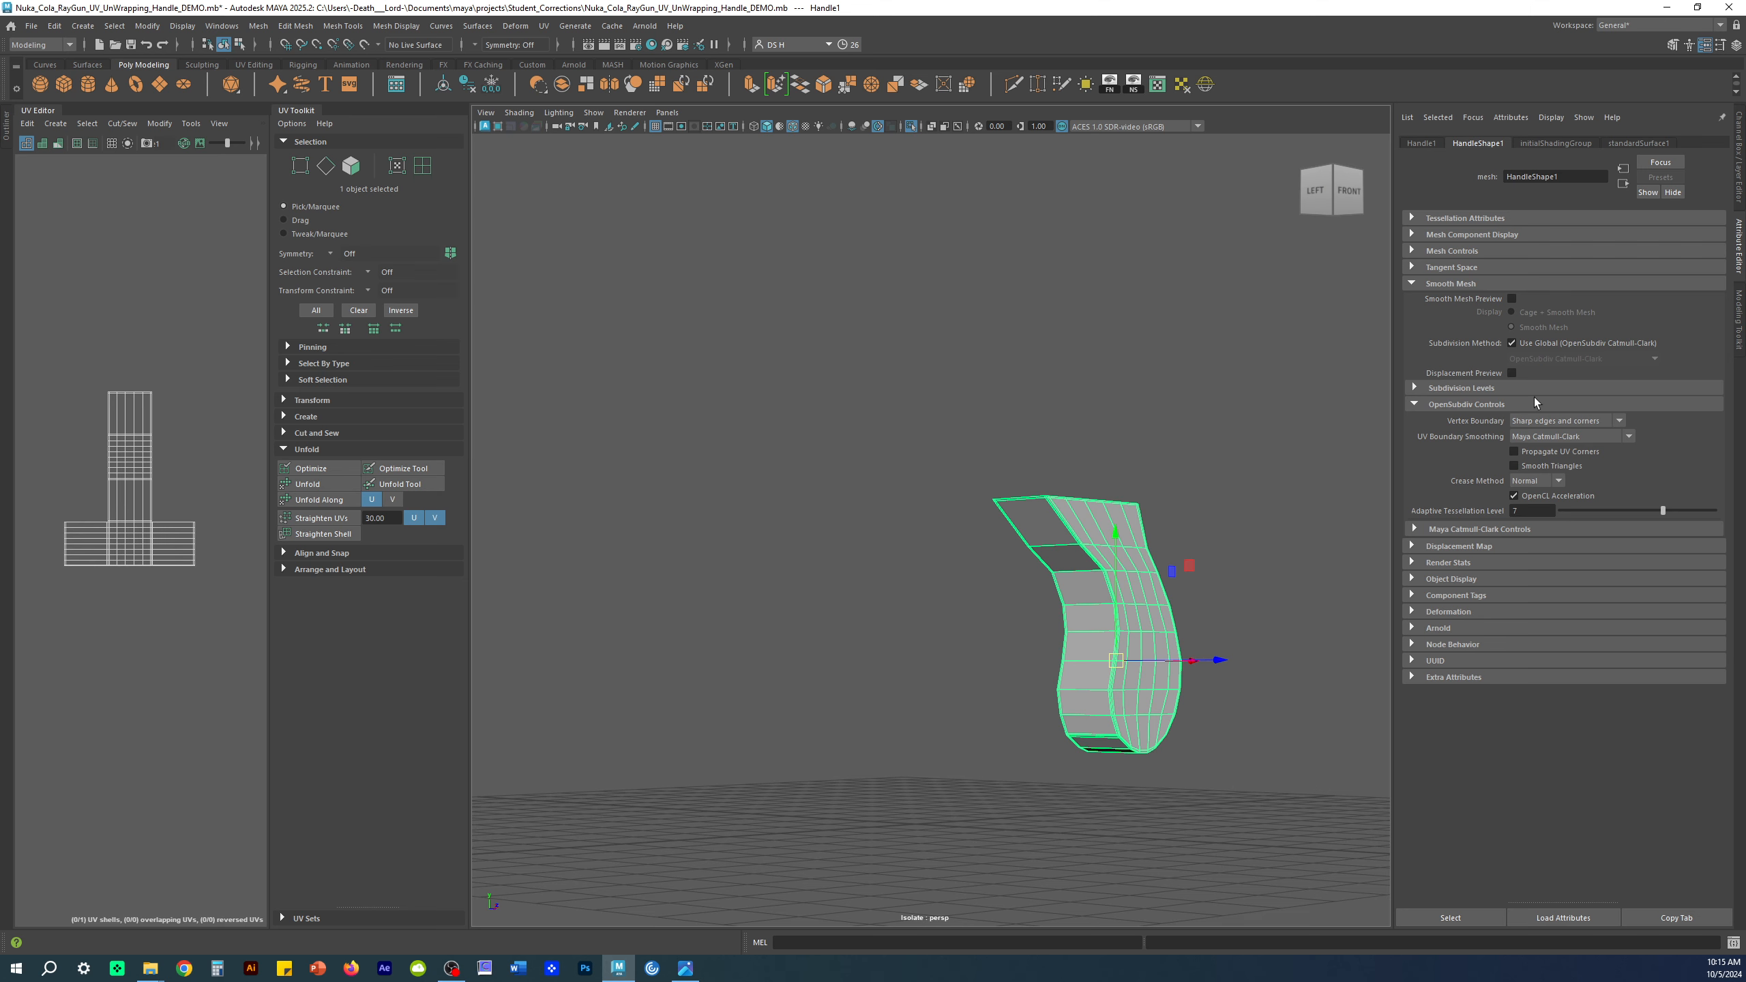
key("f")
scroll(1099, 382, "up", 3)
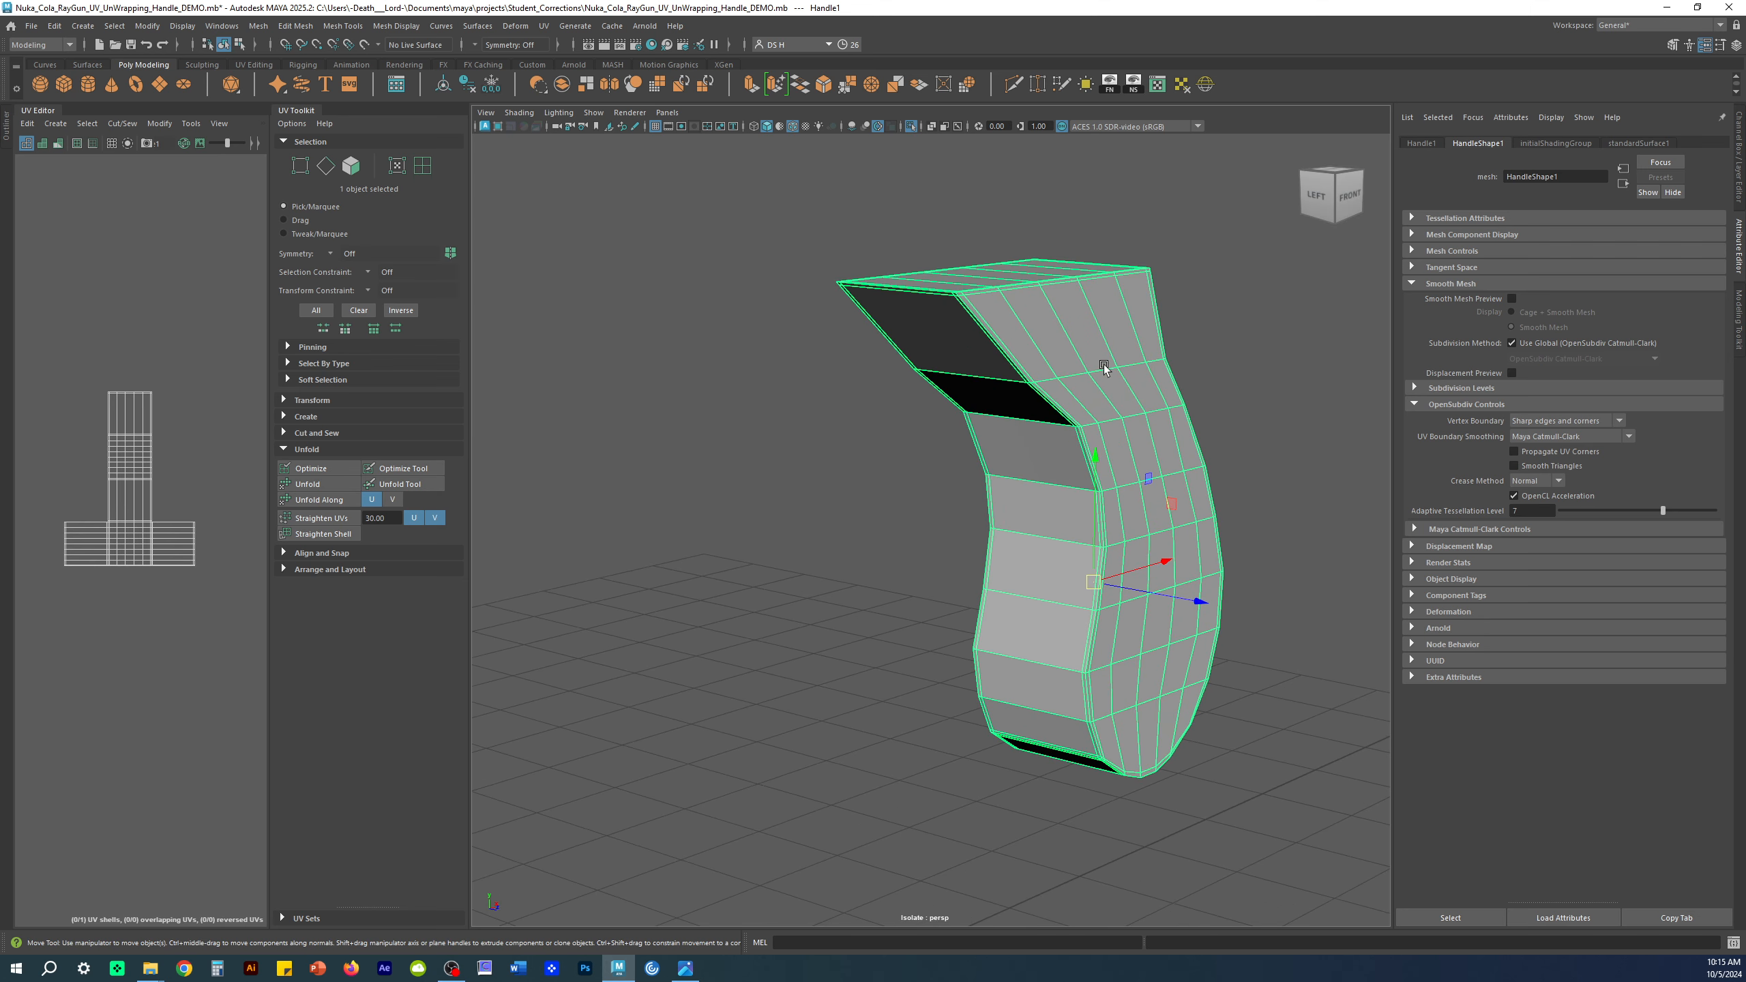
left_click(1449, 282)
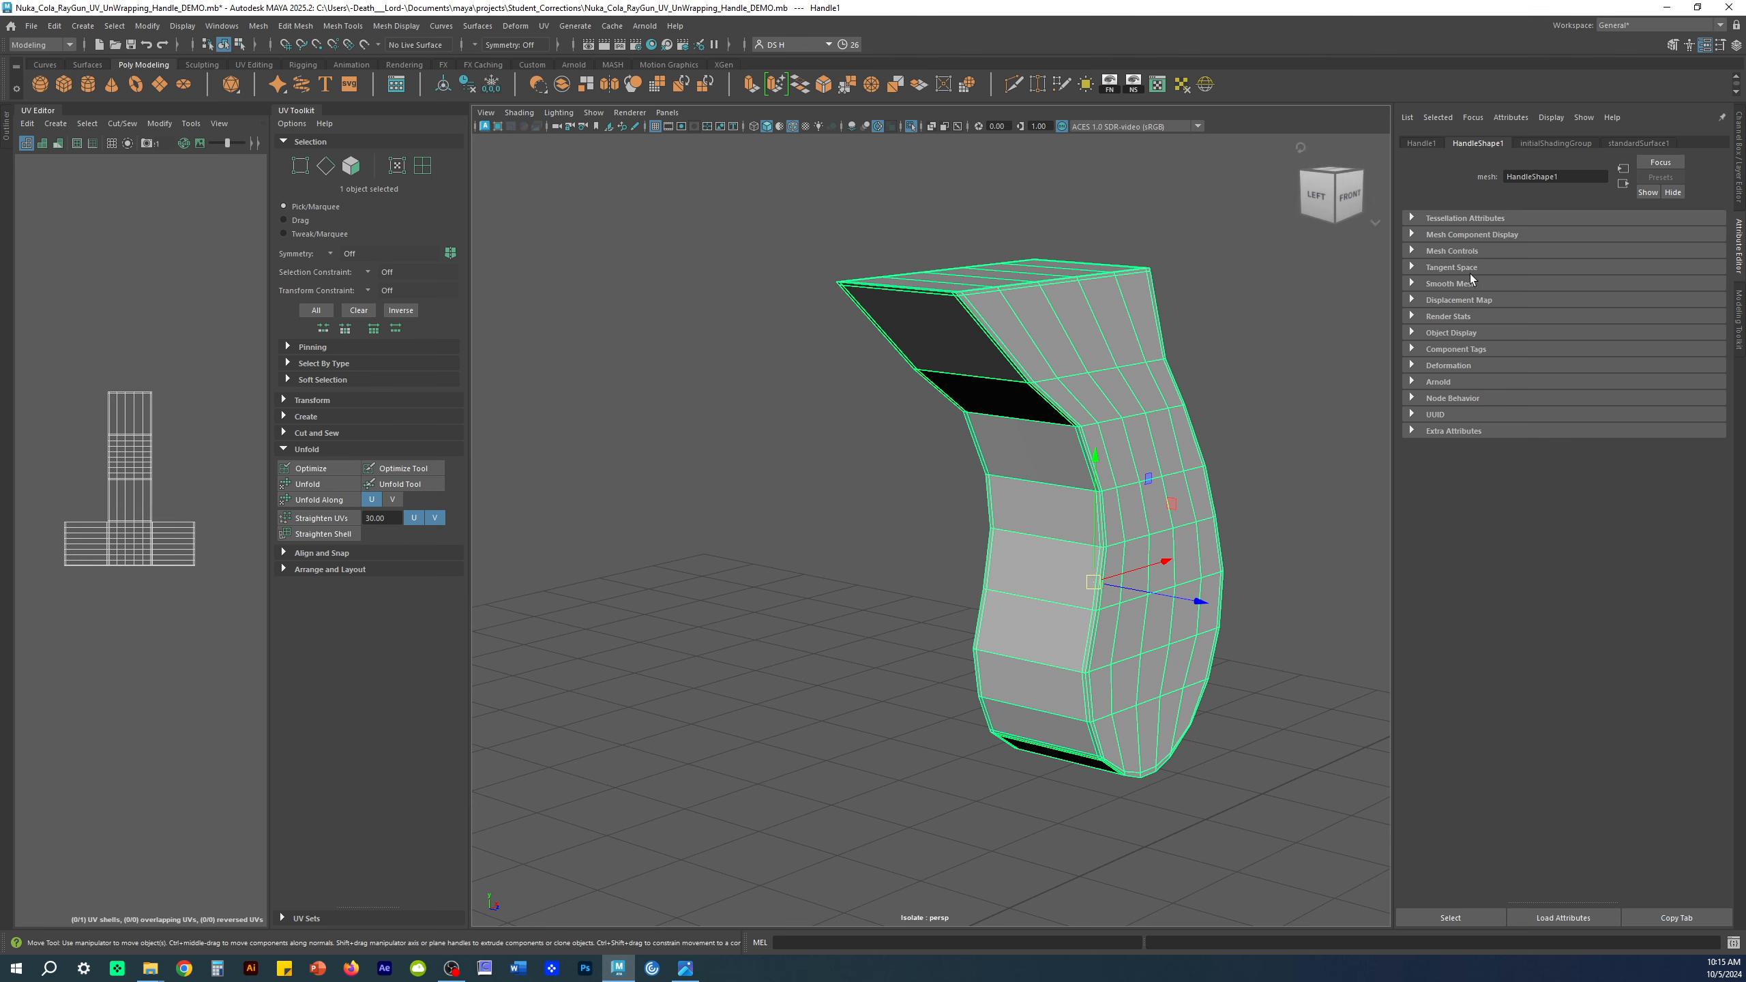
left_click(1451, 284)
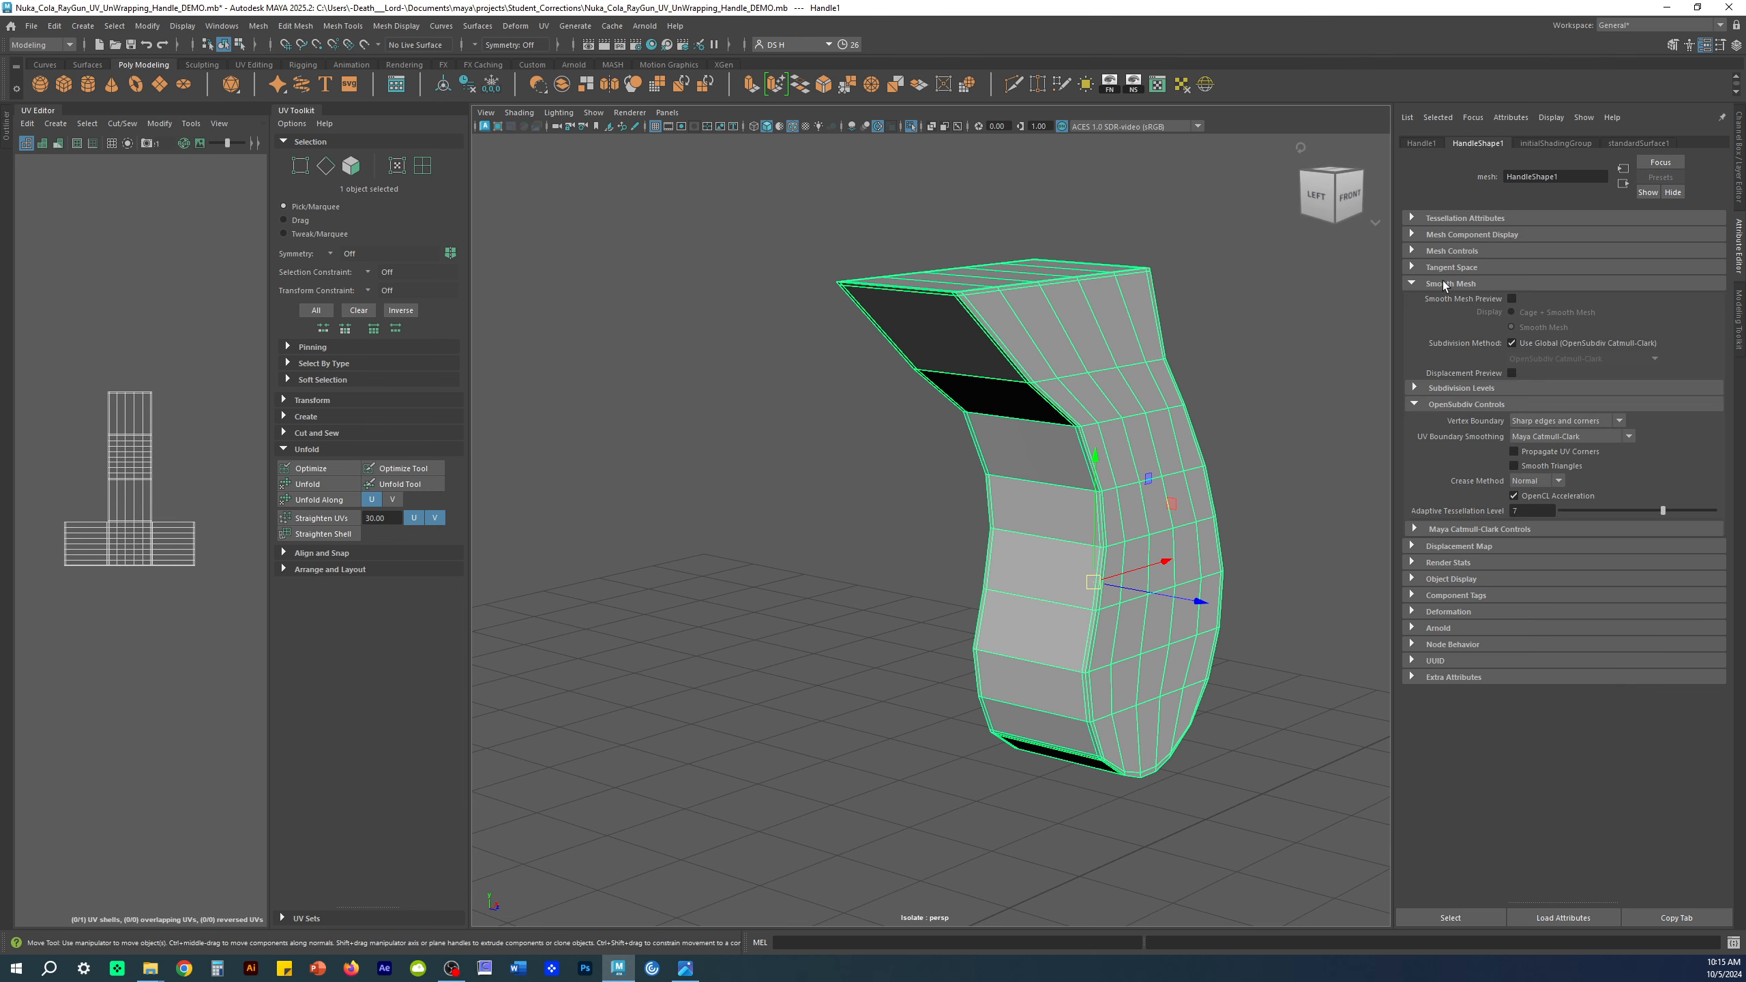
left_click(1459, 406)
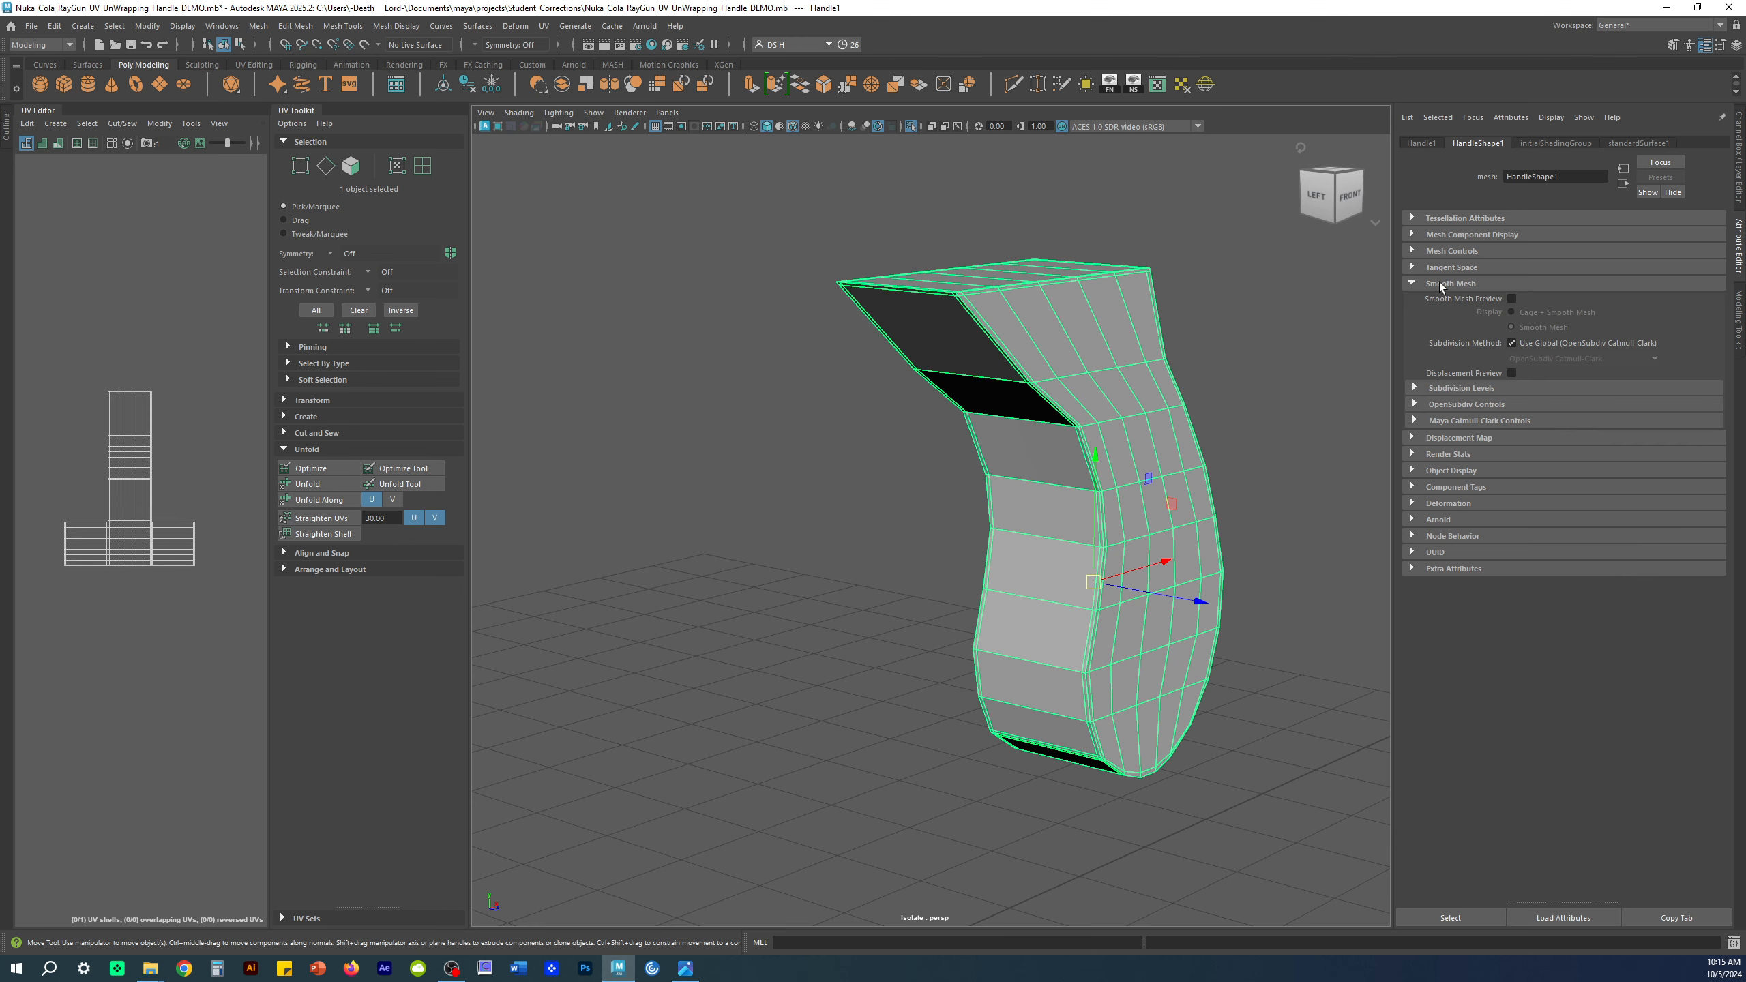
left_click(1482, 405)
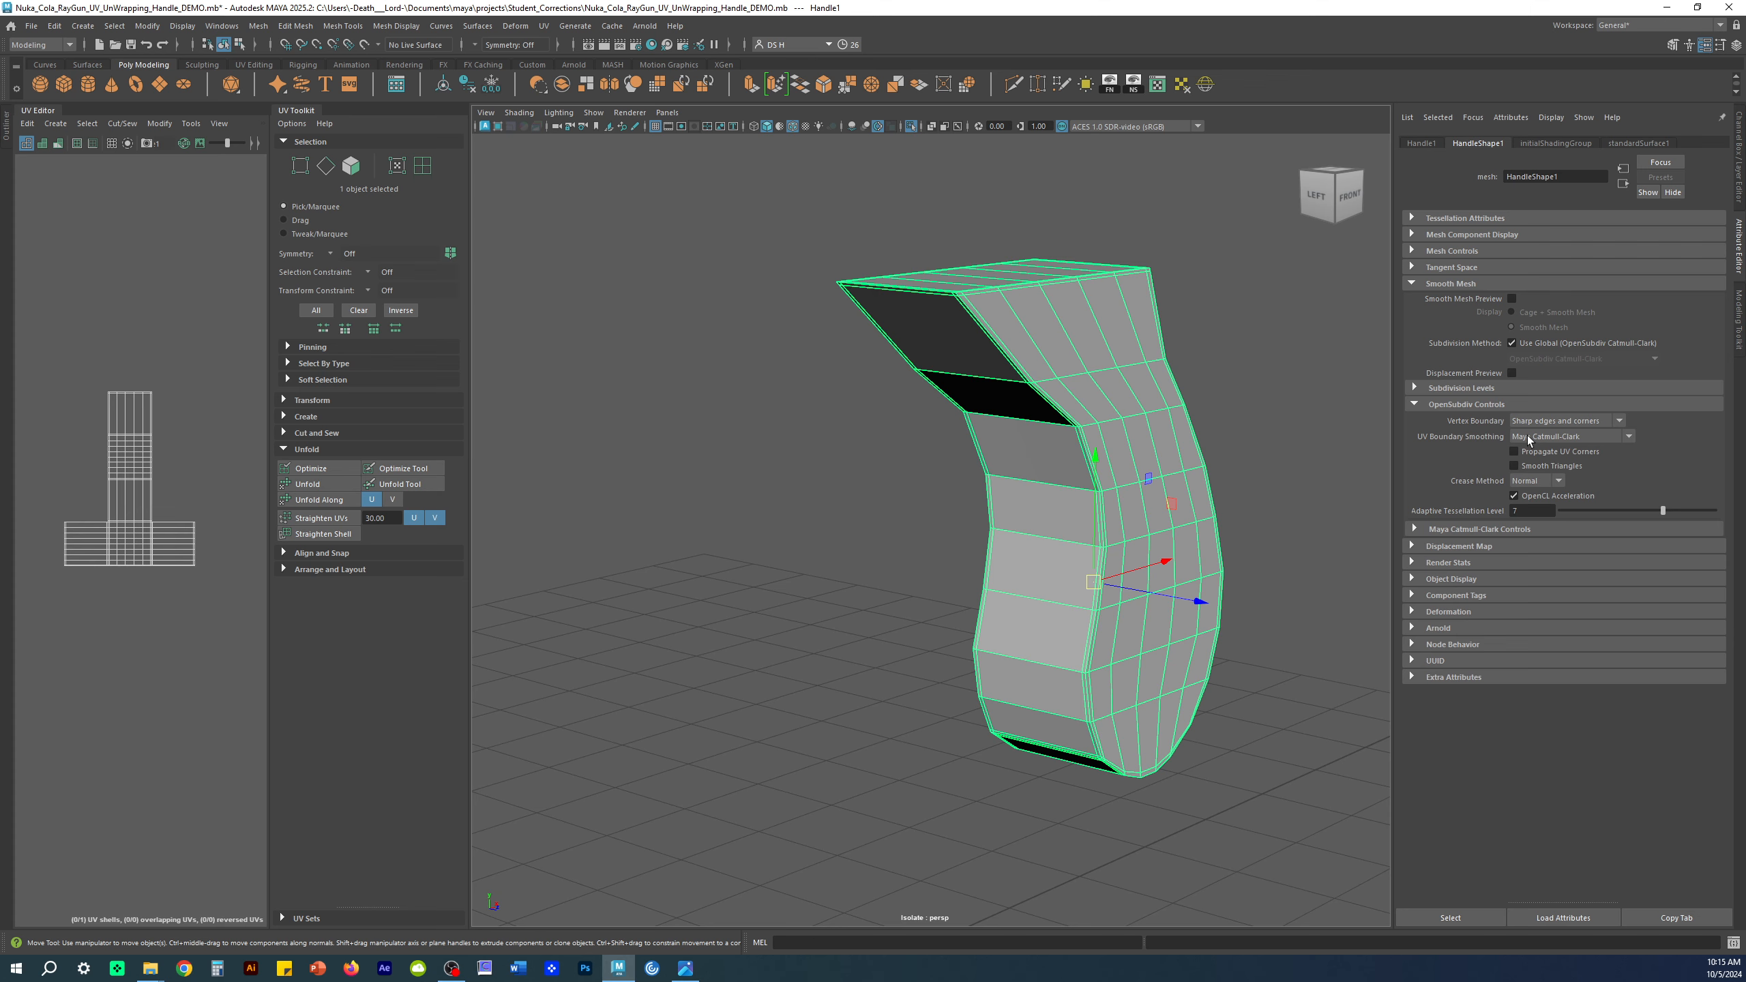
scroll(1228, 390, "up", 5)
Step: Turn on Handle1's smooth preview and widen the UV Editor to pan over its shell
key("3")
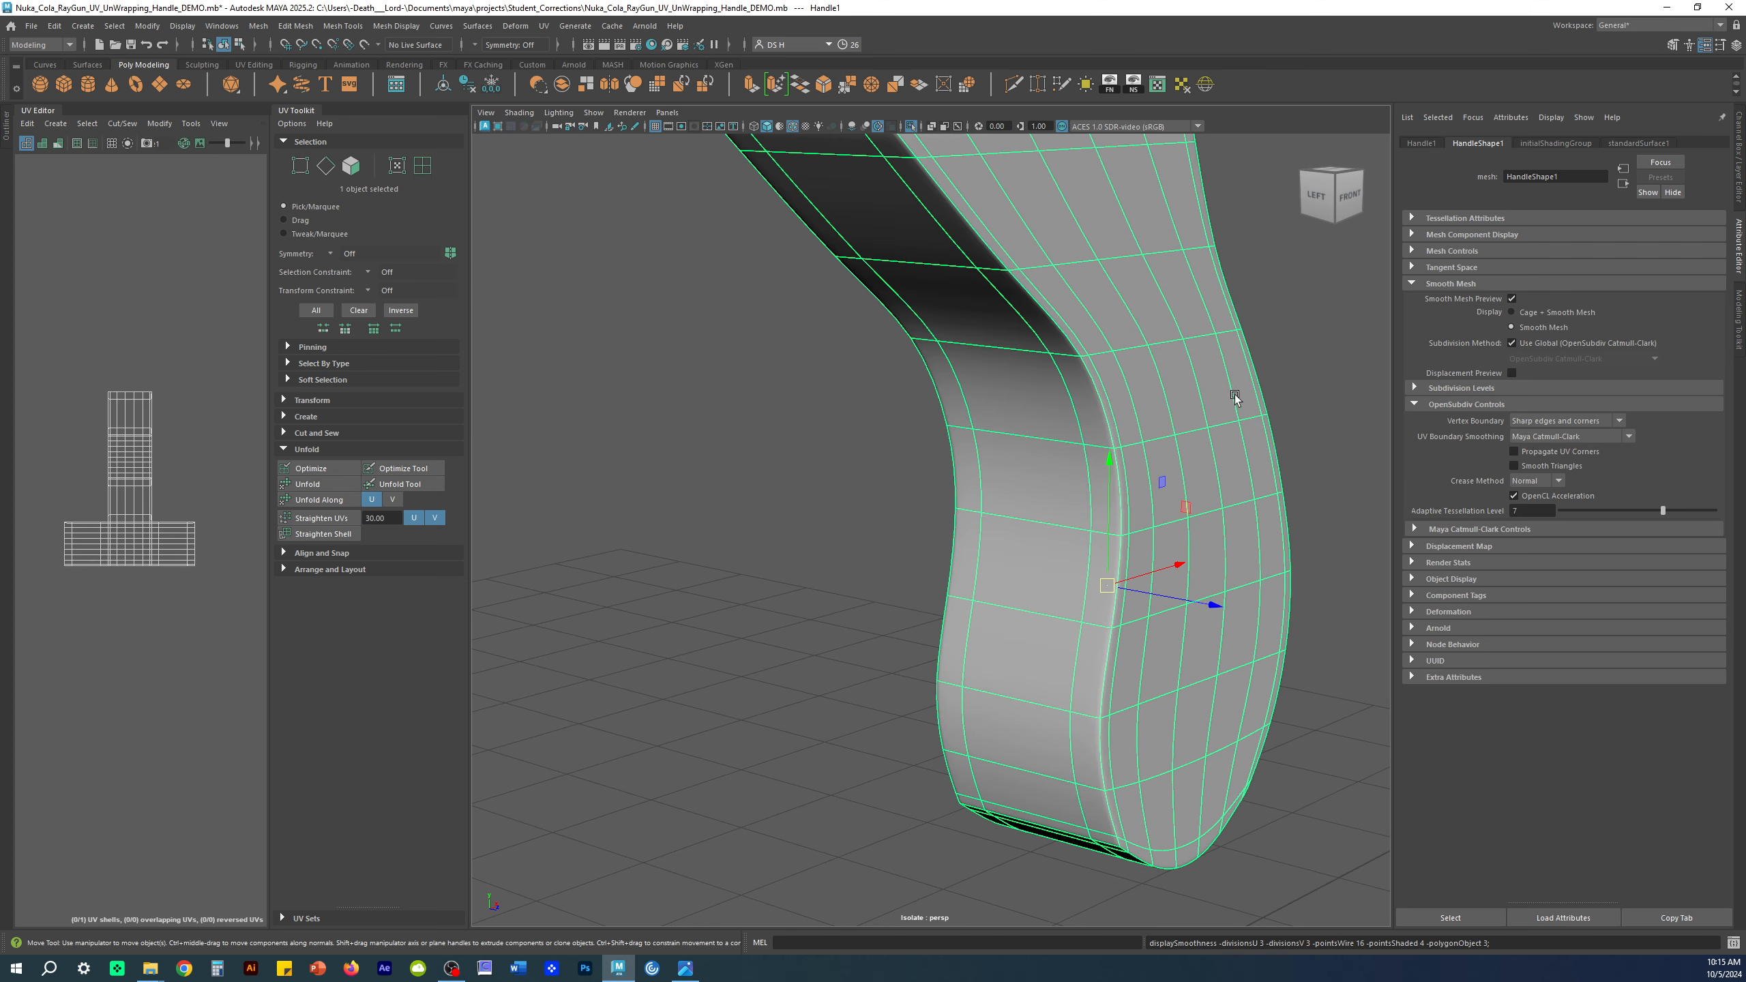
scroll(94, 419, "up", 6)
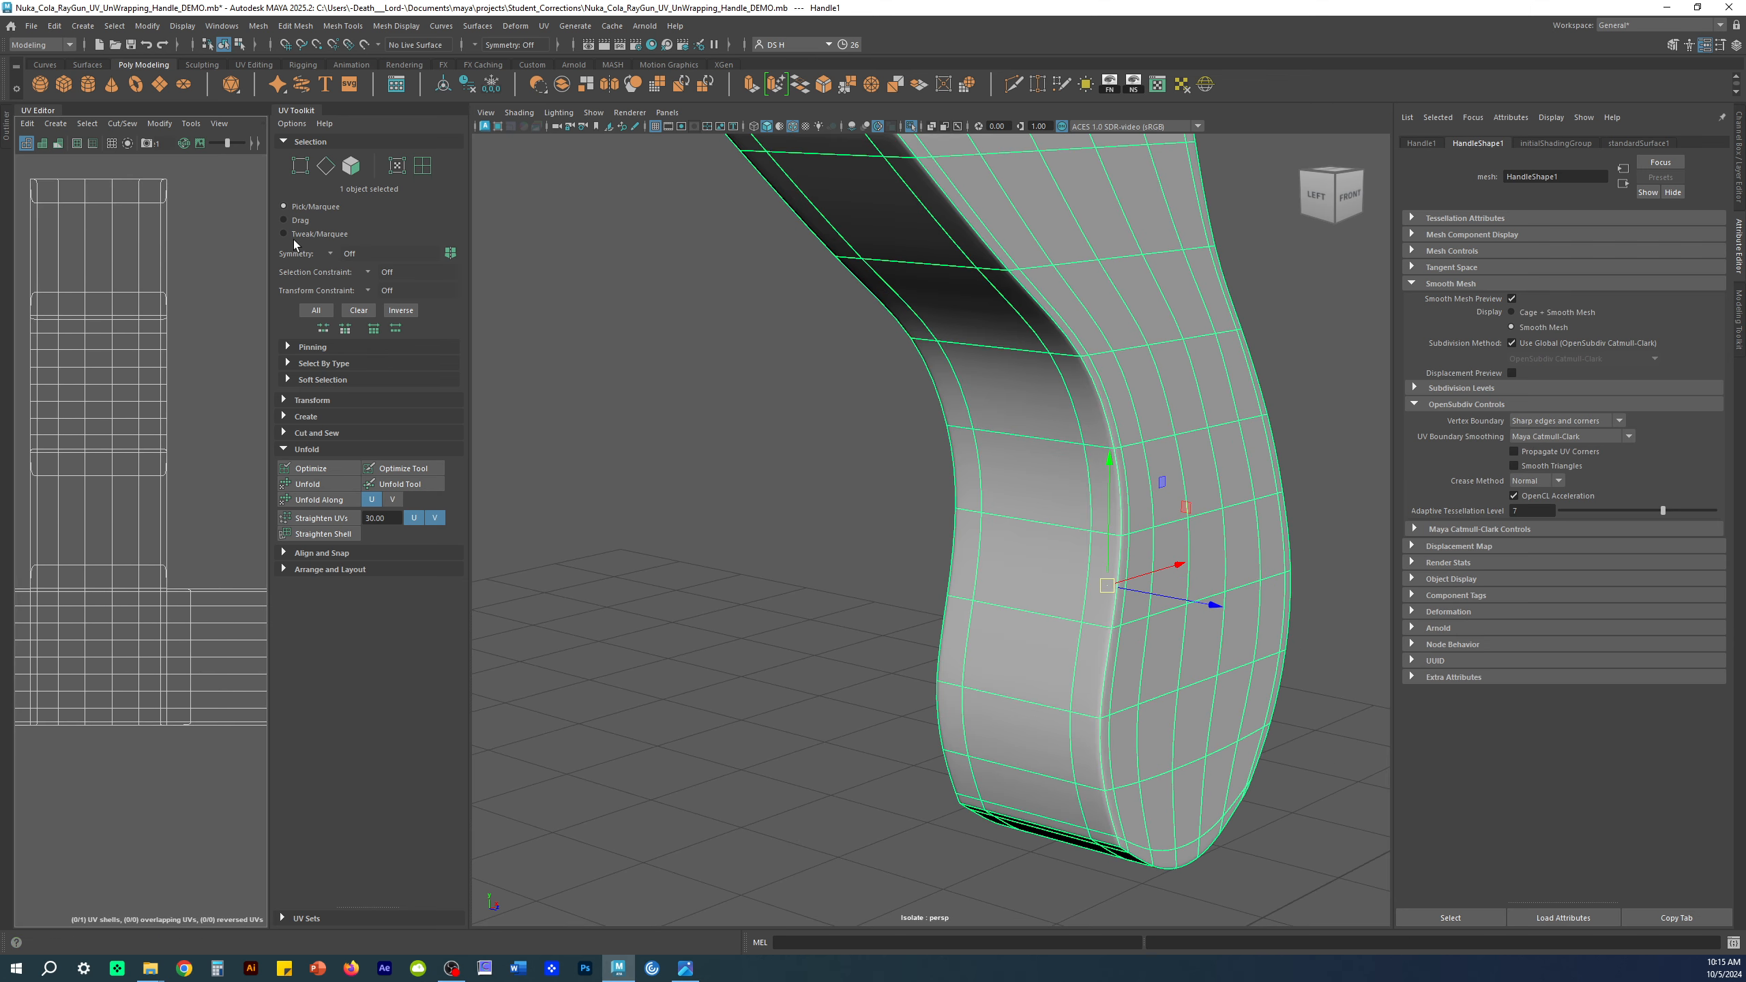
left_click_drag(272, 219, 607, 218)
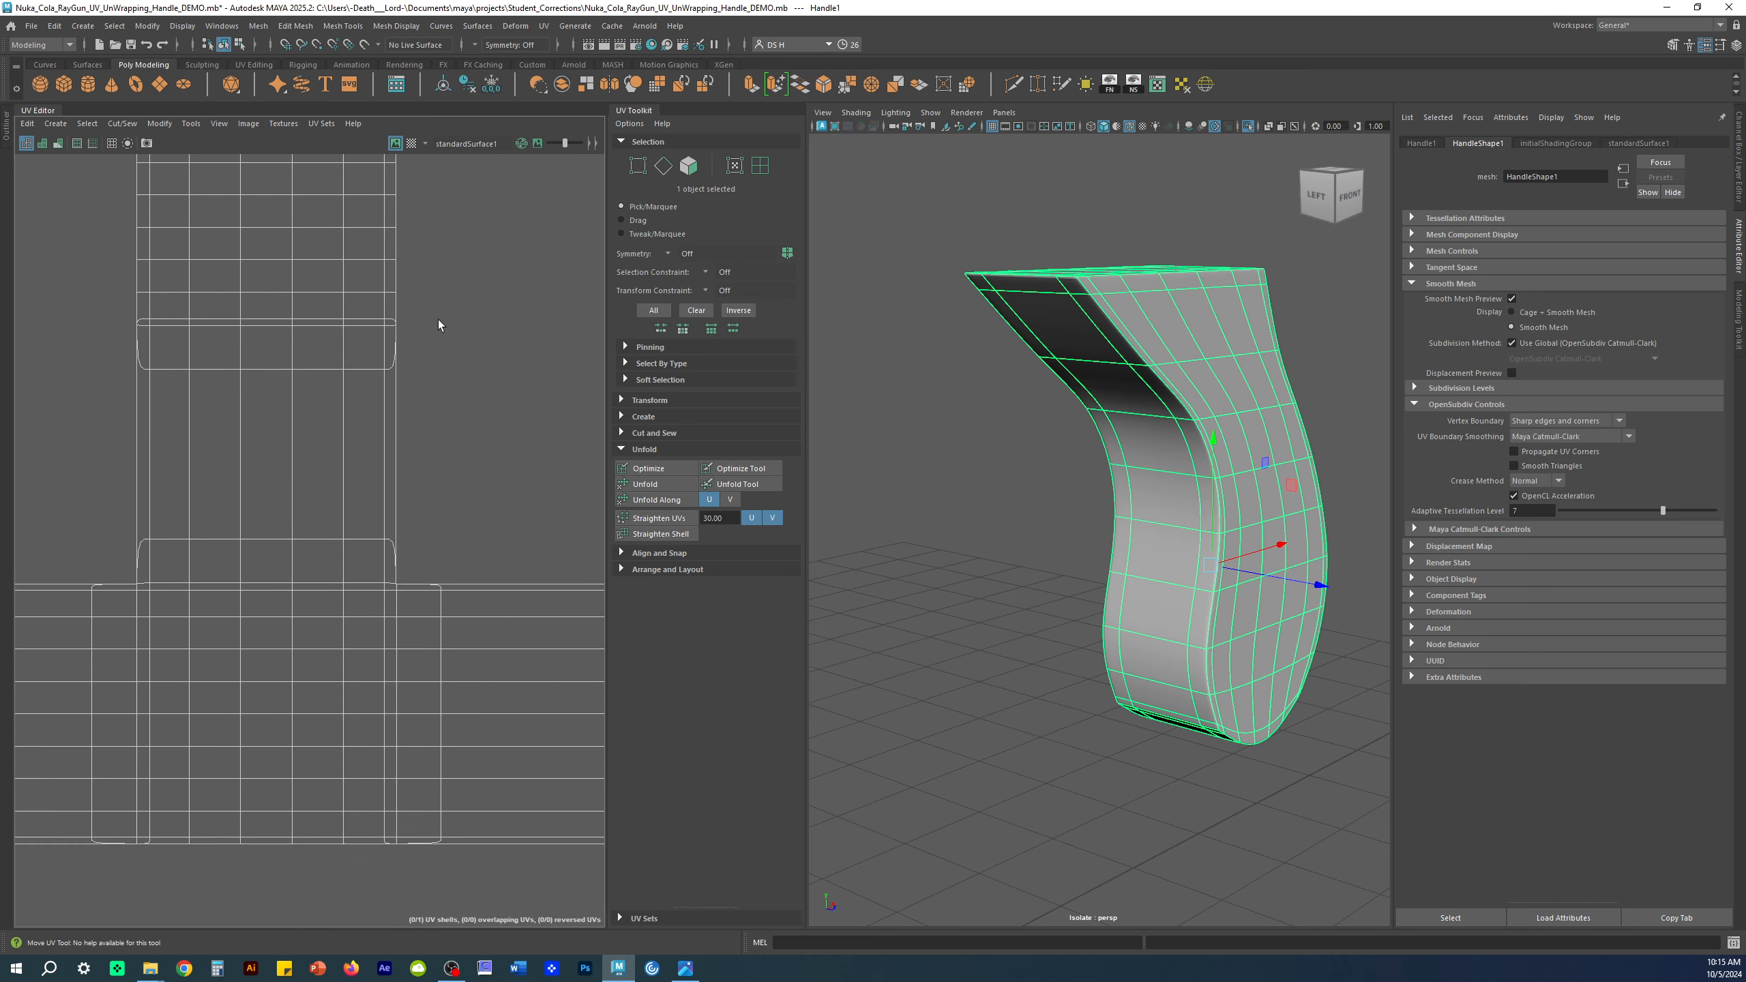
middle_click_drag(337, 338, 320, 516, "alt")
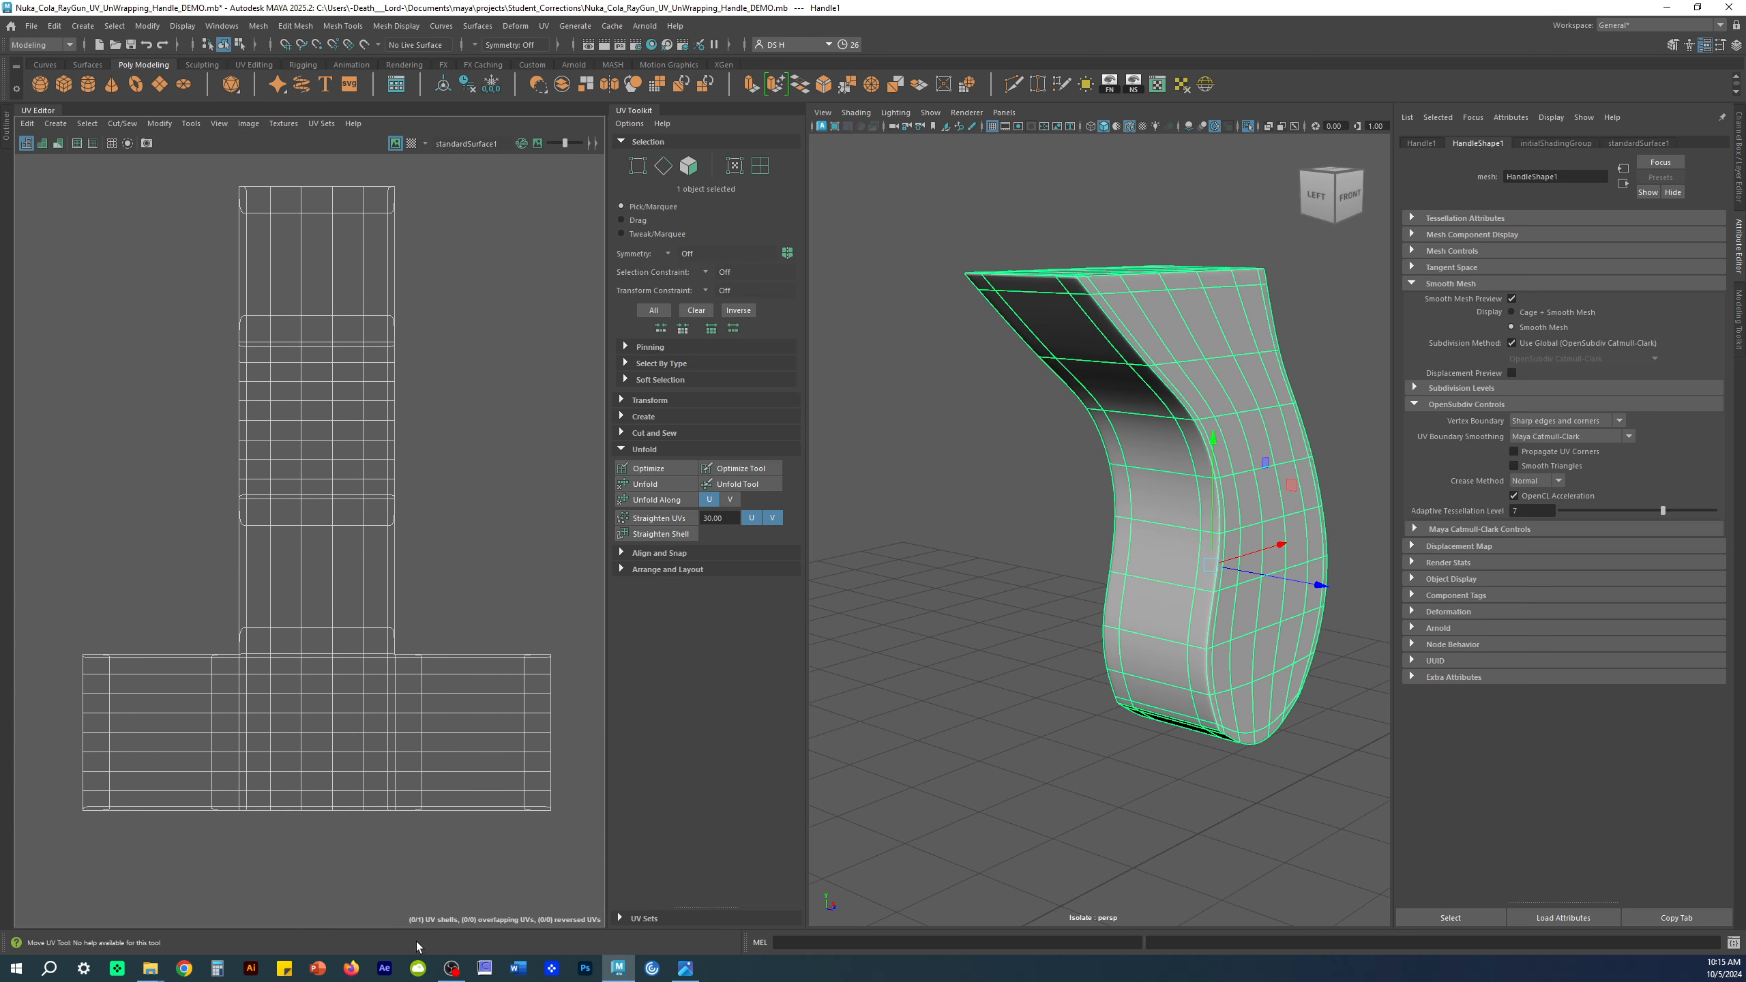
scroll(537, 672, "up", 4)
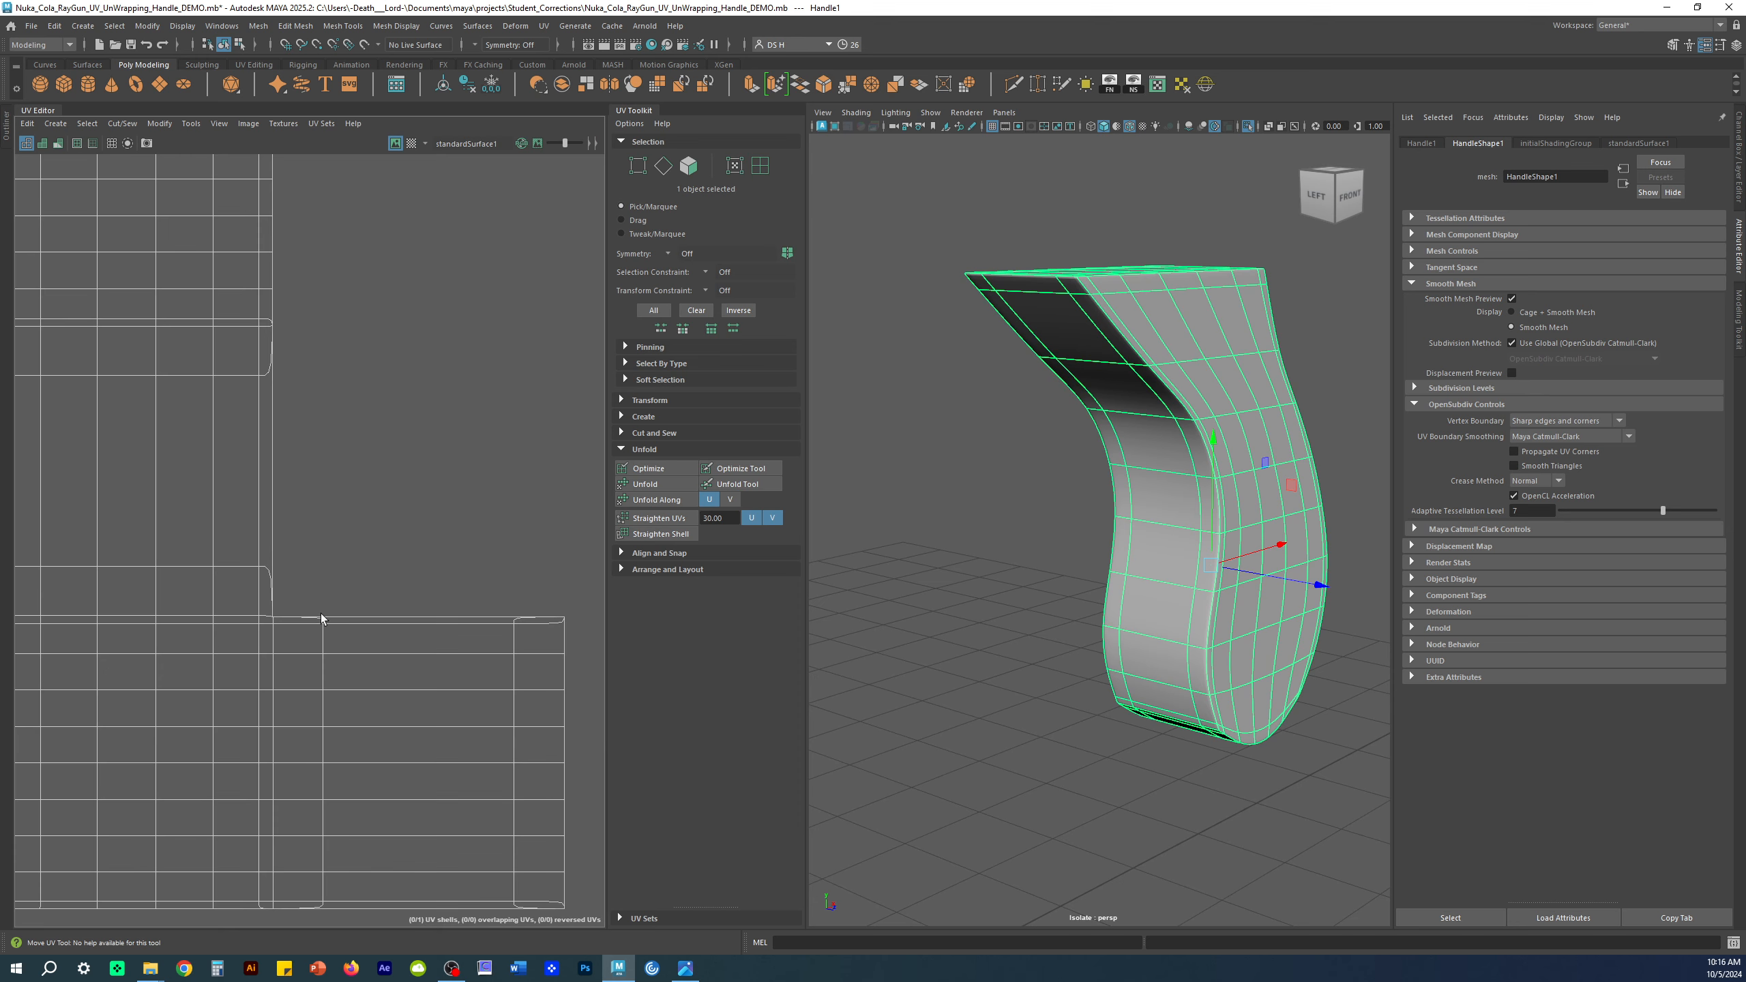
middle_click_drag(271, 828, 276, 664, "alt")
Step: Frame the whole UV shell and set UV Boundary Smoothing to Preserve Edges and Corners
scroll(314, 530, "down", 2)
middle_click_drag(358, 492, 419, 591, "alt")
scroll(418, 590, "down", 2)
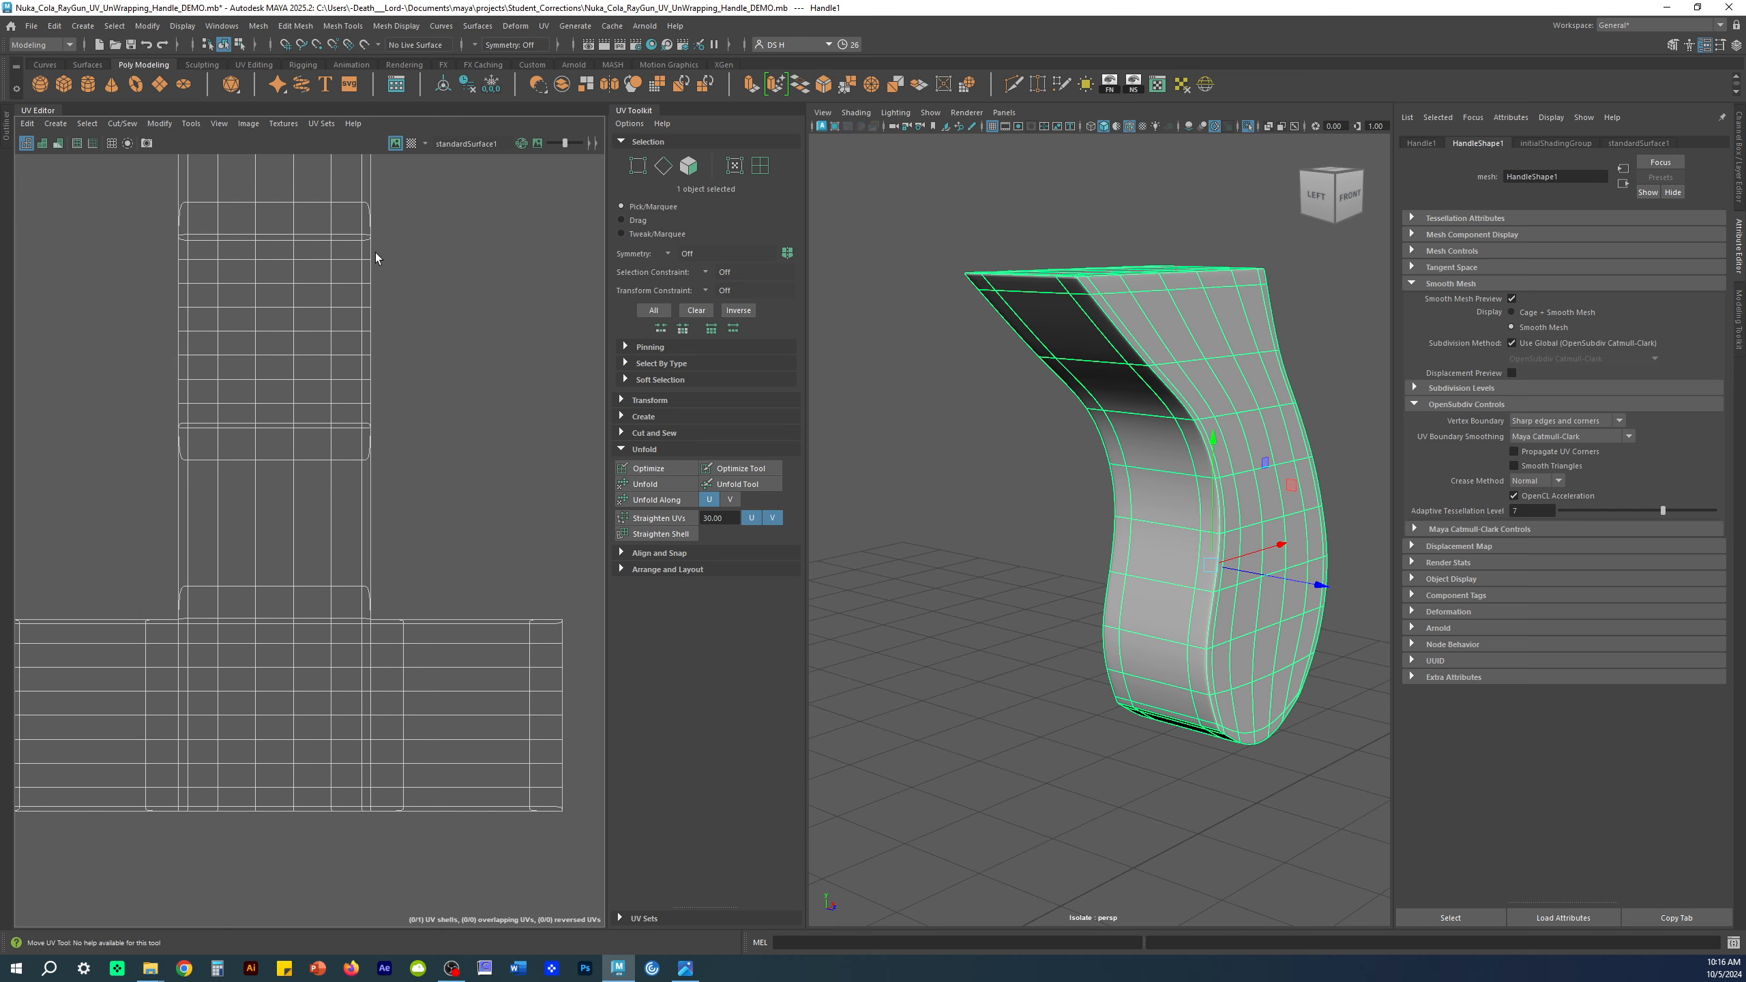
scroll(451, 277, "down", 3)
middle_click_drag(390, 320, 401, 417, "alt")
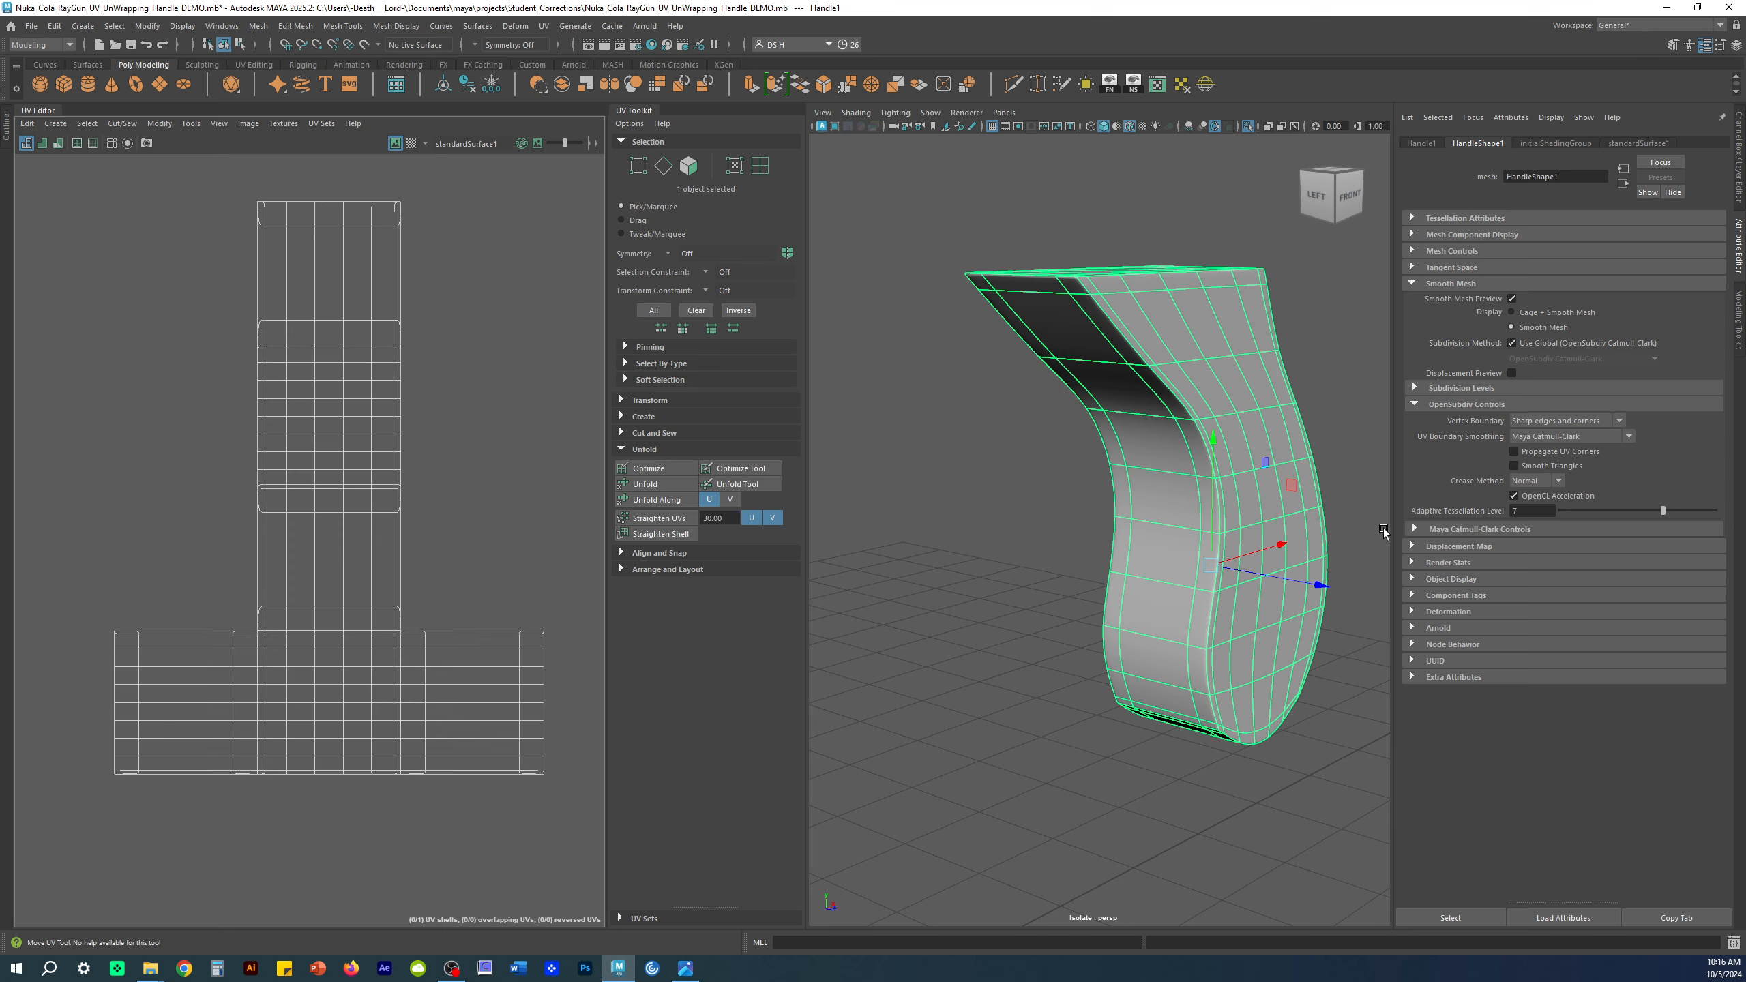
left_click(1585, 437)
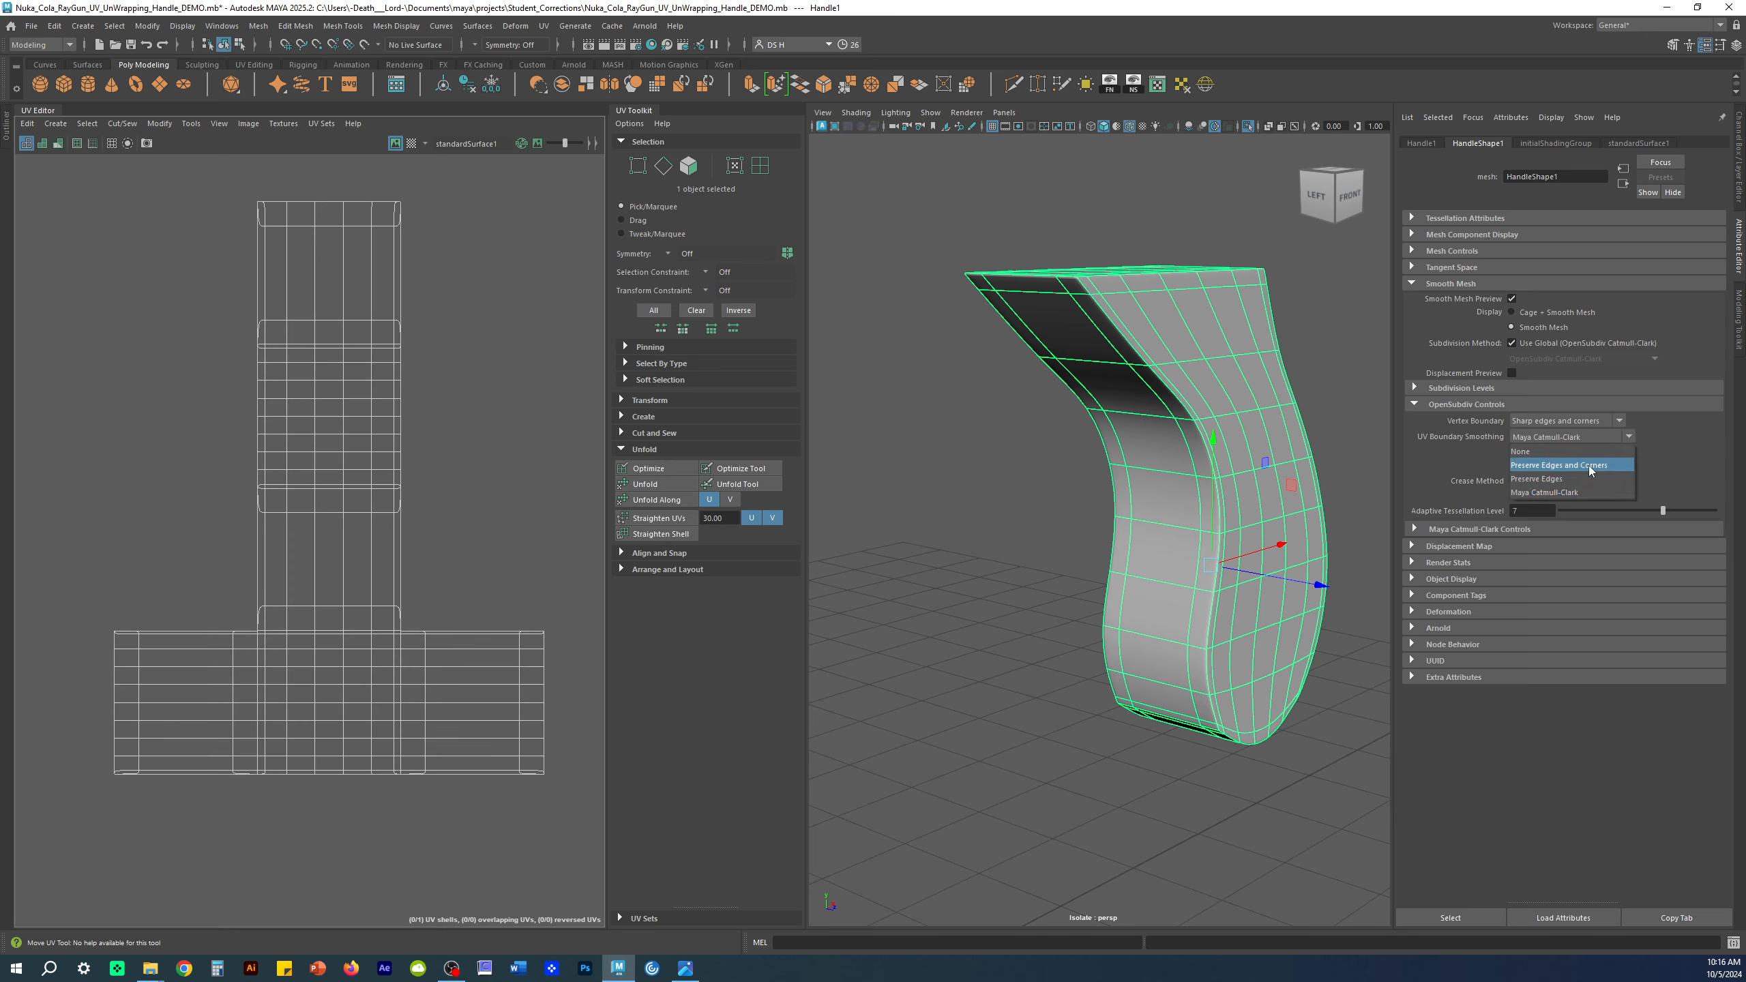
left_click(1590, 467)
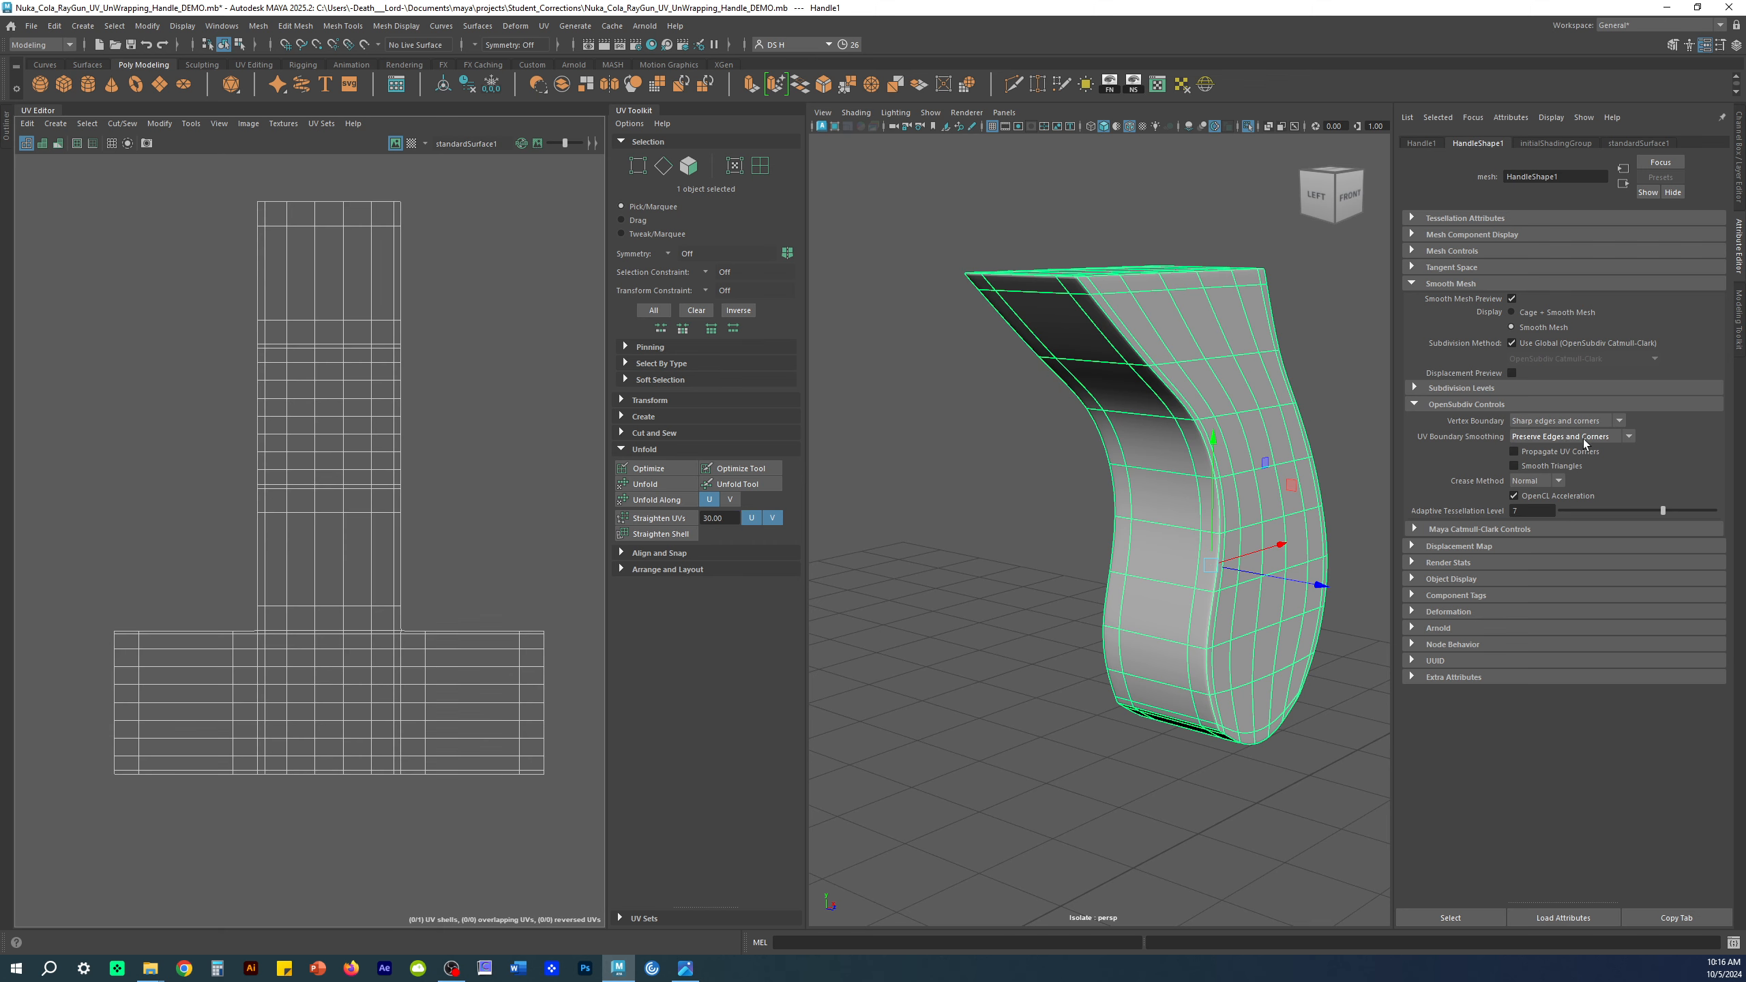
Step: Collapse the Smooth Mesh settings, show the channels, and snap to the FRONT view
middle_click_drag(1235, 502, 1197, 567, "alt")
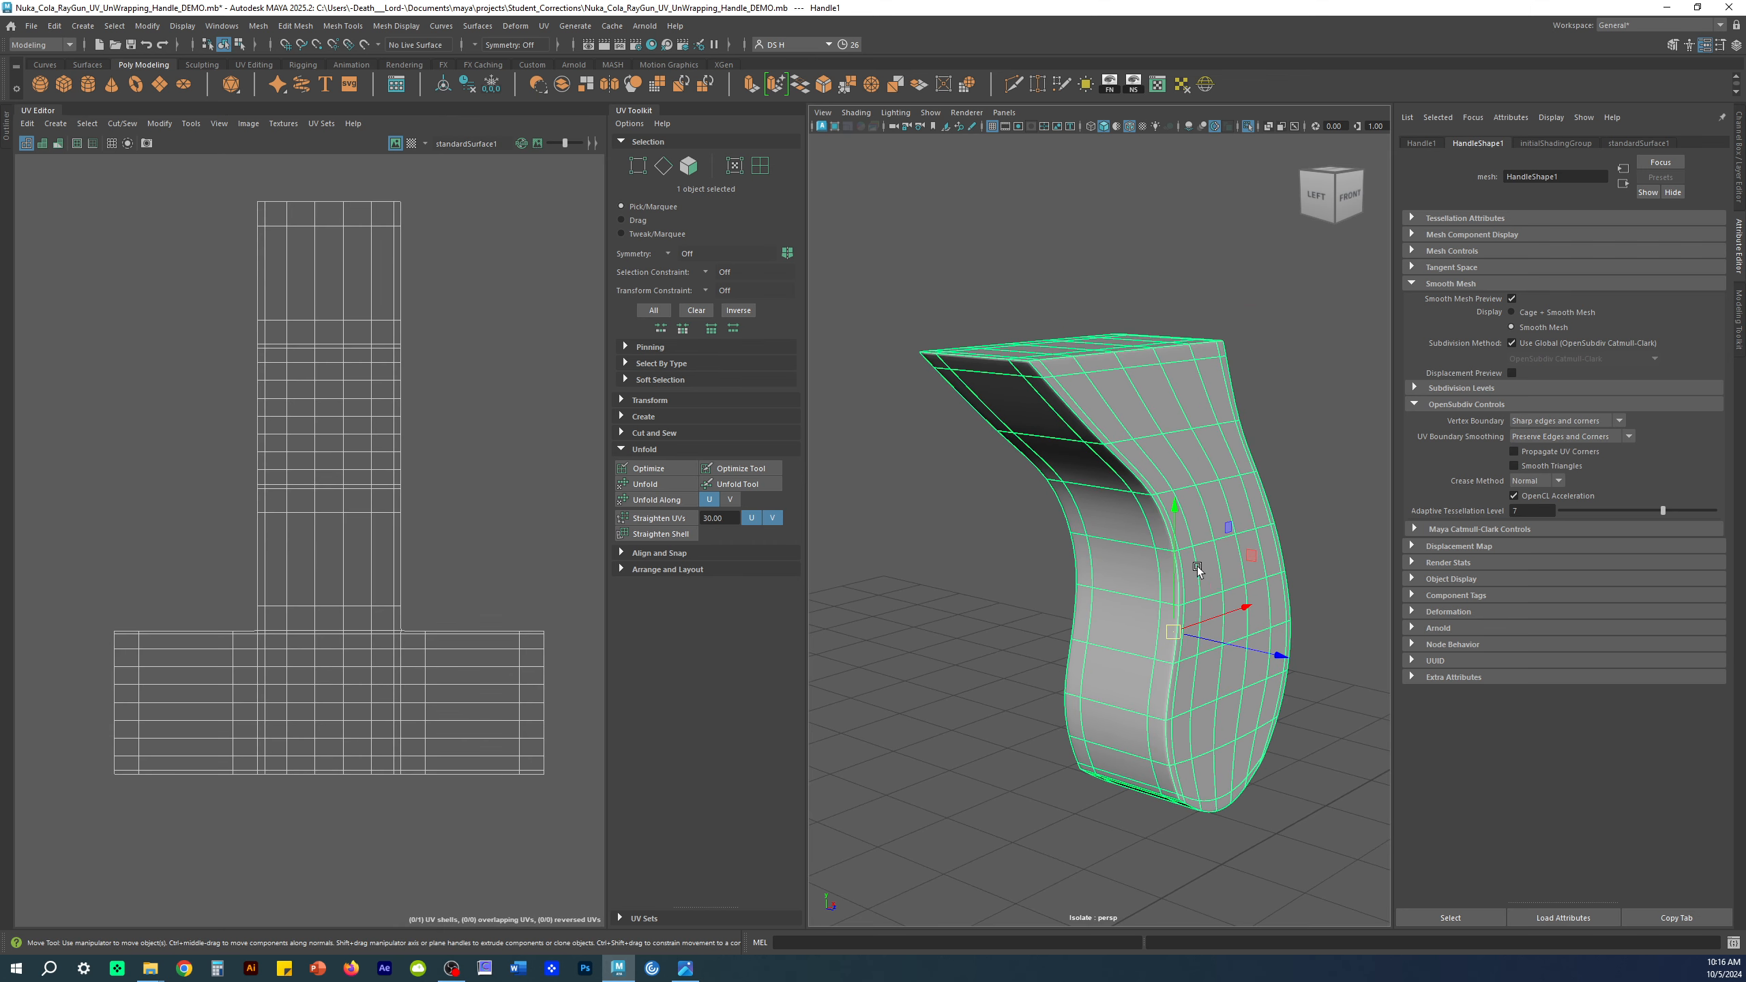
left_click(1547, 285)
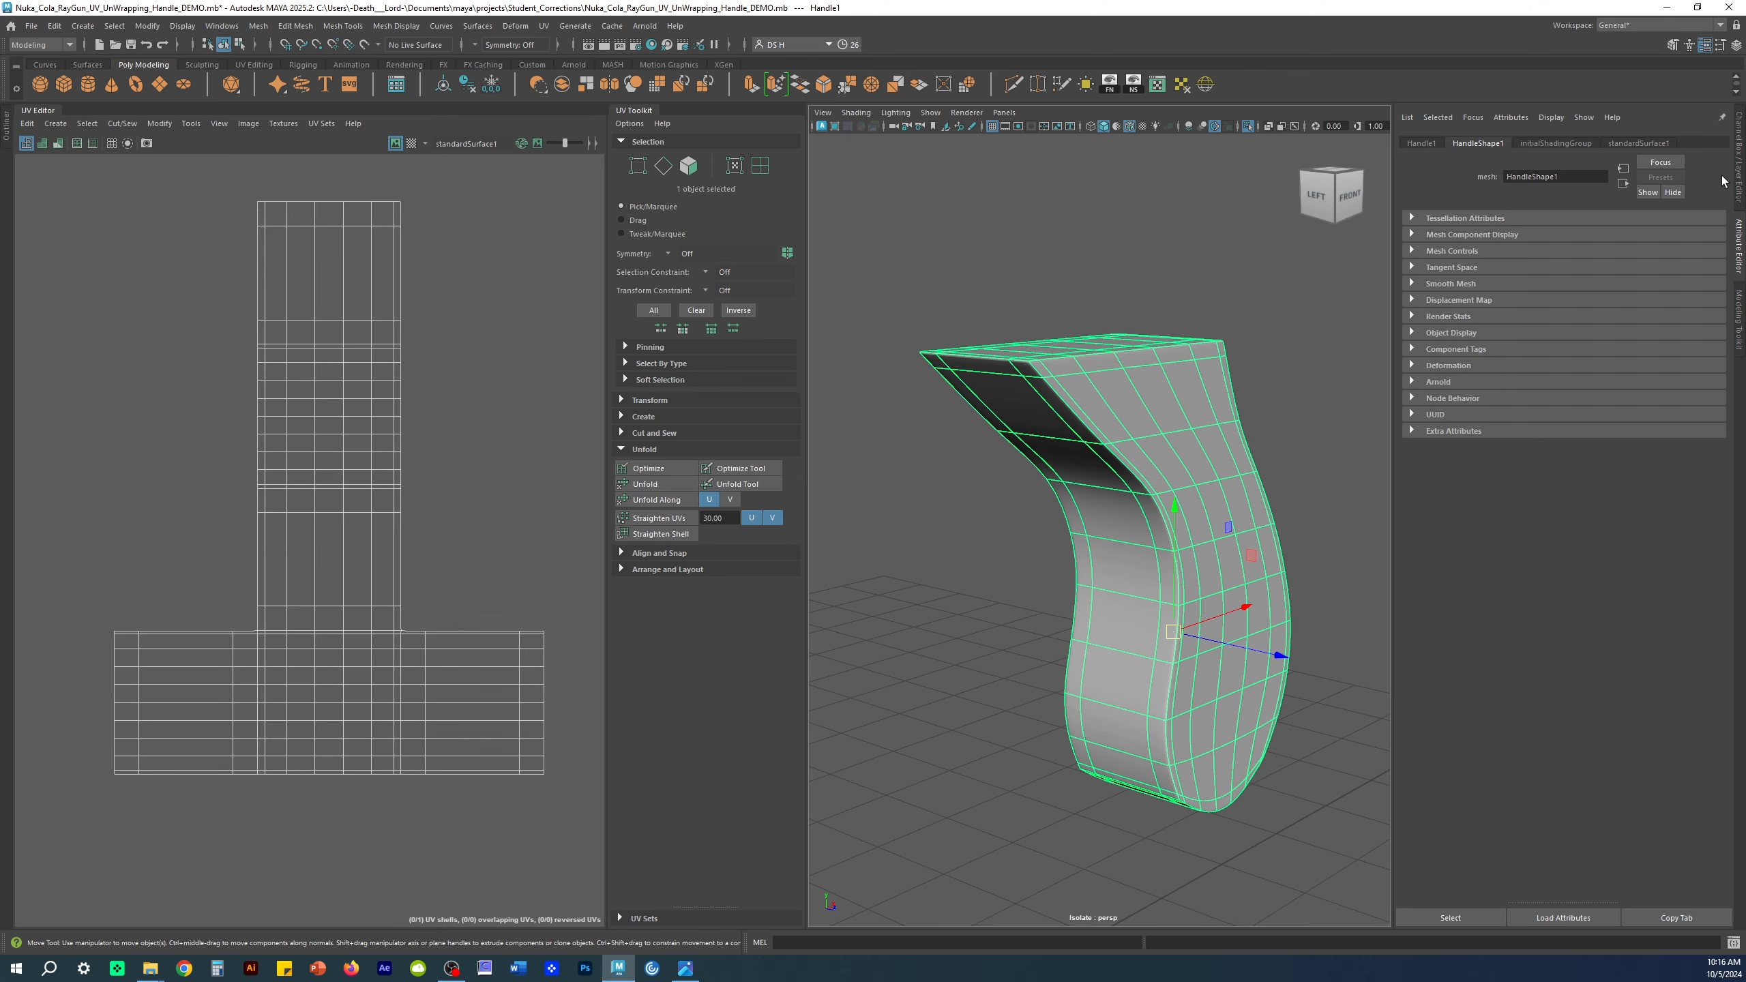
left_click(1739, 165)
left_click_drag(1120, 457, 1155, 508, "alt")
middle_click_drag(1191, 446, 1212, 494, "alt")
left_click_drag(1213, 497, 1202, 446, "alt")
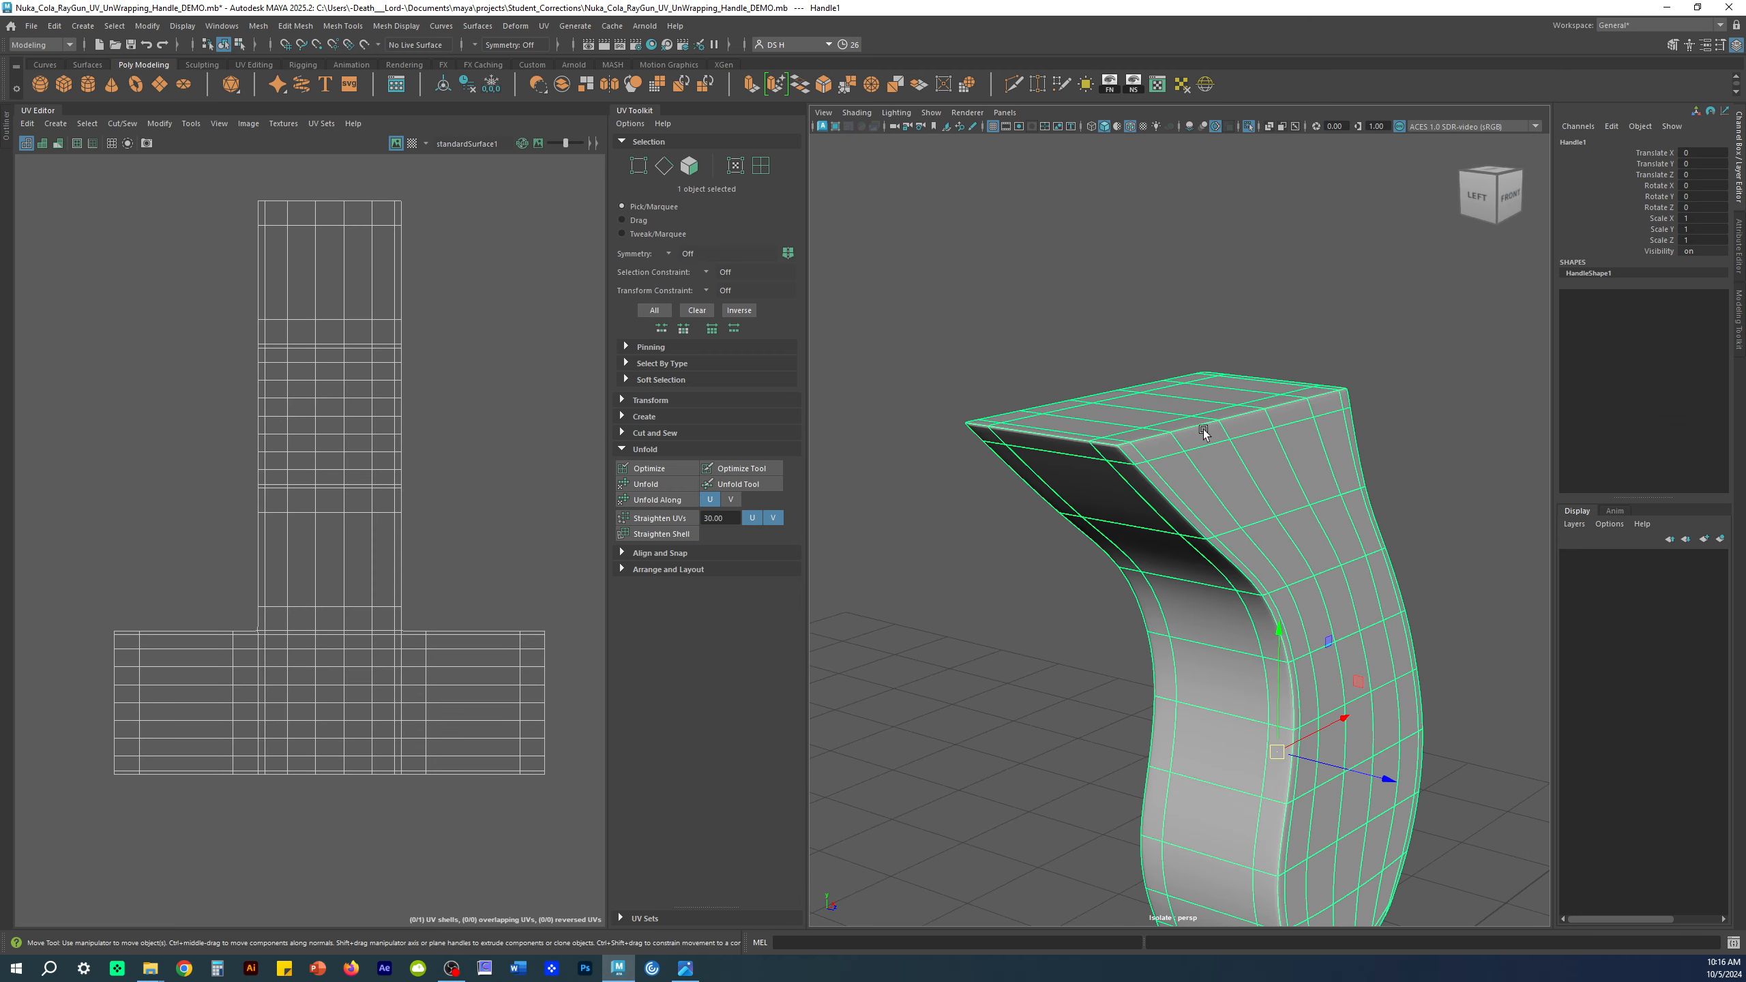
left_click_drag(1228, 455, 1250, 378, "alt")
left_click(1491, 195)
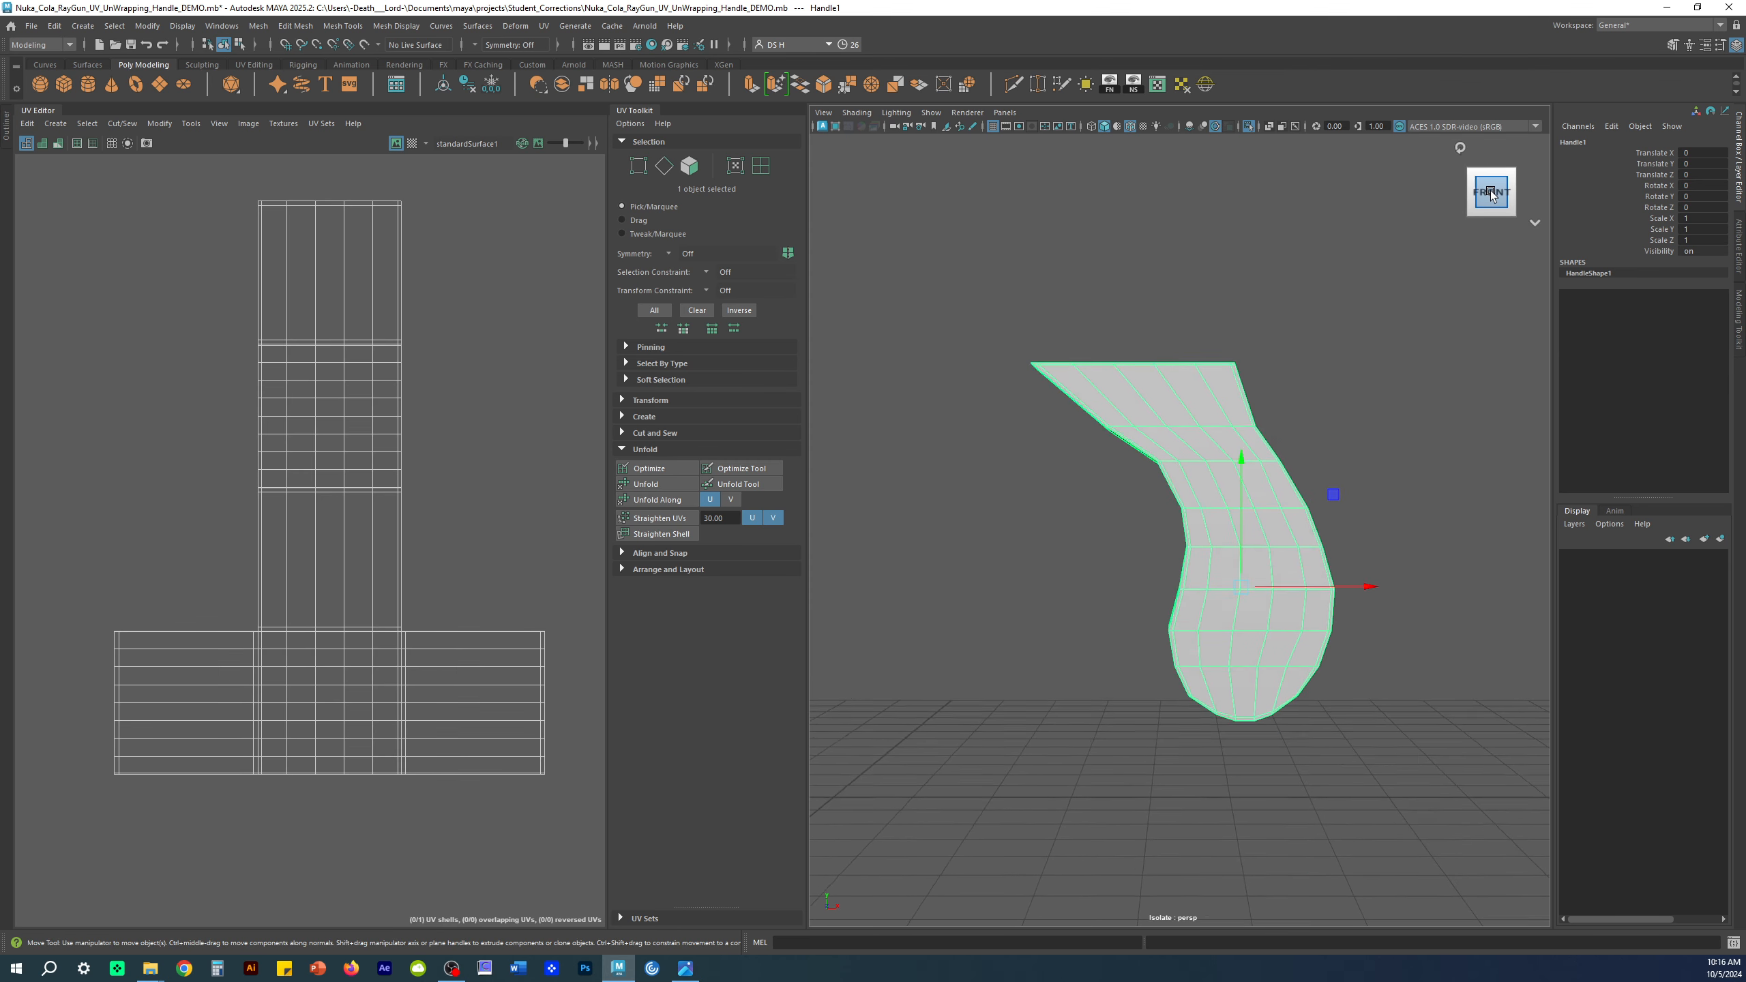
Step: Switch to wireframe, zoom in on the handle, and enter Face selection mode
key("4")
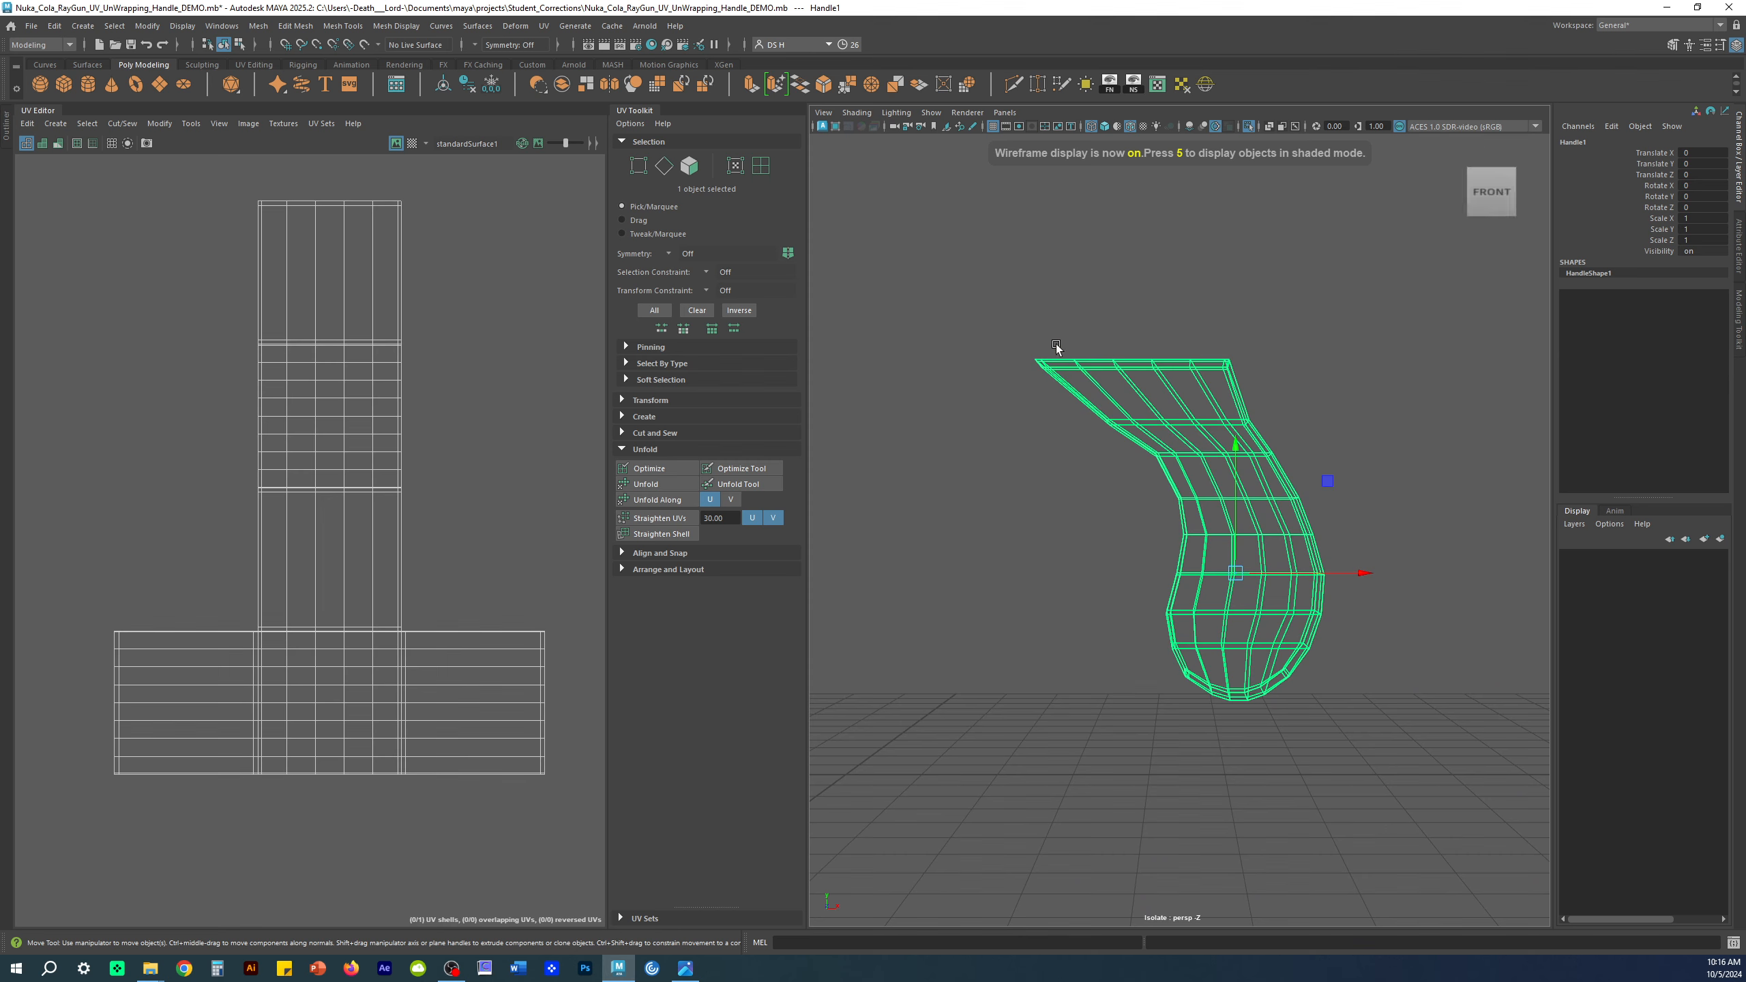
middle_click_drag(1078, 338, 1116, 438, "alt")
right_click_drag(1116, 438, 1293, 468, "alt")
right_click_drag(1182, 390, 1185, 427)
mouse_move(1208, 389)
left_mouse_down("alt")
mouse_move(1374, 422)
mouse_move(1371, 452)
left_mouse_up("alt")
Step: Restore shaded display and maximize the front view from the four-view layout
key("5")
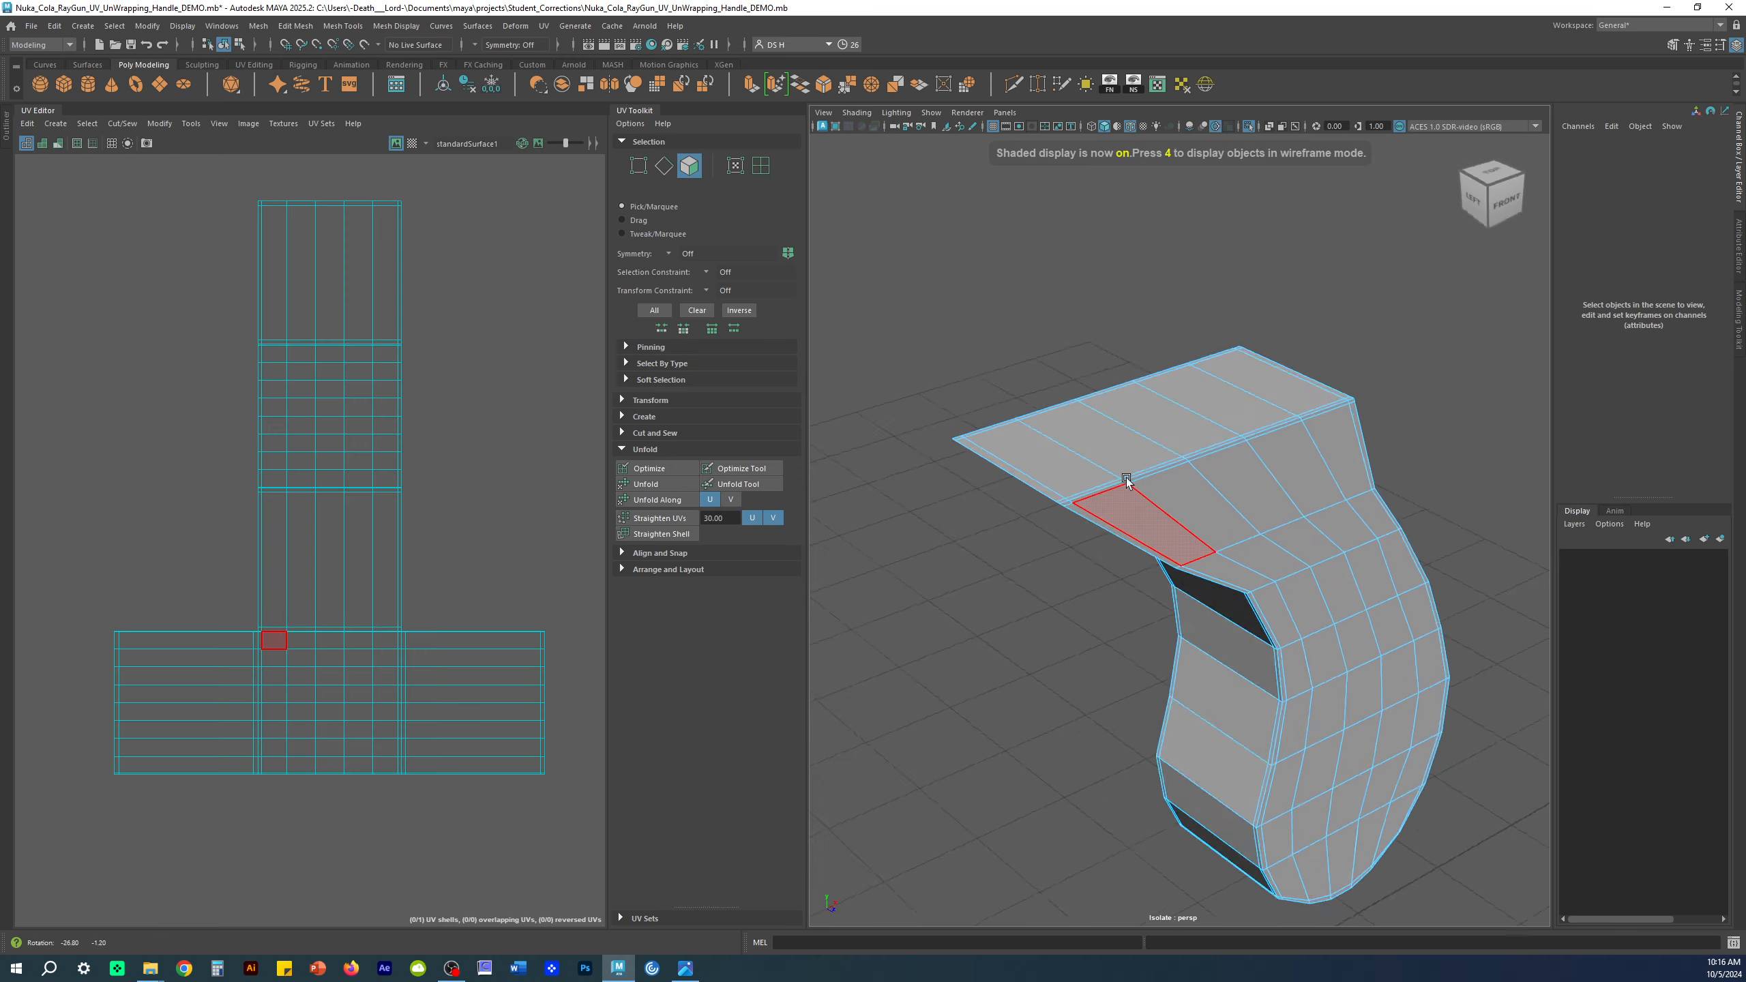
right_click_drag(1126, 482, 1282, 558, "alt")
left_click_drag(1282, 558, 1036, 514, "alt")
right_click_drag(1037, 514, 1106, 513, "alt")
middle_click_drag(1105, 512, 1138, 556, "alt")
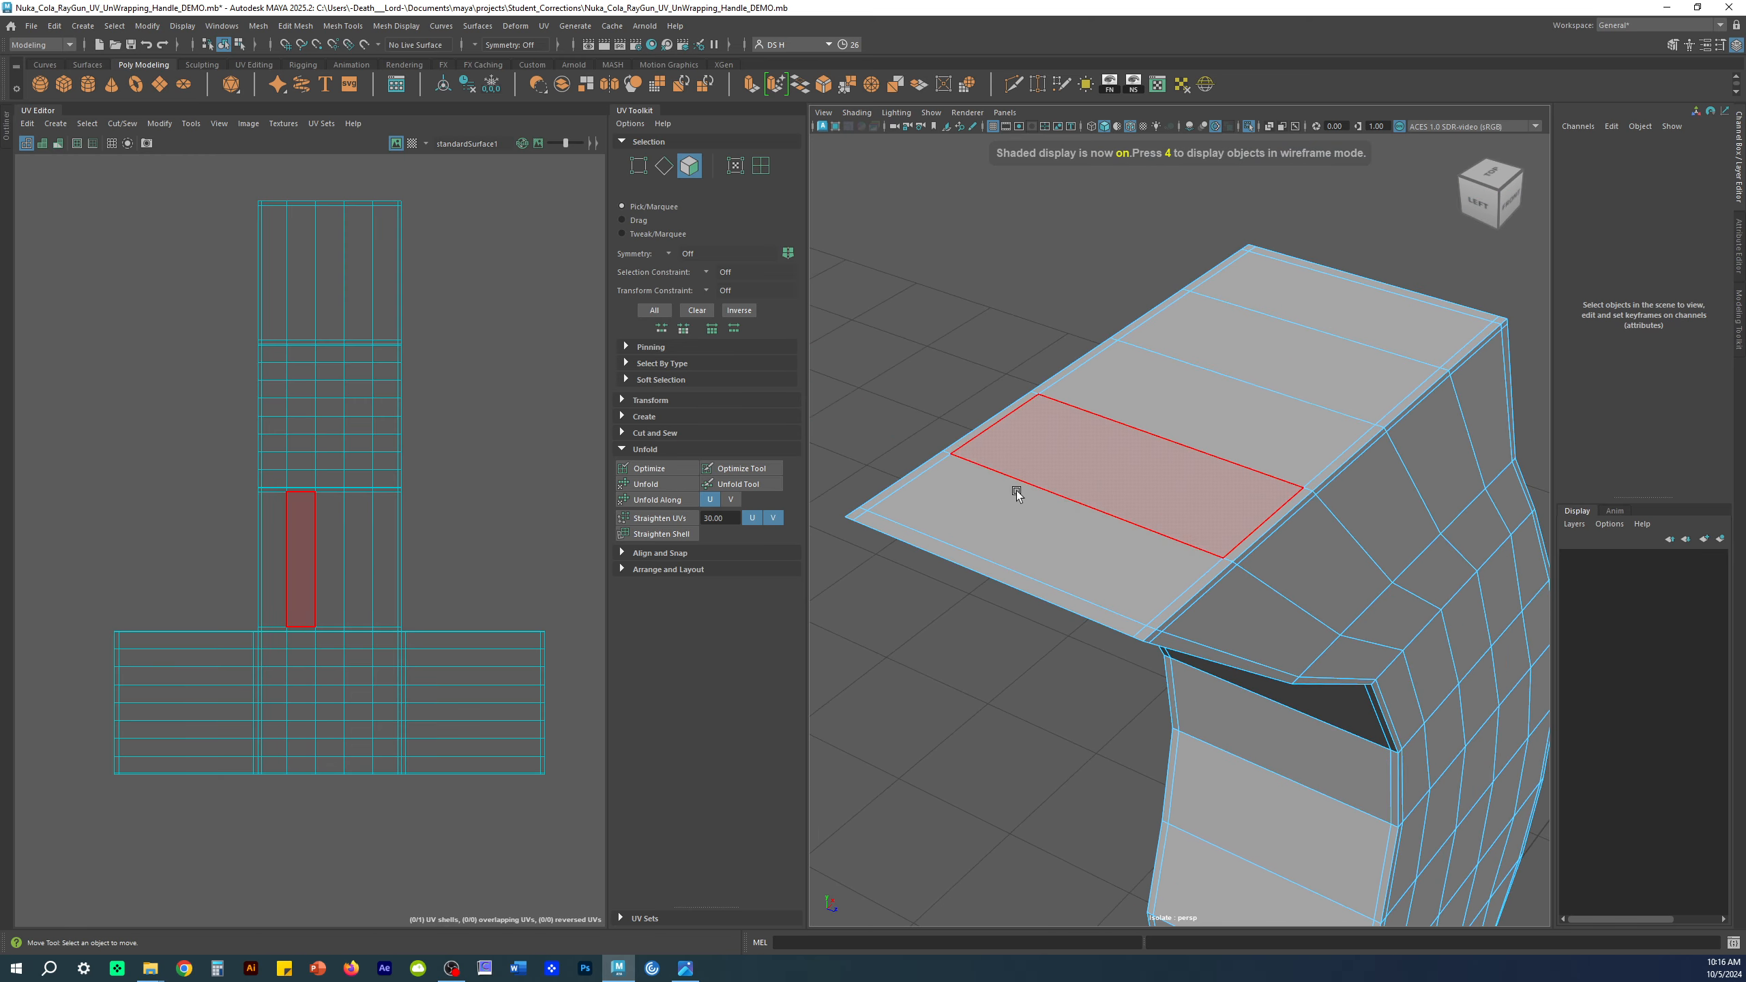
key("space")
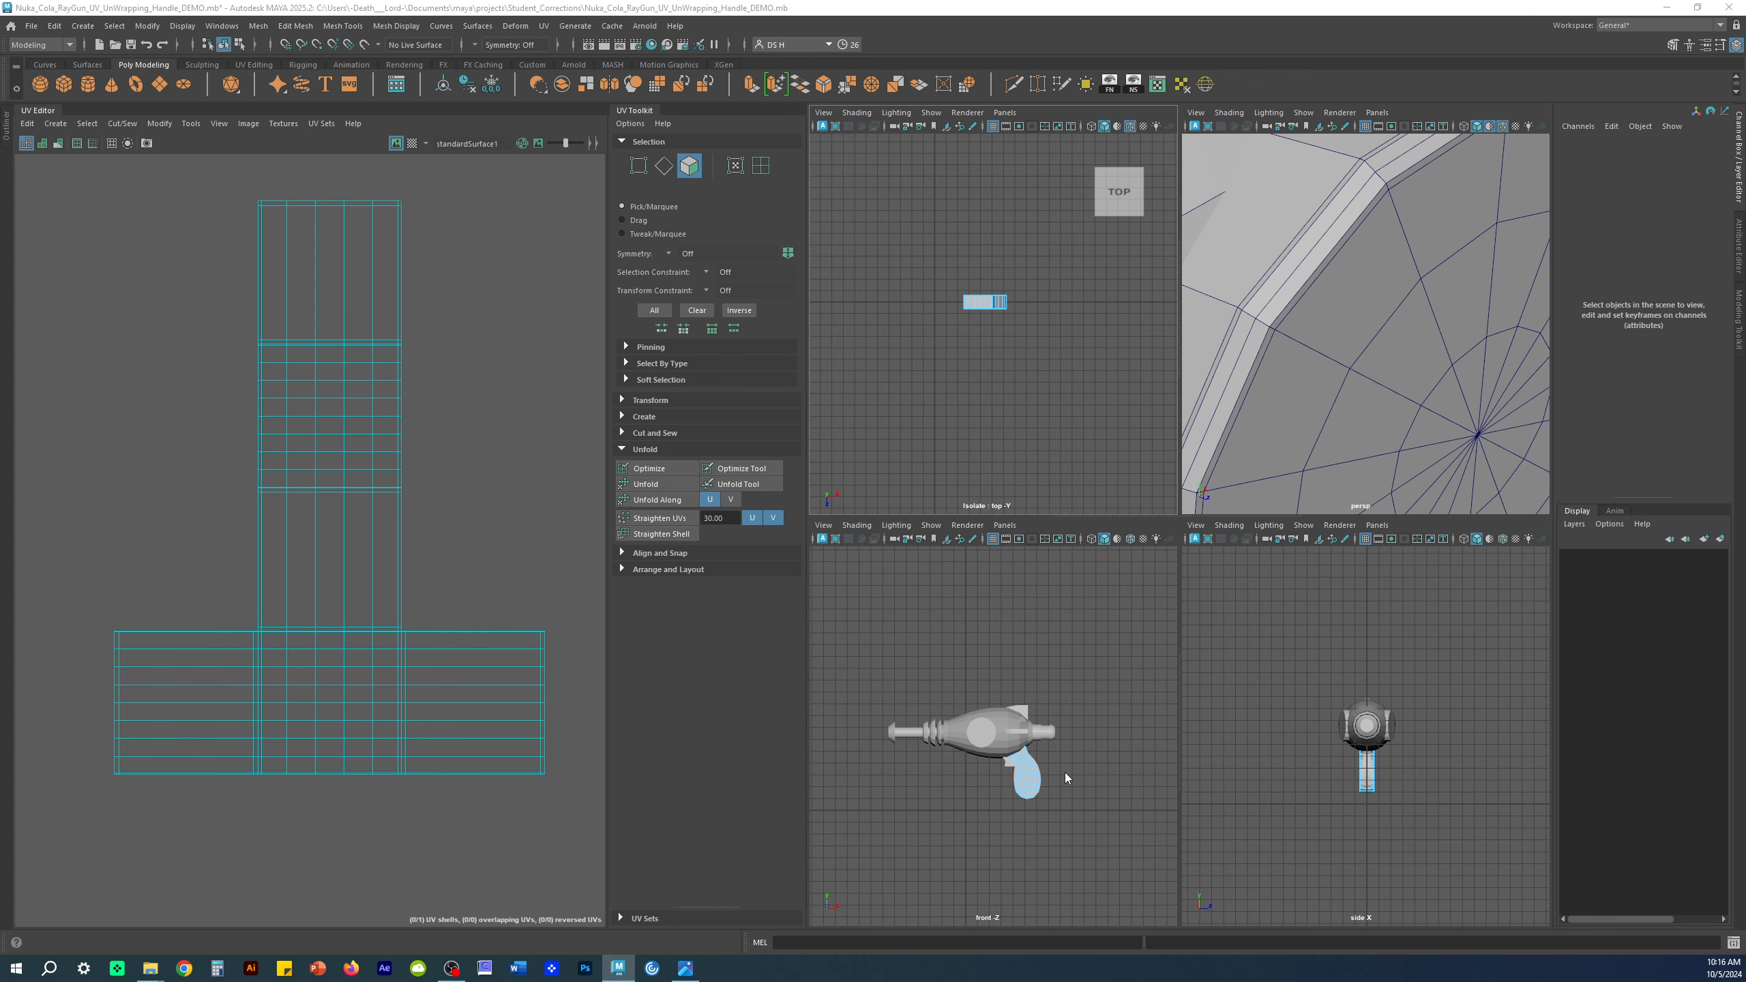
key("space")
right_click_drag(1064, 772, 1472, 682, "alt")
middle_click_drag(1472, 682, 1236, 386, "alt")
right_click_drag(1236, 383, 1192, 335, "alt")
middle_click_drag(1192, 335, 1062, 214, "alt")
Step: Reselect Handle1 and isolate it alone in the front view
right_click_drag(1188, 551, 1453, 294)
left_click(1166, 919)
left_click(1249, 679)
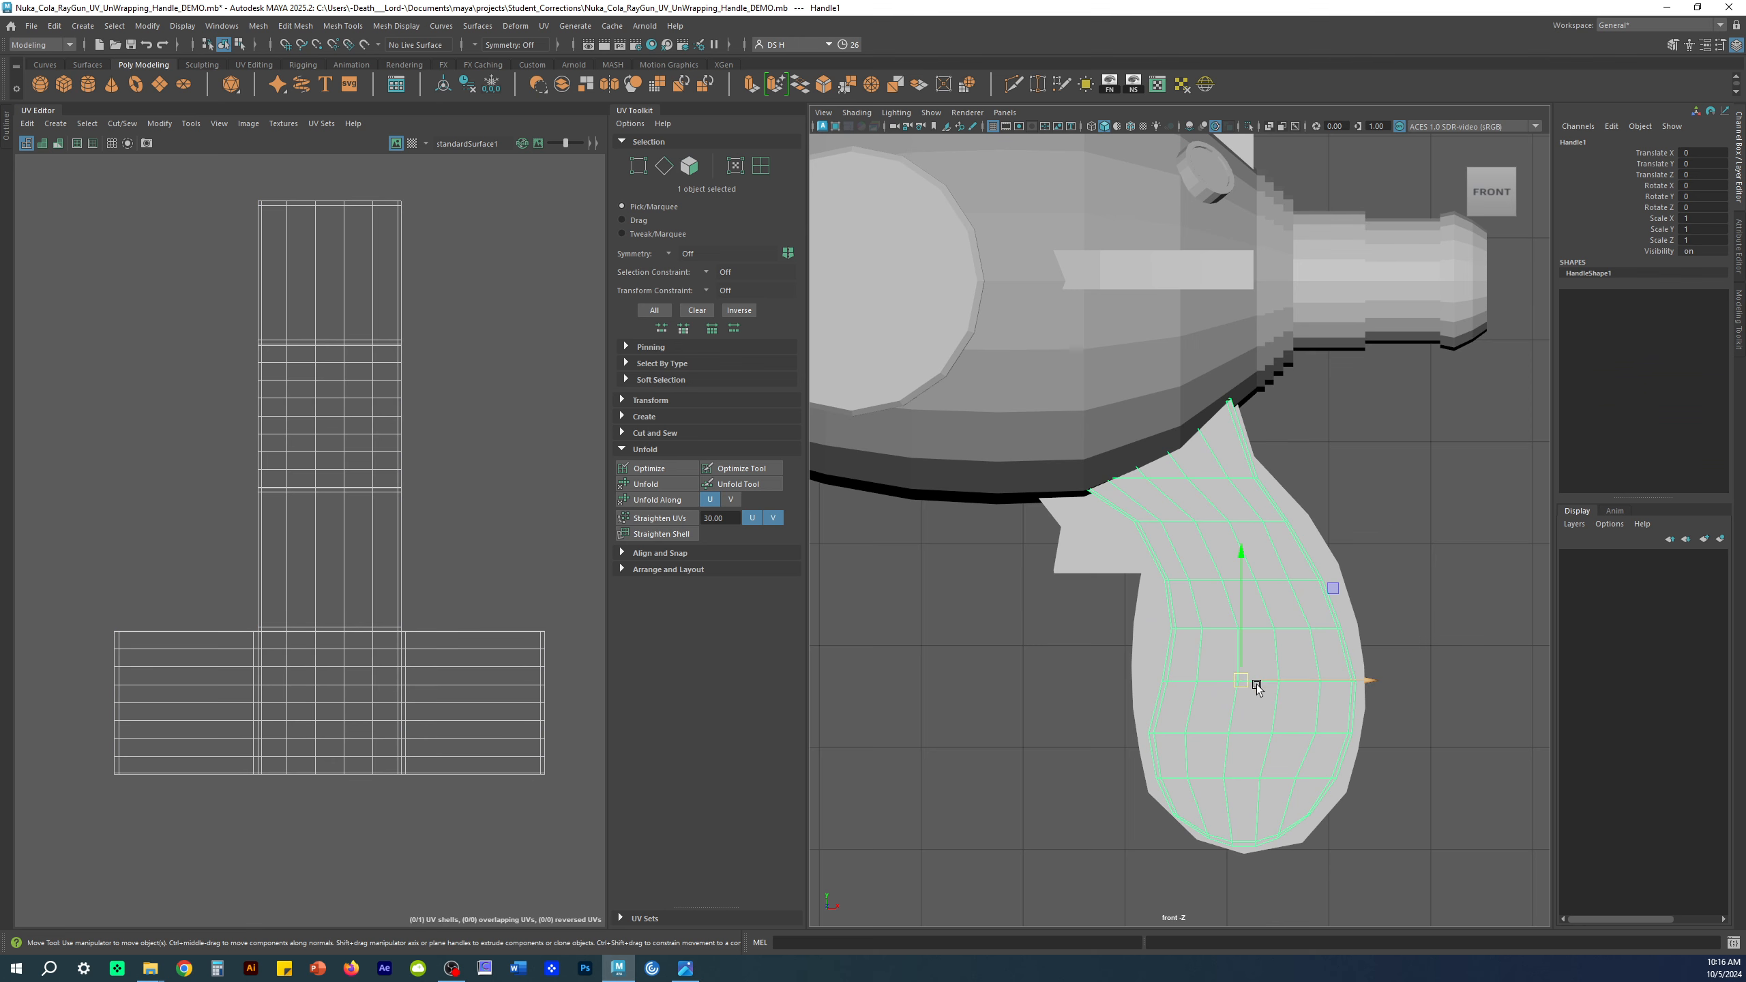
key("ctrl+1")
left_click(1454, 488)
Step: Turn on wireframe-on-shaded and switch Handle1 to Face selection
scroll(1239, 440, "up", 6)
middle_click_drag(1133, 394, 1194, 438, "alt")
key("alt+5")
left_click(1210, 366)
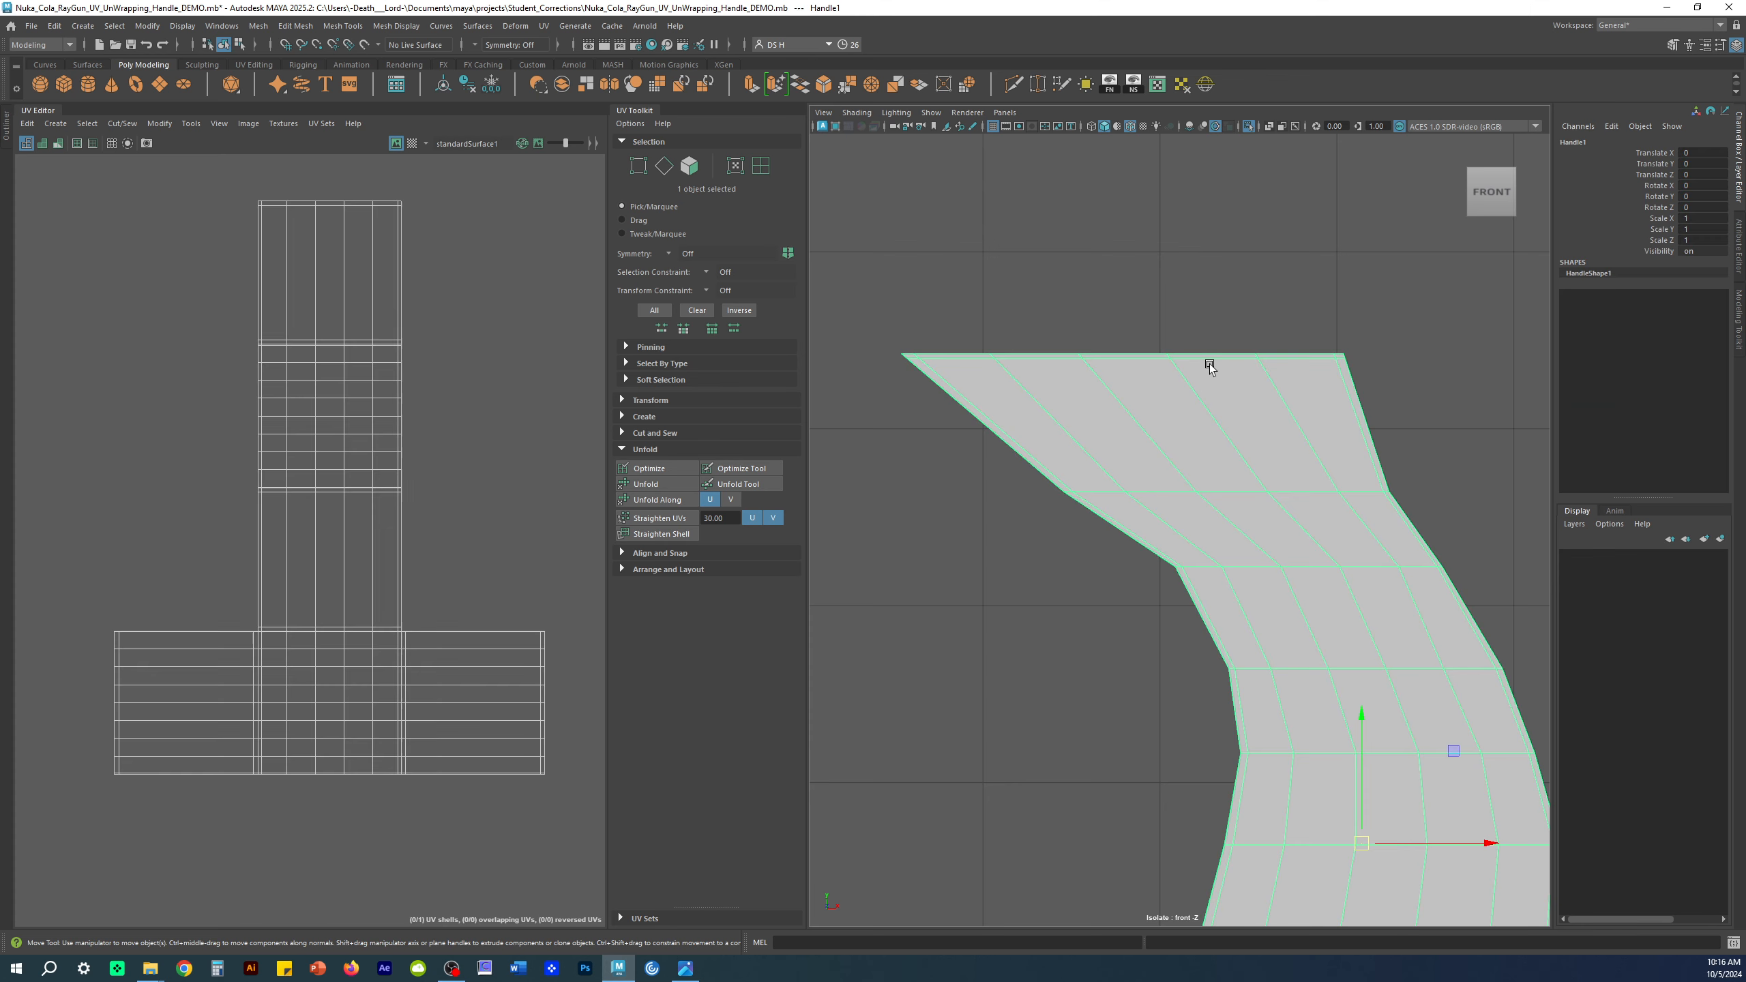
right_click_drag(1210, 366, 1212, 403)
Step: Marquee-select the top row of handle faces in wireframe and trim the selection
key("4")
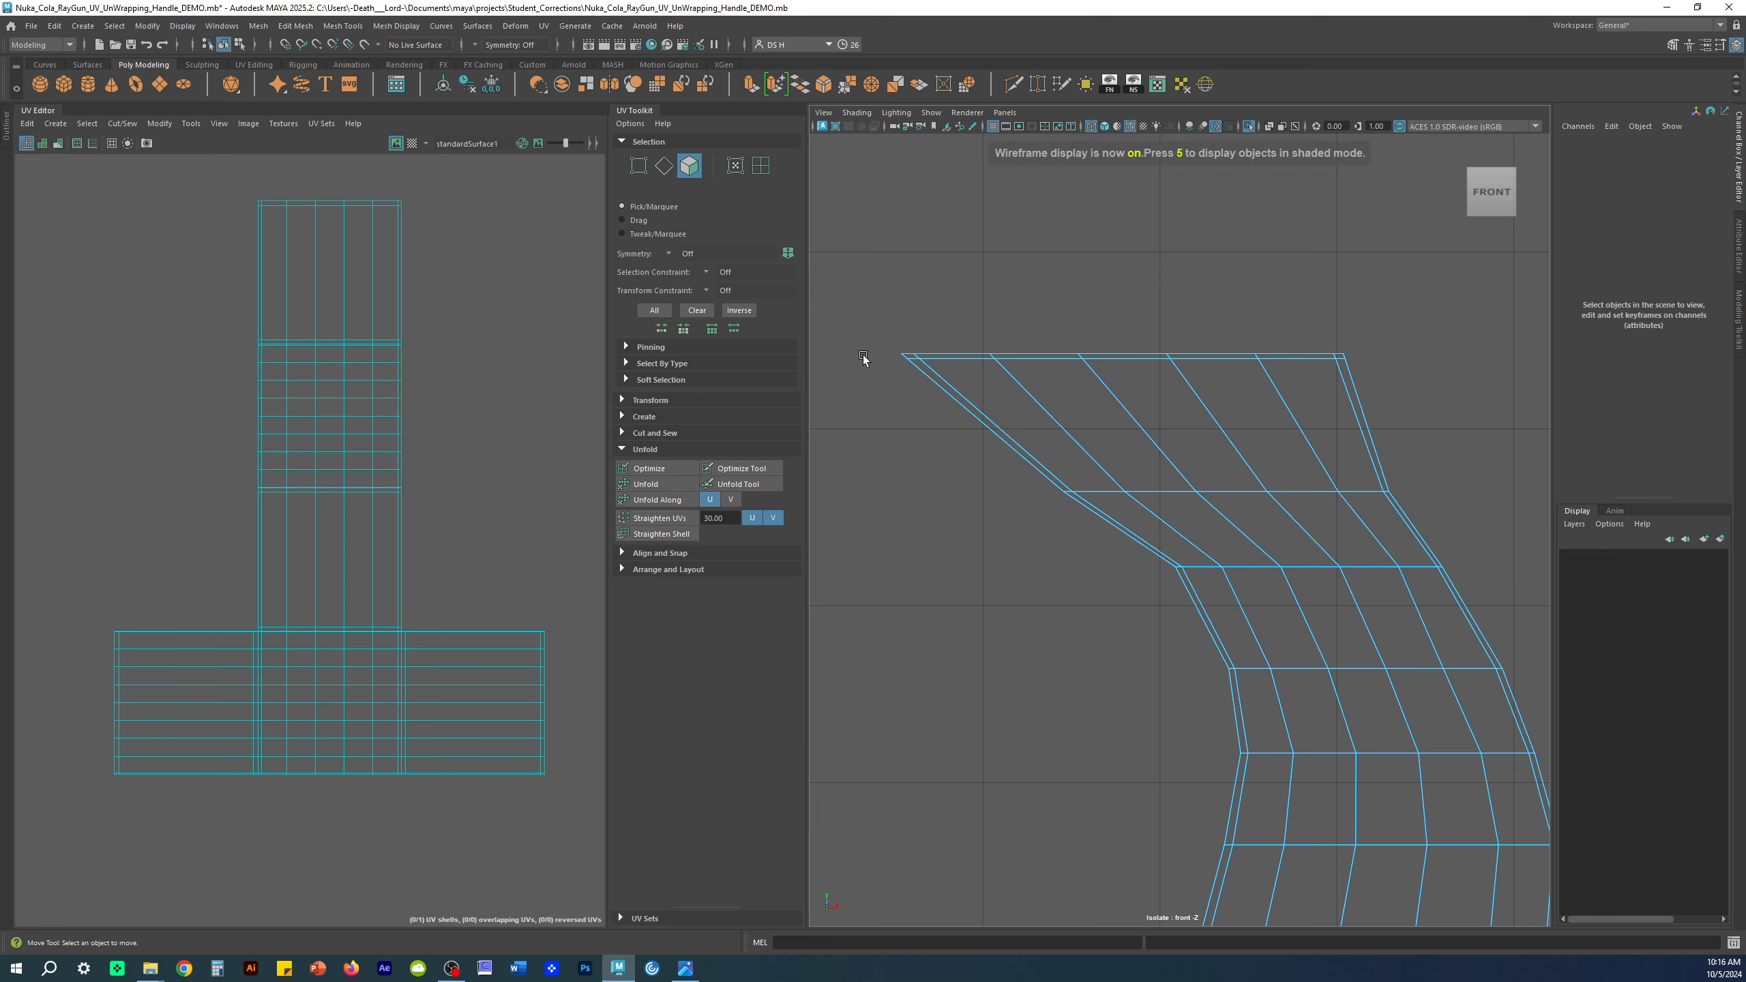
left_click_drag(870, 300, 1496, 355)
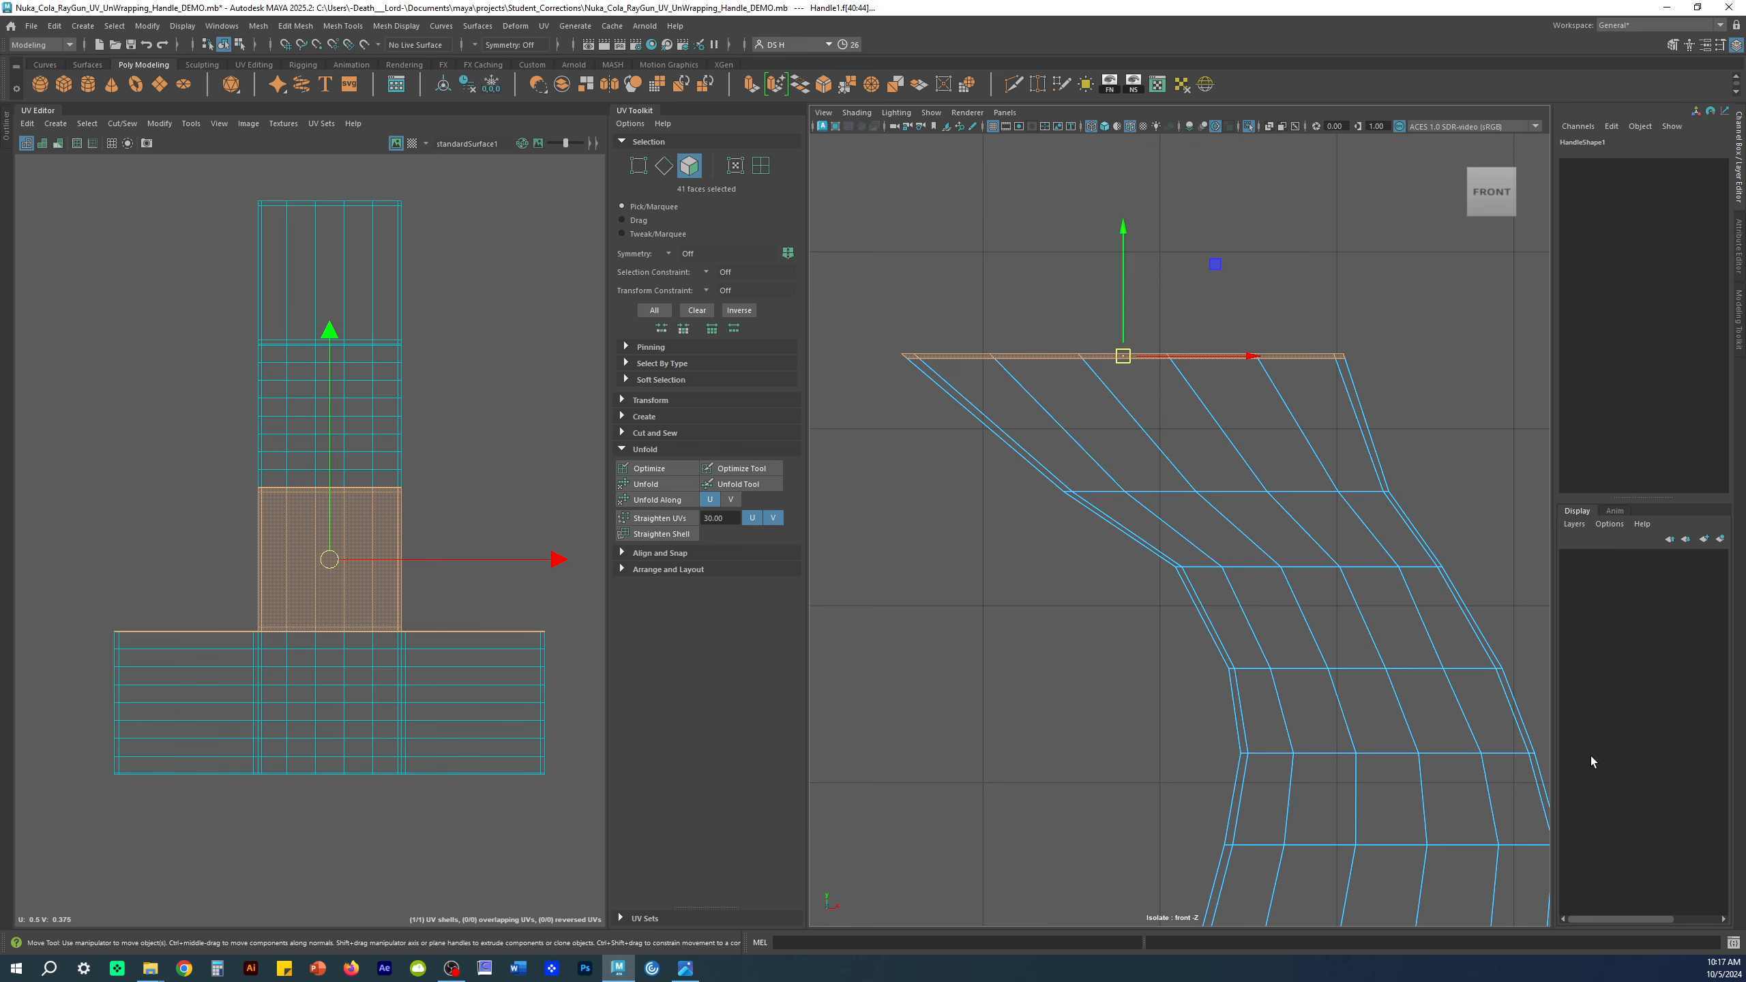
scroll(1176, 382, "up", 5)
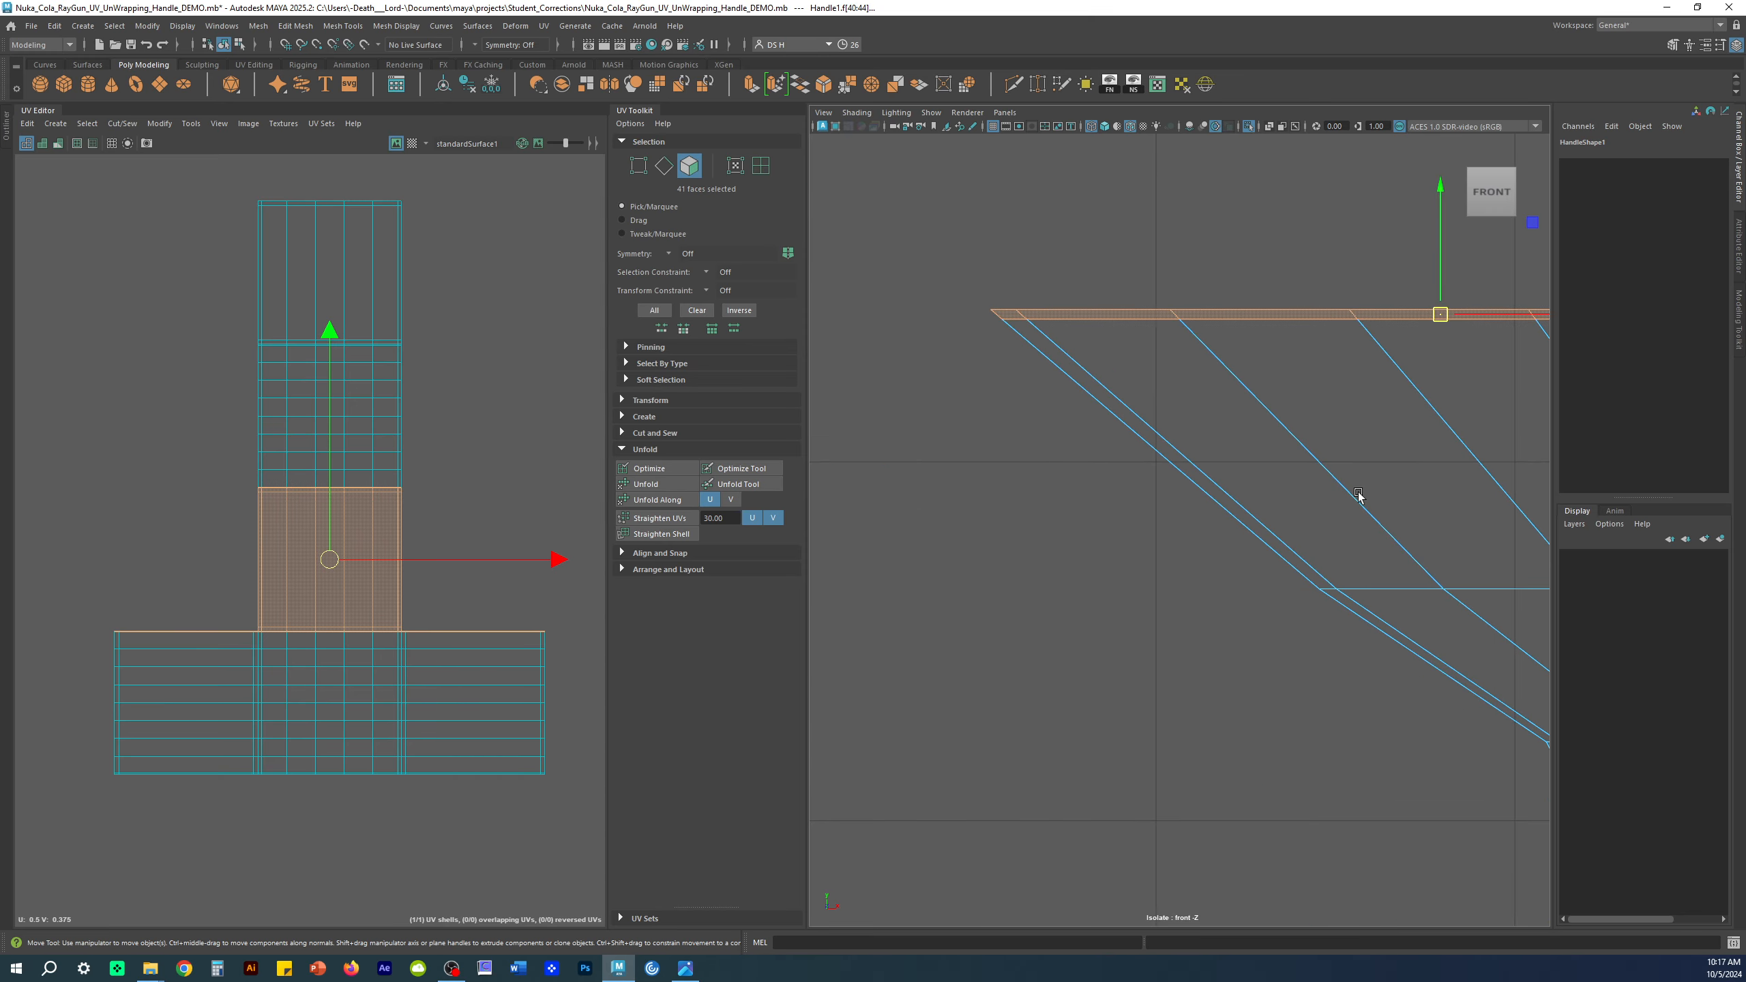
scroll(1239, 421, "down", 6)
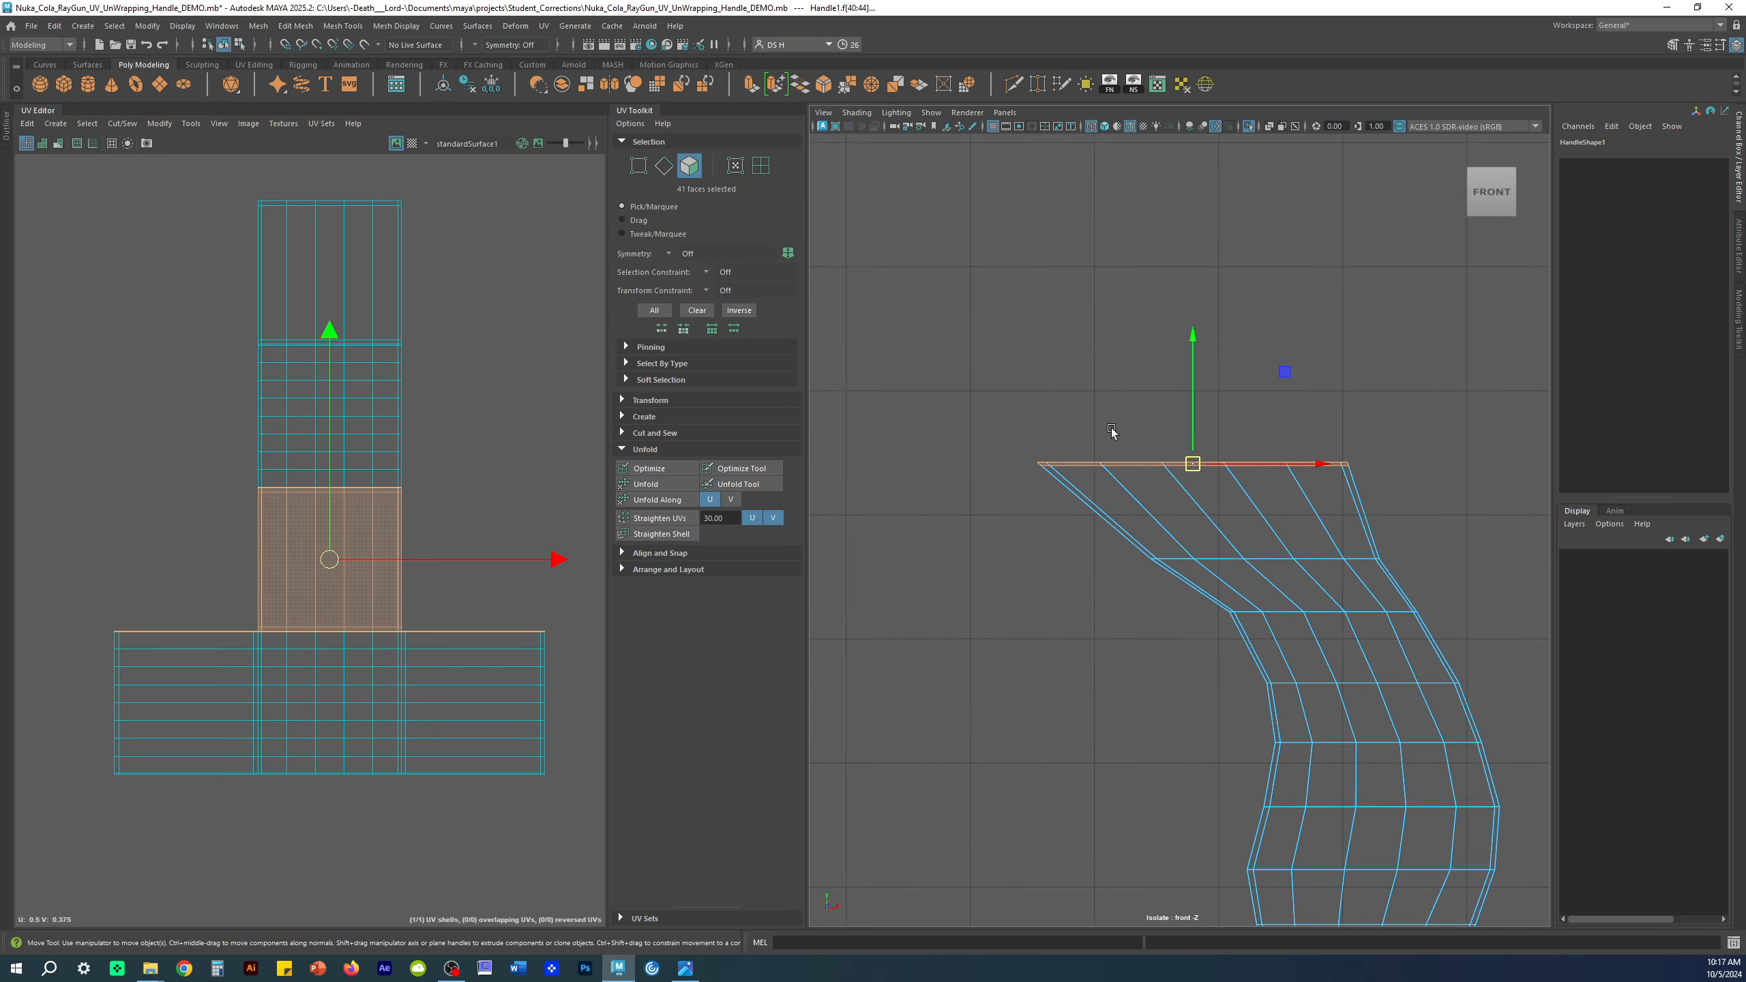
left_click(1736, 45)
scroll(1384, 288, "up", 5)
middle_click_drag(1603, 502, 1669, 588, "alt")
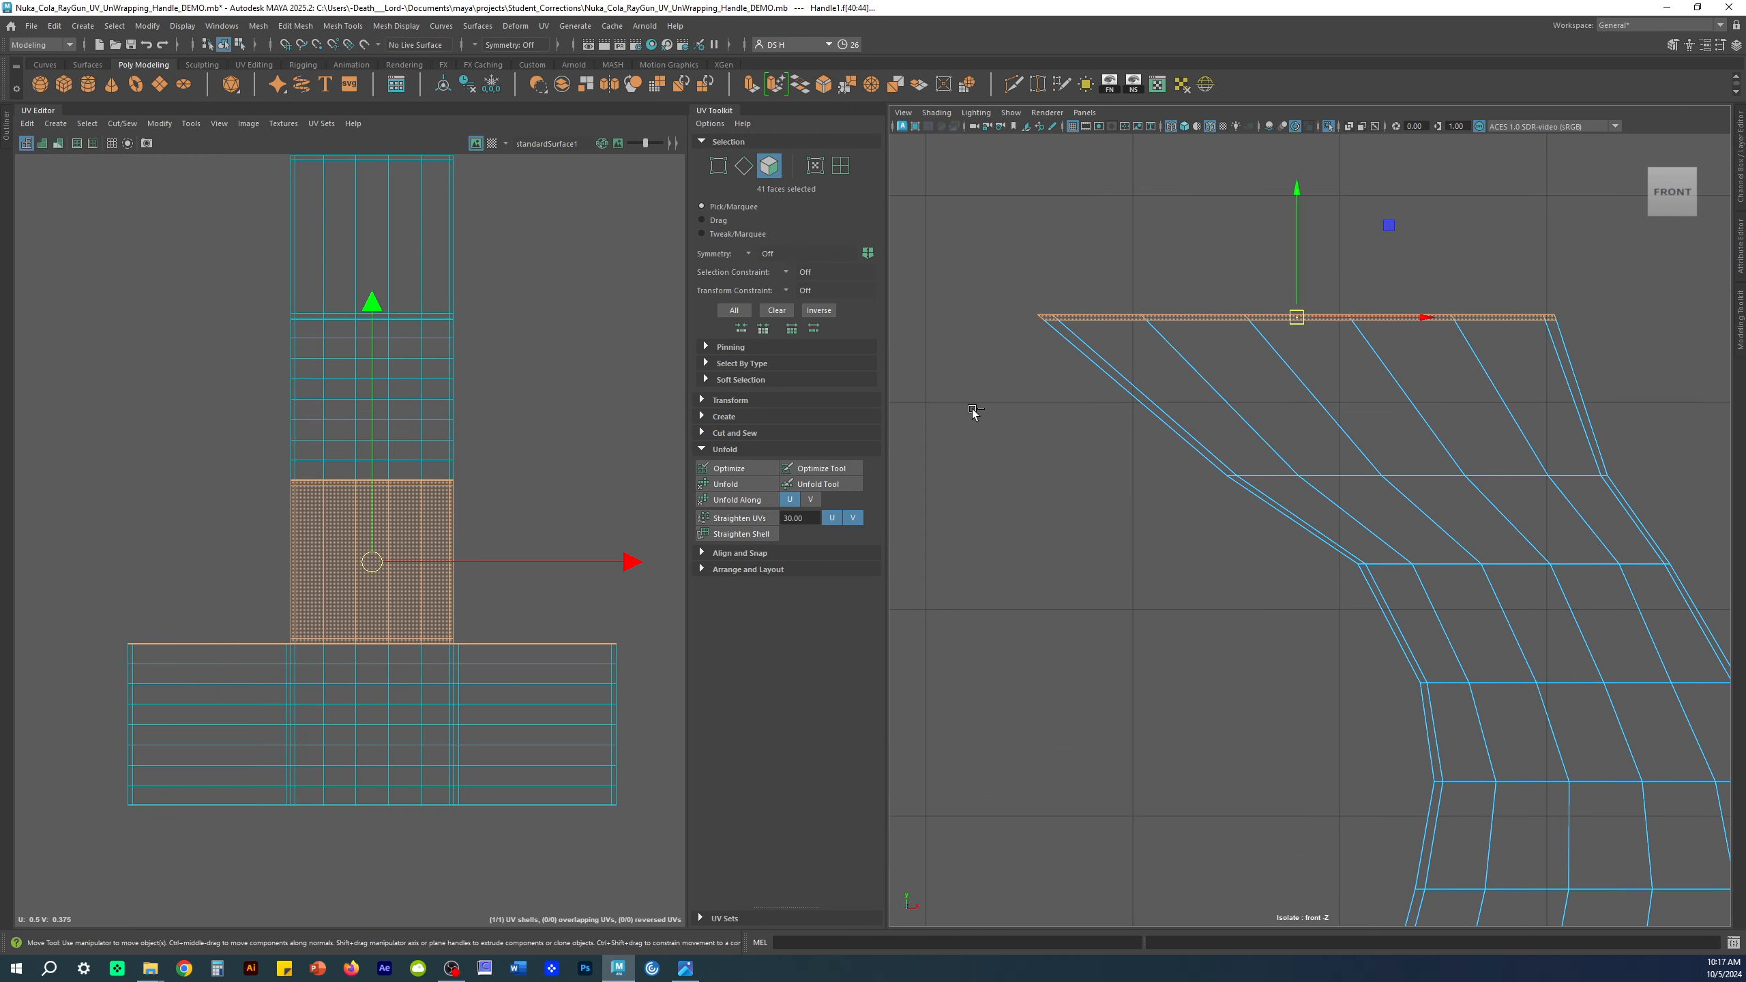
left_click_drag(969, 409, 1627, 319)
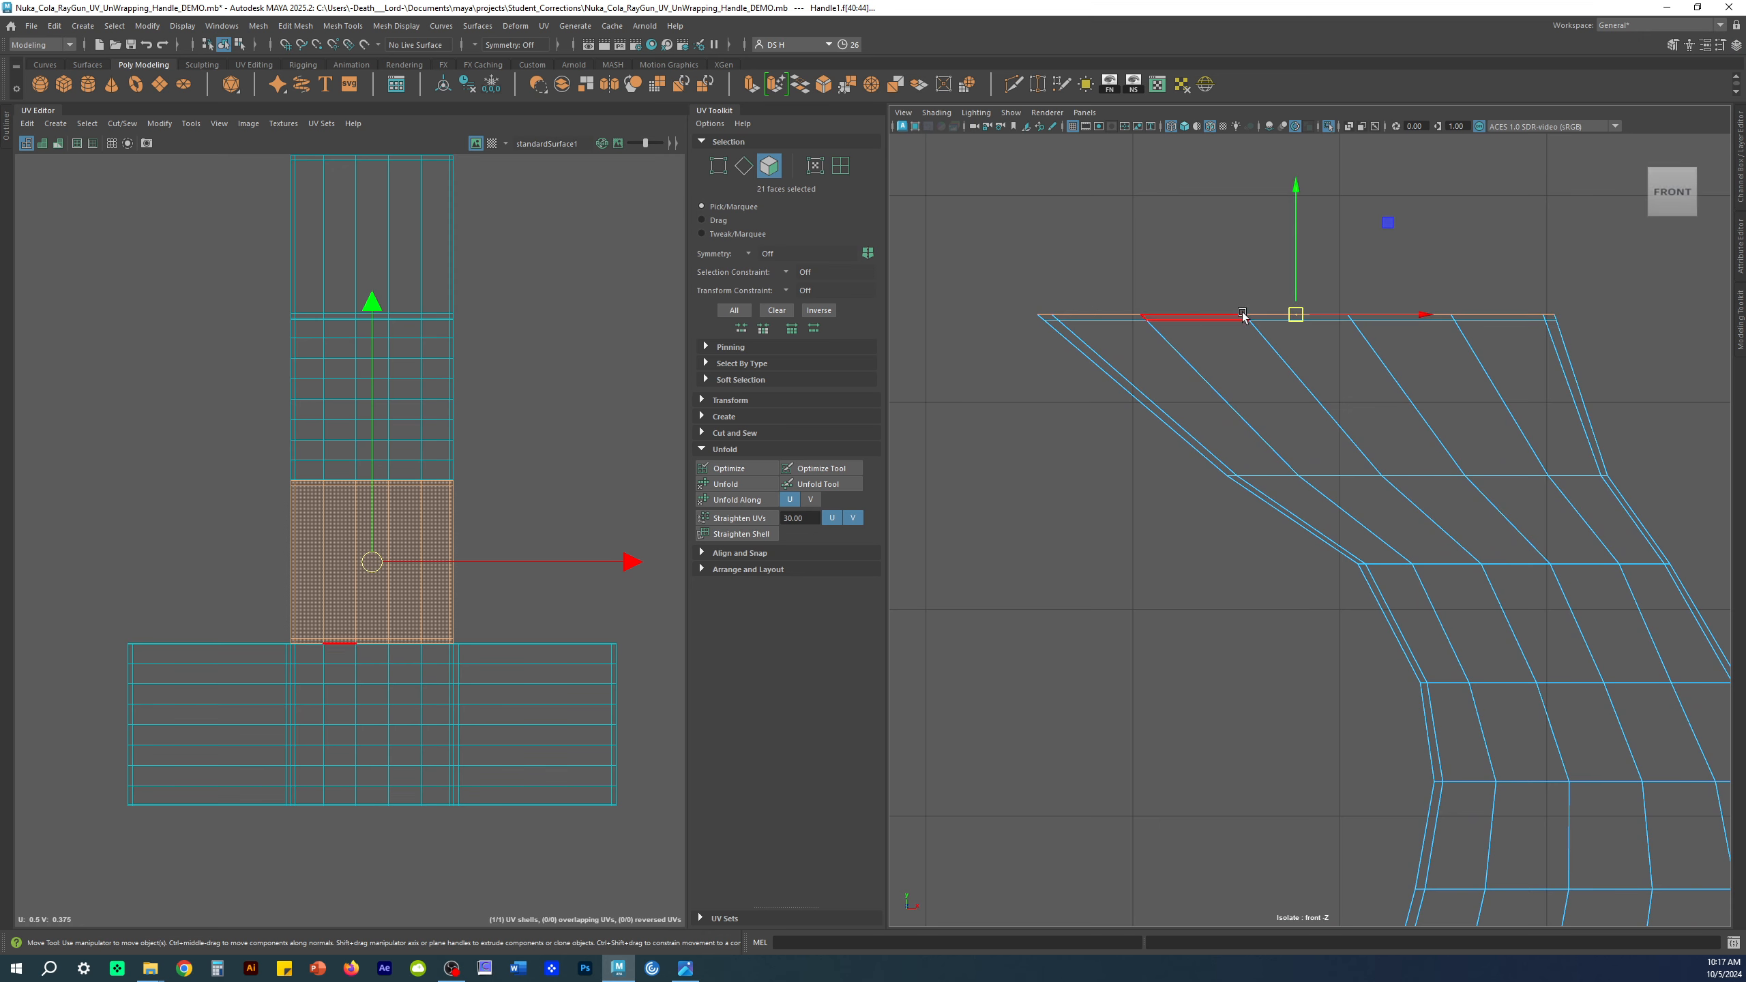
Step: Switch the viewport to the four-view layout
left_click(1084, 112)
left_click(1085, 112)
middle_click_drag(1180, 244, 1149, 265, "alt")
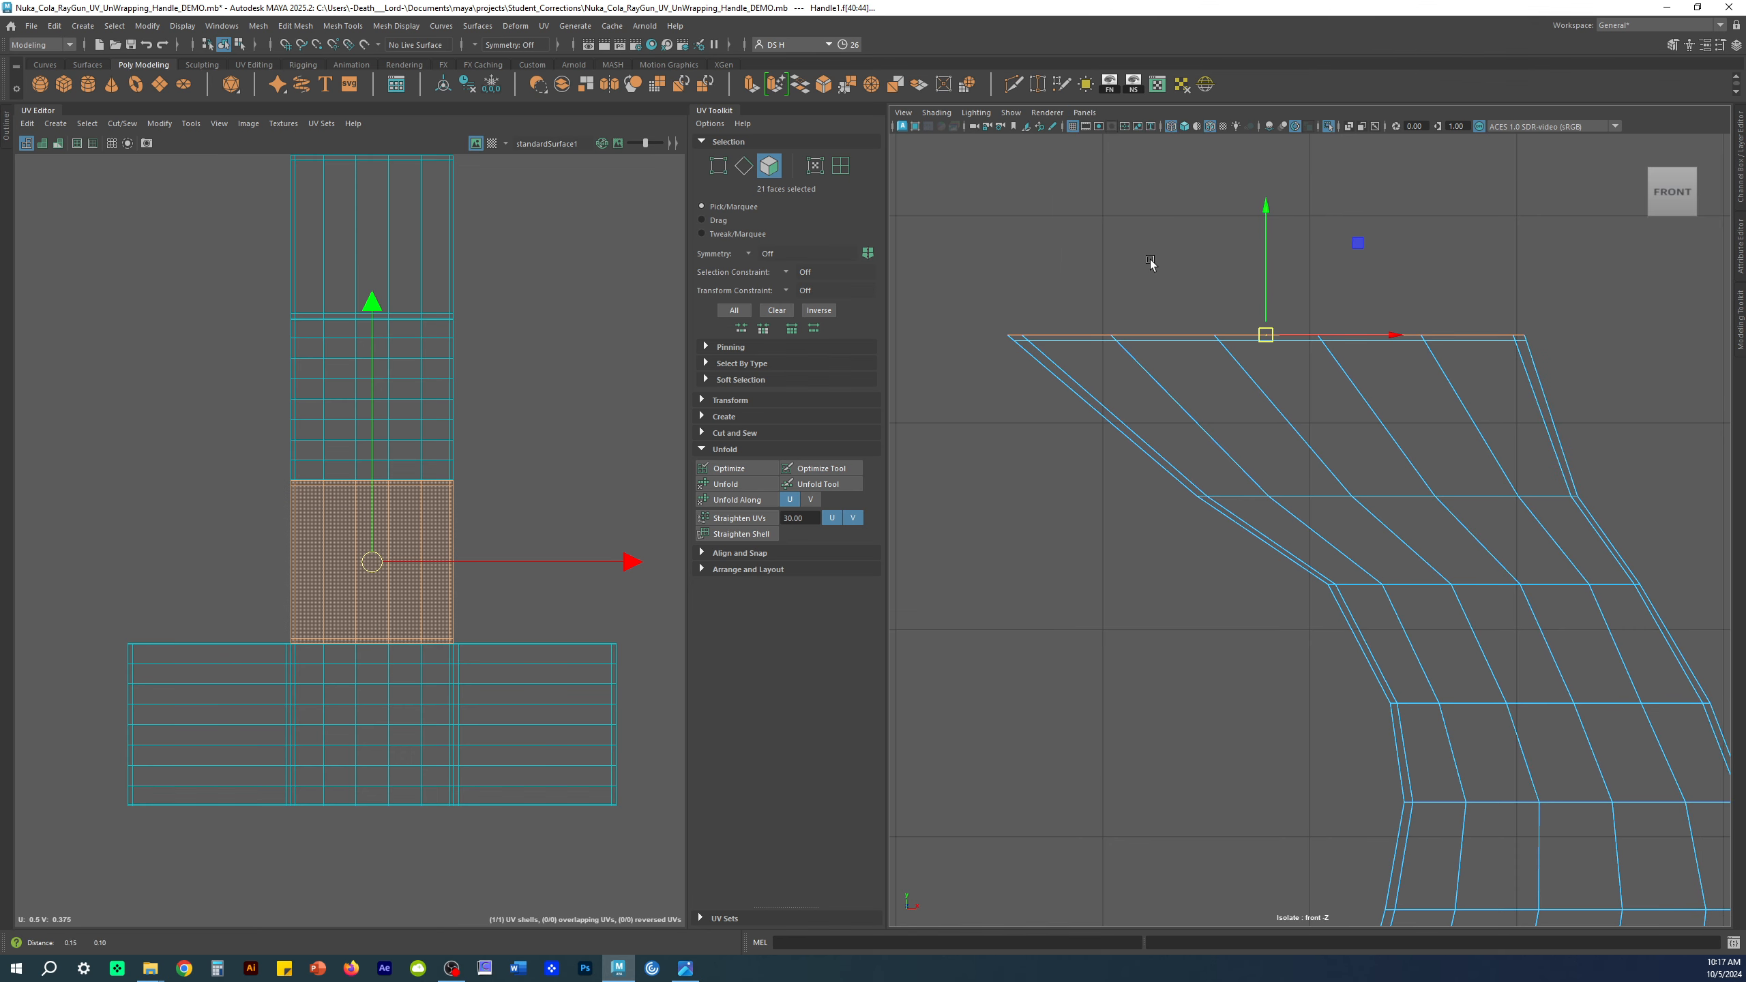
key("space")
Step: In wireframe view, delete the selected top faces of the handle and return to object selection
scroll(1533, 291, "down", 8)
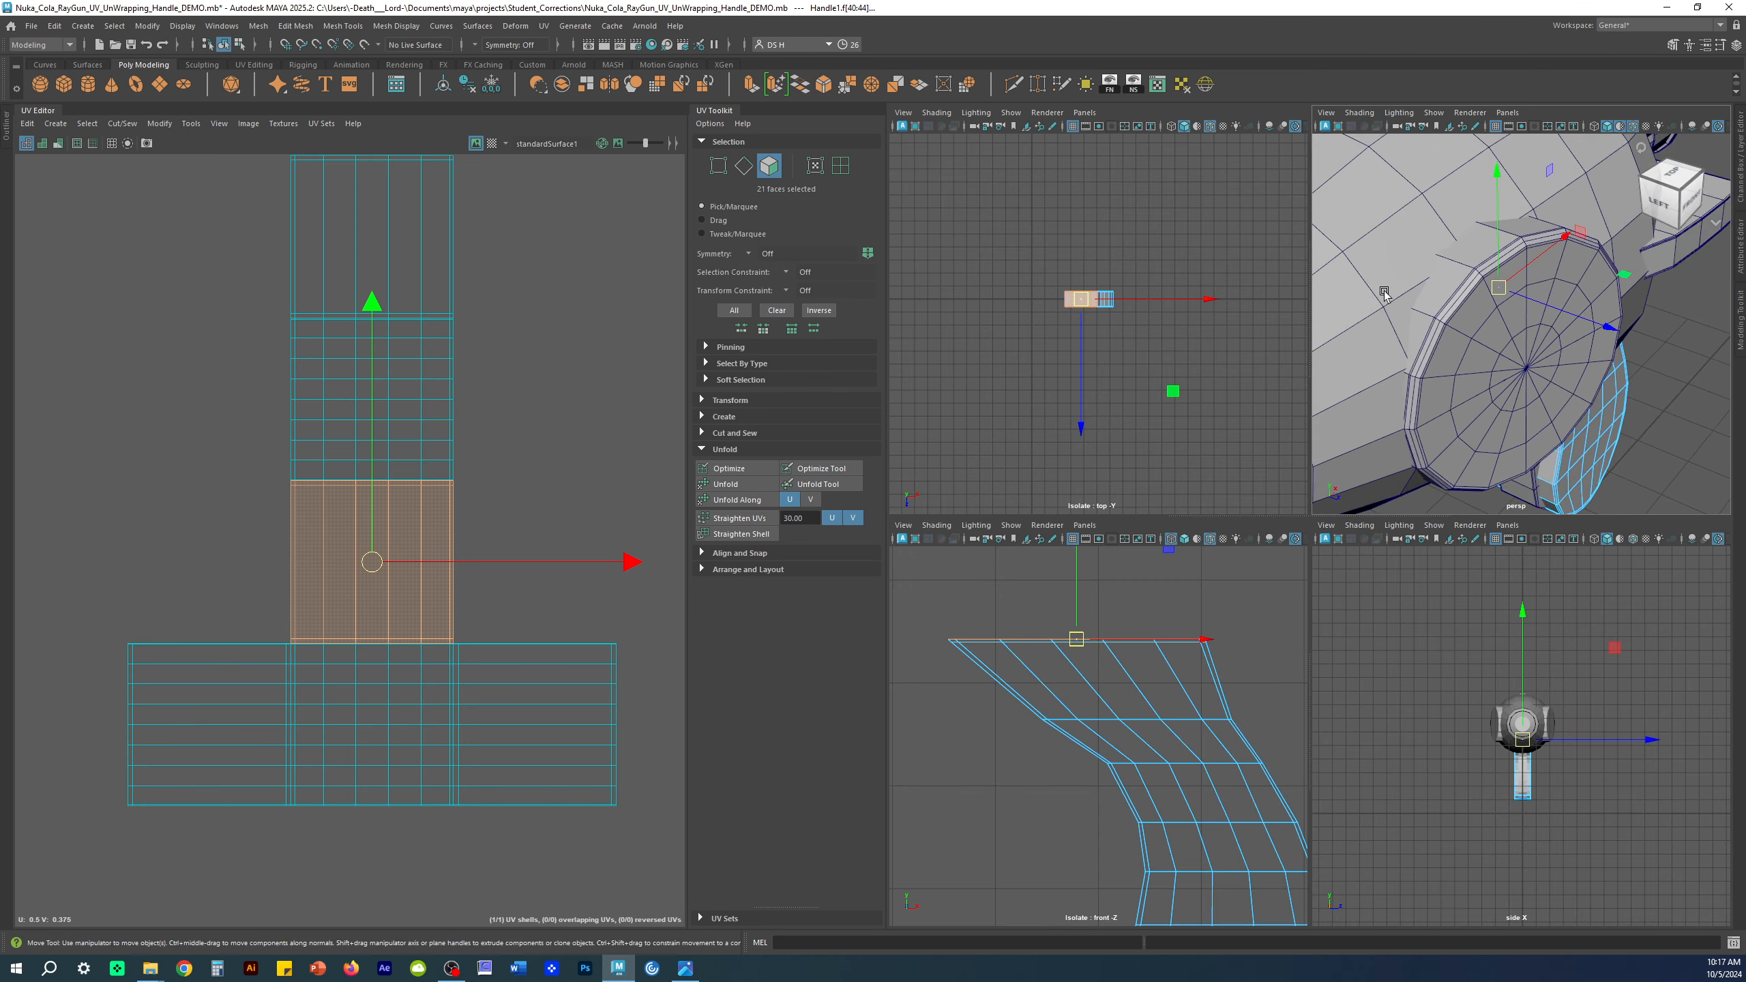
key("space")
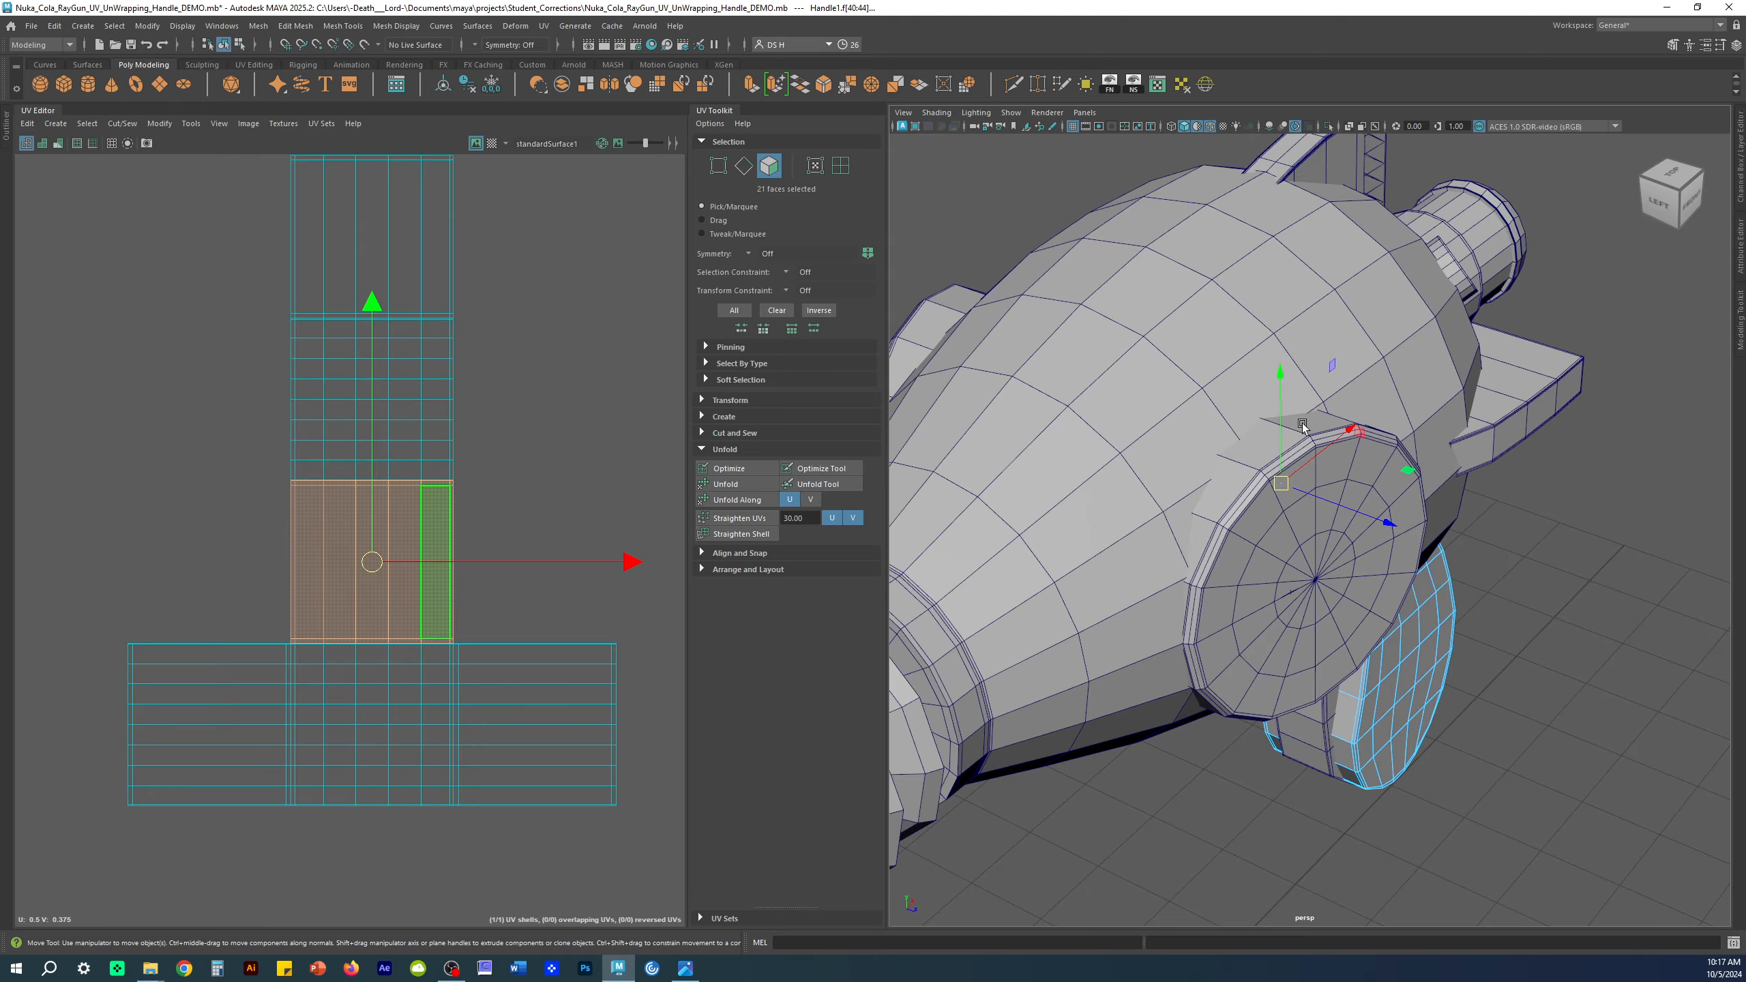
key("4")
mouse_move(1373, 540)
left_mouse_down("alt")
mouse_move(1488, 584)
mouse_move(1365, 507)
left_mouse_up("alt")
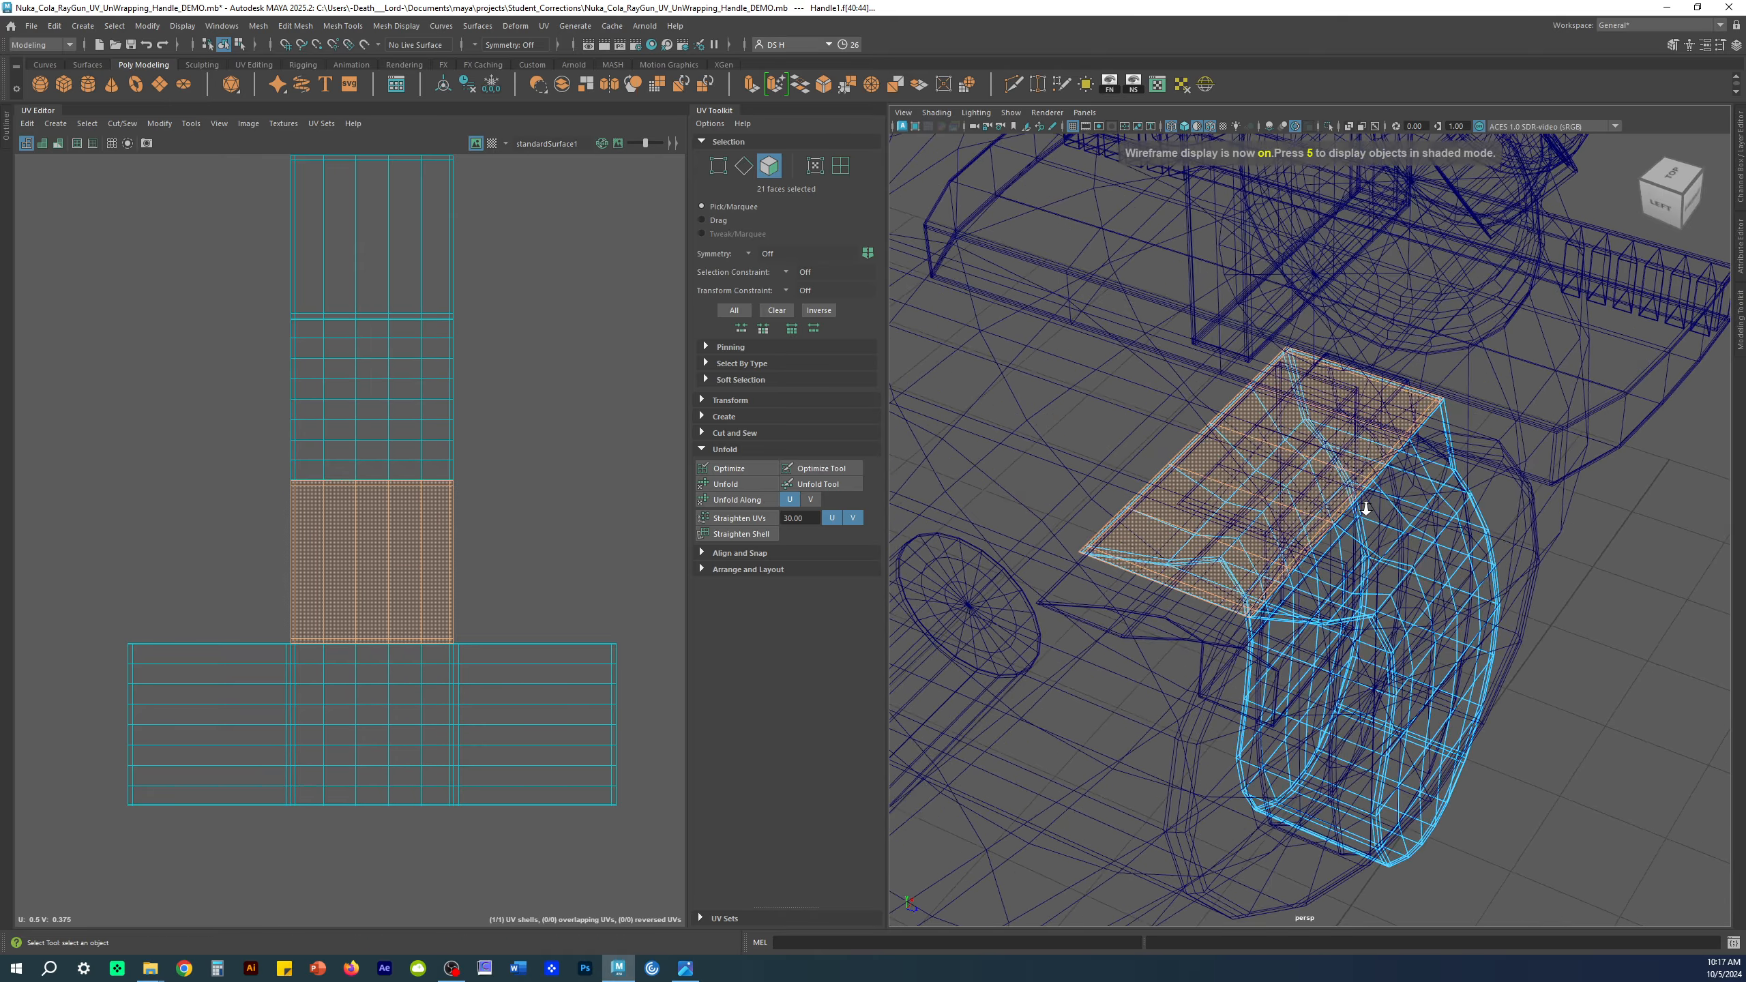
right_click_drag(1364, 507, 1431, 572, "alt")
left_click_drag(1431, 572, 1419, 496, "alt")
left_click_drag(1435, 494, 1360, 527, "alt")
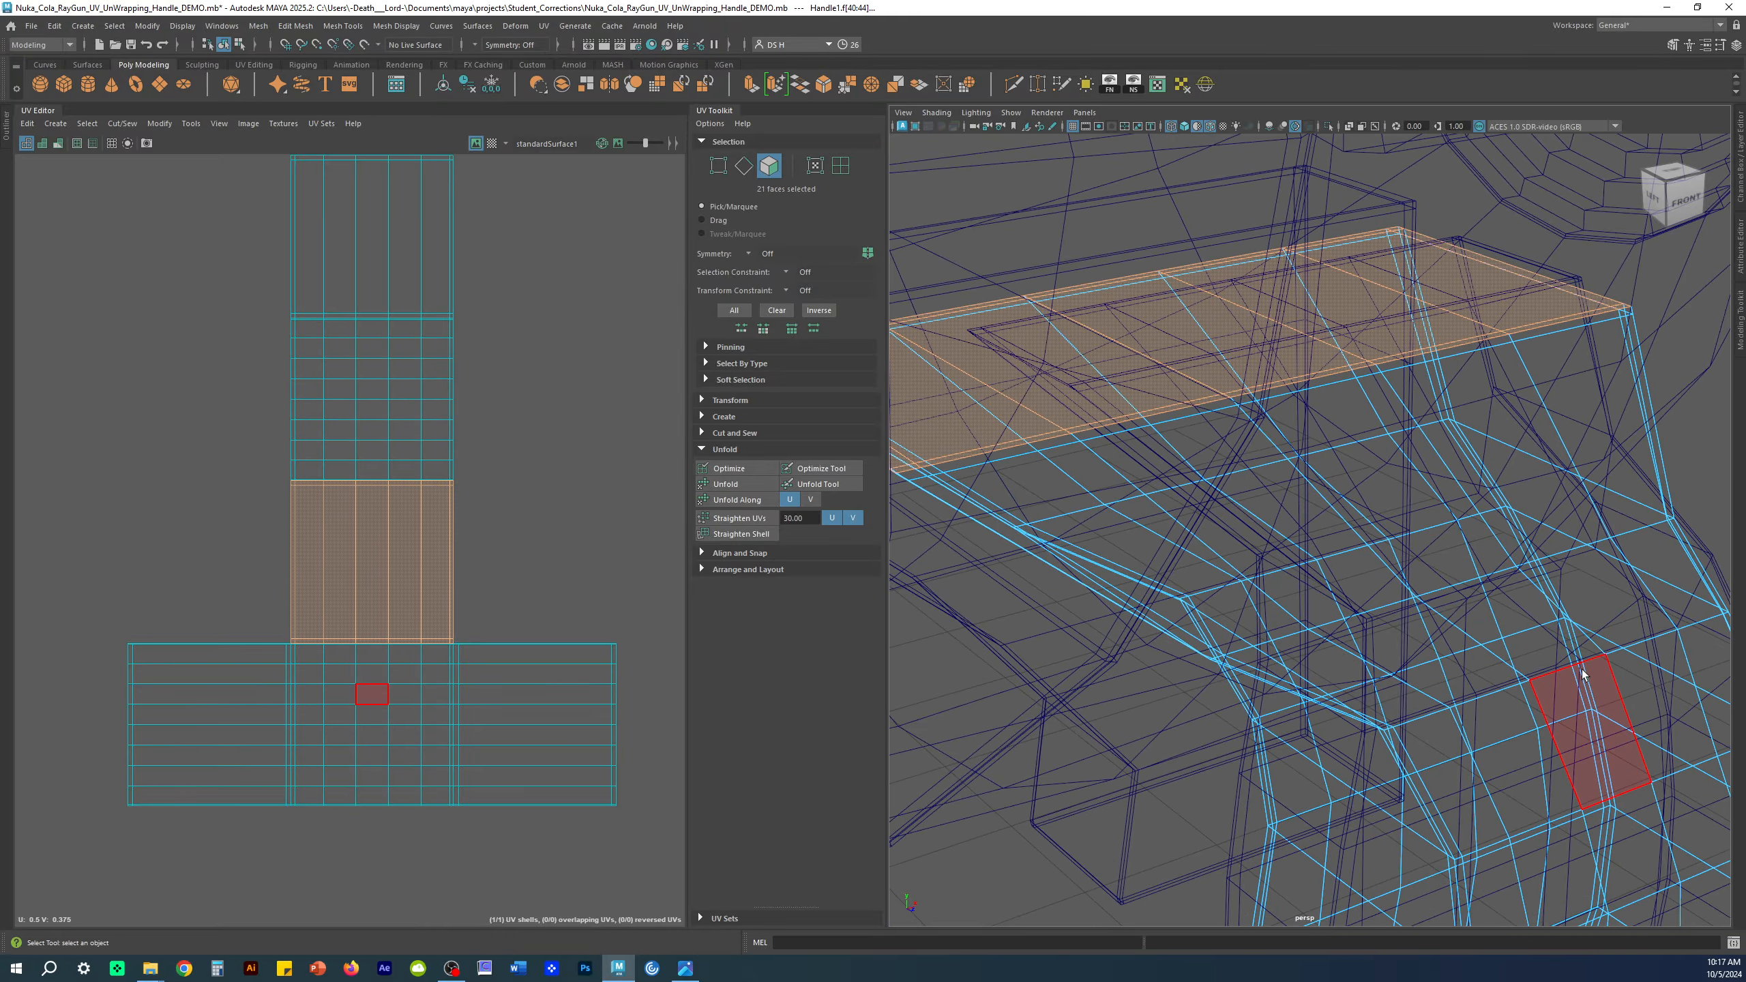
key("Delete")
right_click_drag(1373, 545, 1701, 214)
Step: Switch back to shaded display, isolate the handle and select it to show its UV shells
scroll(1270, 351, "down", 5)
left_click_drag(1484, 451, 1423, 420, "alt")
key("5")
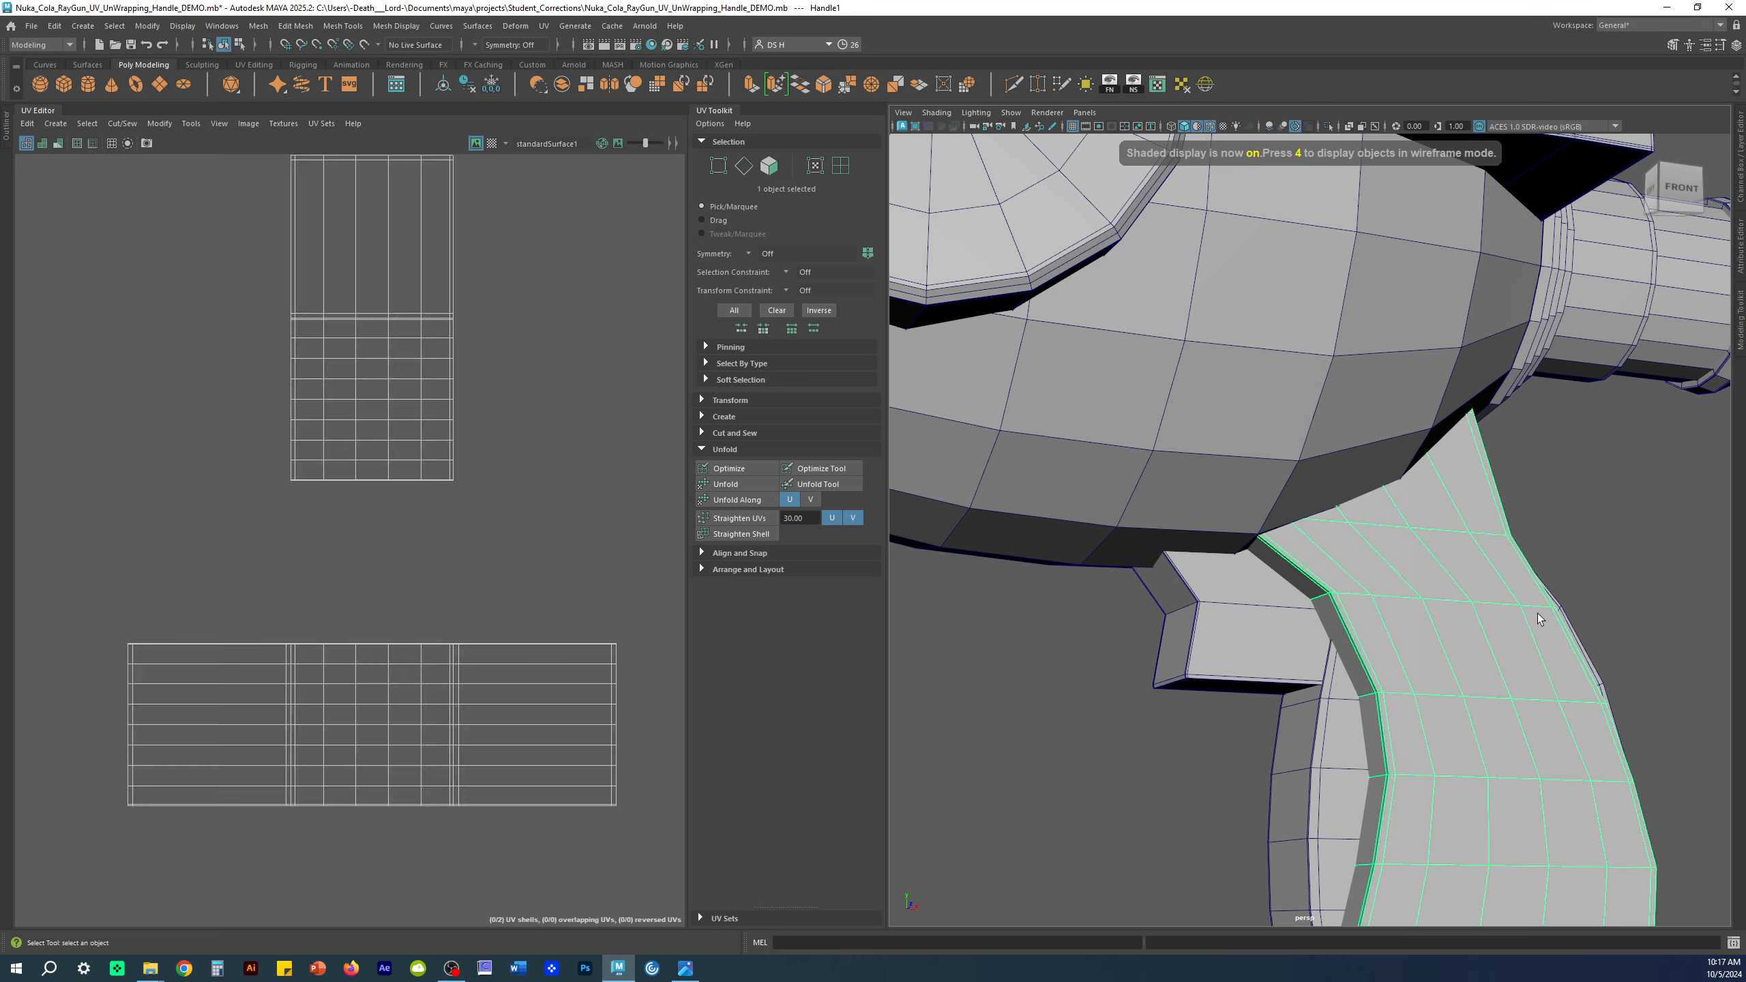
left_click_drag(1572, 536, 1428, 478, "alt")
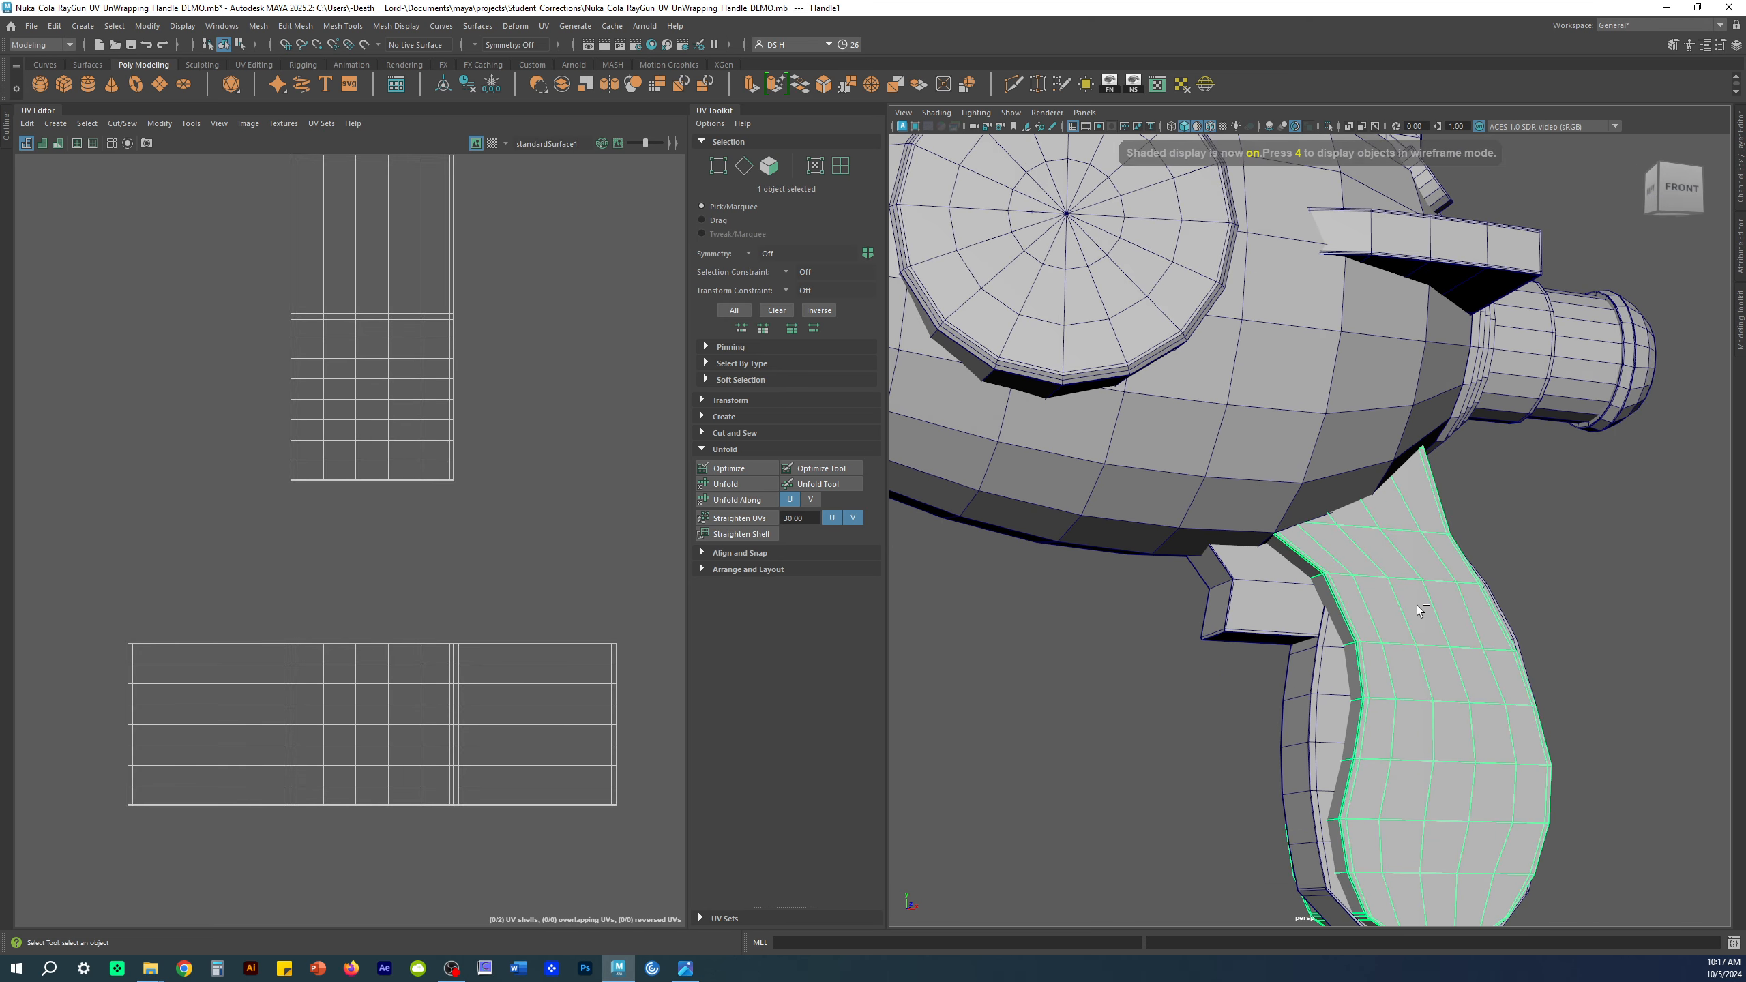
key("ctrl+1")
left_click(1459, 535)
left_click_drag(1459, 535, 1033, 495, "alt")
left_click(1391, 574)
Step: Turn smooth preview off, frame the handle's UV shells, and show the UV grid
key("3")
key("1")
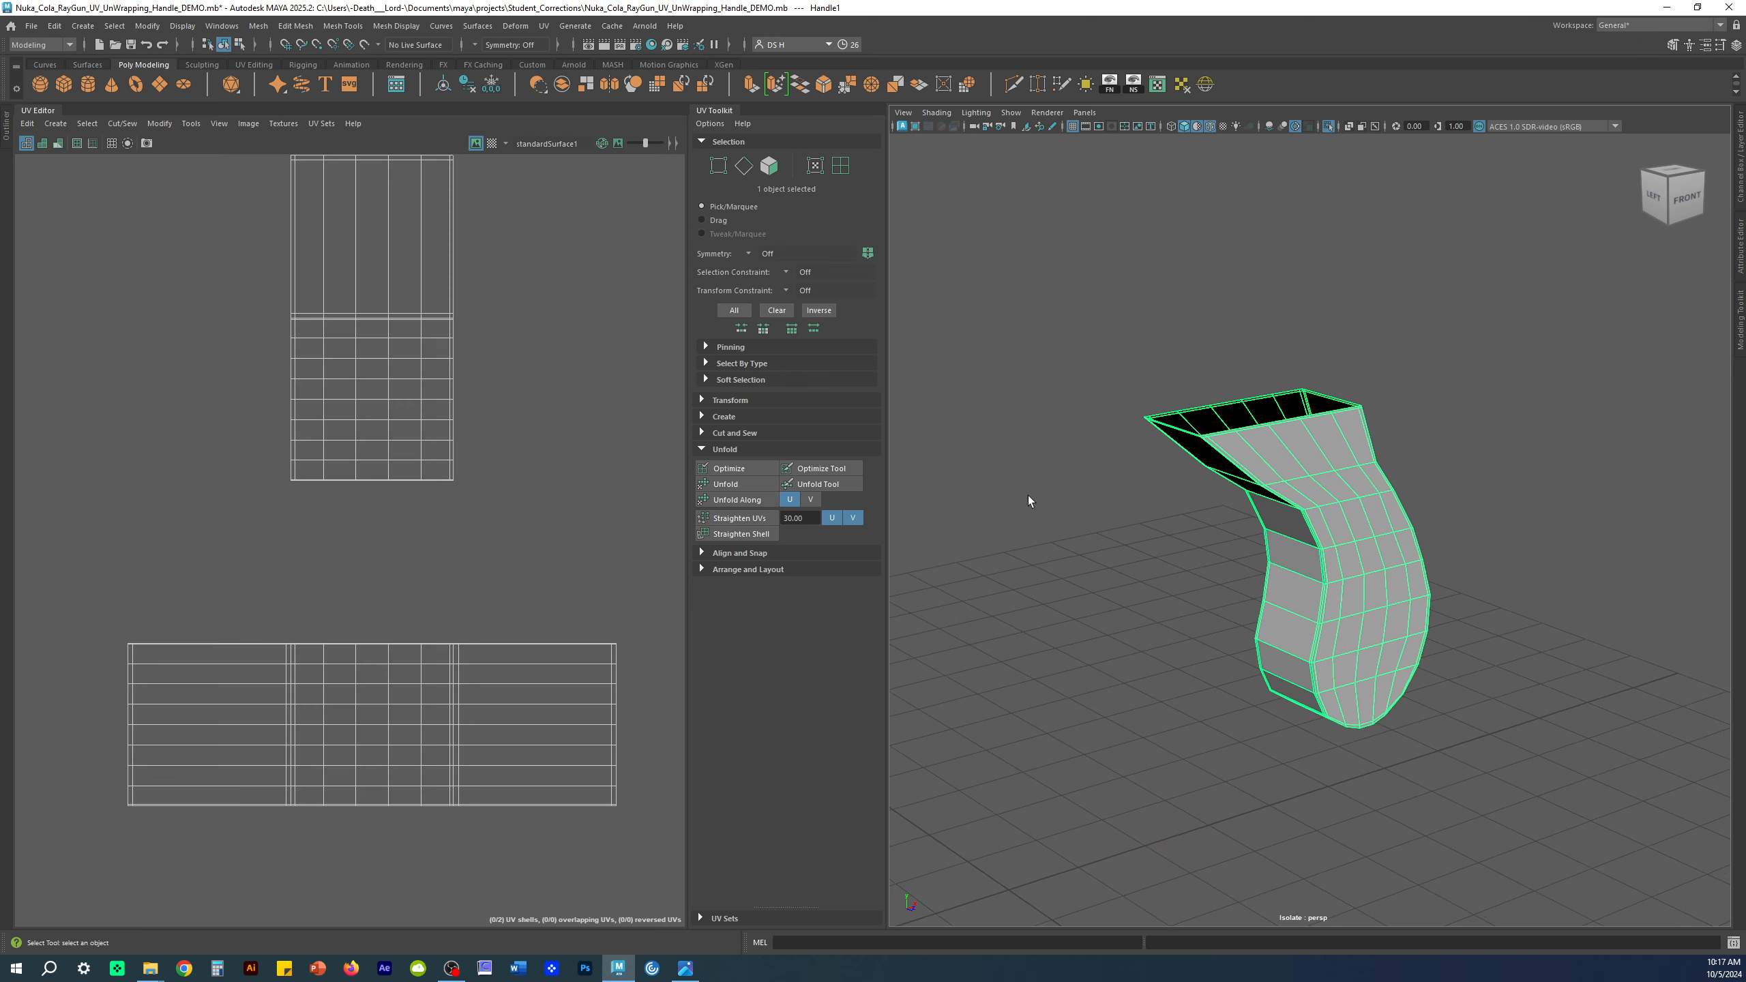
scroll(205, 457, "down", 3)
key("f")
left_click(110, 144)
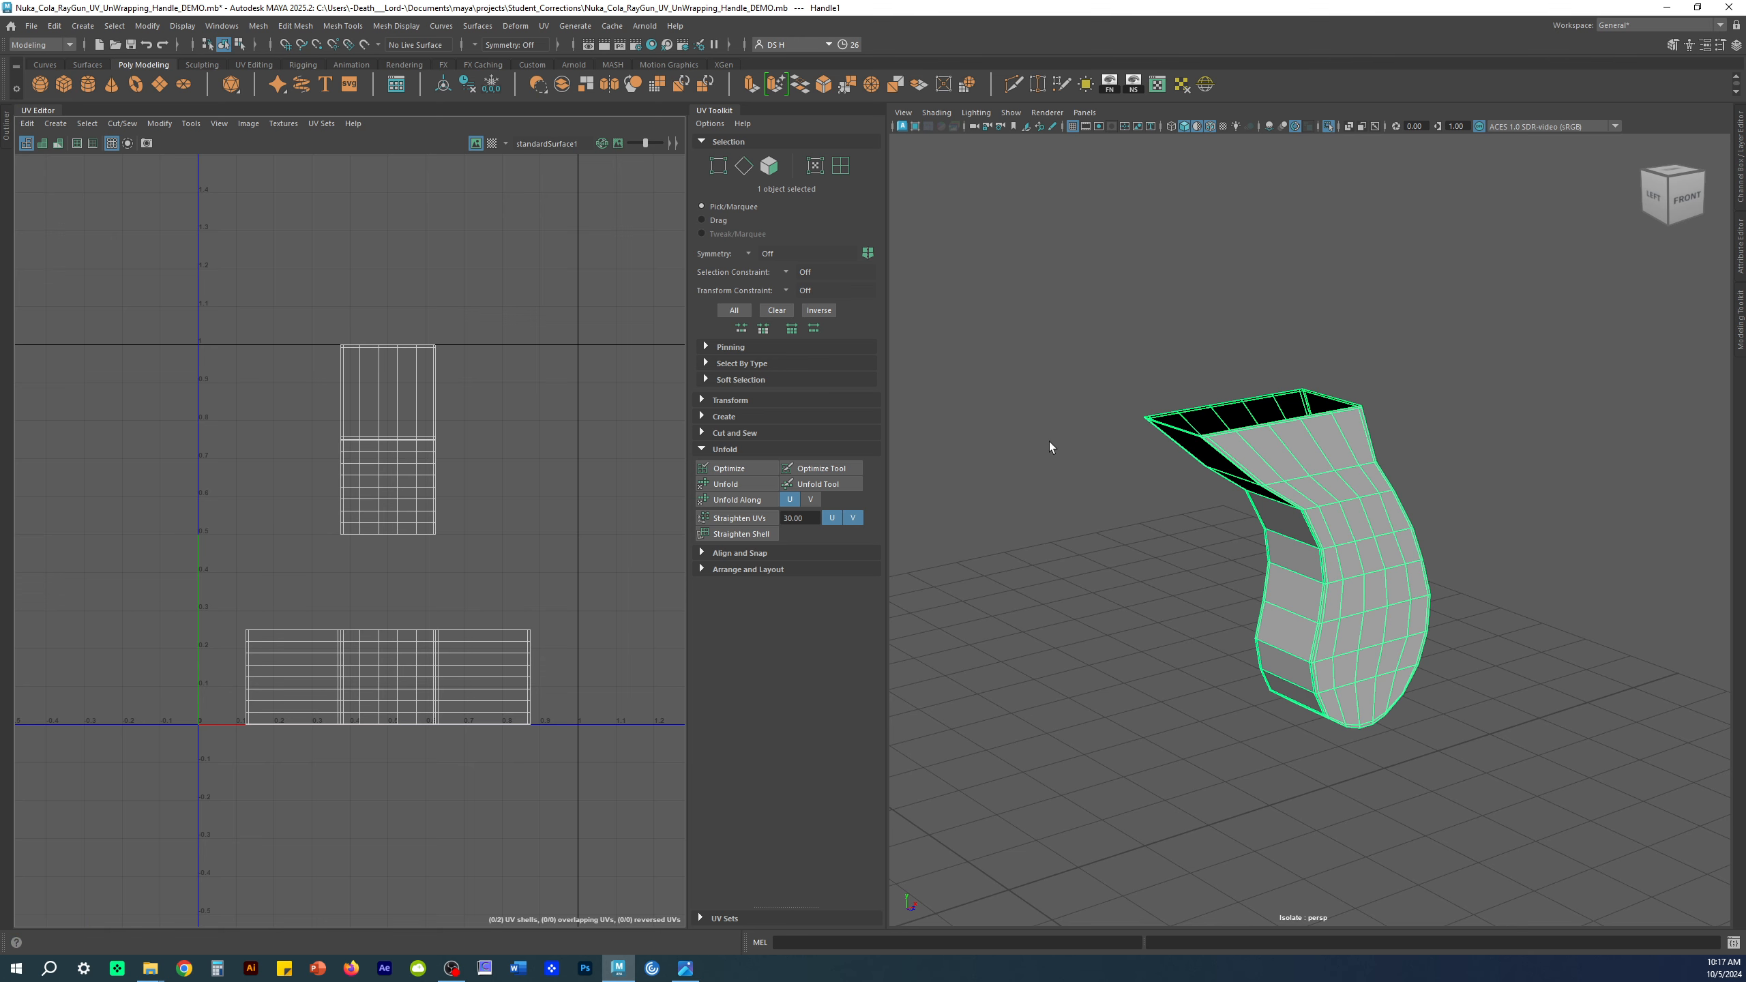
left_click_drag(1249, 530, 1267, 535, "alt")
right_click_drag(1267, 534, 1286, 551, "alt")
key("w")
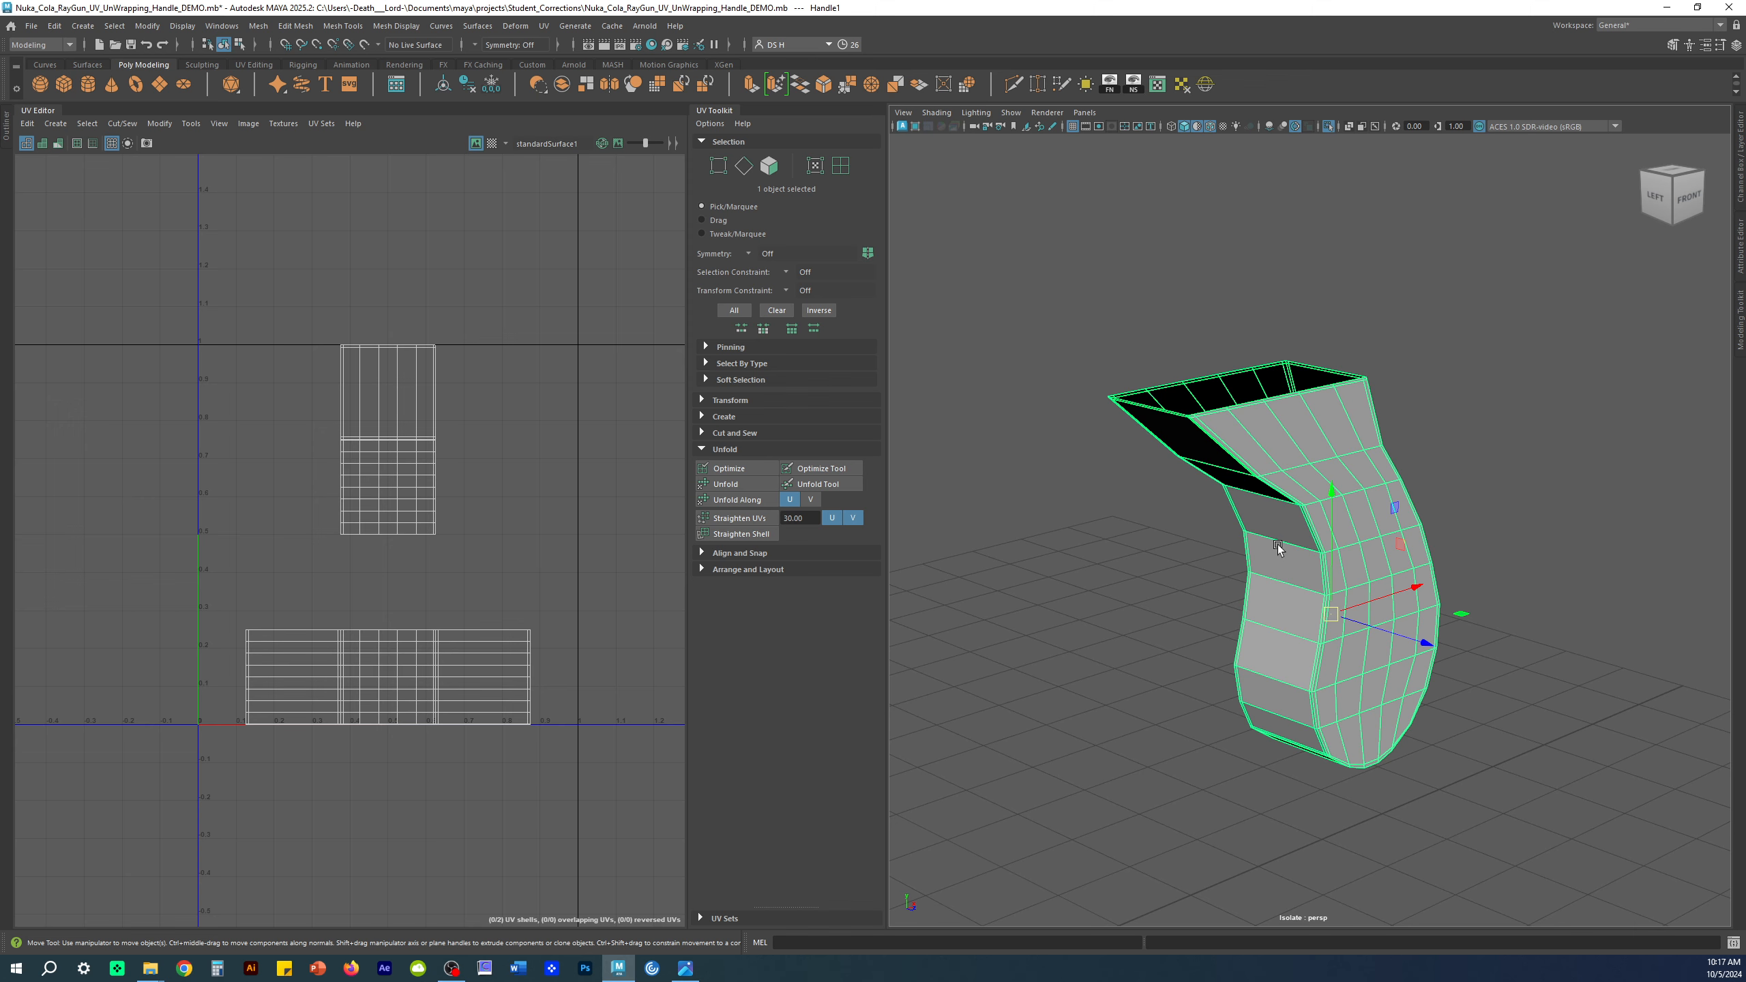
key("ctrl+a")
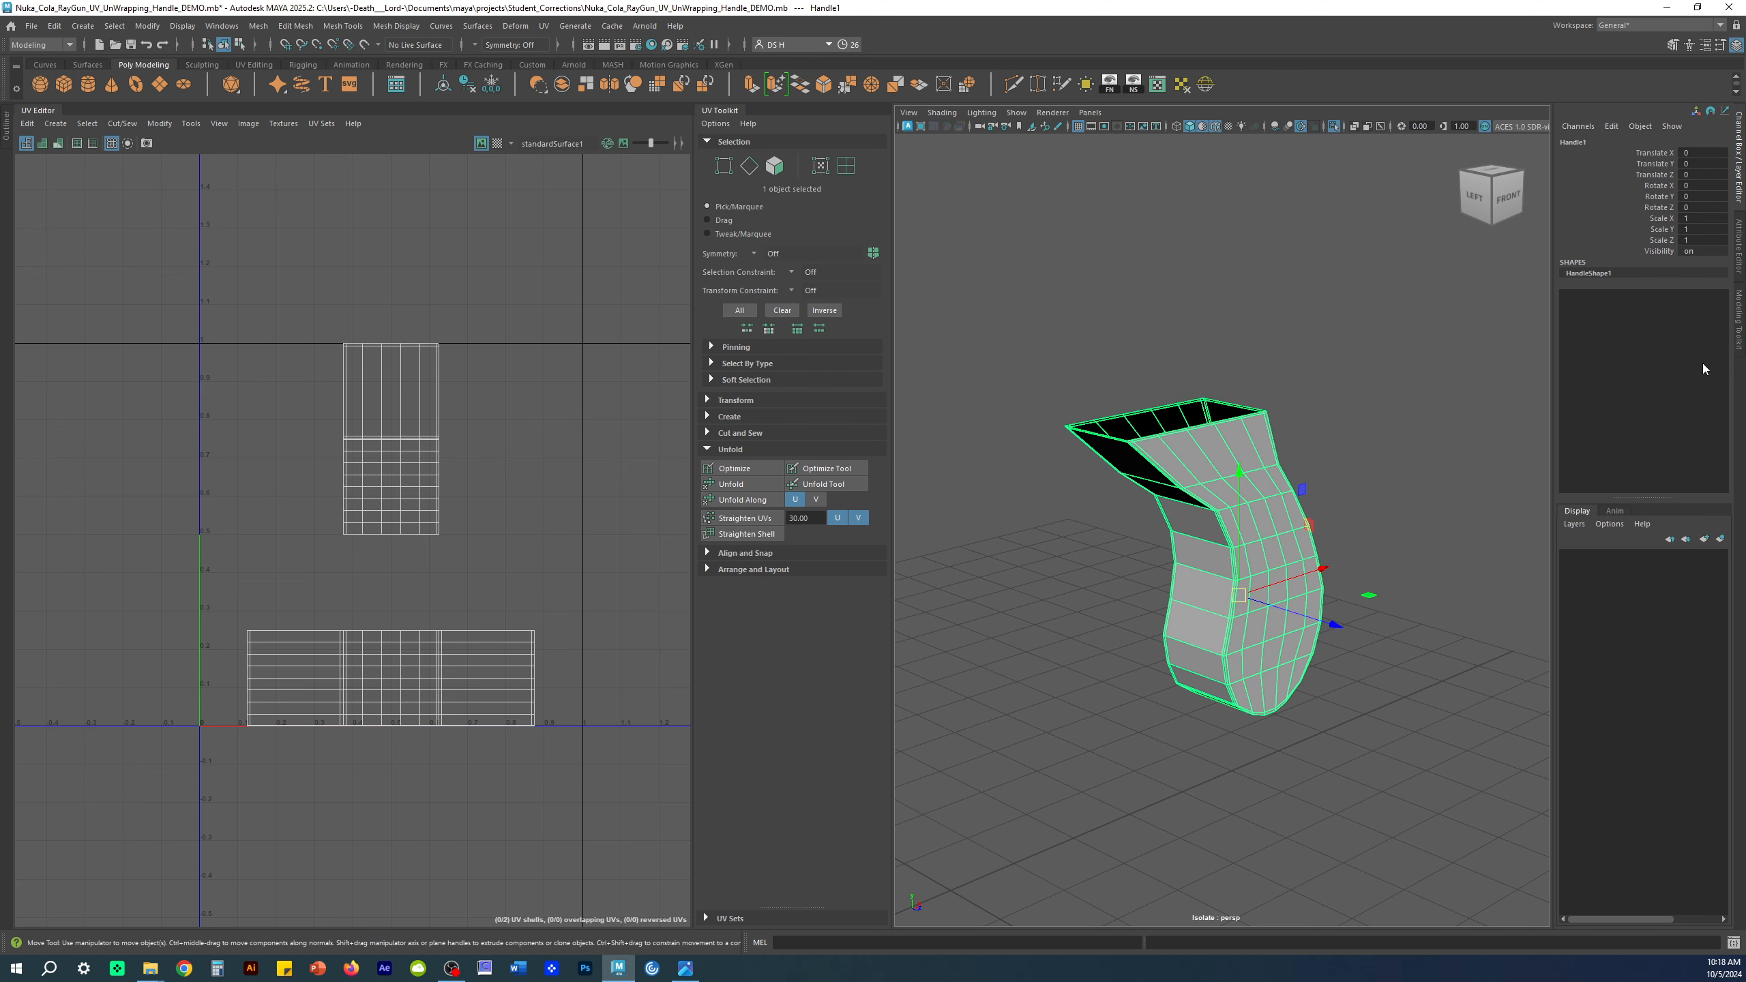
scroll(1114, 416, "up", 2)
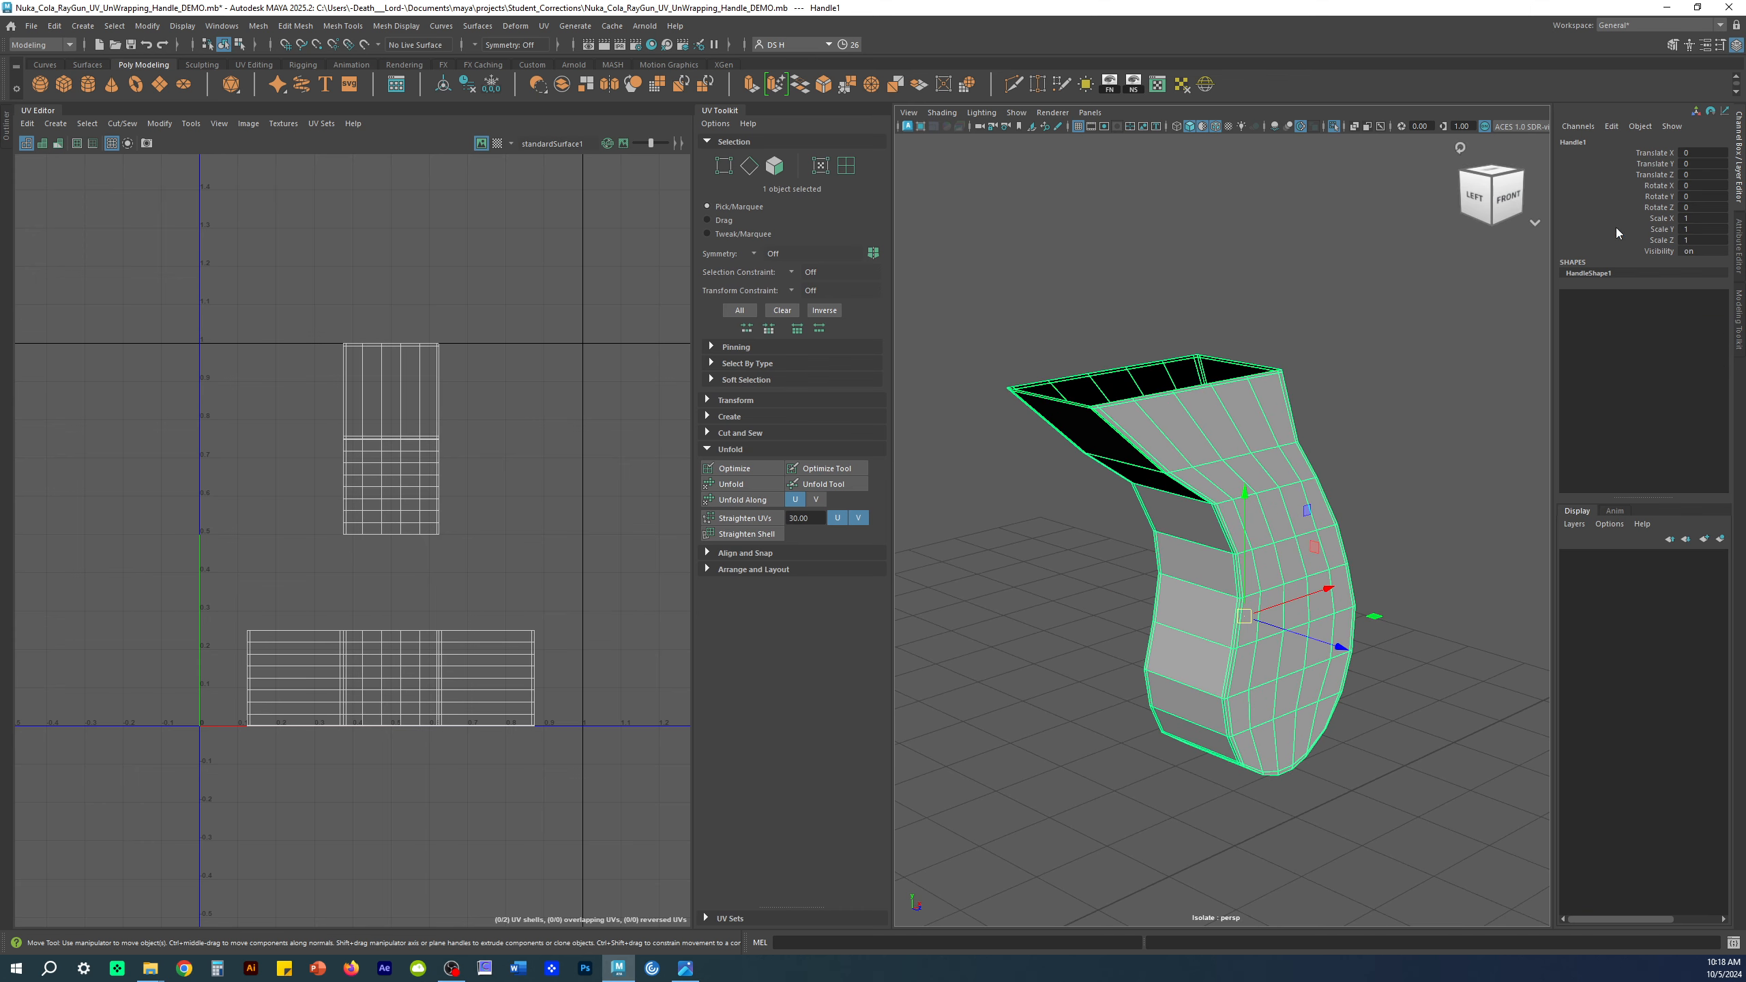
left_click(1740, 145)
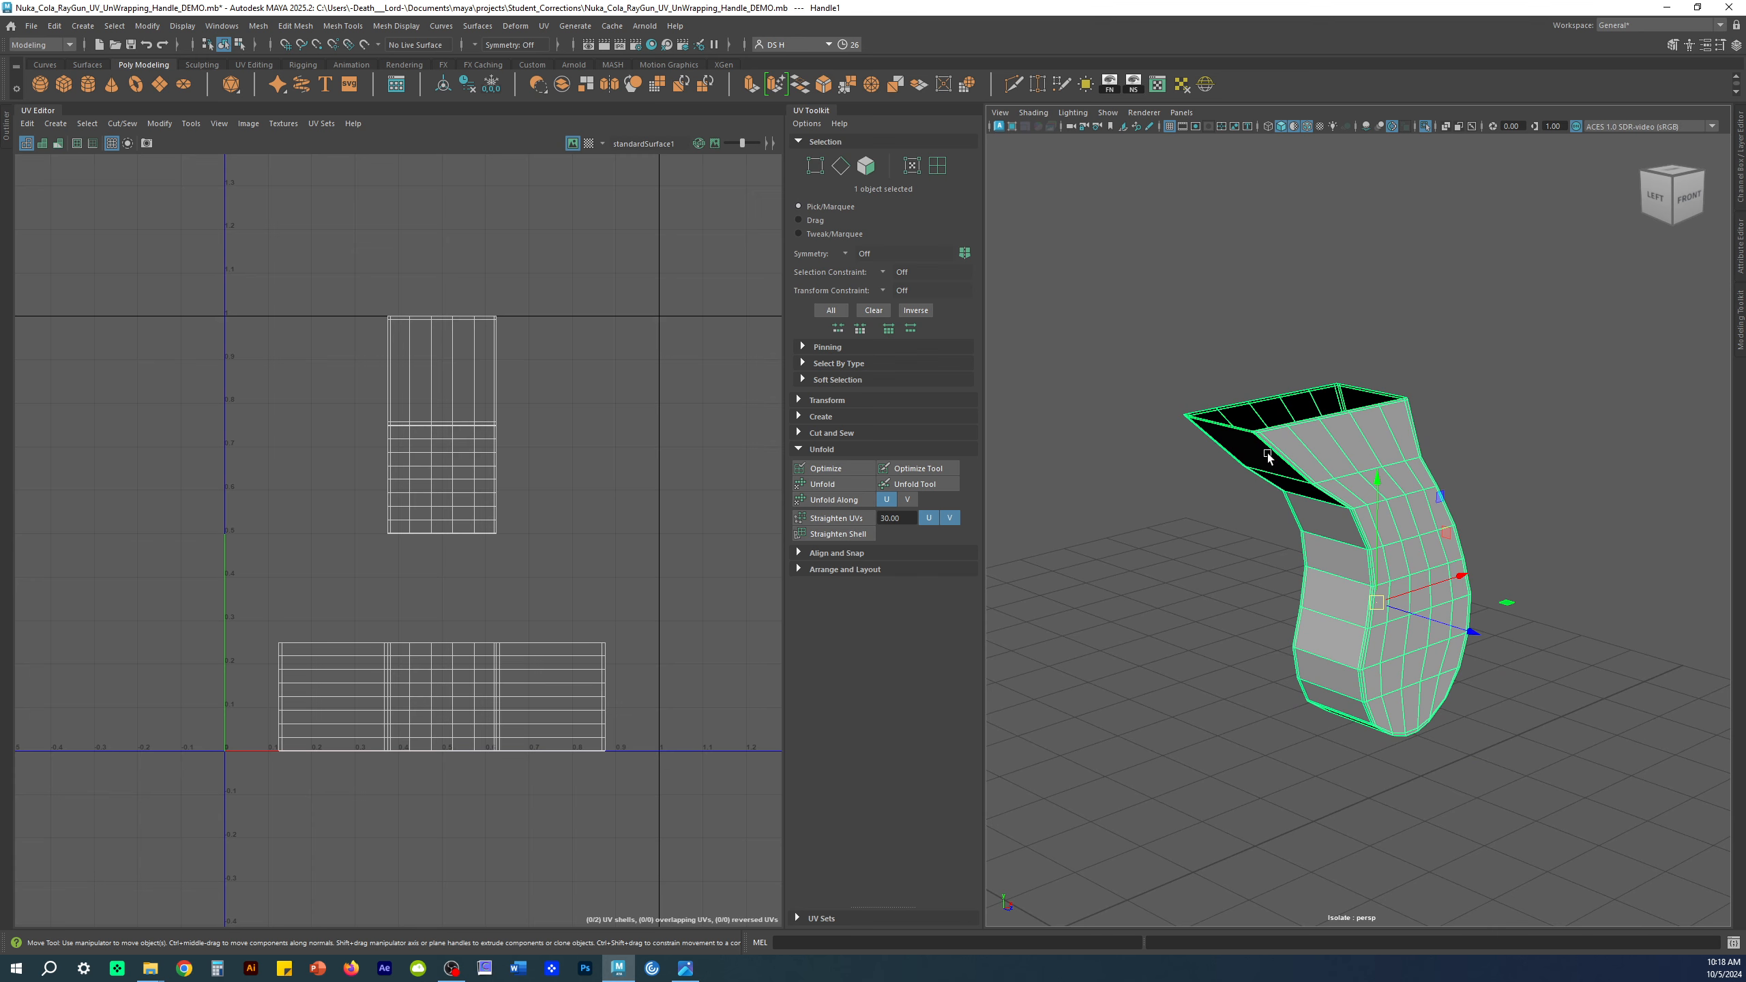
left_click(7, 130)
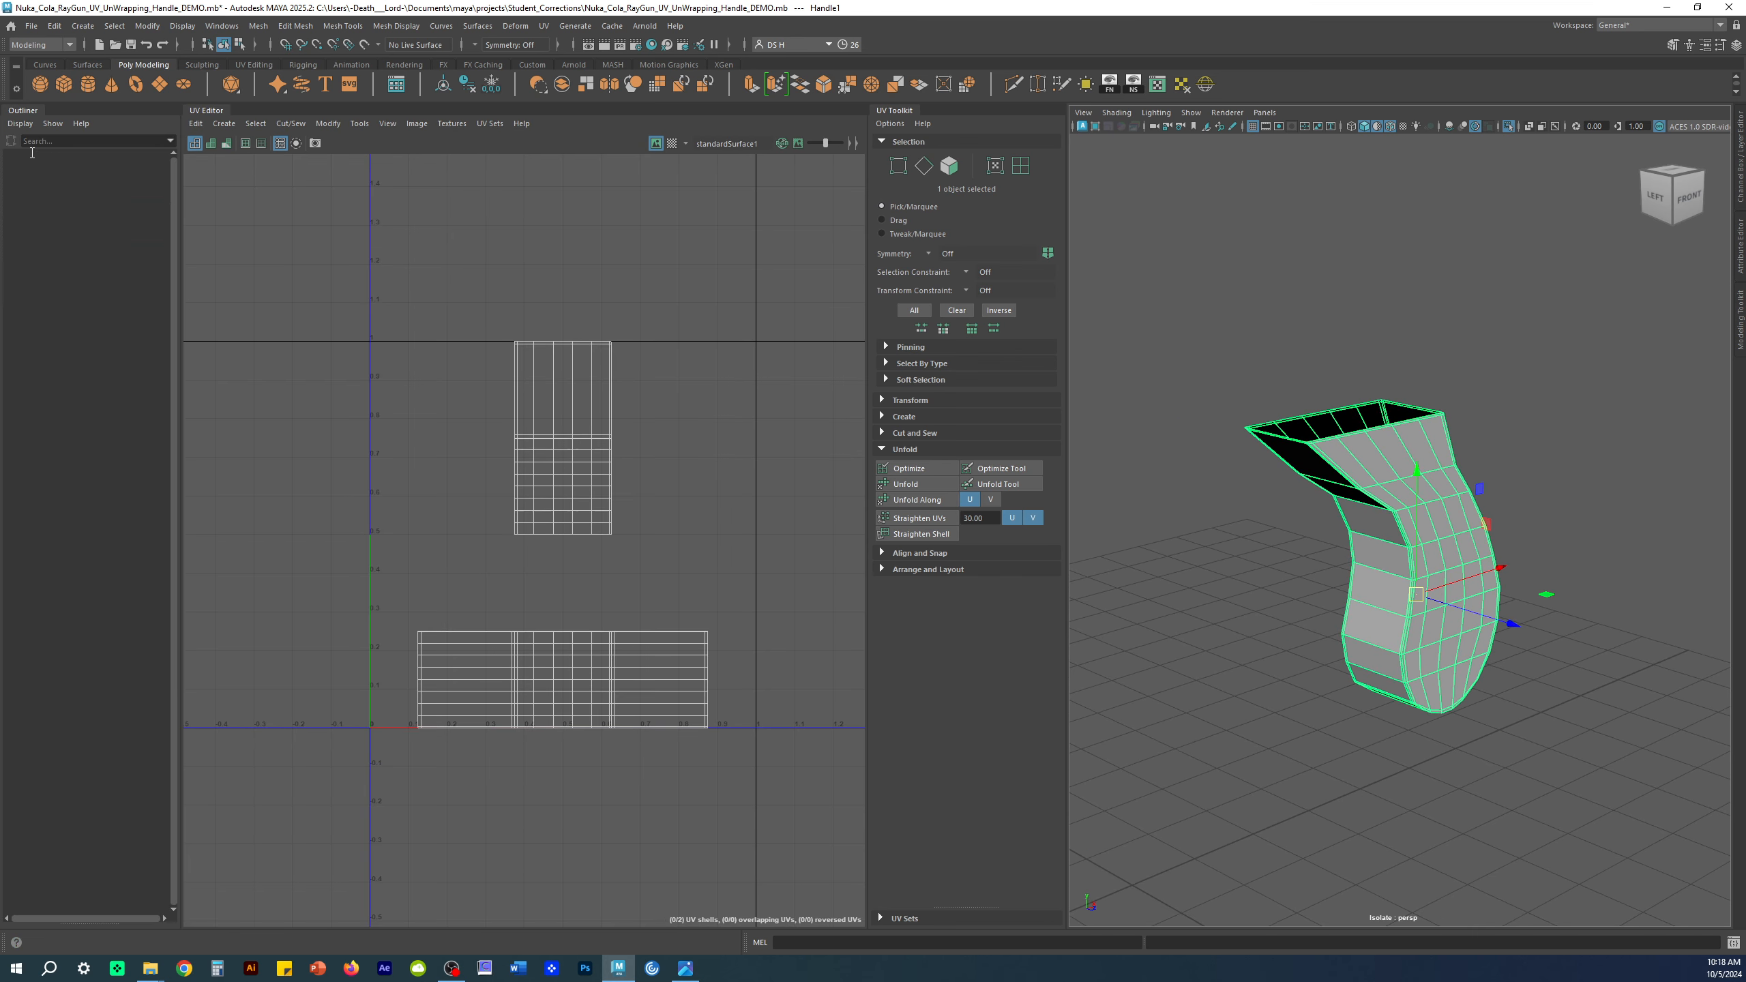
left_click(76, 211)
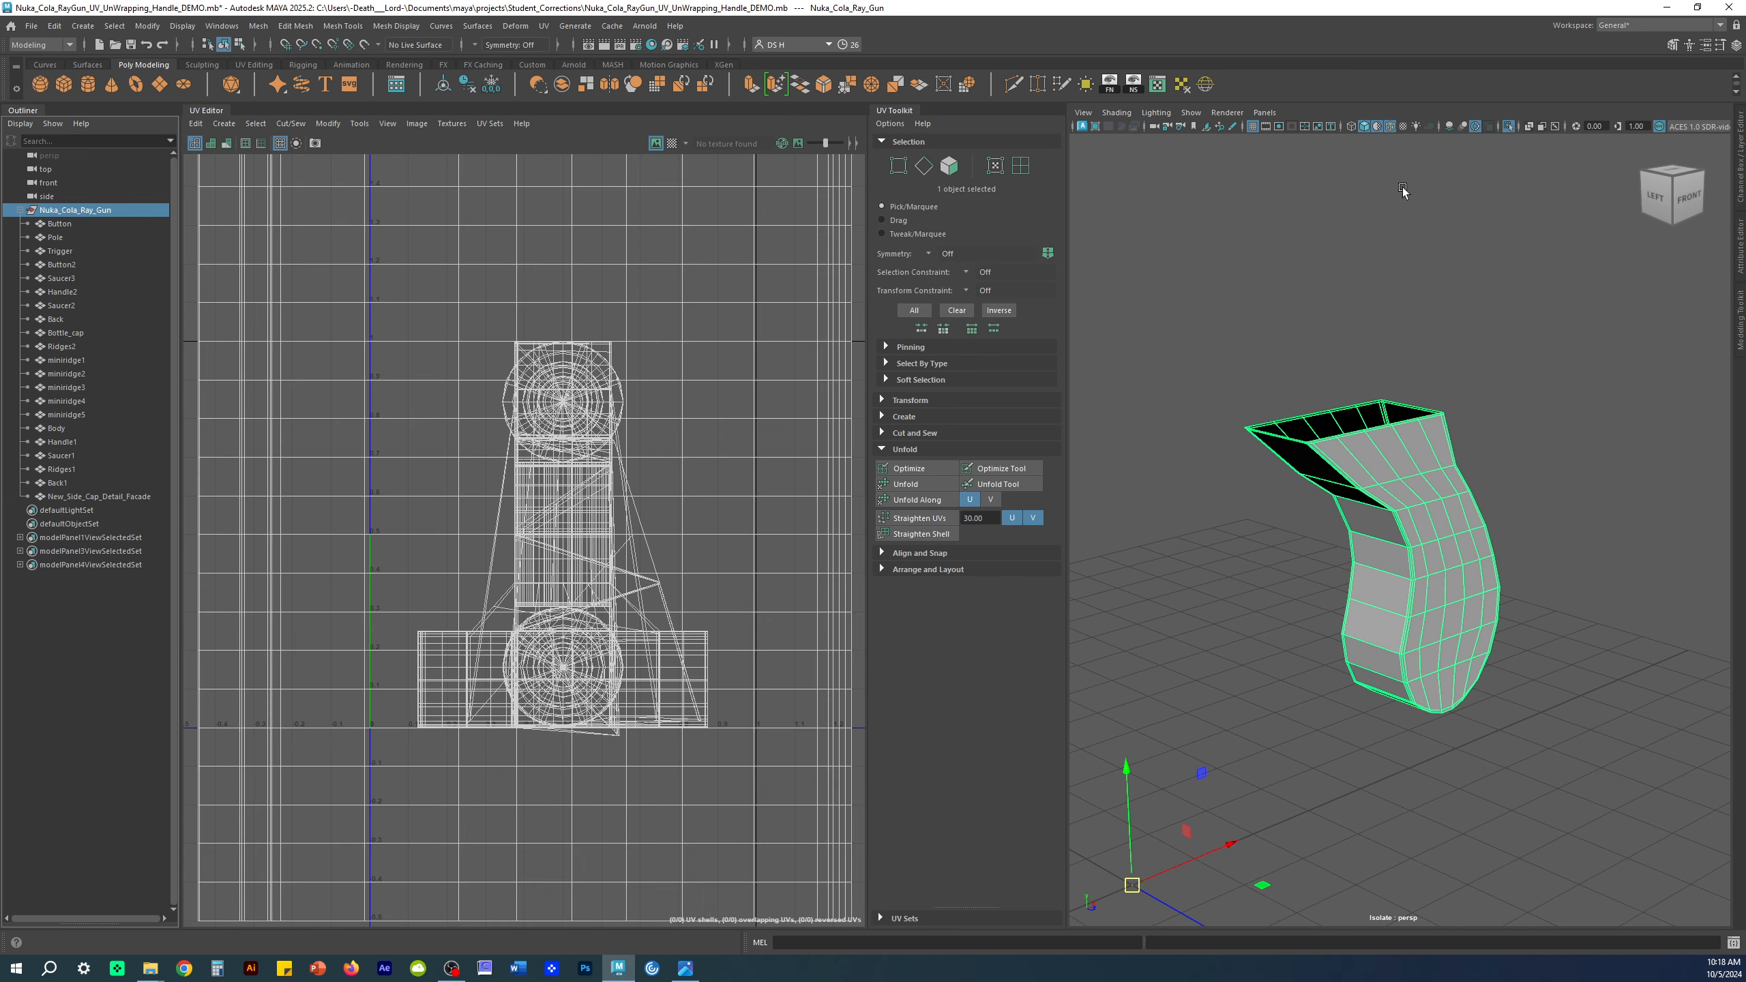
left_click(1741, 155)
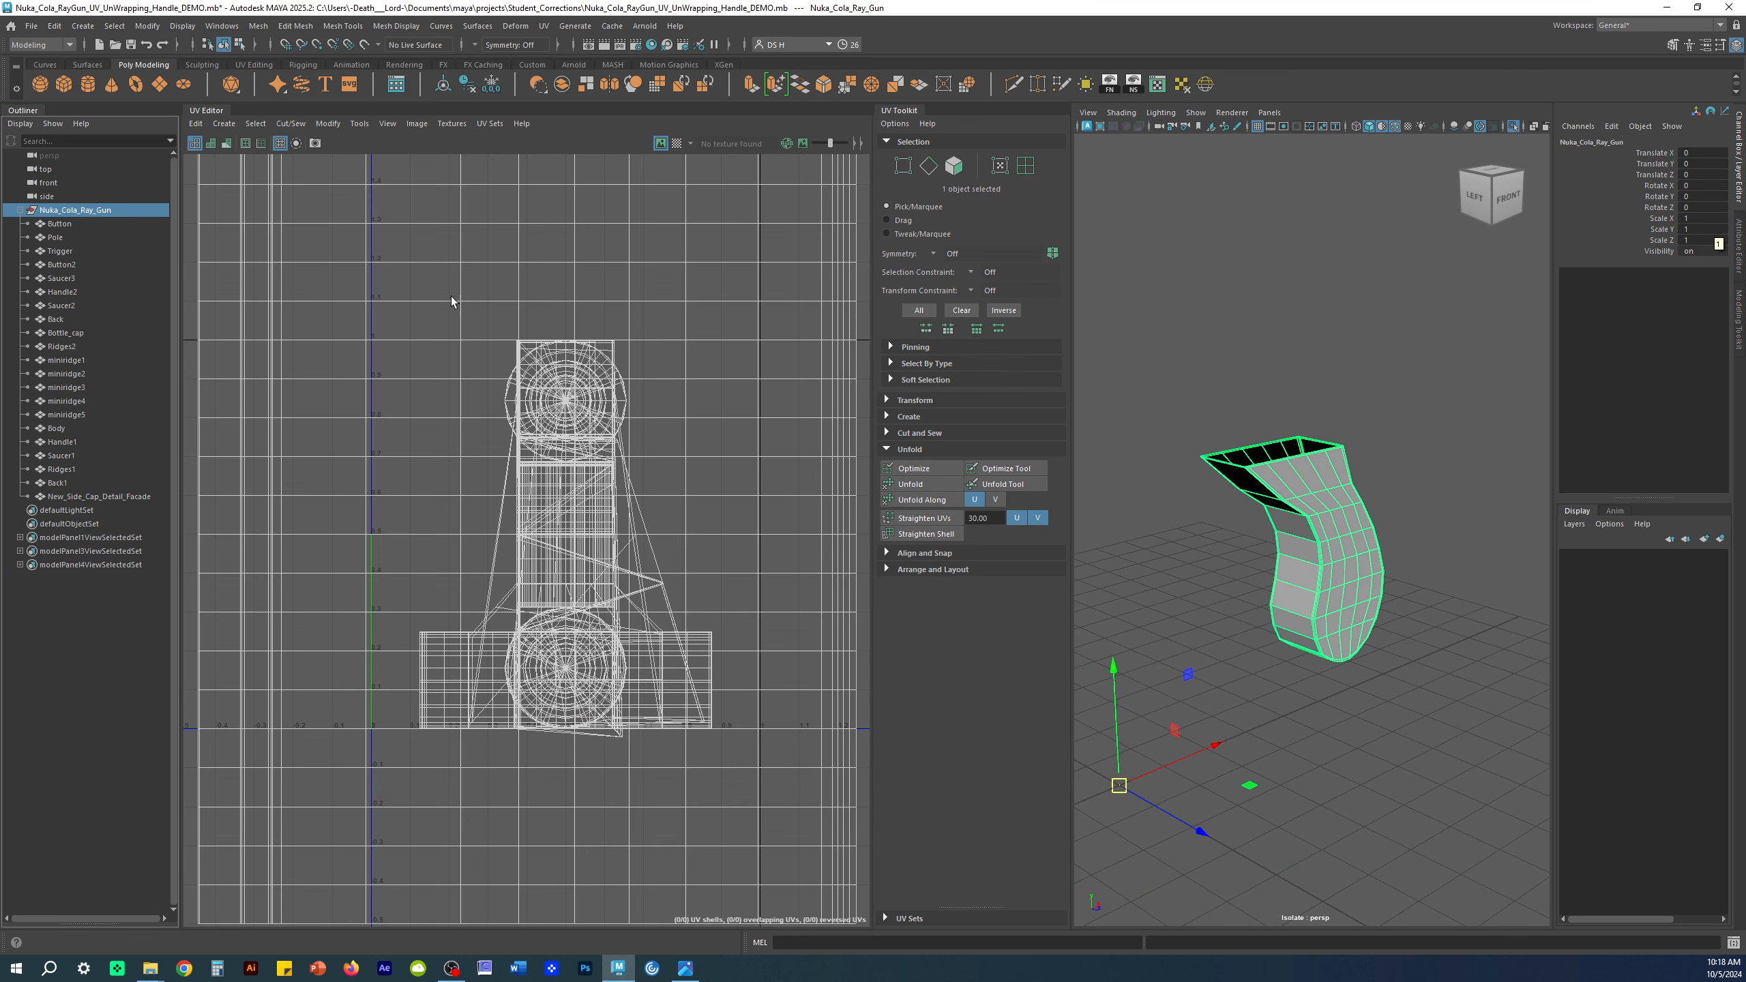
left_click(1409, 467)
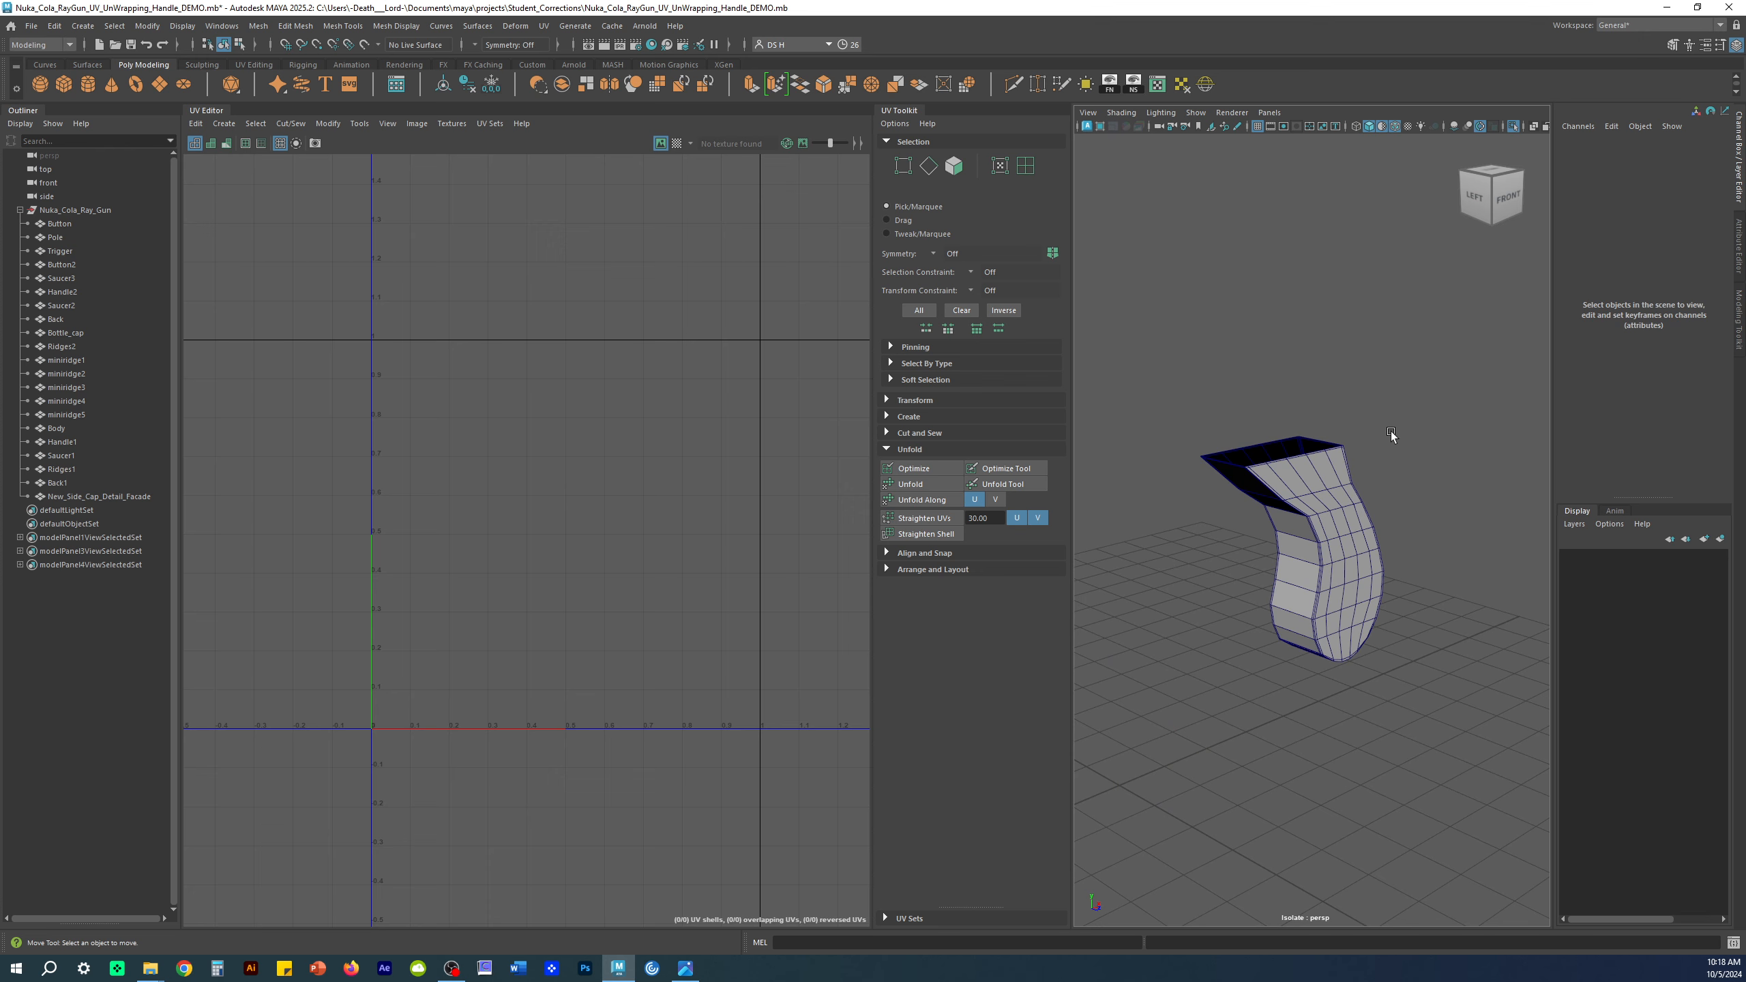
left_click(1301, 506)
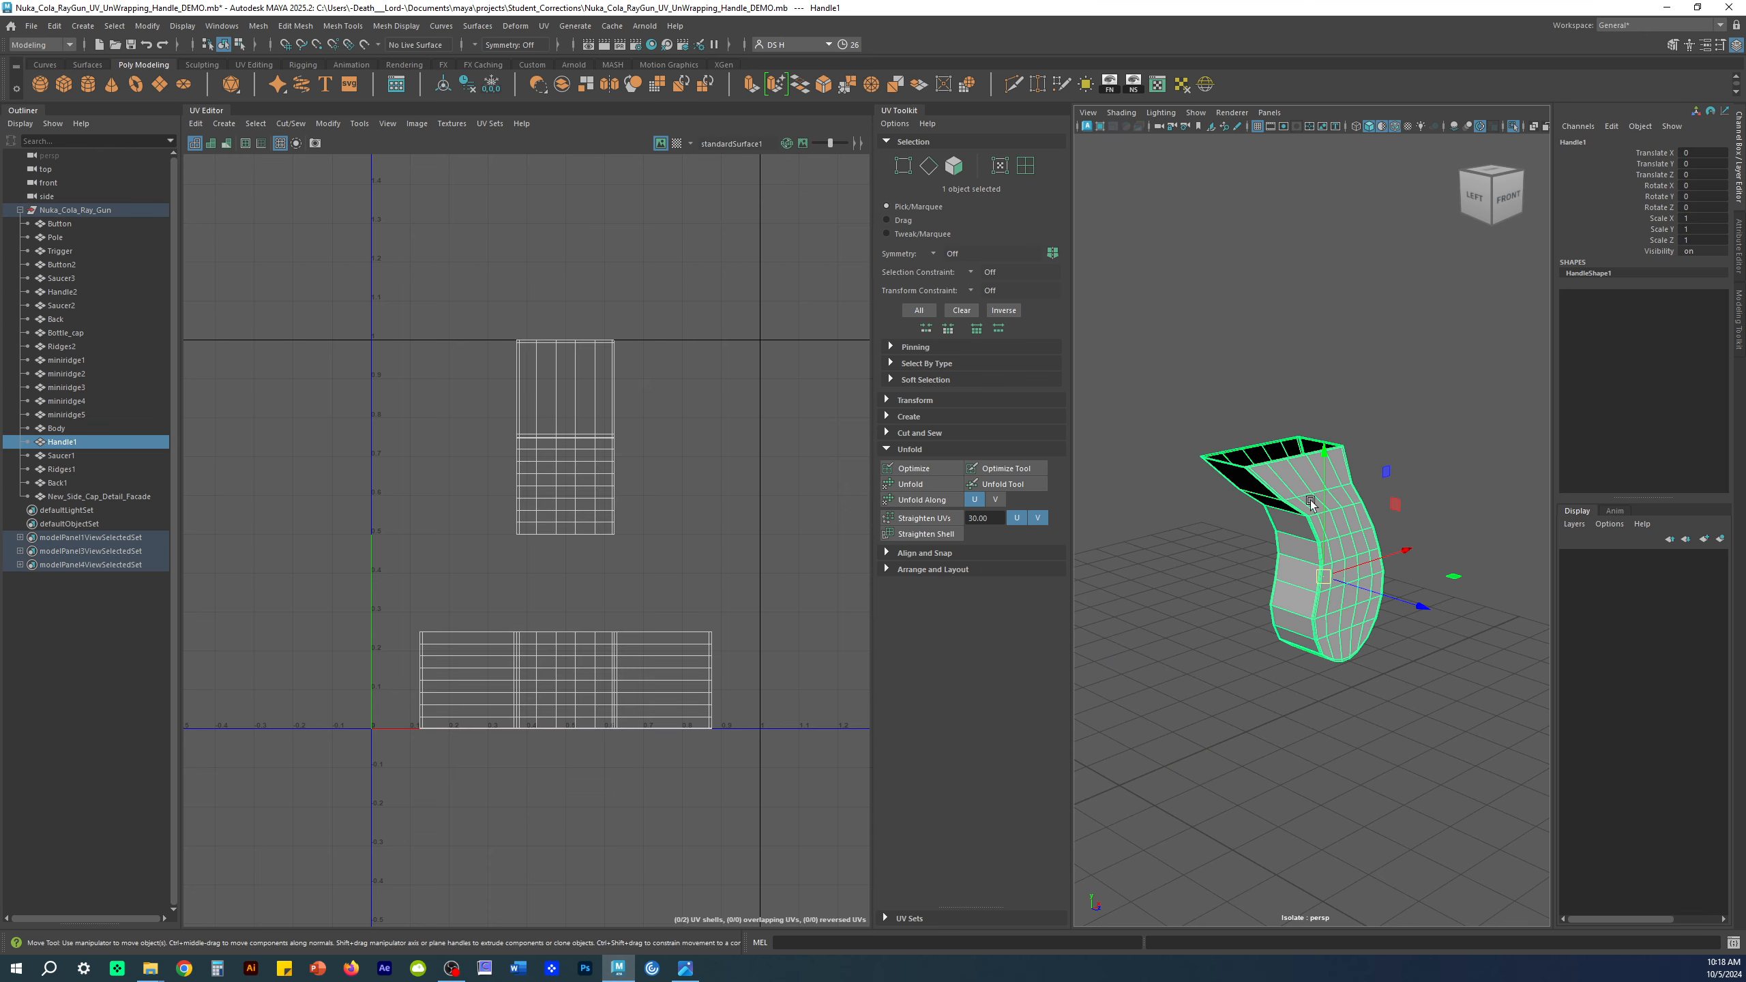
left_click(1735, 143)
left_click(24, 111)
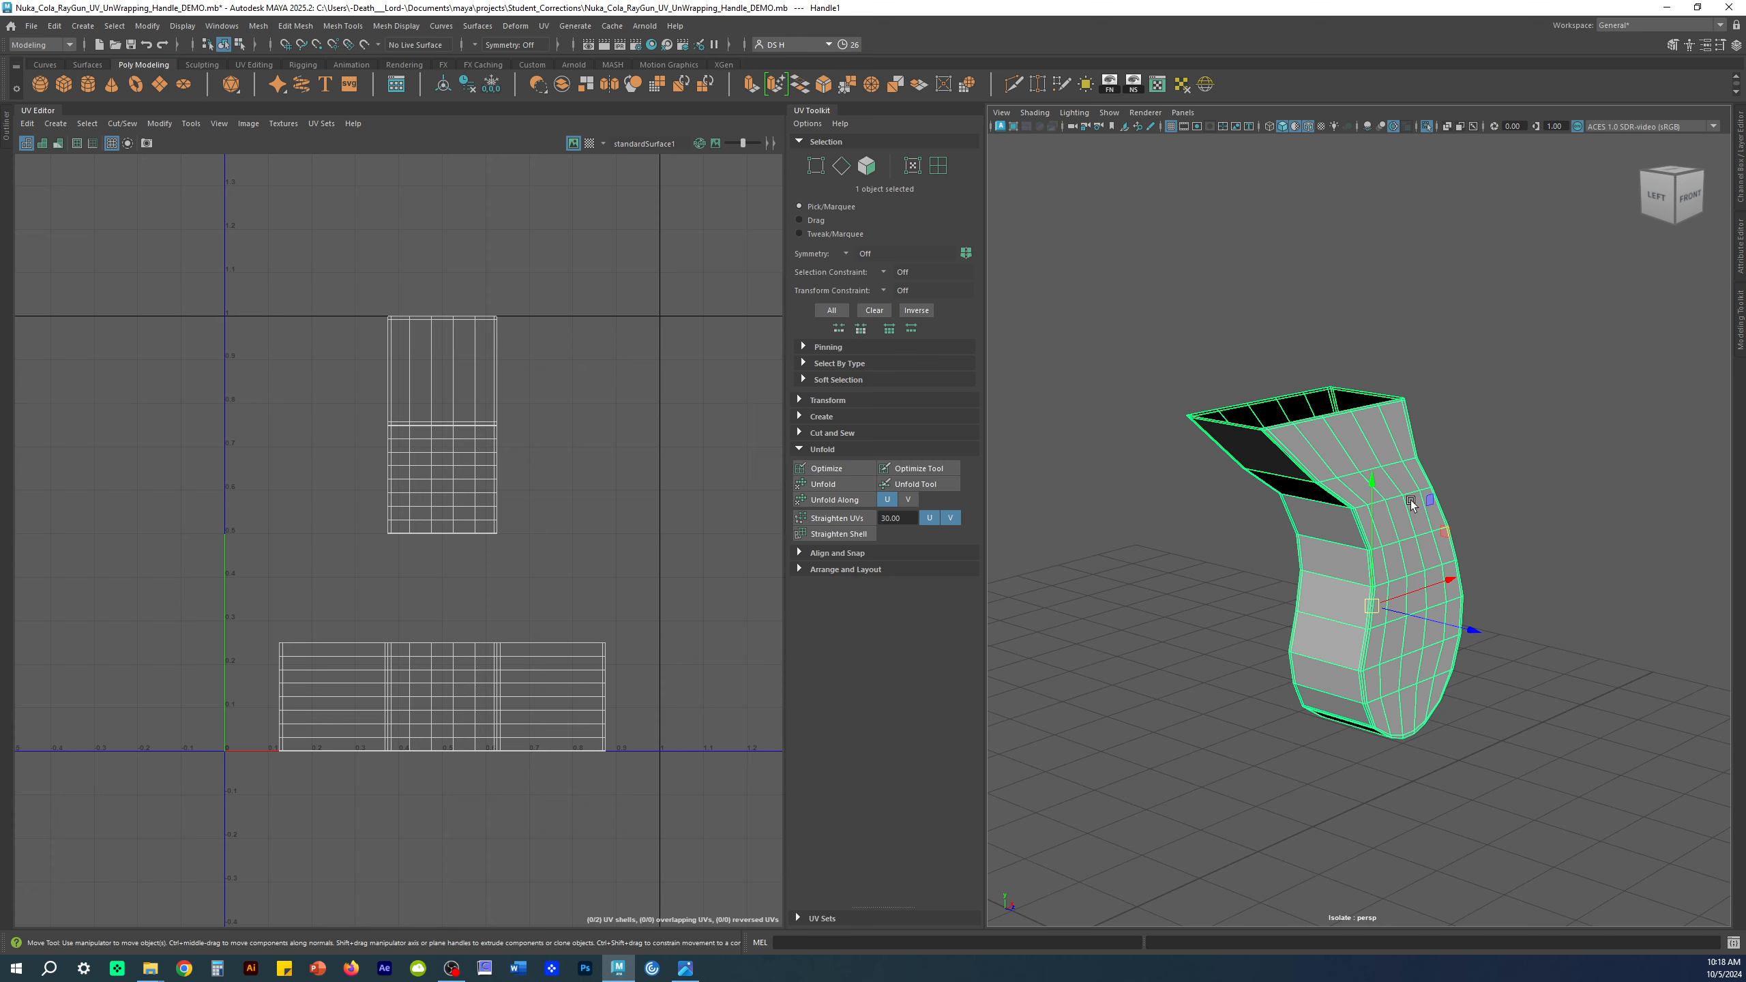
Step: Tear off the UV menu into a floating window, then orbit to inspect the handle
left_click(643, 25)
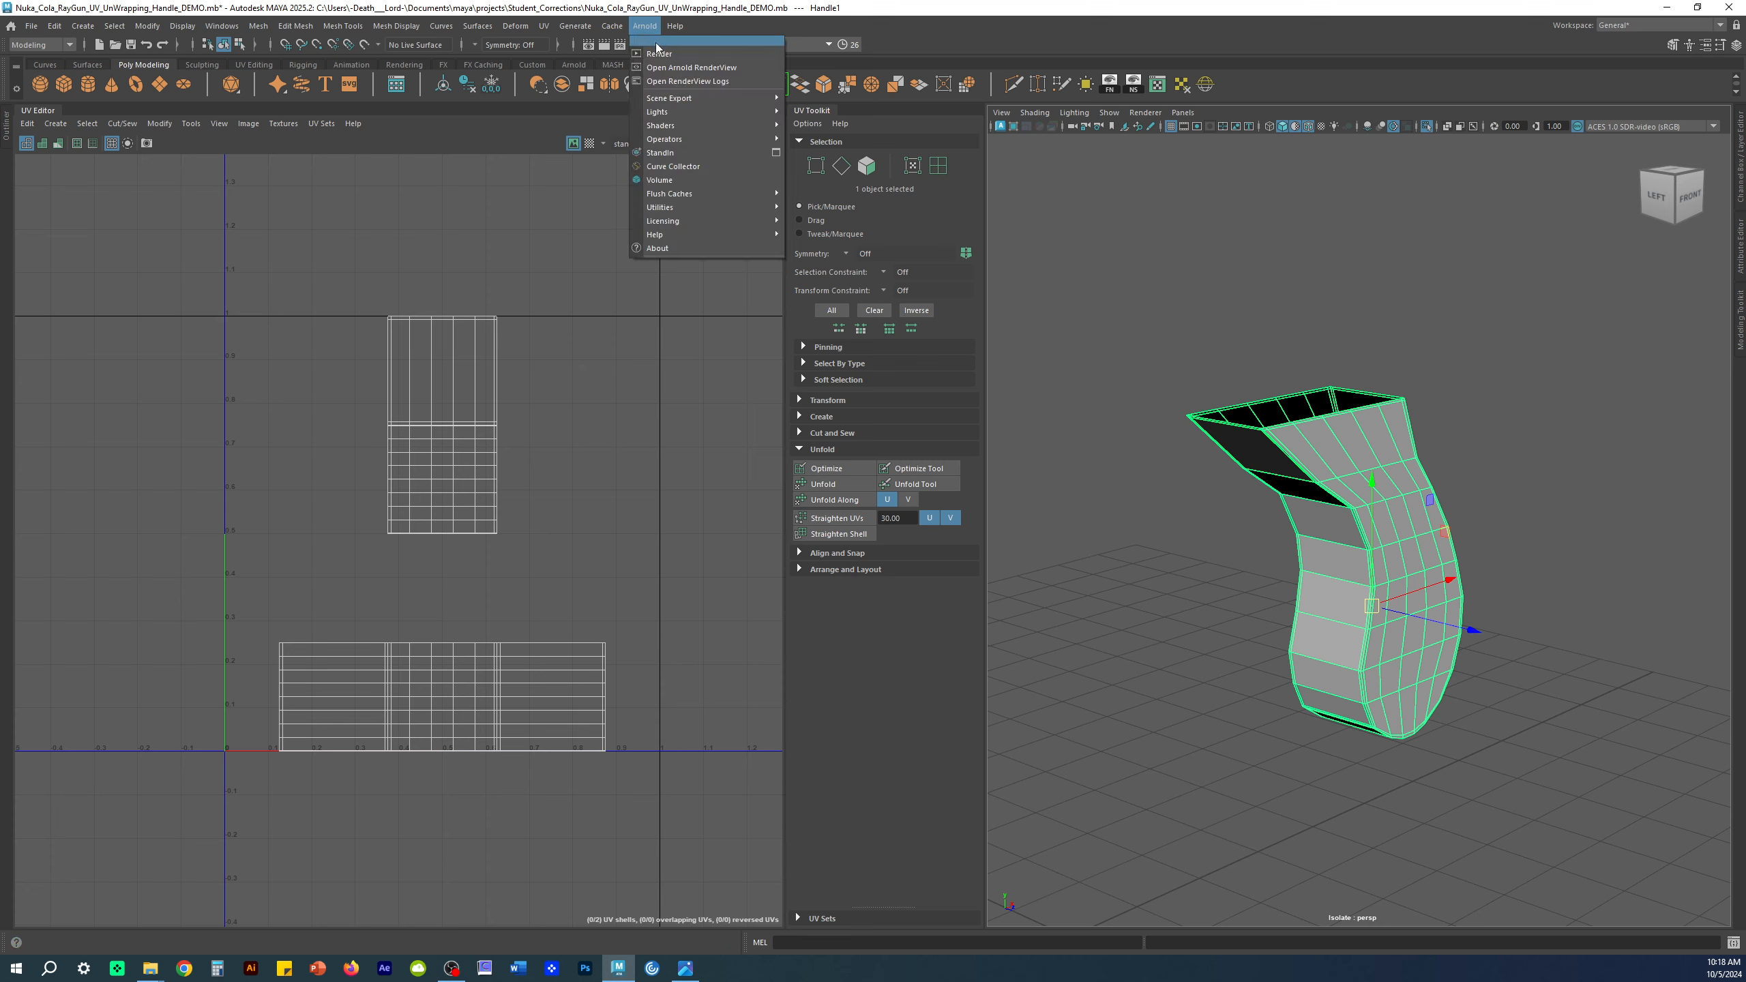
left_click(808, 25)
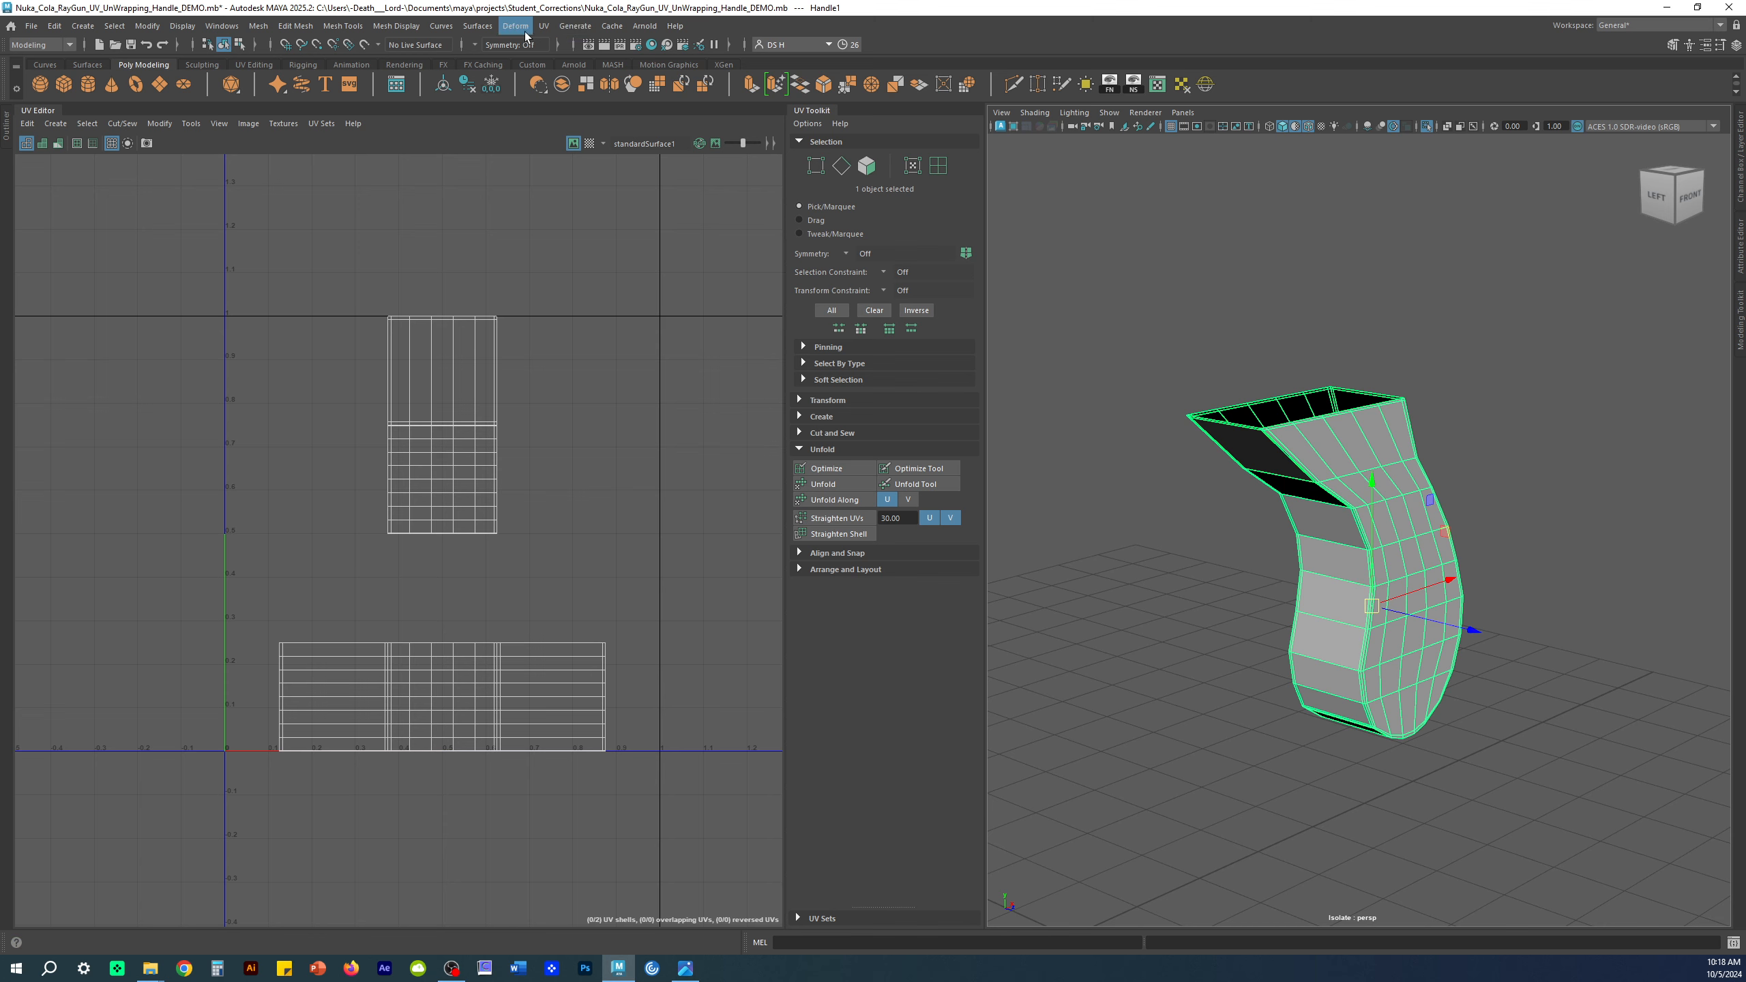
left_click(543, 25)
left_click(551, 43)
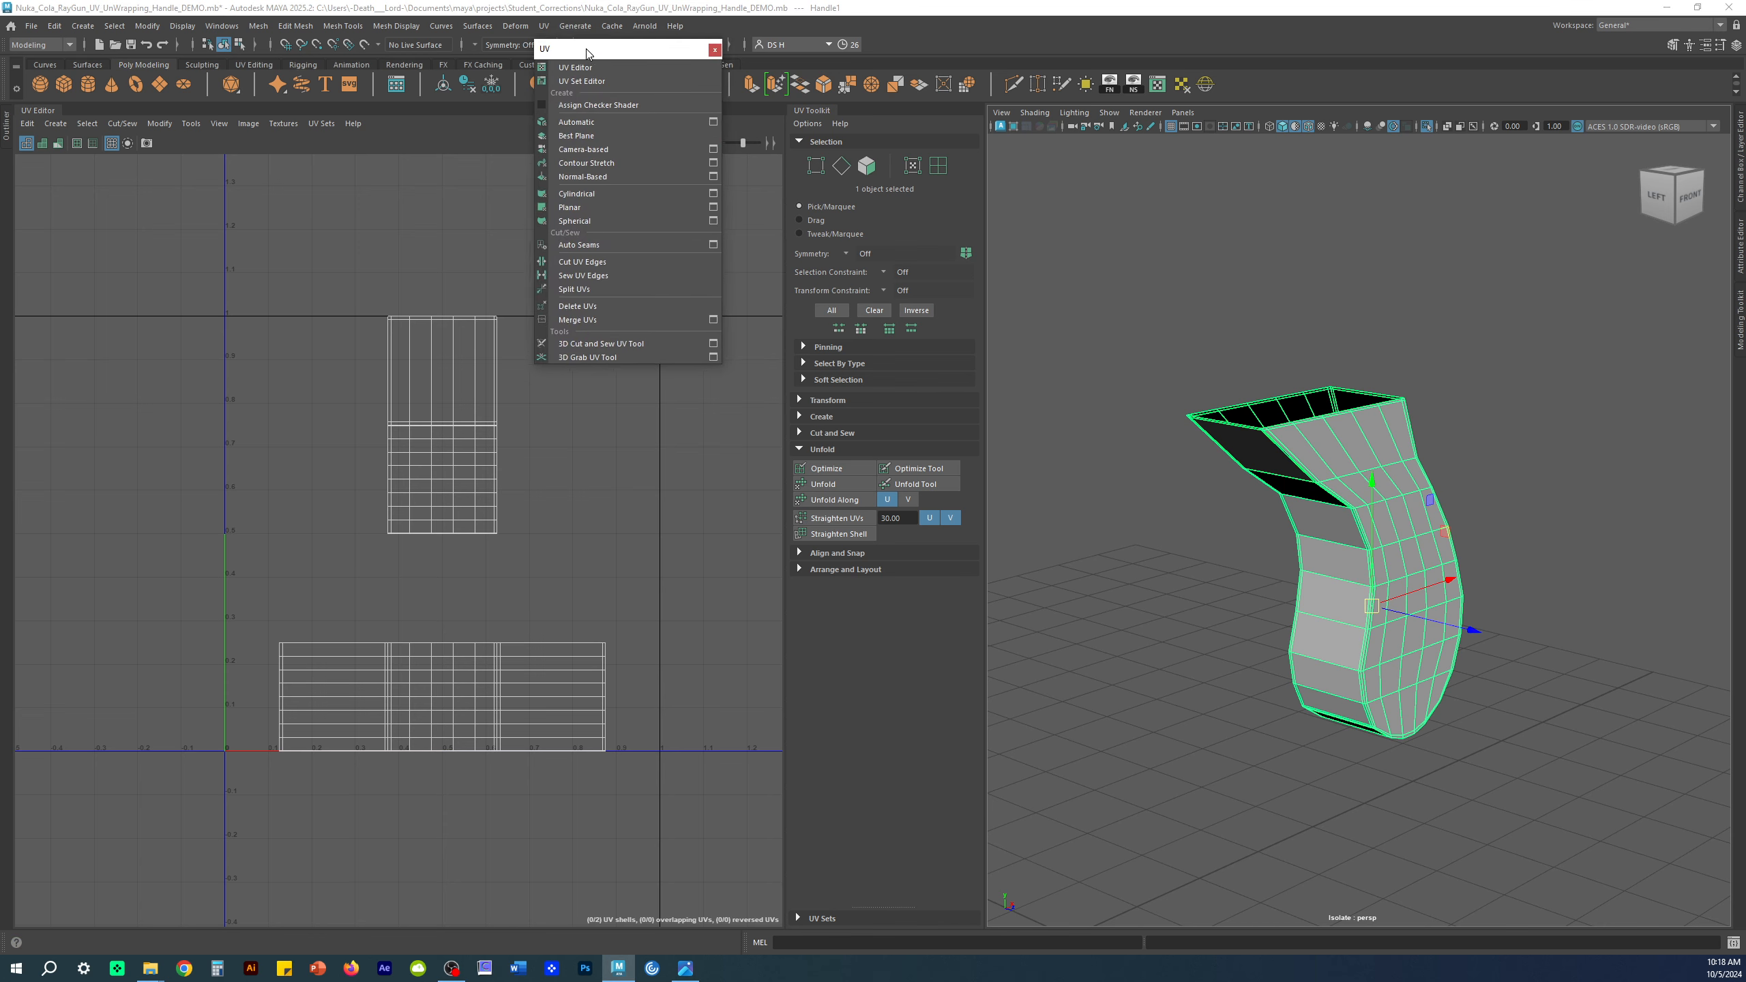
left_click_drag(1478, 496, 1386, 500, "alt")
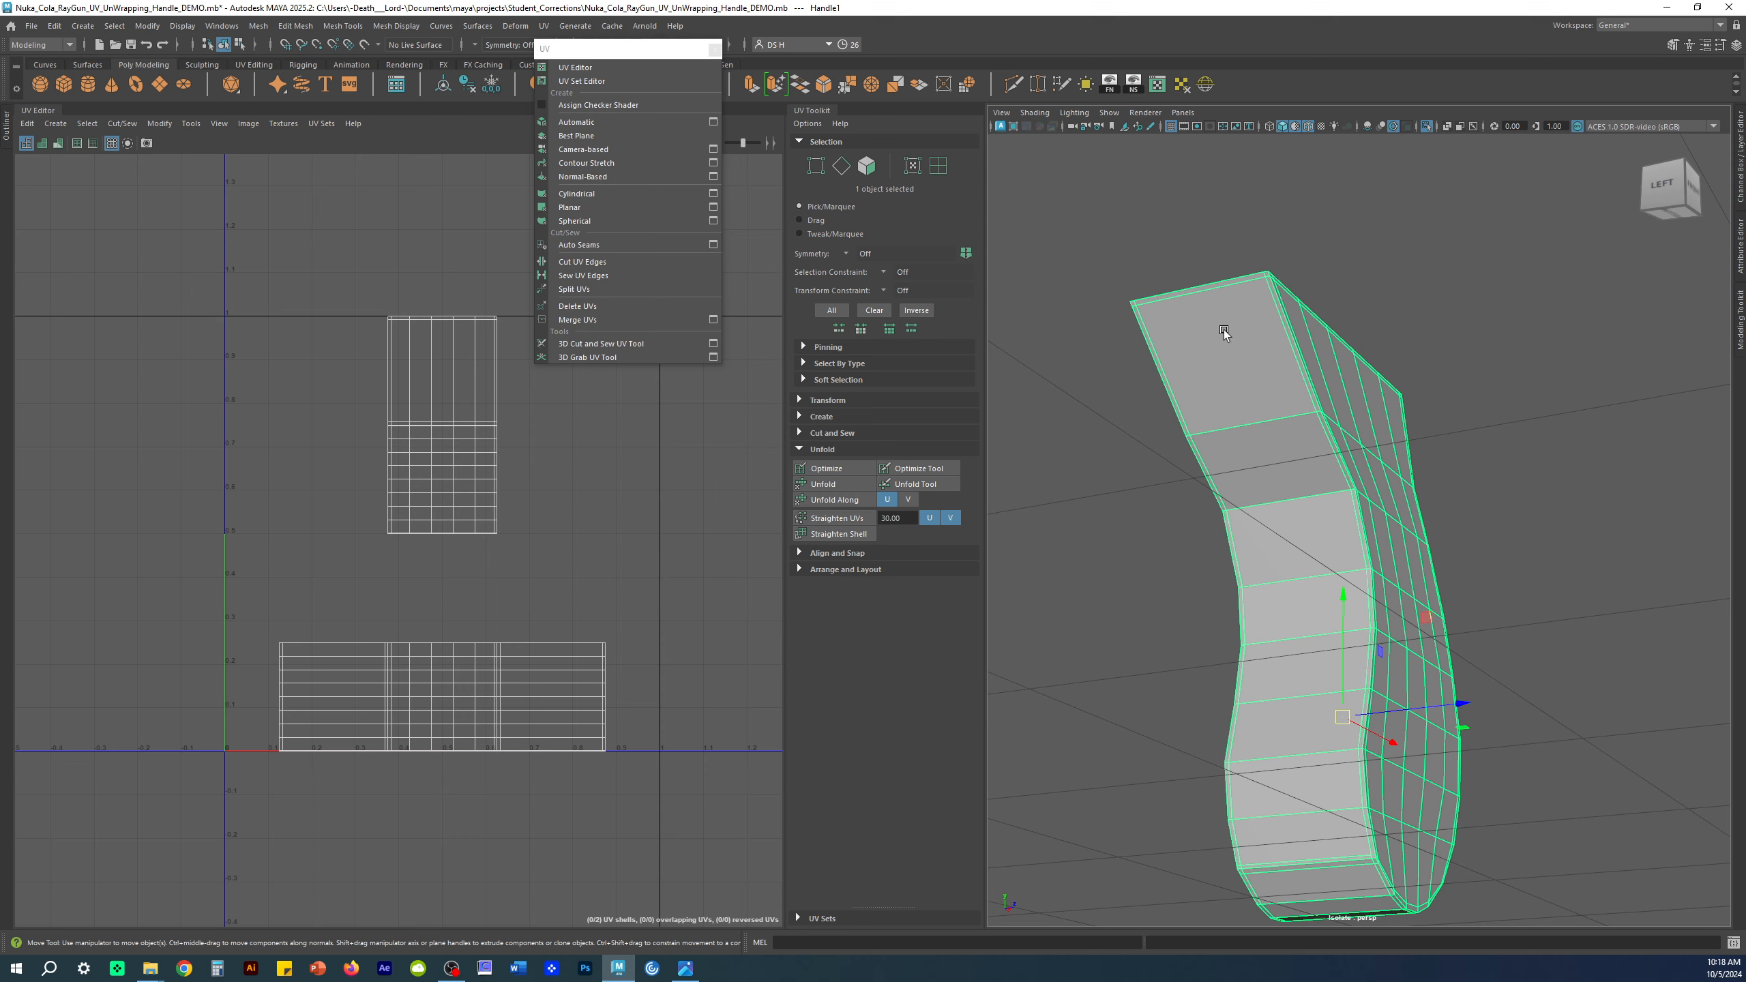
left_click_drag(1377, 421, 1183, 281, "alt")
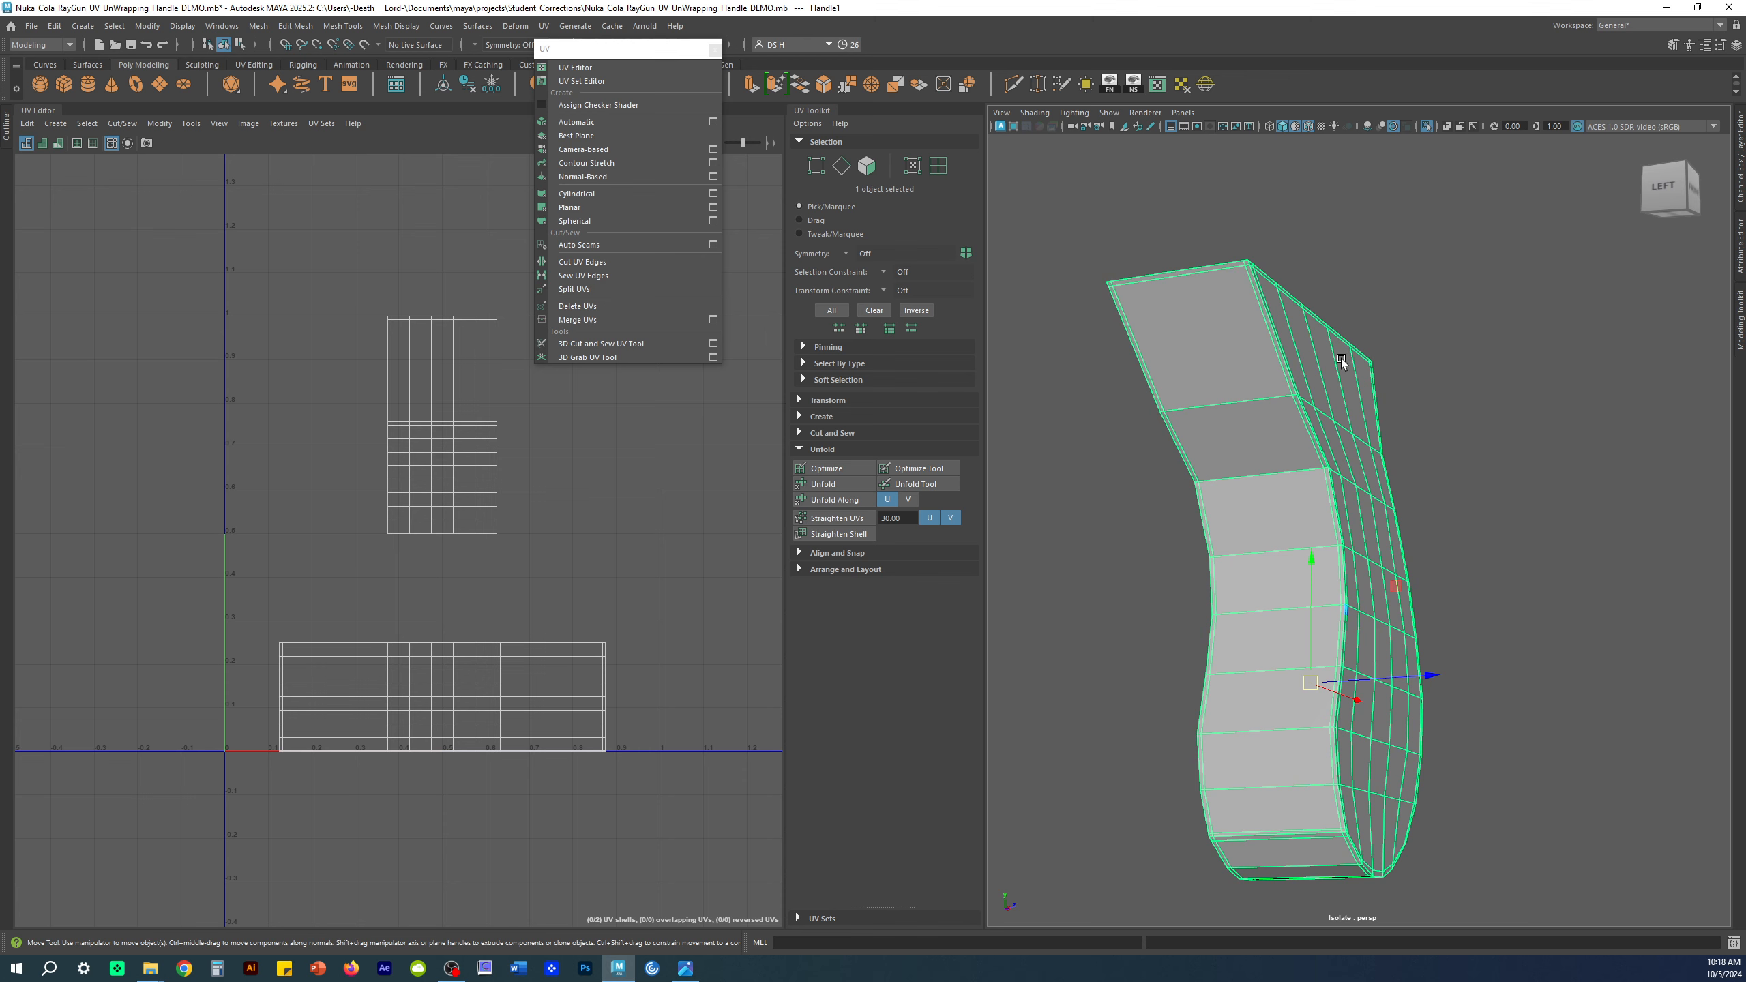
Step: Insert an edge loop along the handle with the Insert Edge Loop Tool set to multiple edge loops
right_click(1335, 242, "shift")
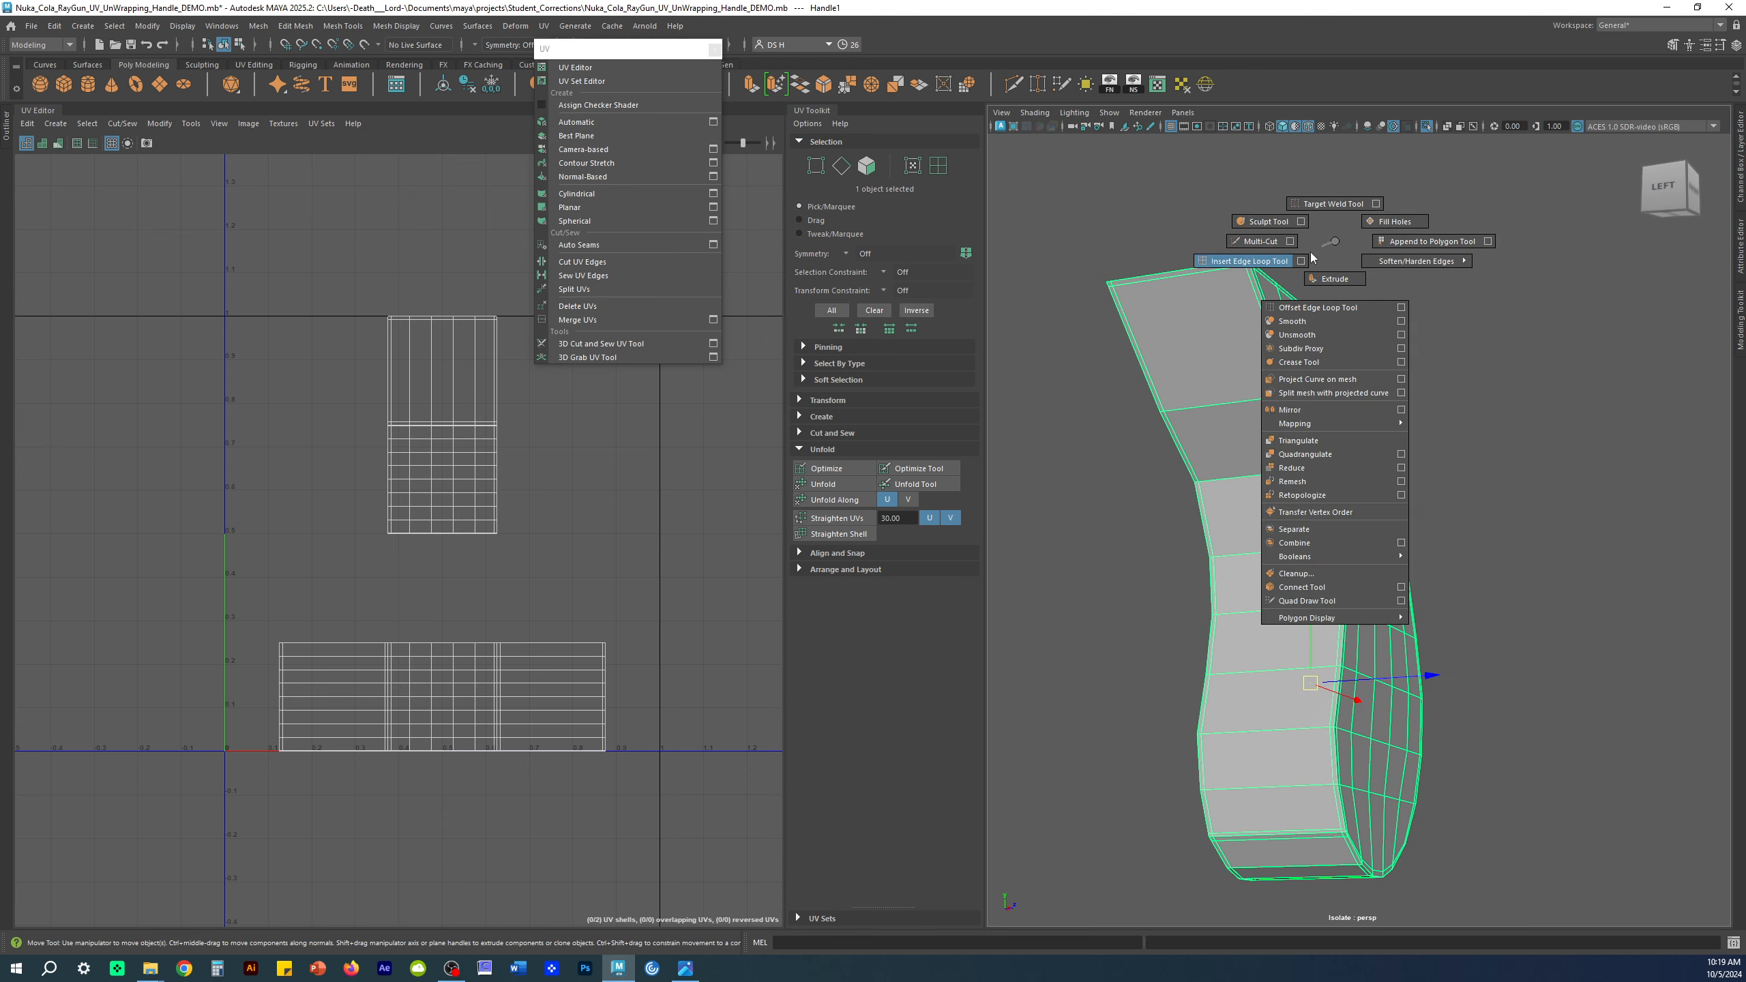
left_click(1249, 261)
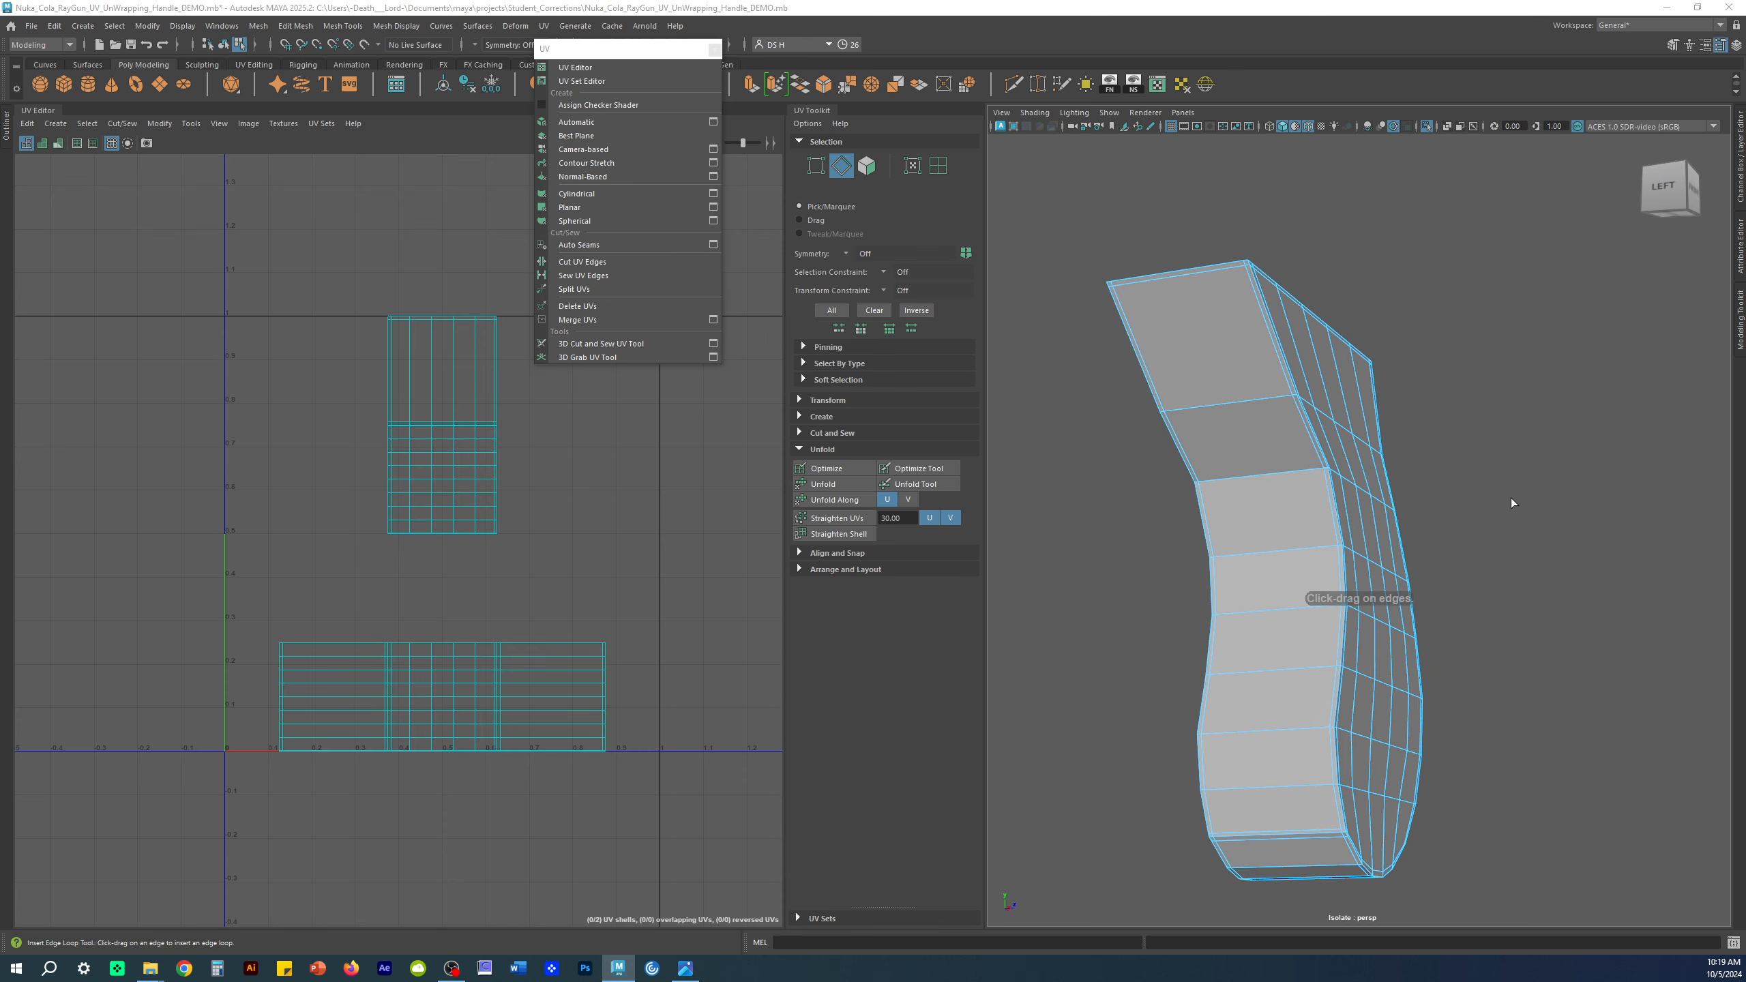
left_click_drag(1172, 137, 1473, 240)
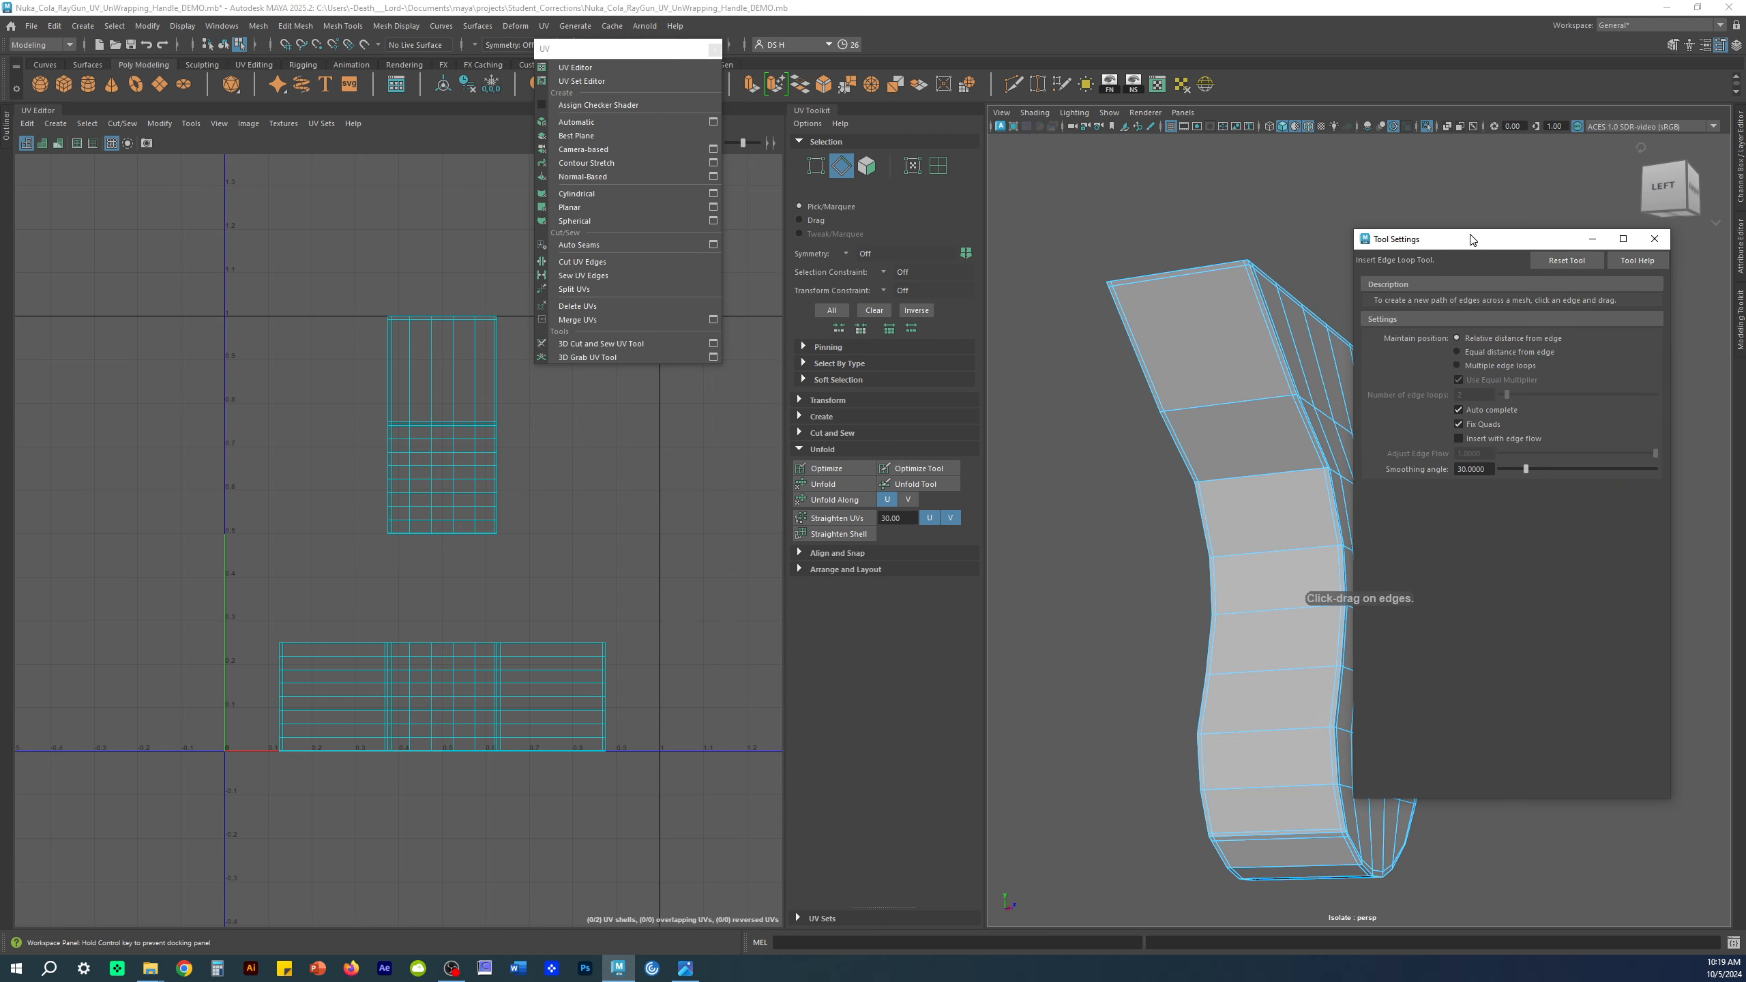
left_click(1485, 366)
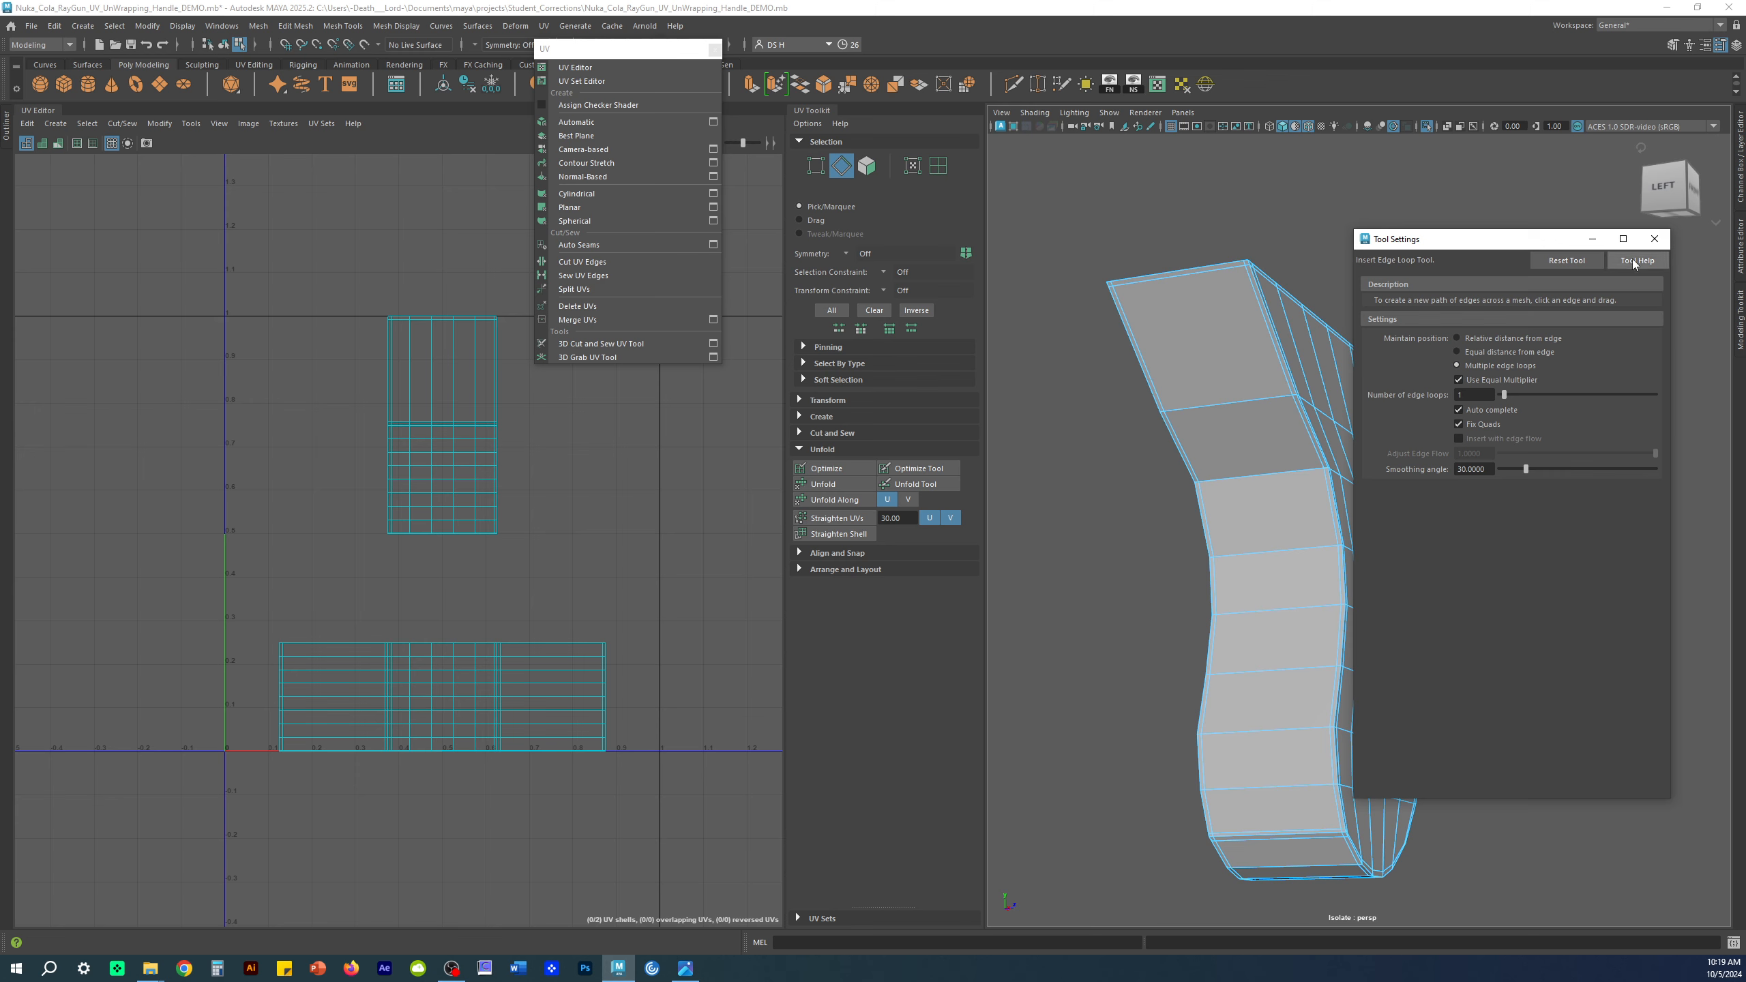
left_click(1655, 238)
left_click_drag(1126, 401, 1254, 382, "alt")
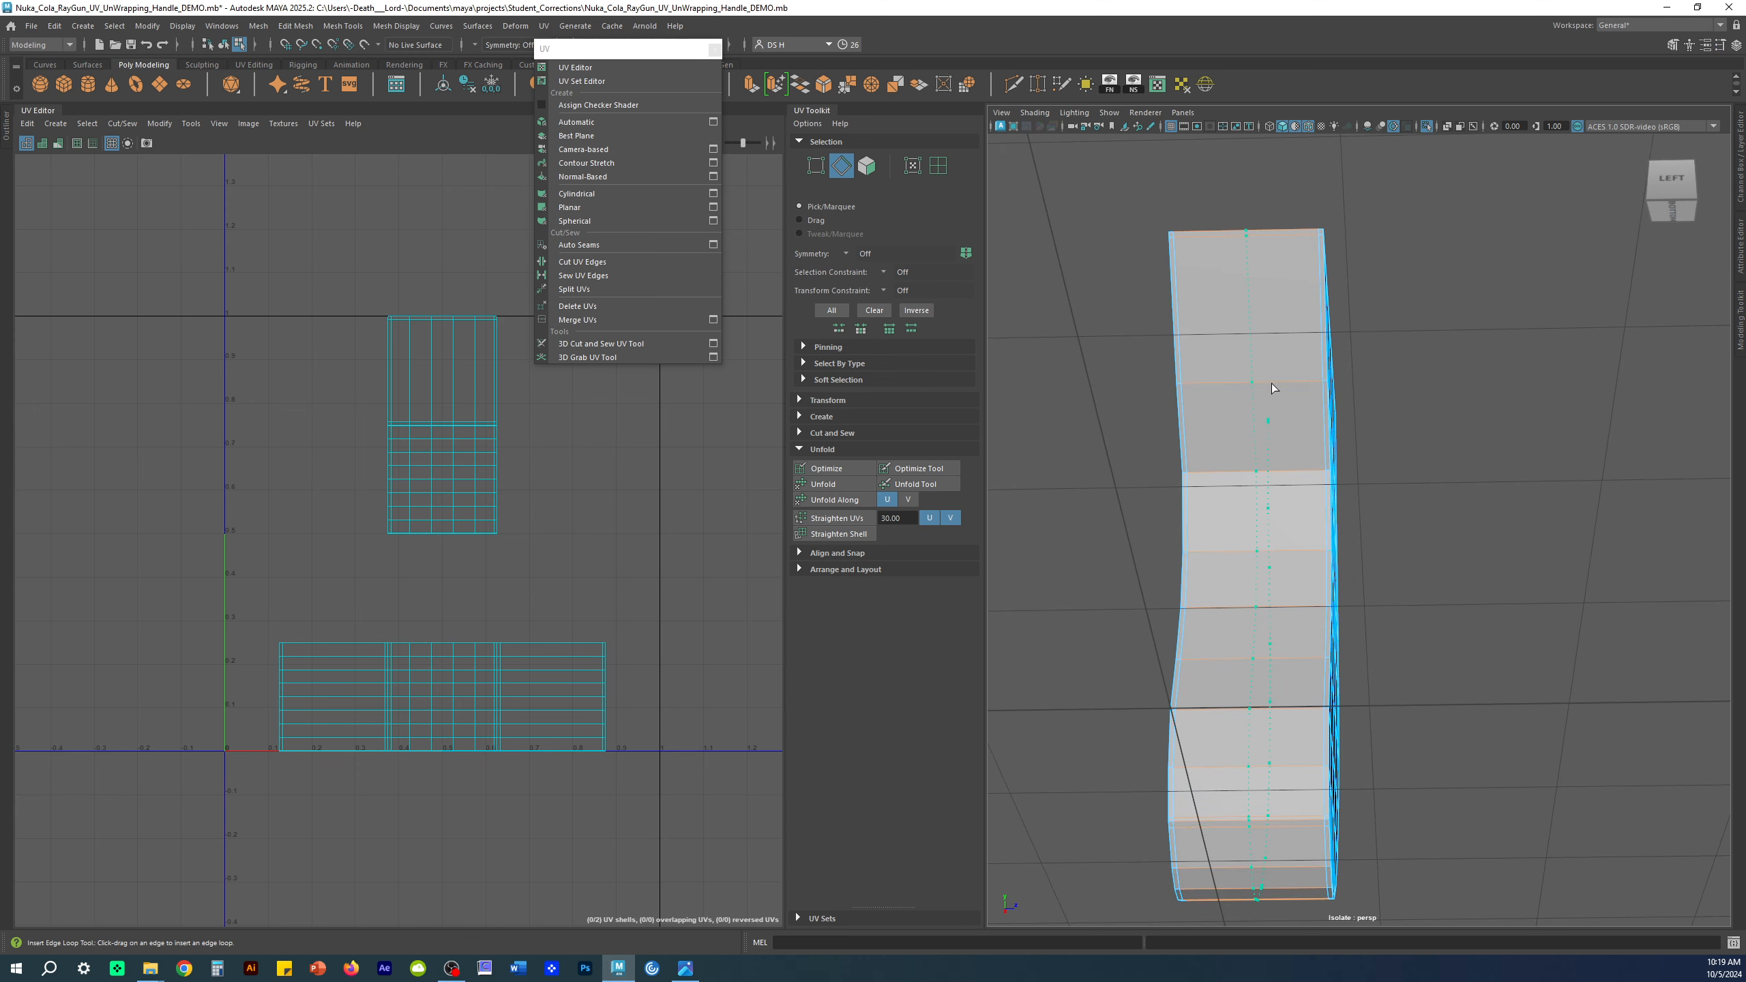
left_click(1251, 385)
left_click_drag(1399, 378, 1430, 437, "alt")
Step: Return to object mode, check the smoothed preview, then reselect the handle with smoothing off
key("F8")
left_click(1344, 391)
key("3")
left_click(1489, 395)
left_click(1298, 400)
key("1")
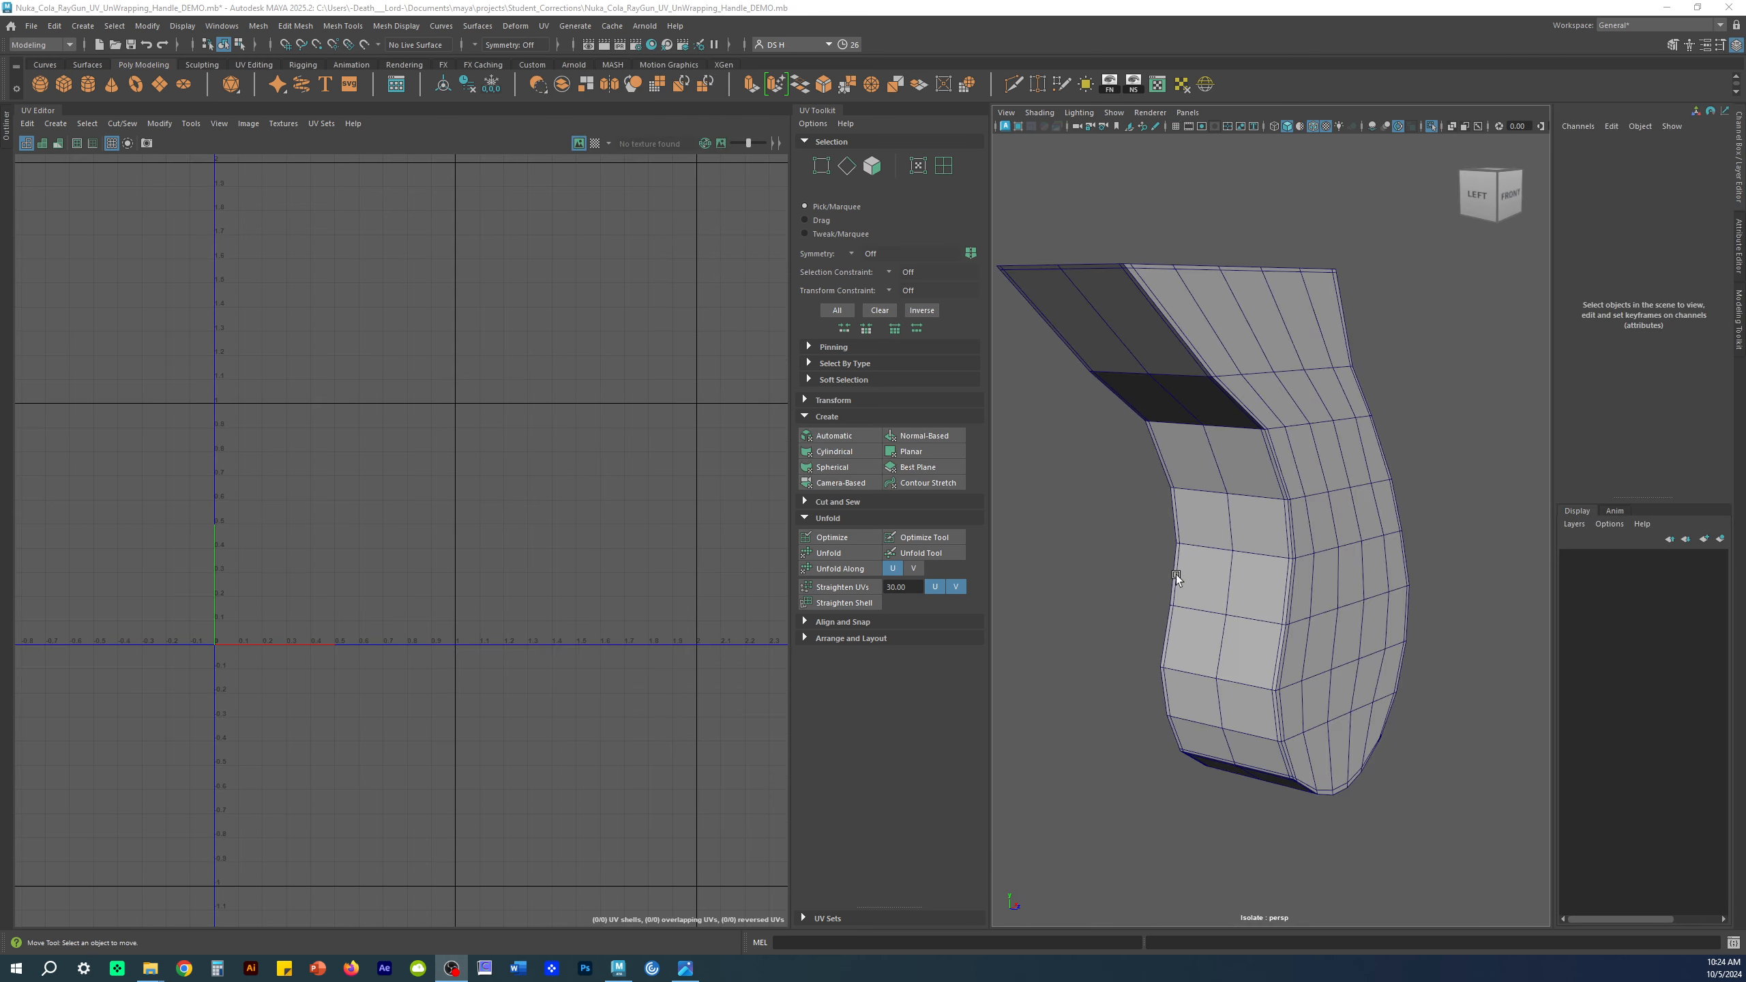
left_click_drag(1287, 437, 1244, 372, "alt")
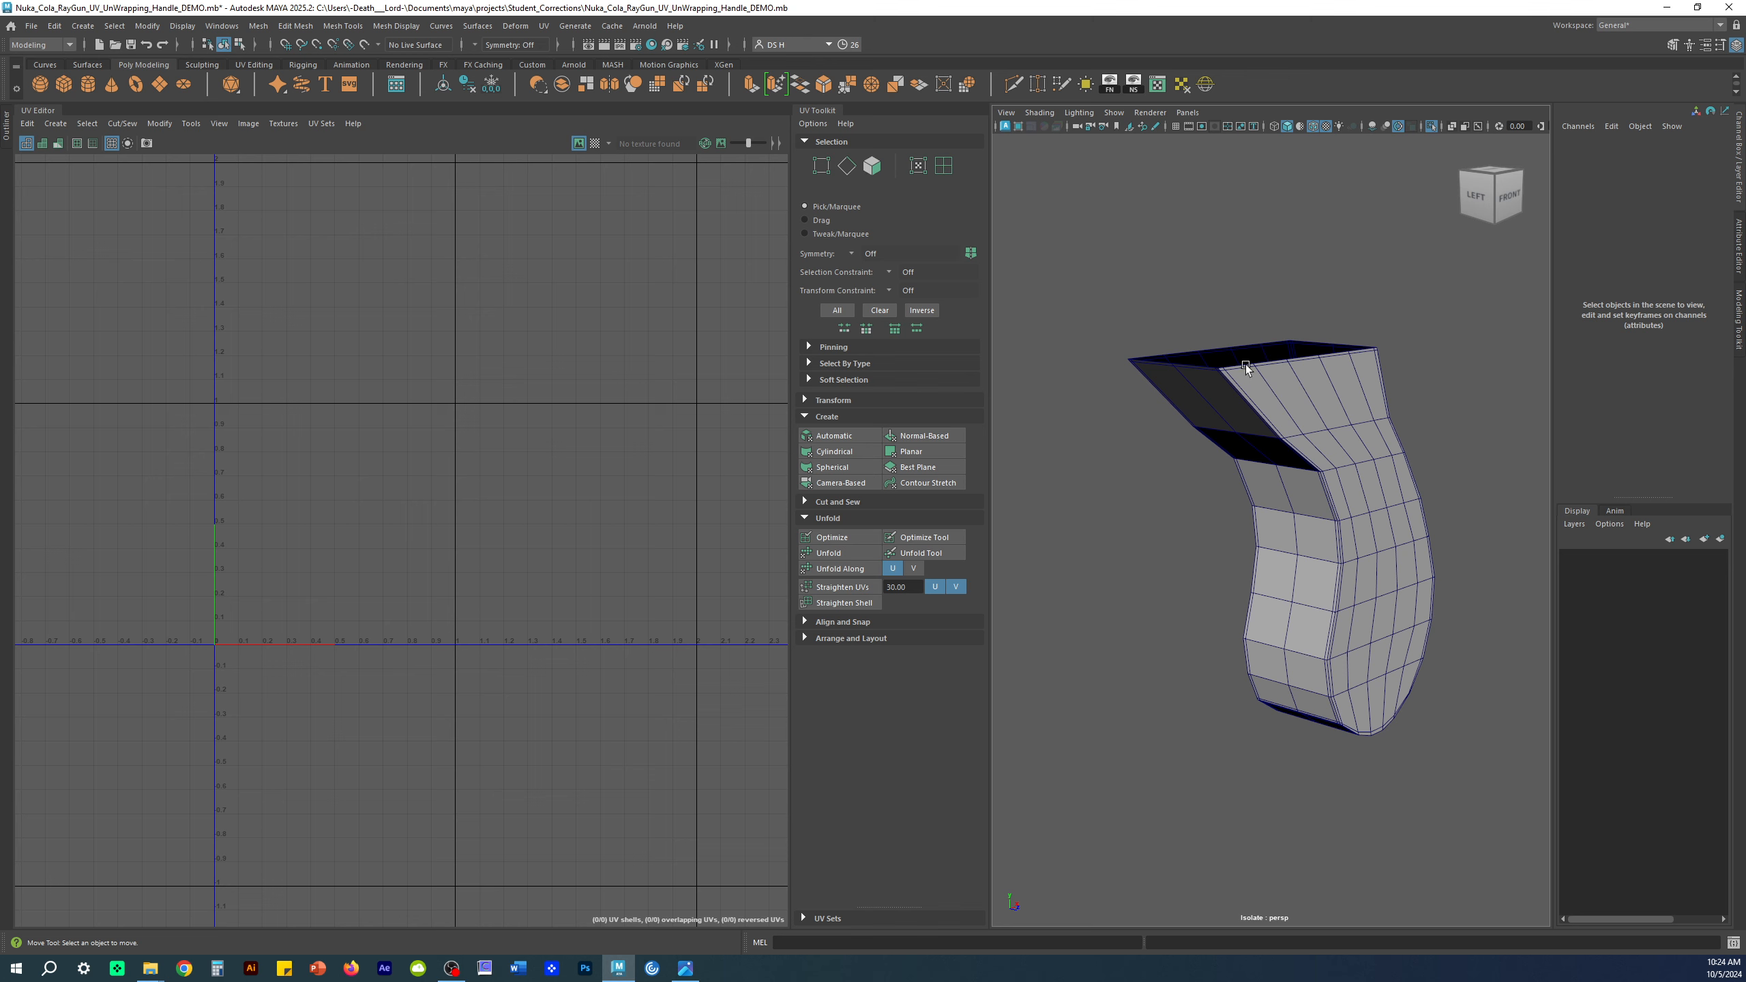
Step: Open Hypershade and position it so the node graph is readable
left_click(652, 45)
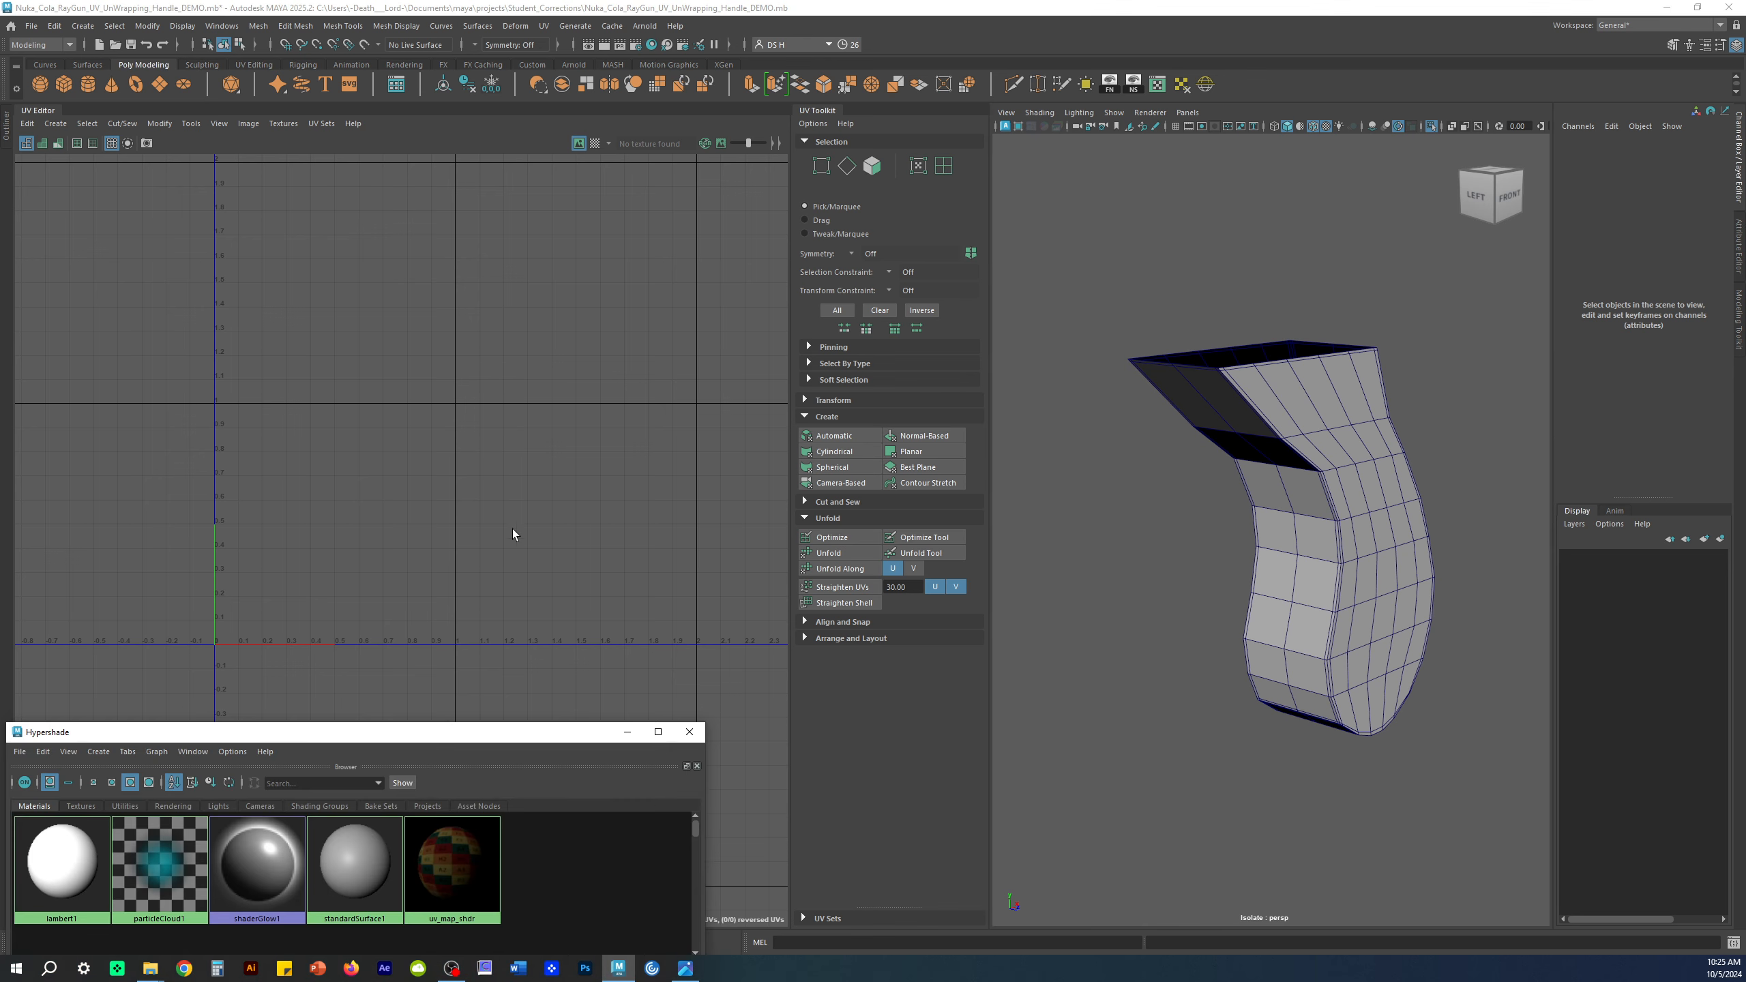
left_click_drag(550, 733, 601, 176)
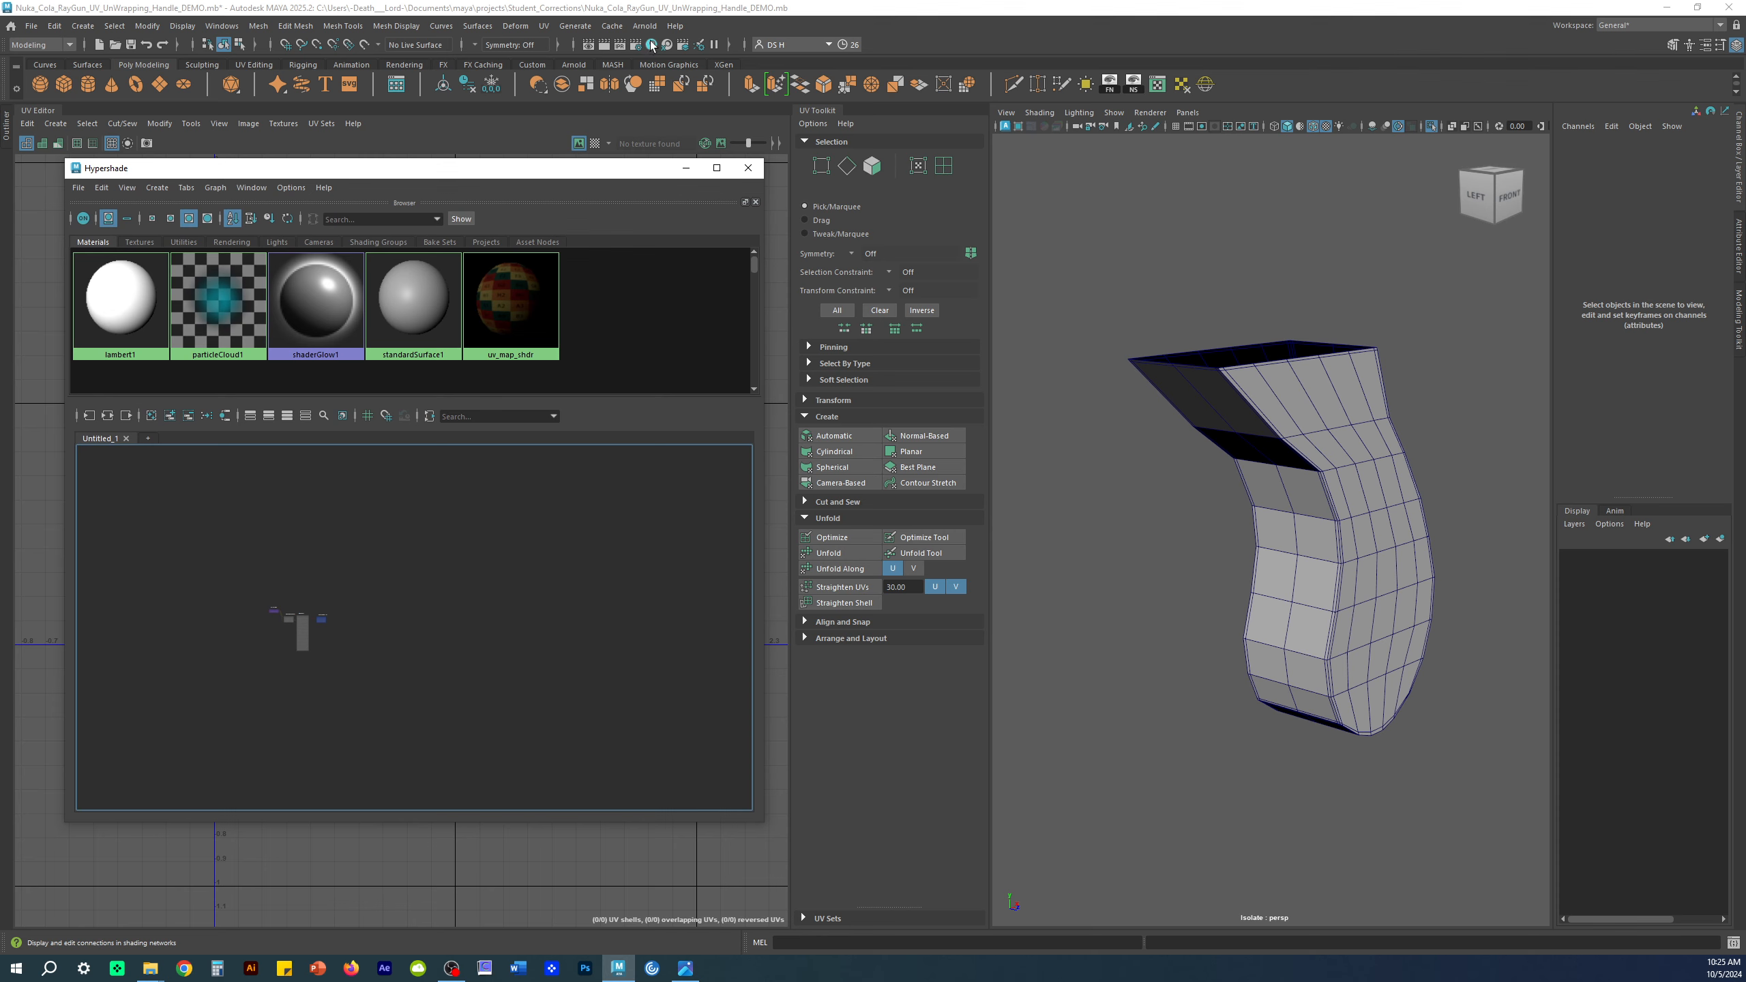
left_click_drag(409, 168, 394, 137)
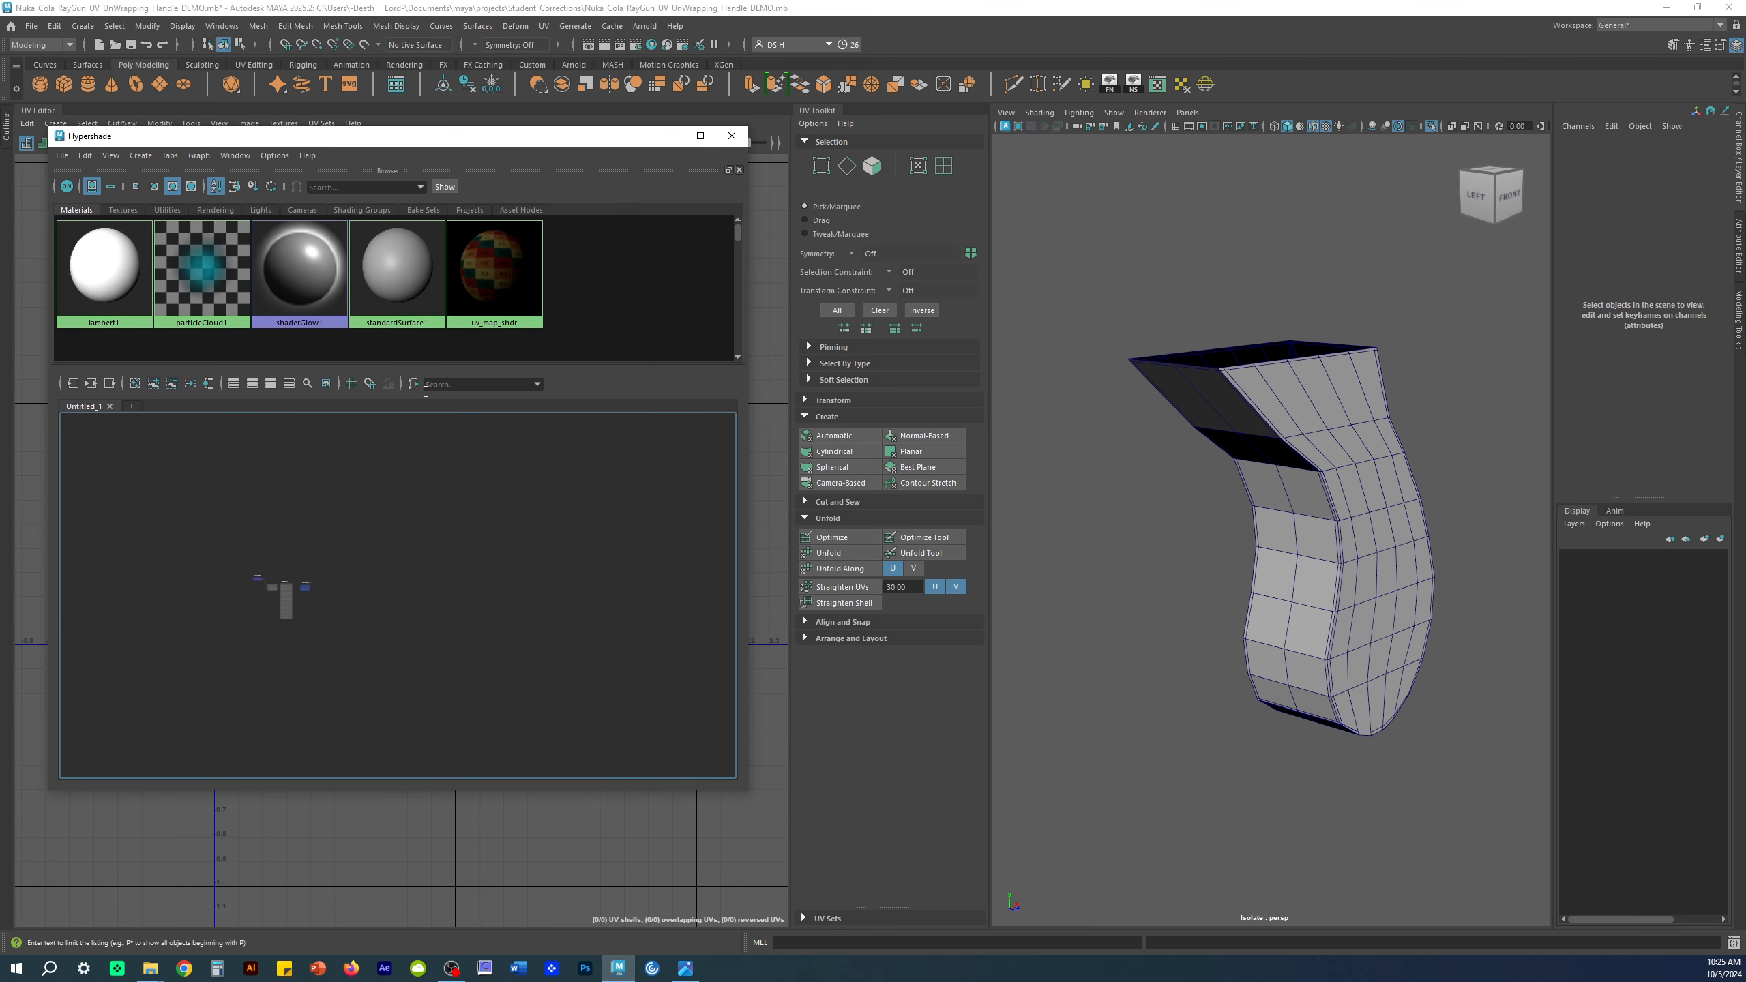
scroll(263, 517, "up", 7)
middle_click_drag(436, 626, 455, 436, "alt")
scroll(474, 484, "up", 2)
middle_click_drag(460, 505, 482, 350, "alt")
scroll(519, 494, "up", 1)
middle_click_drag(524, 495, 549, 478, "alt")
Step: Select uv_map_shdr and graph its input and output connections
left_click_drag(378, 490, 397, 470)
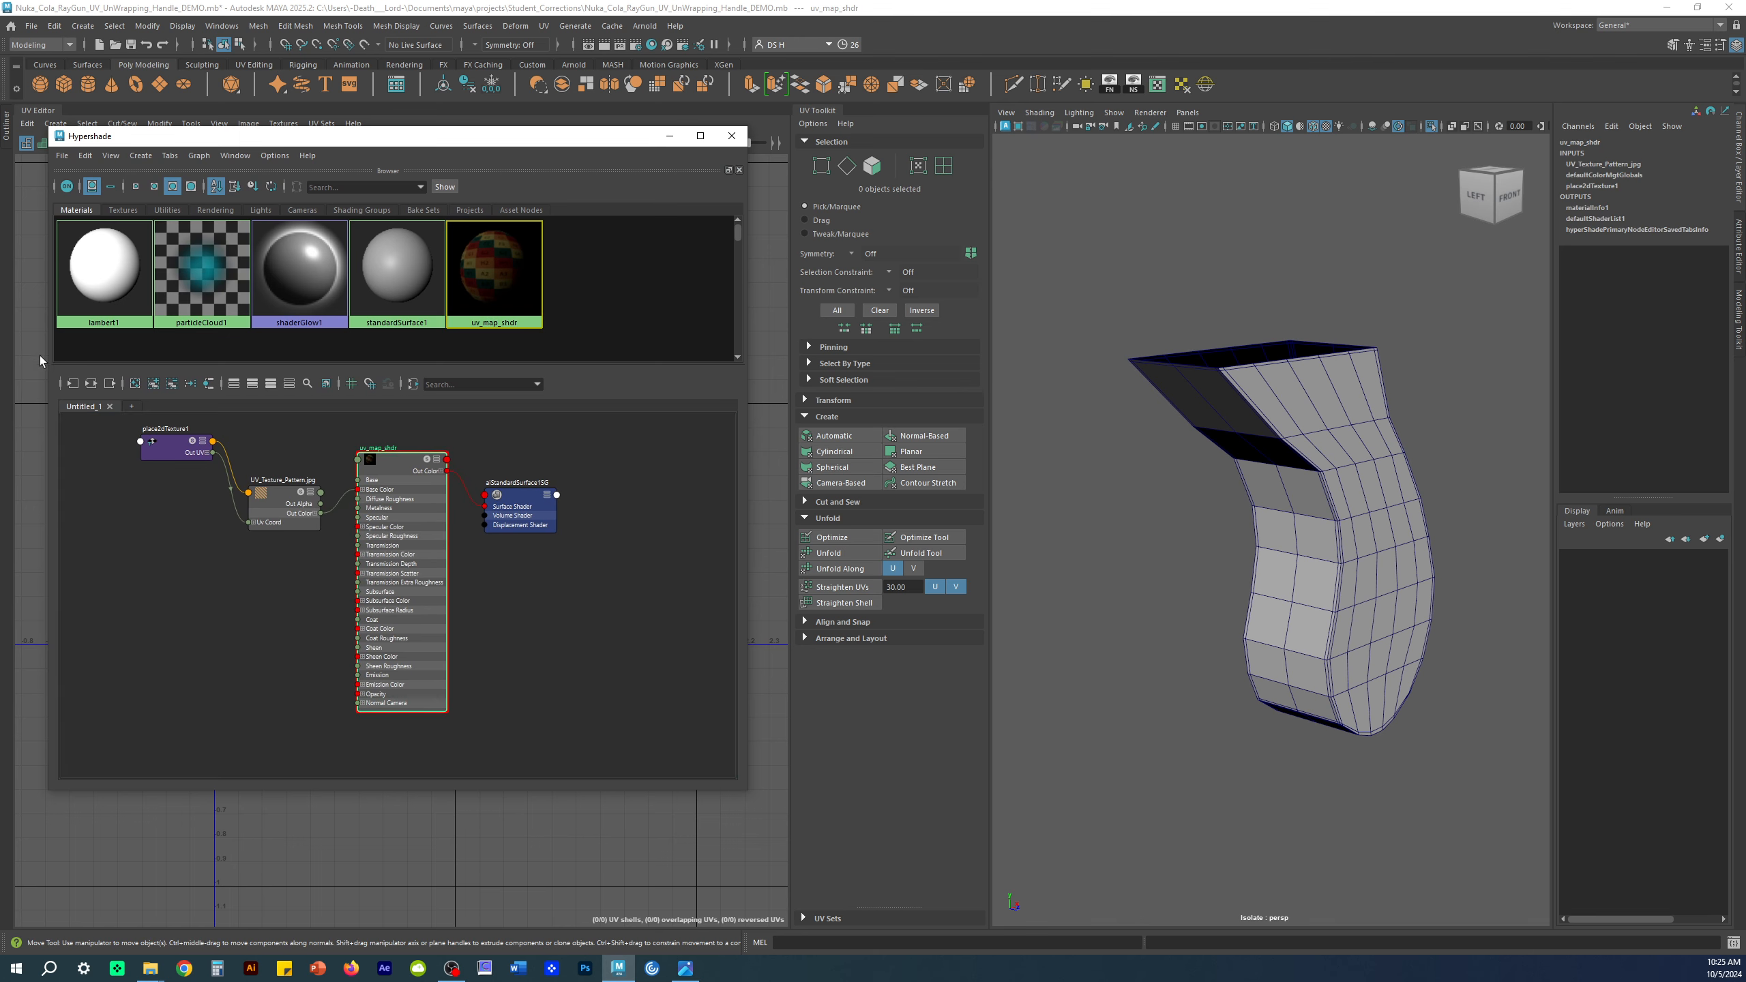
left_click(95, 386)
middle_click_drag(302, 586, 315, 585, "alt")
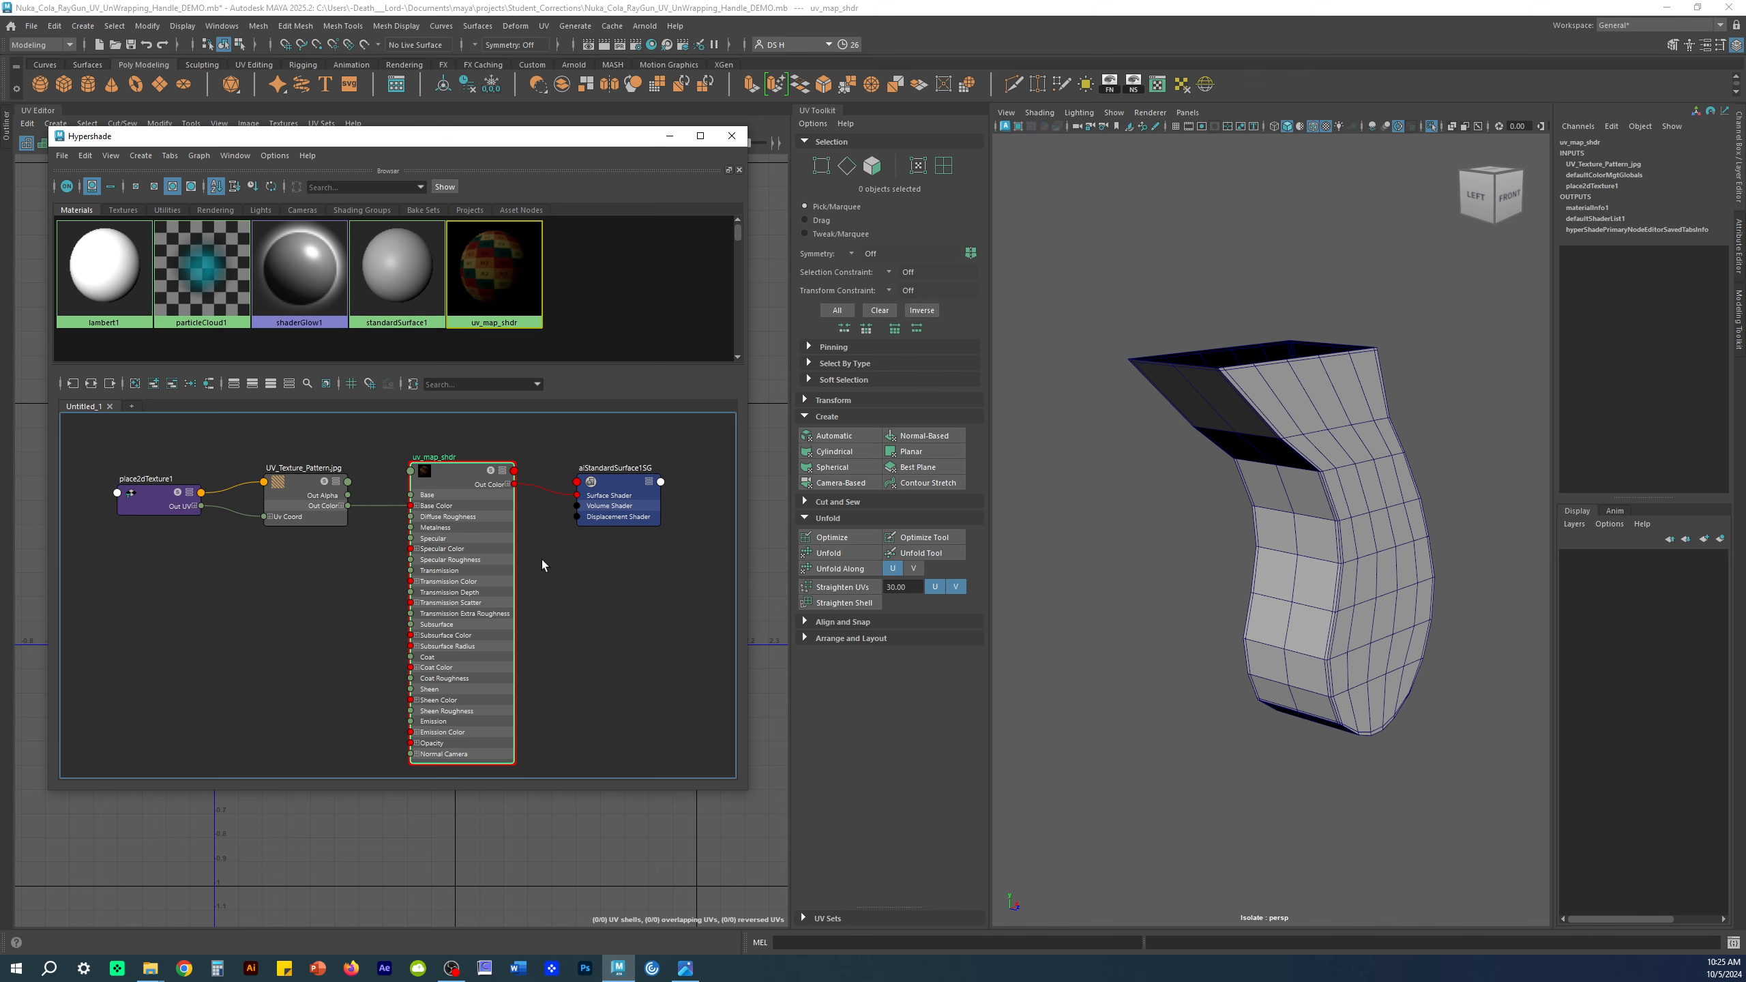
left_click_drag(1181, 670, 1208, 623, "alt")
Step: Turn on textured display (6) in the viewport and check the Shading menu
key("6")
mouse_move(1435, 680)
left_mouse_down("alt")
mouse_move(1157, 651)
mouse_move(1381, 654)
left_mouse_up("alt")
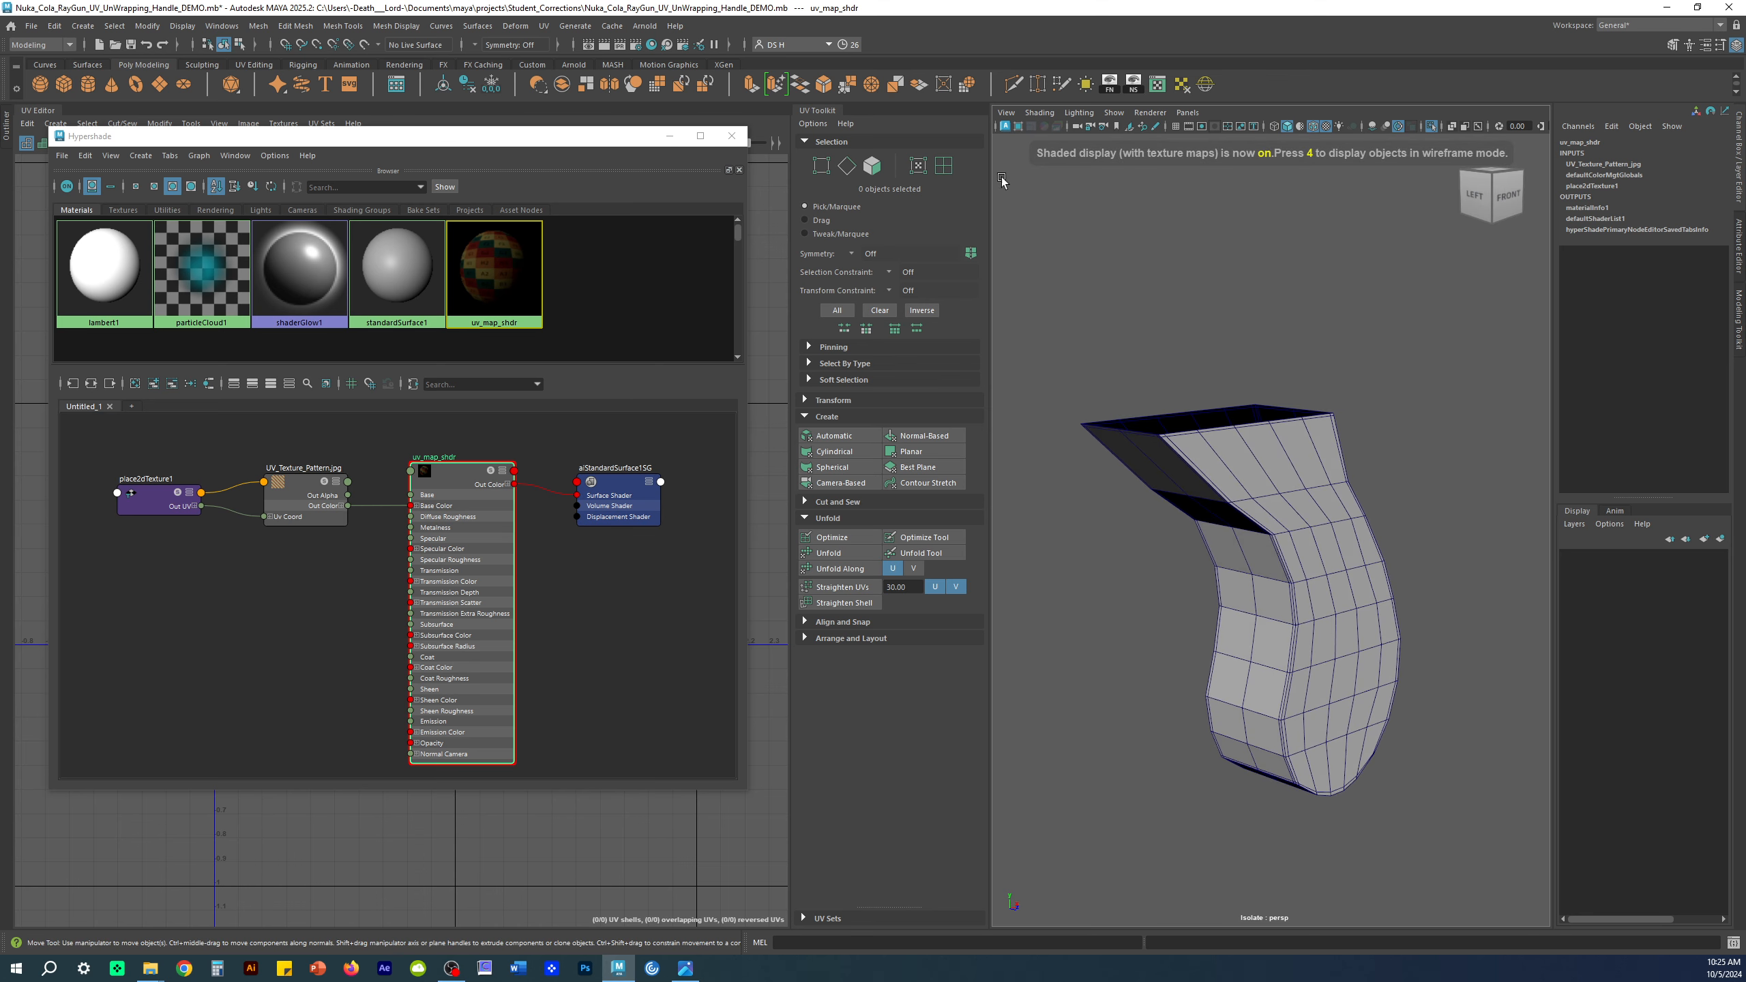
left_click(1040, 112)
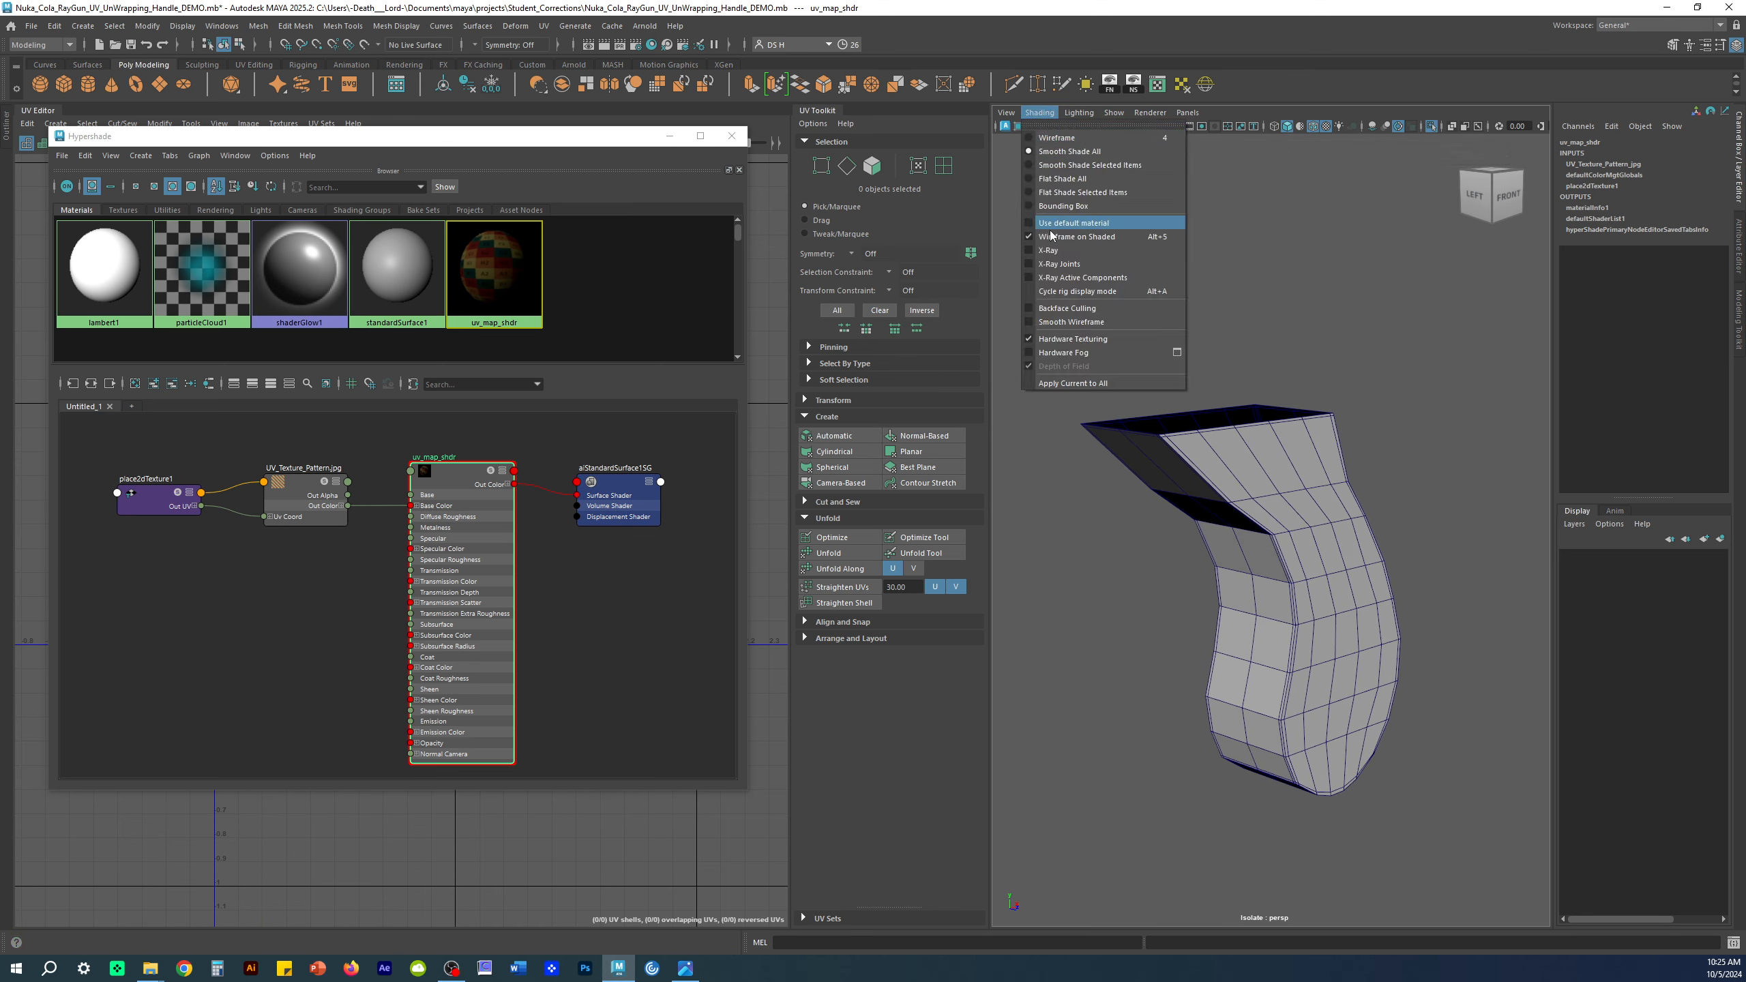
middle_click_drag(1320, 300, 1325, 282, "alt")
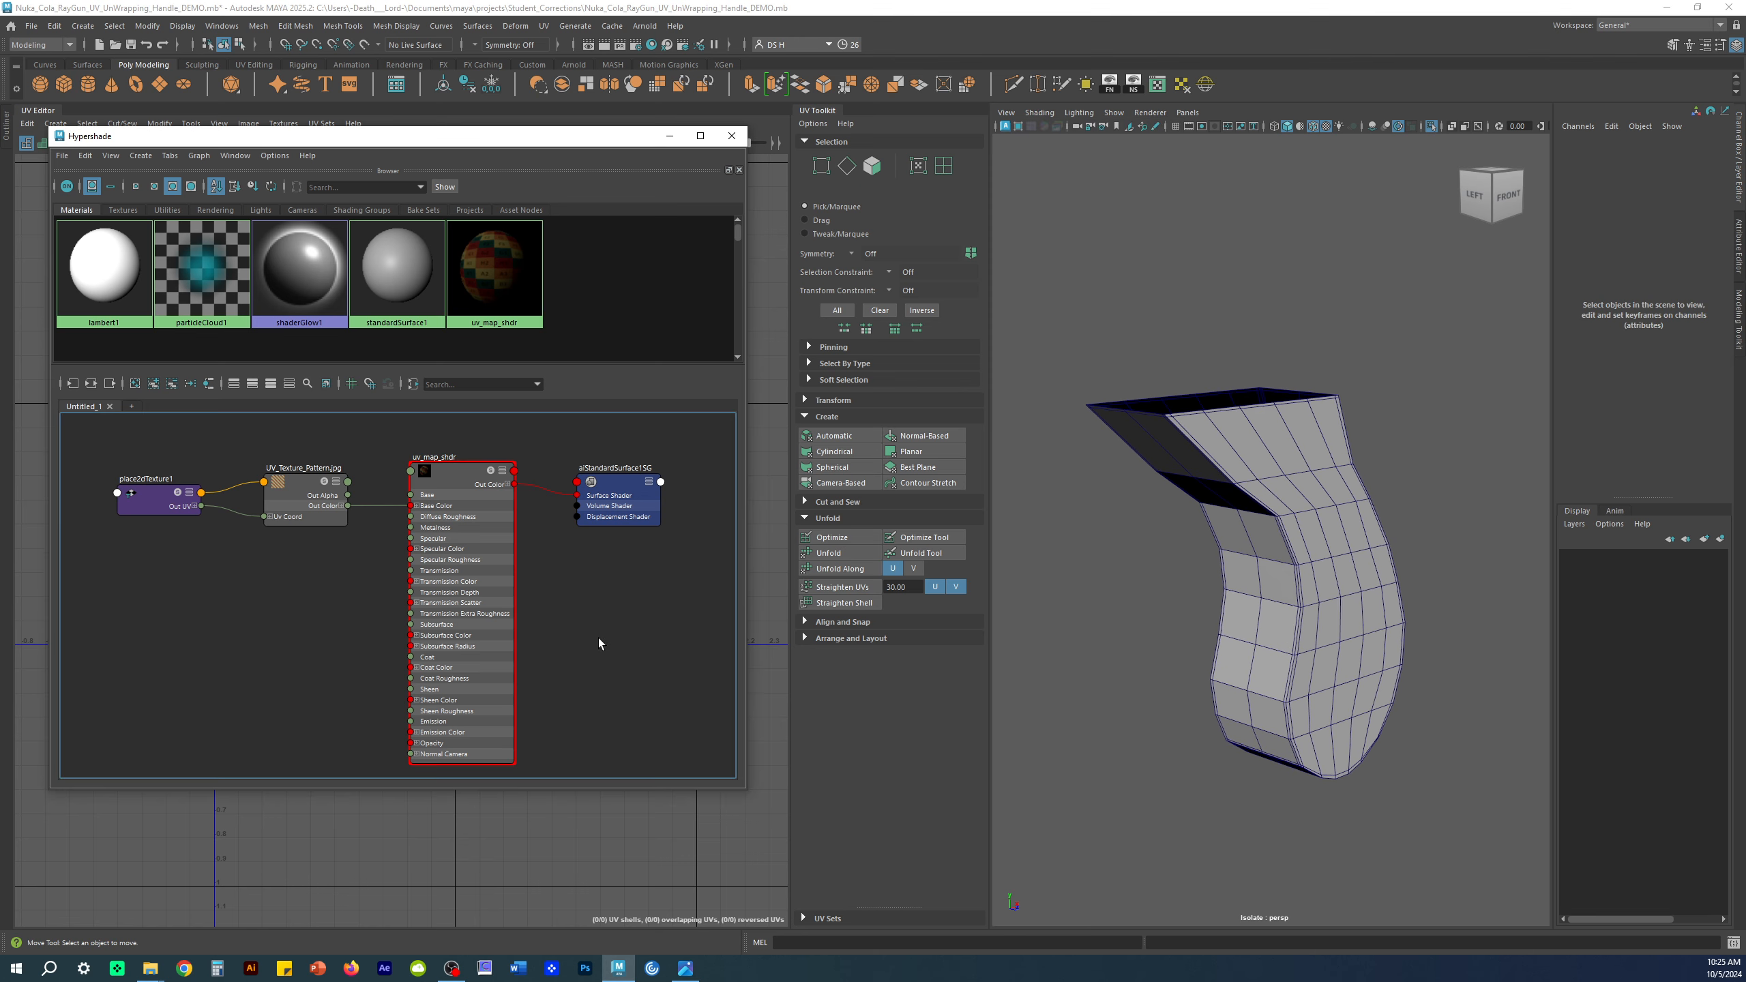
Step: Select the objects using uv_map_shdr and exit isolation to see the whole ray gun
right_click(432, 465)
left_click(589, 465)
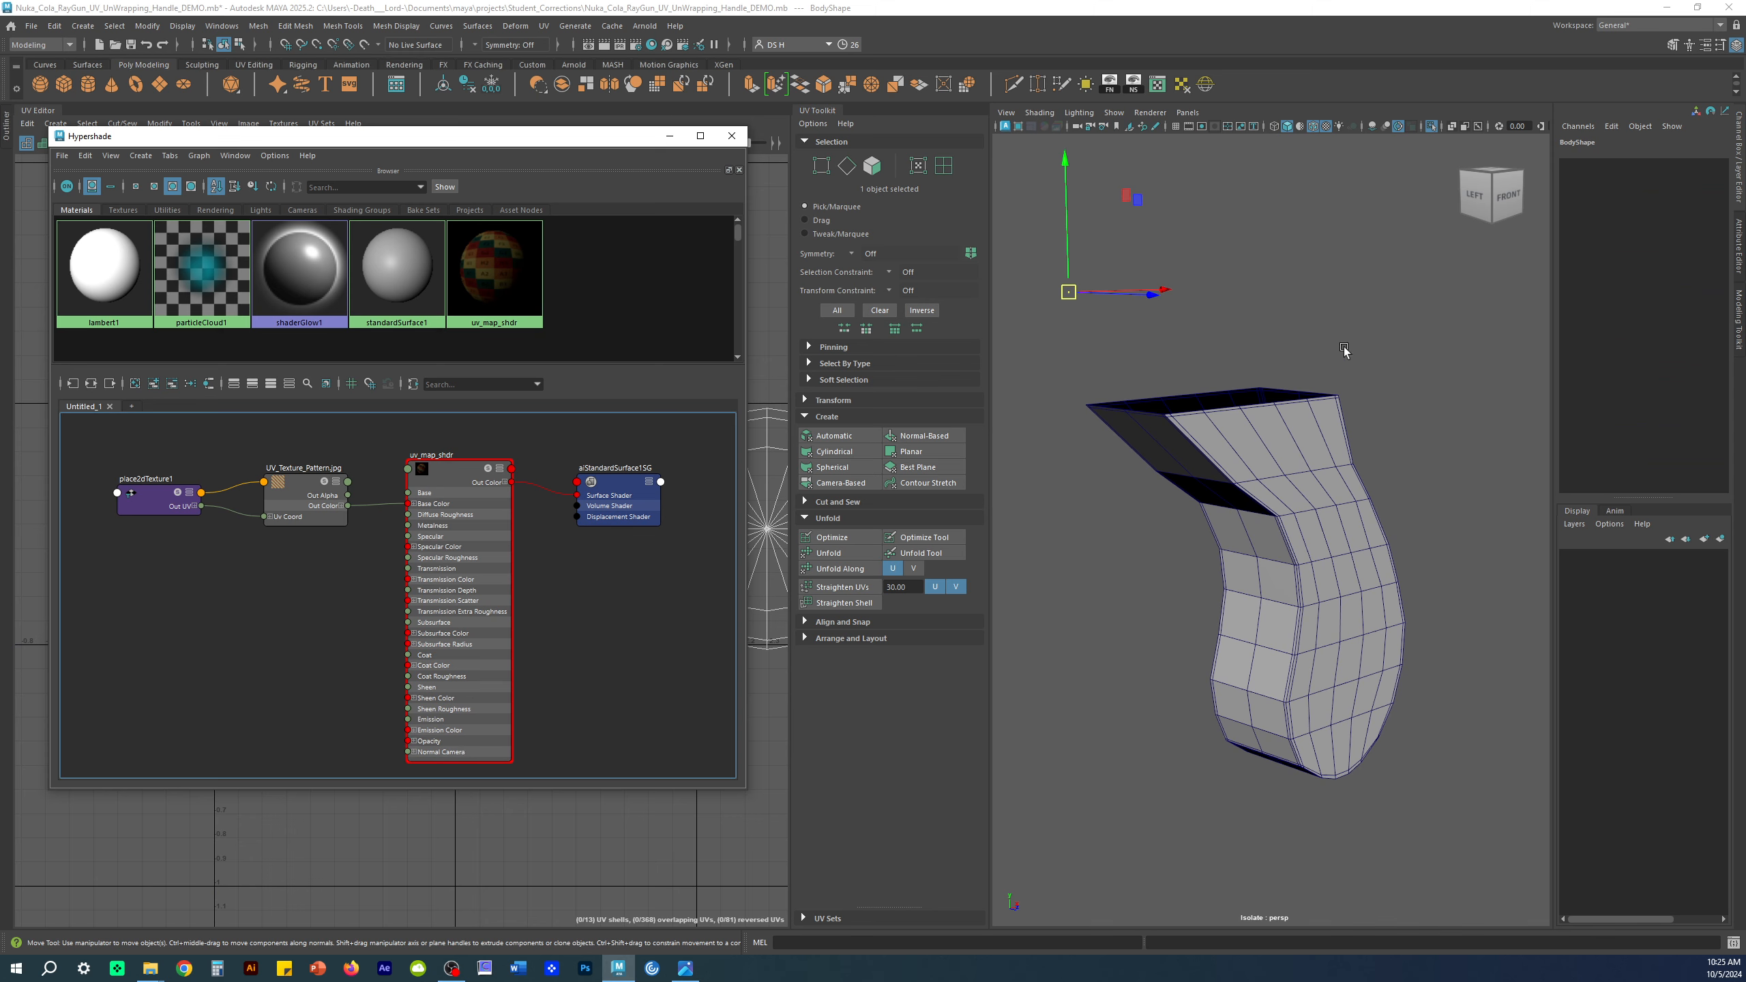
key("ctrl+1")
right_click_drag(1383, 593, 1186, 581, "alt")
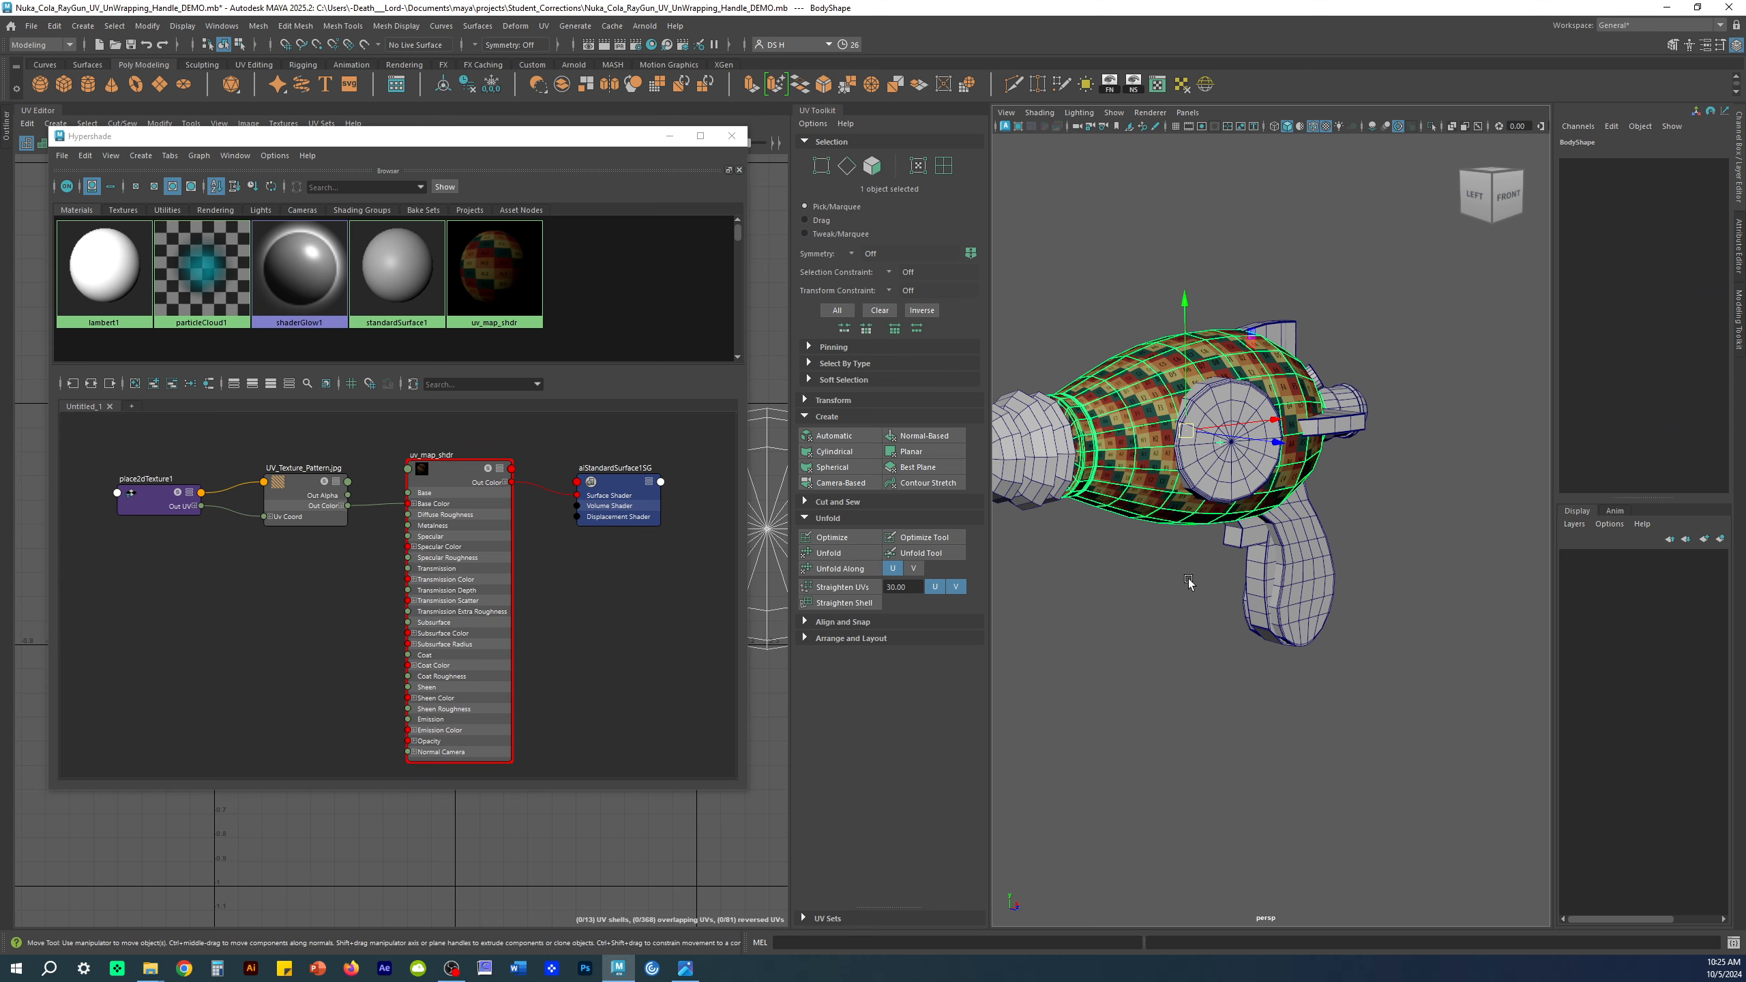
key("ctrl+1")
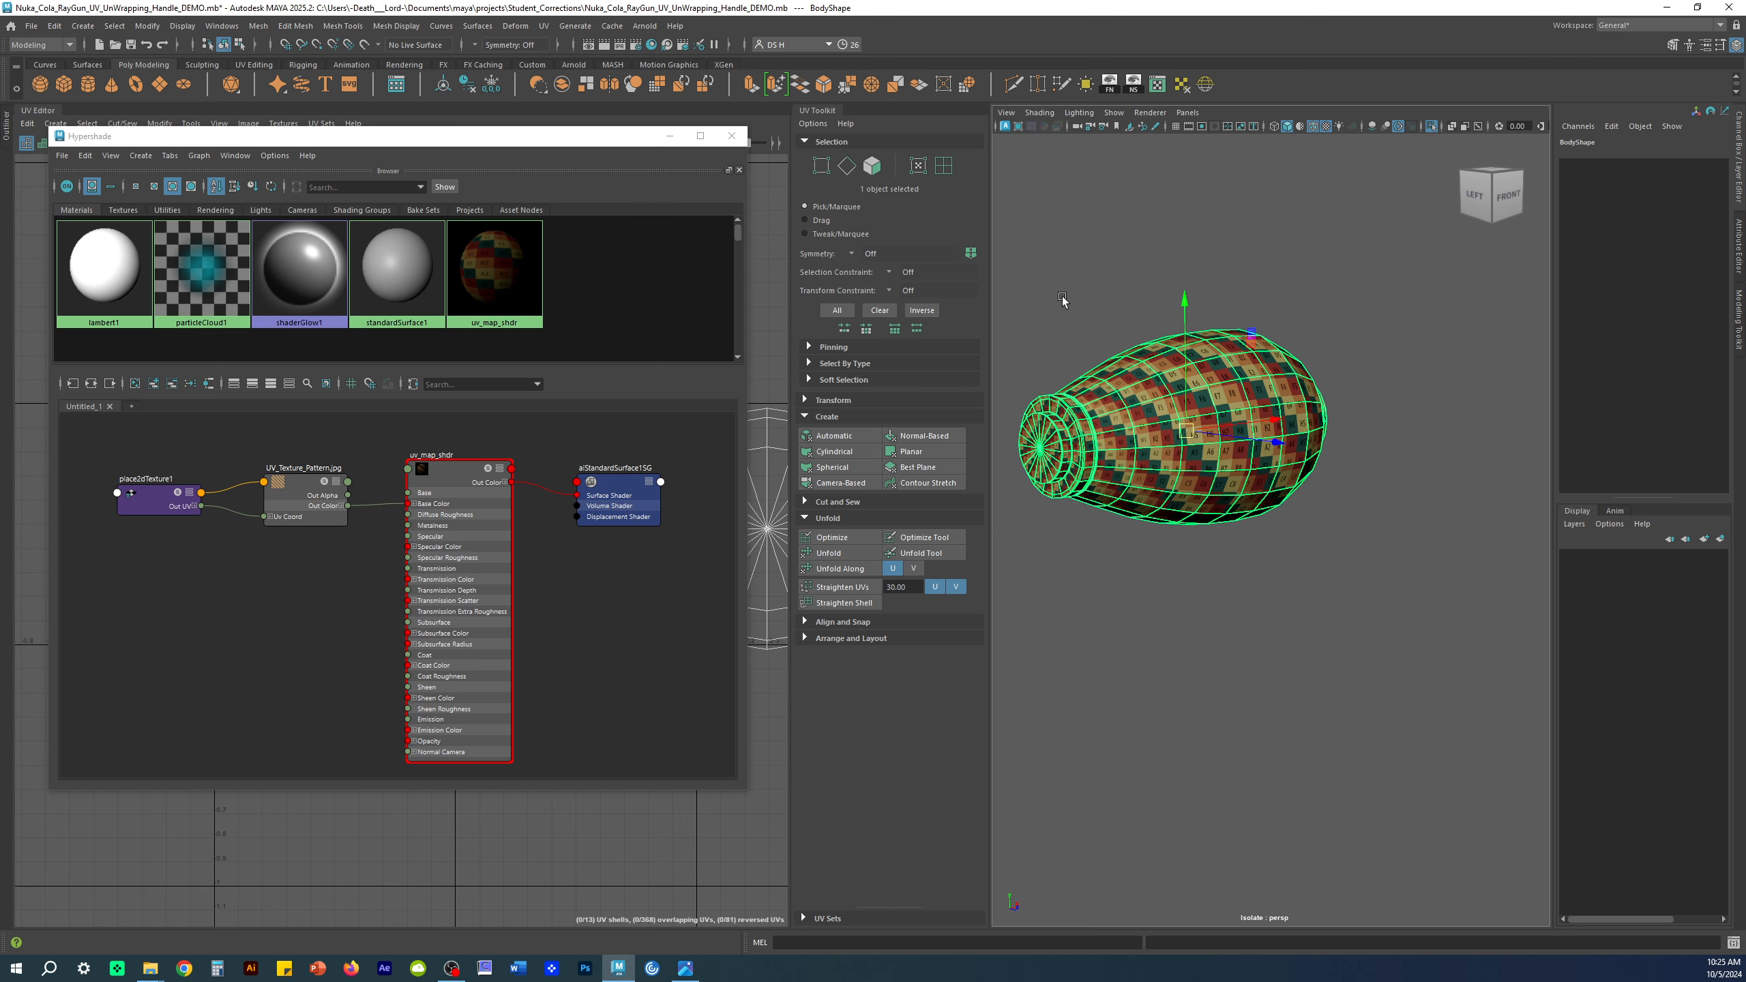
left_click(1061, 296)
key("ctrl+z")
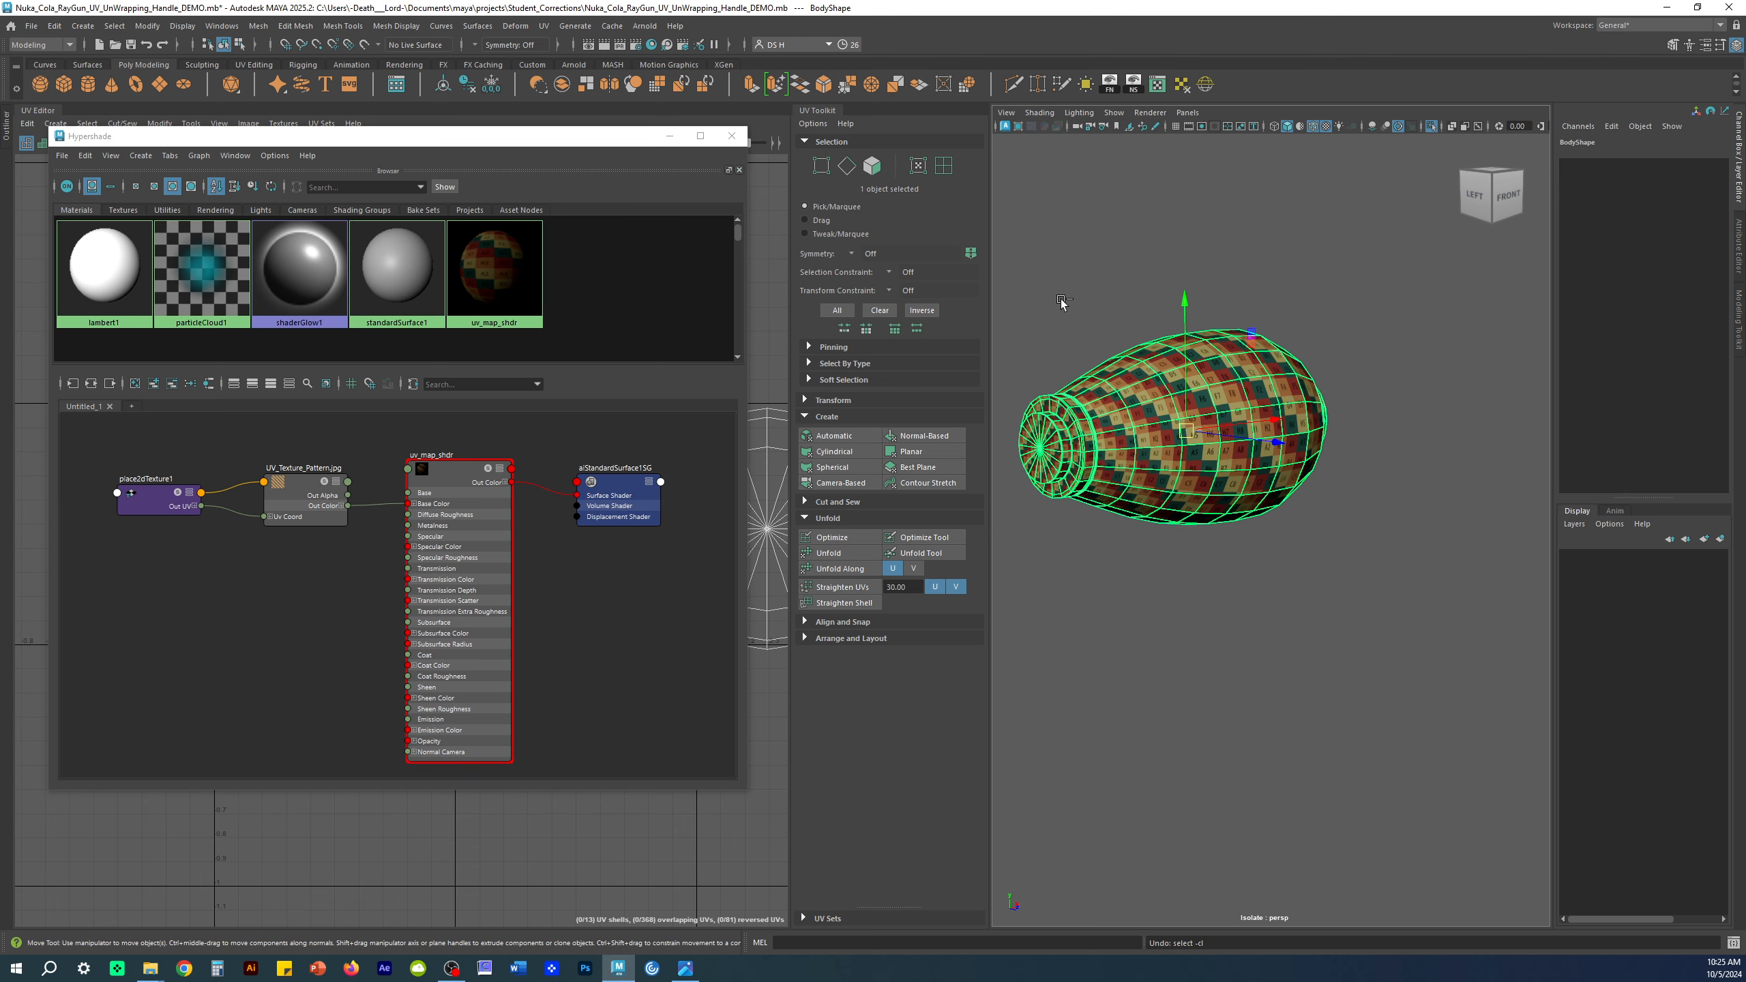
key("ctrl+1")
Step: Select Handle1 and assign the uv_map_shdr material to it
left_click(1064, 316)
left_click(1316, 583)
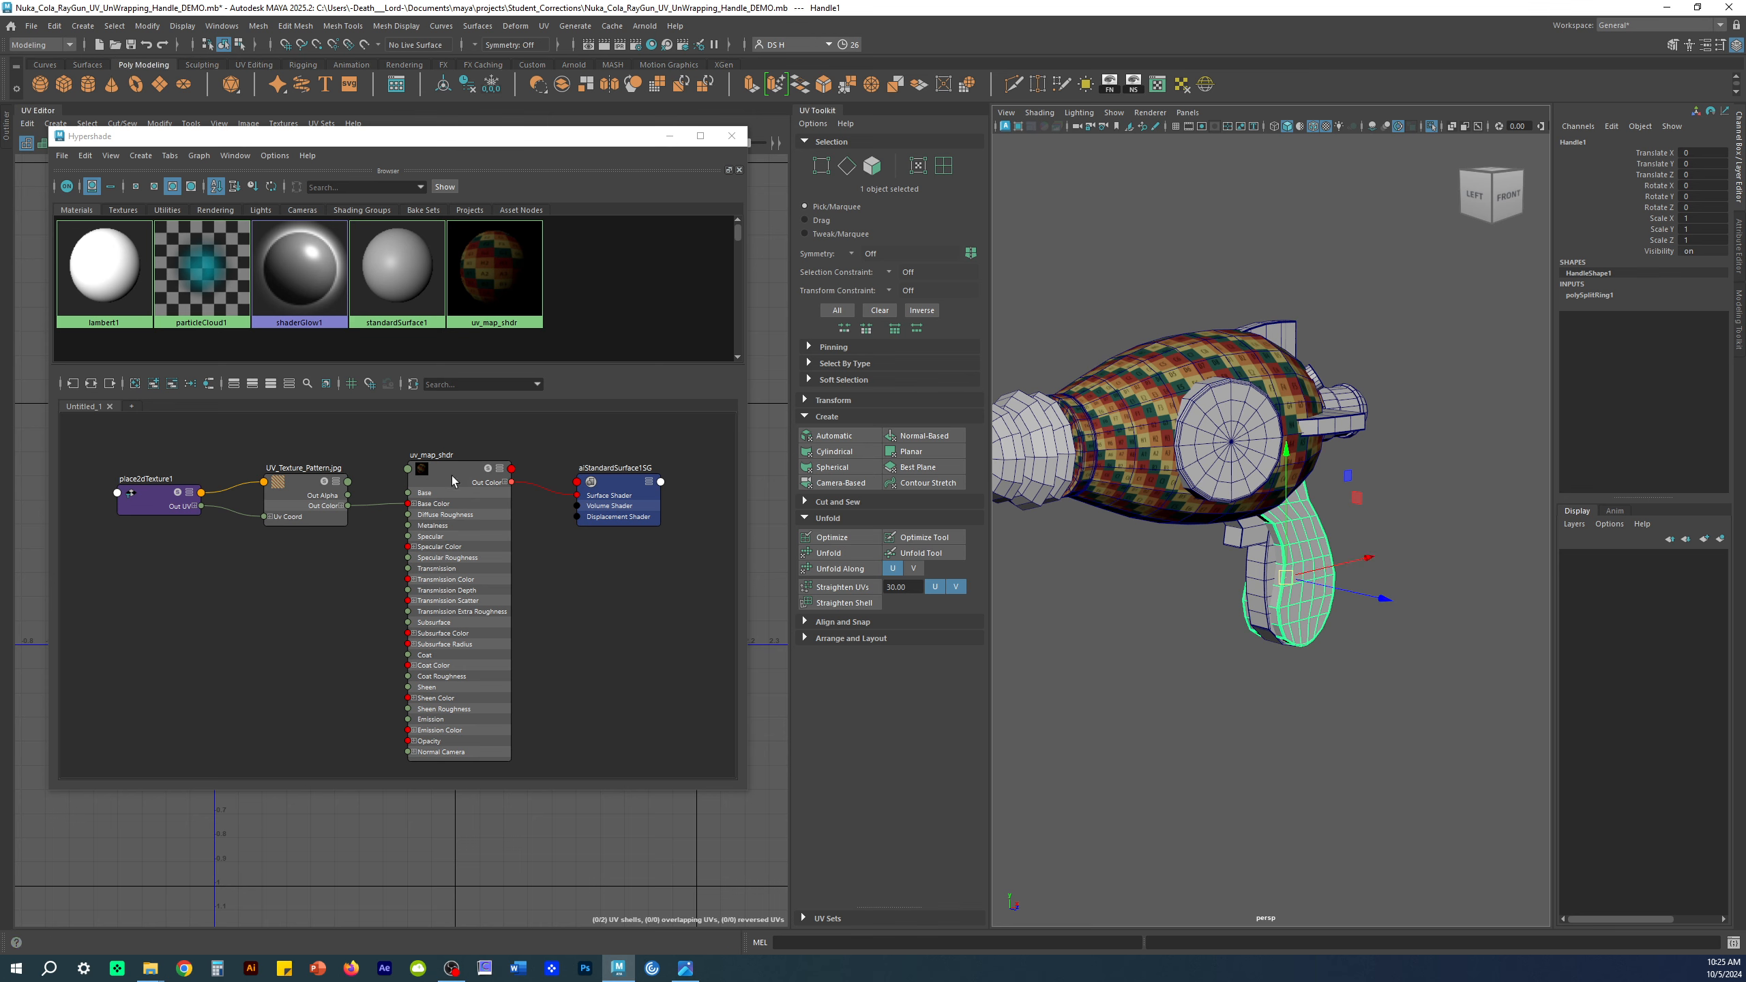
right_click_drag(460, 473, 459, 337)
left_click(1072, 693)
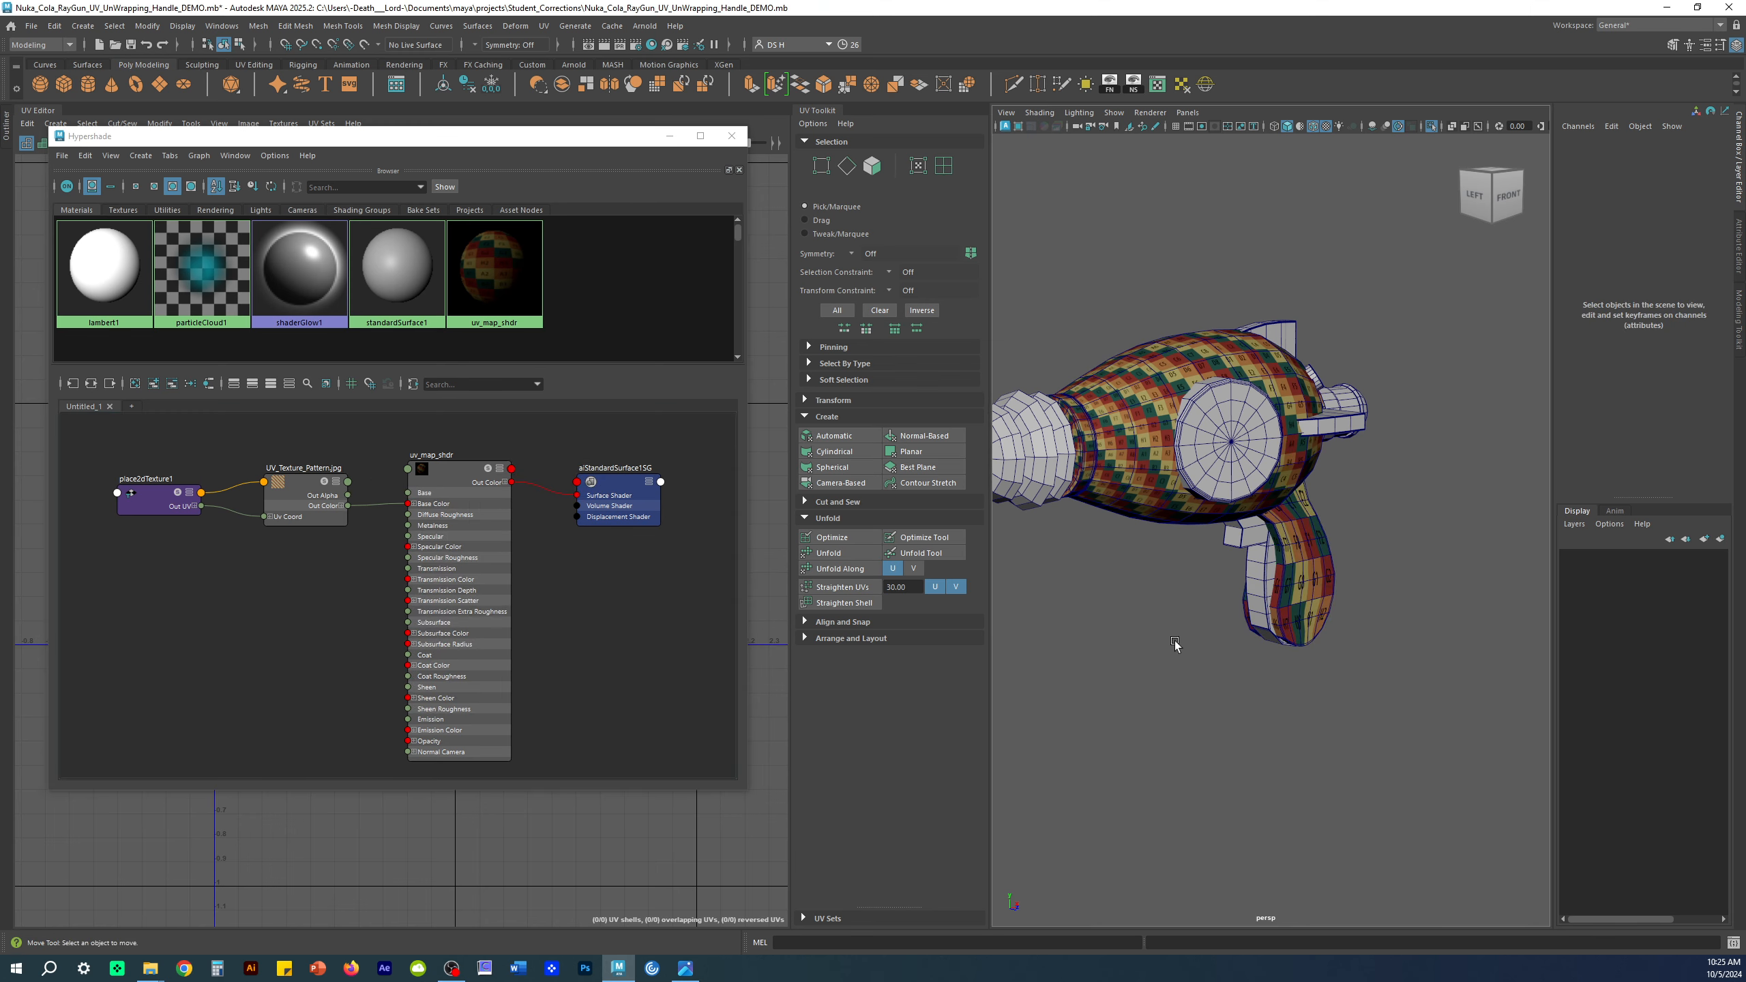
left_click_drag(1177, 644, 1154, 616, "alt")
scroll(1155, 616, "up", 5)
Step: Select the handle, toggle textured display off and on with 5/6, and check the Shading menu
left_click(1323, 520)
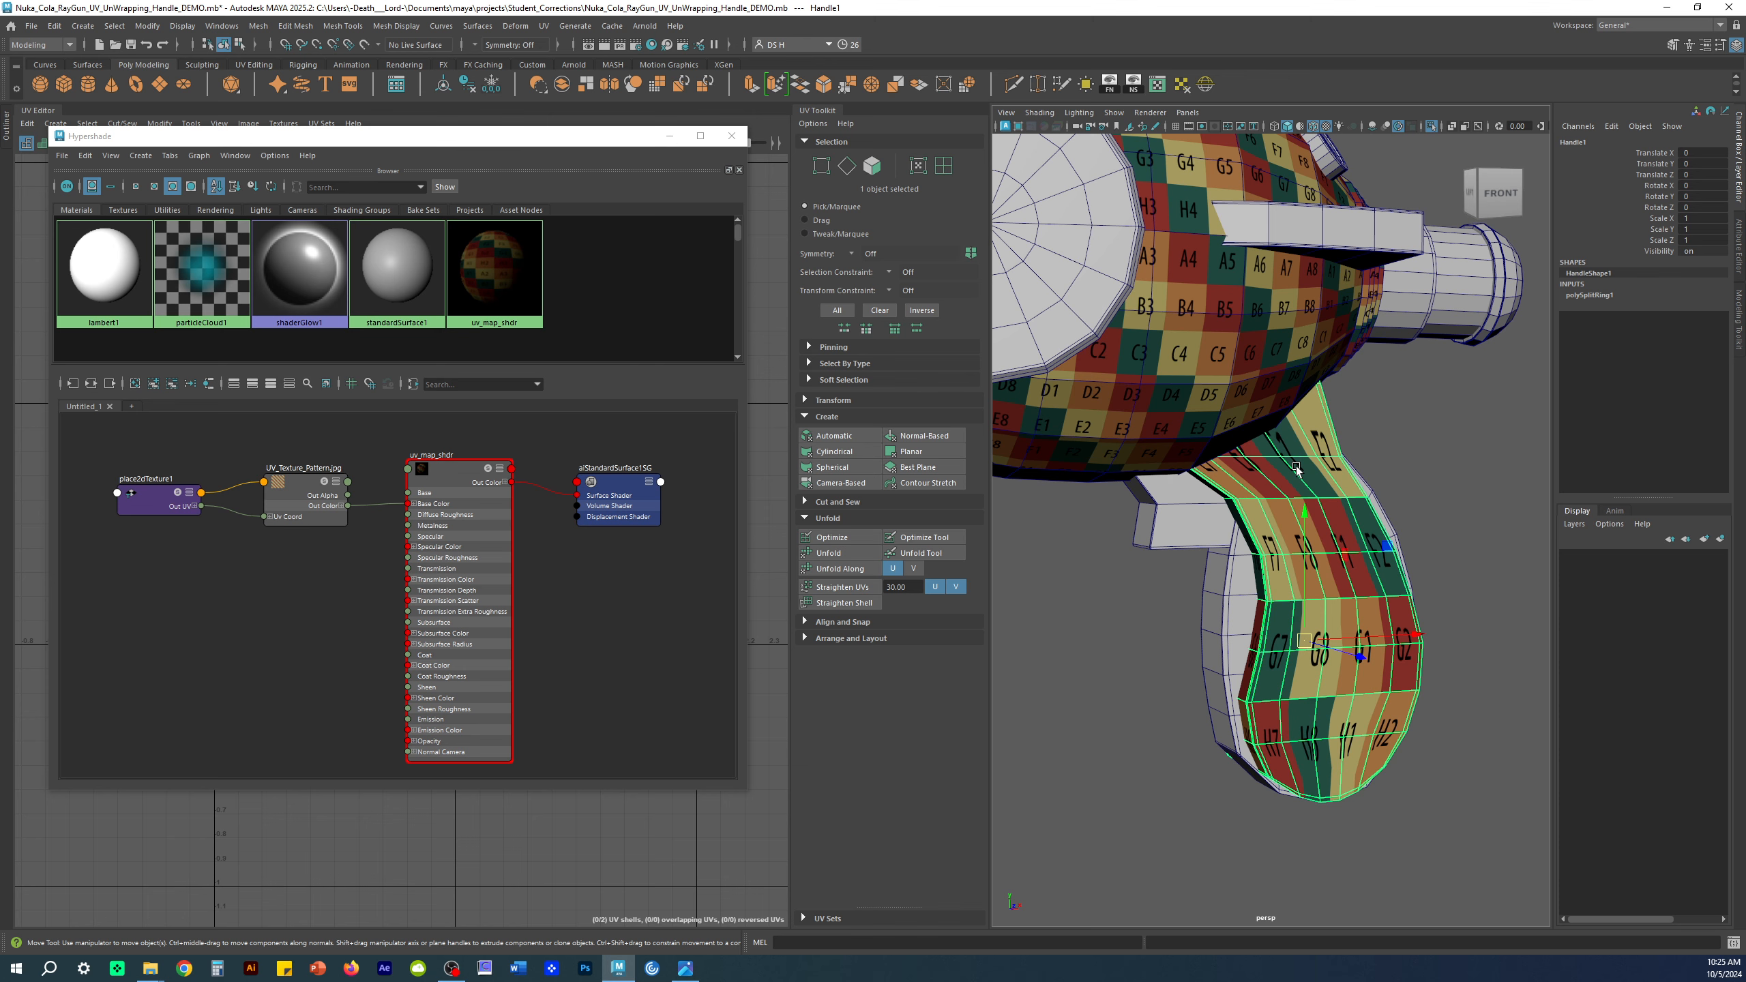
key("5")
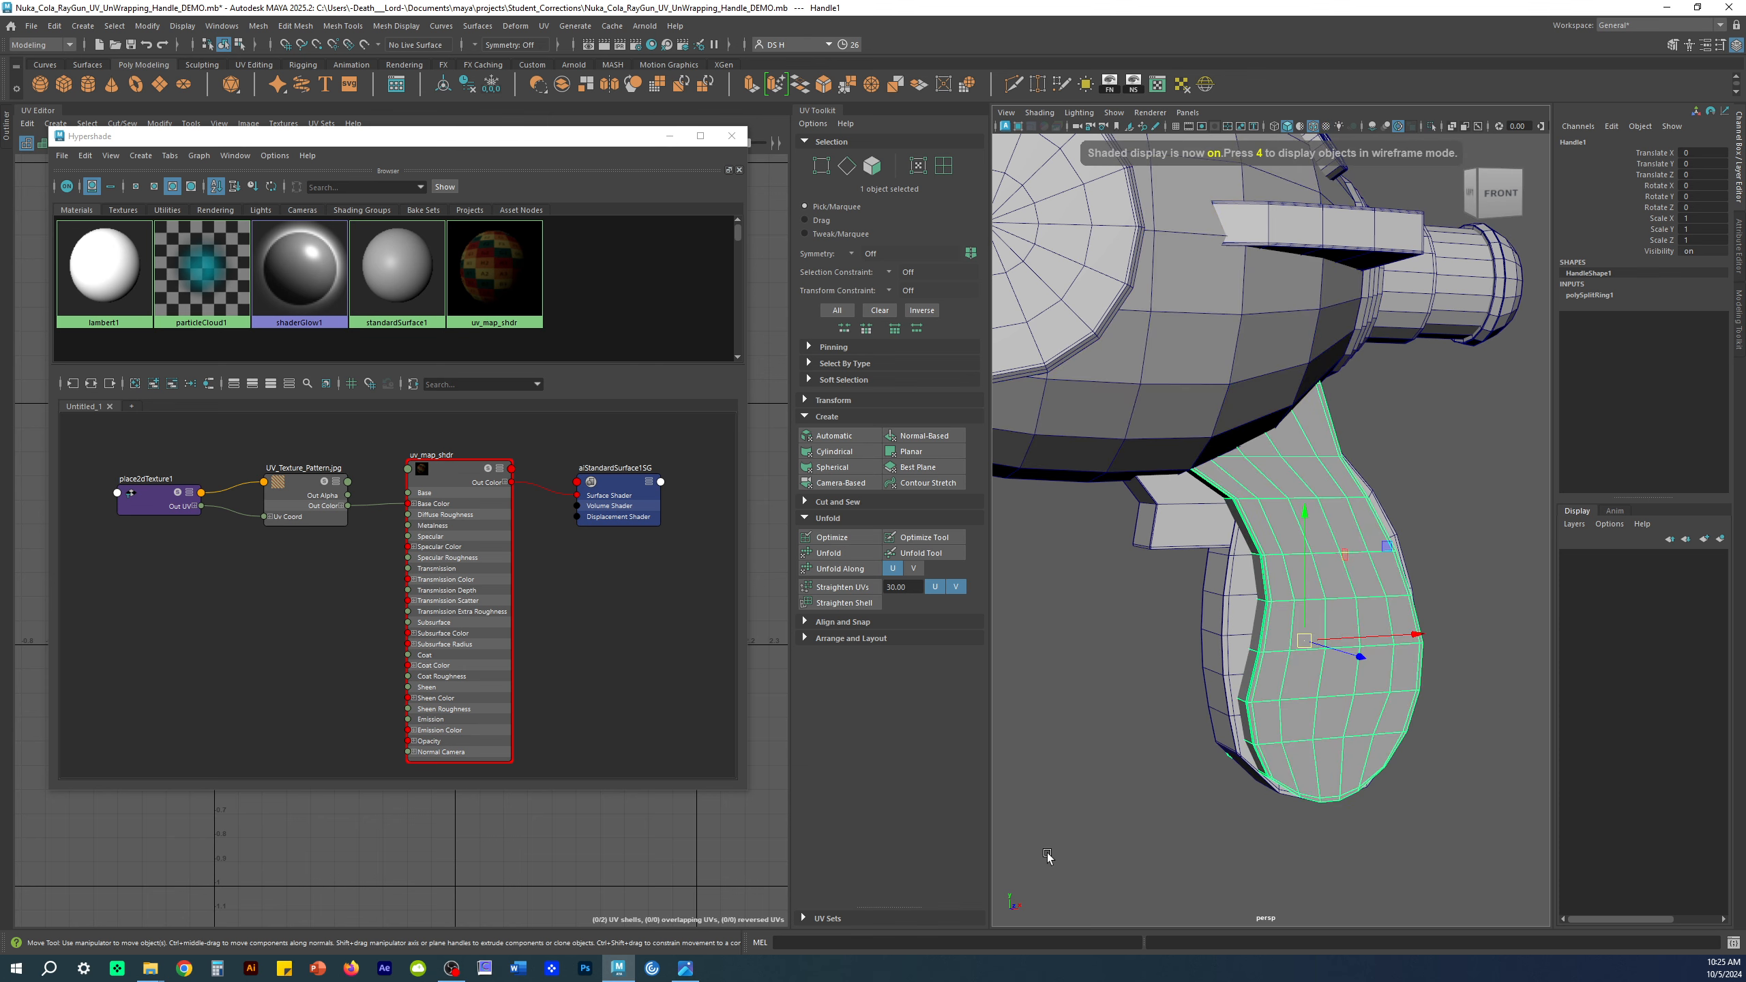
key("6")
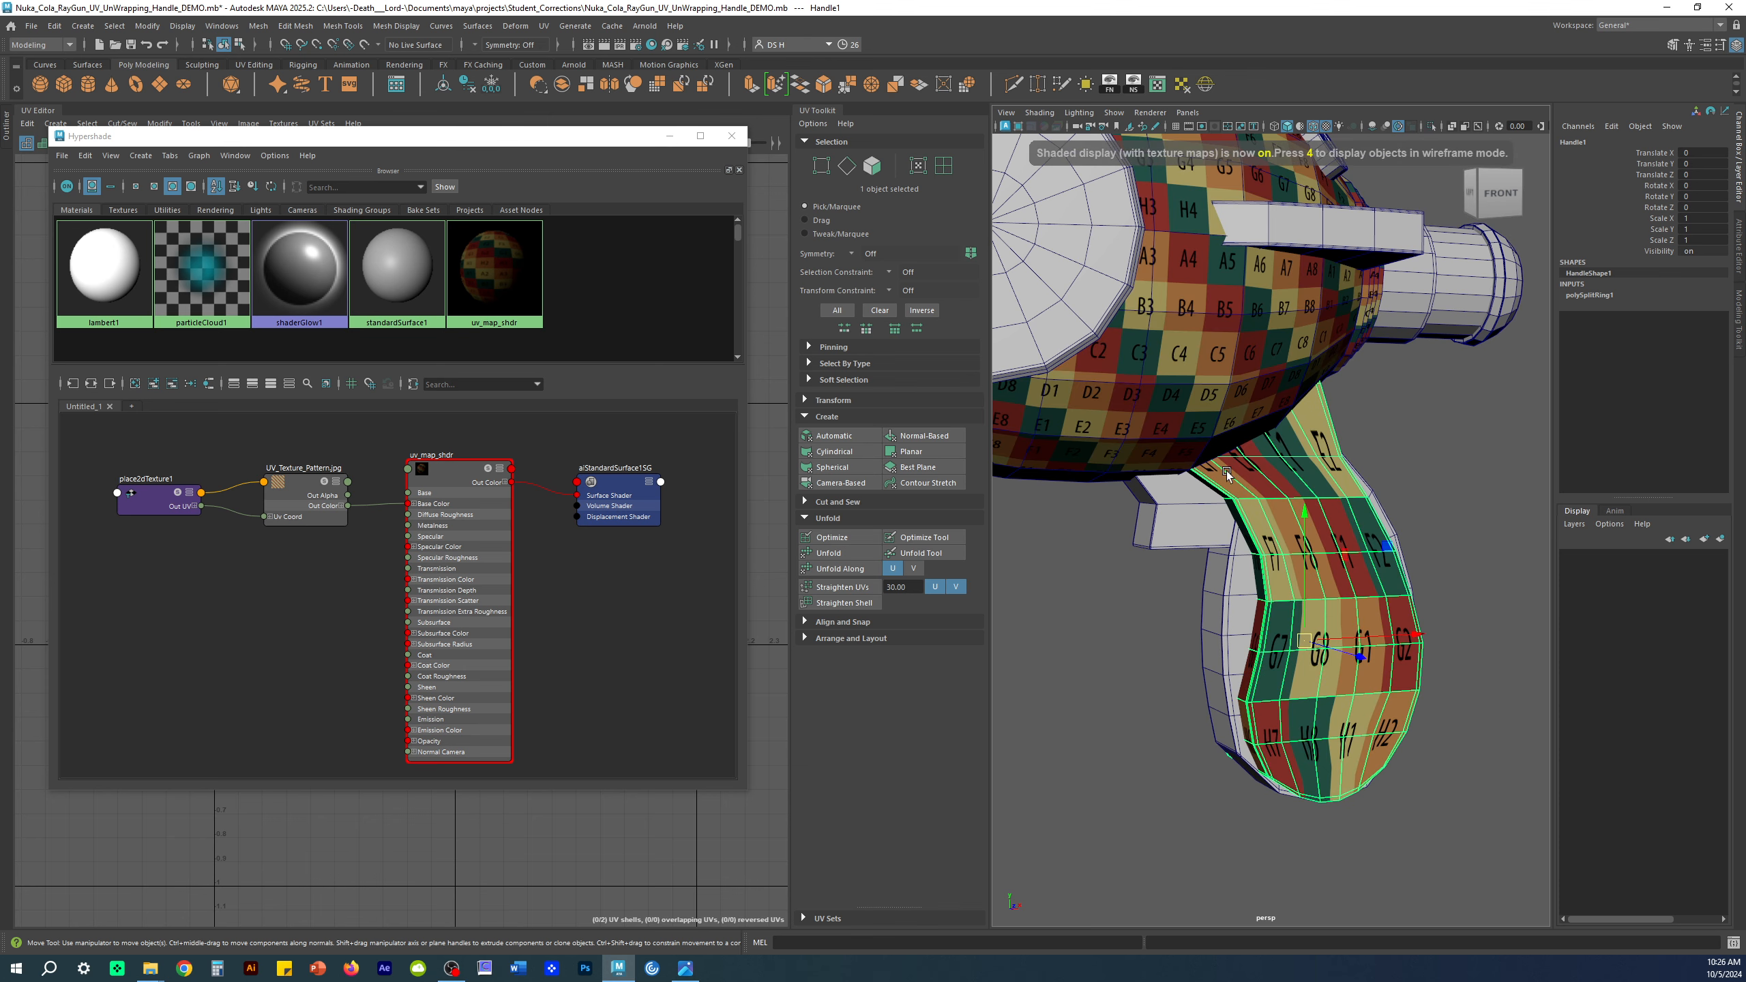
left_click(1039, 112)
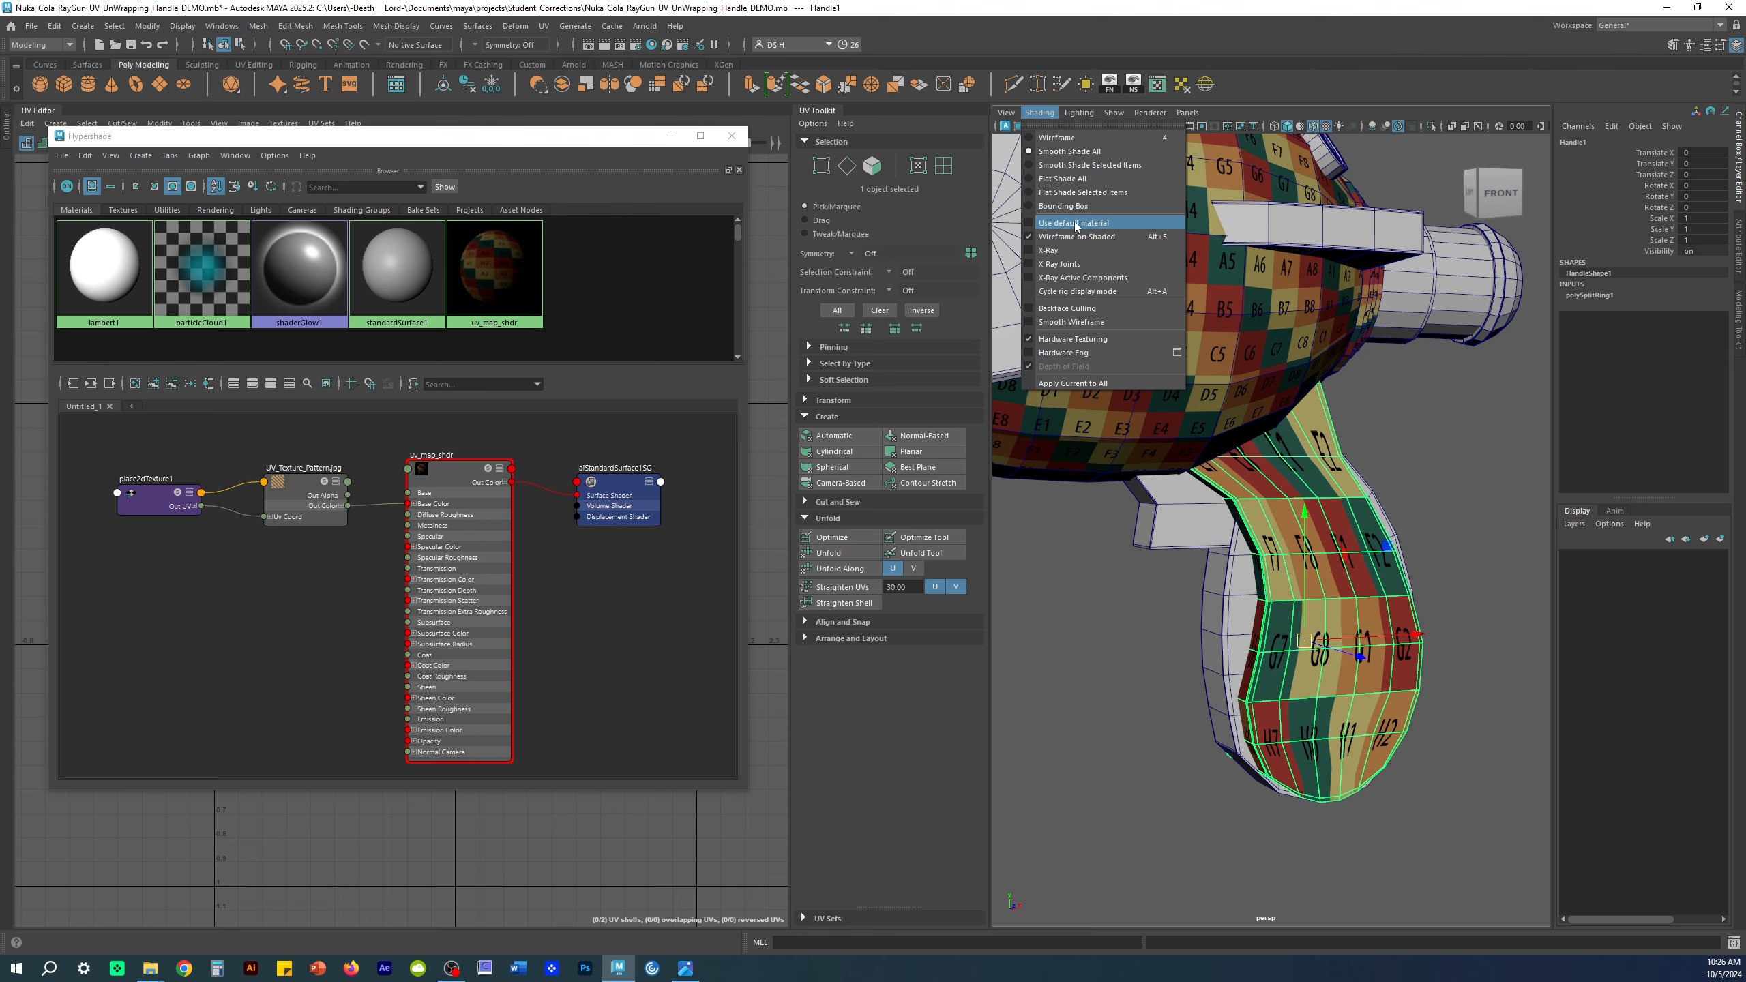
left_click(1426, 490)
mouse_move(1426, 490)
right_mouse_down("alt")
mouse_move(1332, 495)
mouse_move(1348, 496)
right_mouse_up("alt")
Step: Select Handle1 and isolate it with View Selected
left_click(1428, 505)
mouse_move(1337, 518)
left_mouse_down("alt")
mouse_move(1203, 511)
mouse_move(1367, 525)
left_mouse_up("alt")
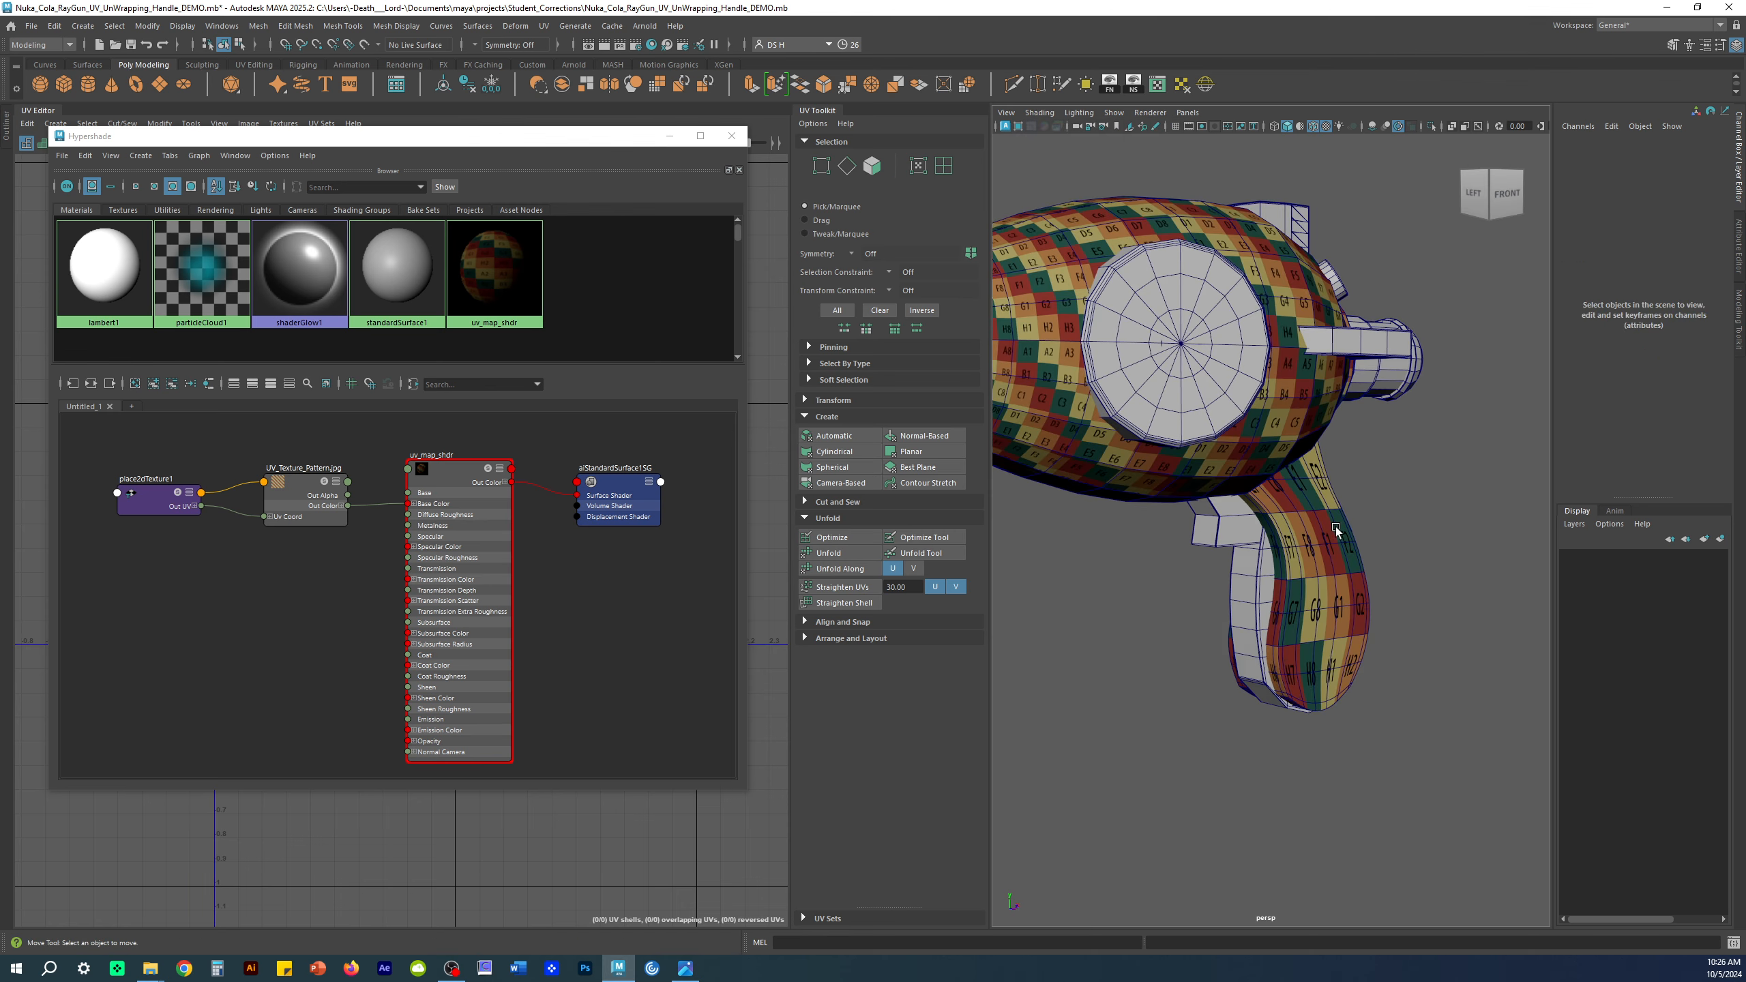
left_click(1278, 527)
left_click(1431, 127)
left_click_drag(1435, 470, 1284, 513, "alt")
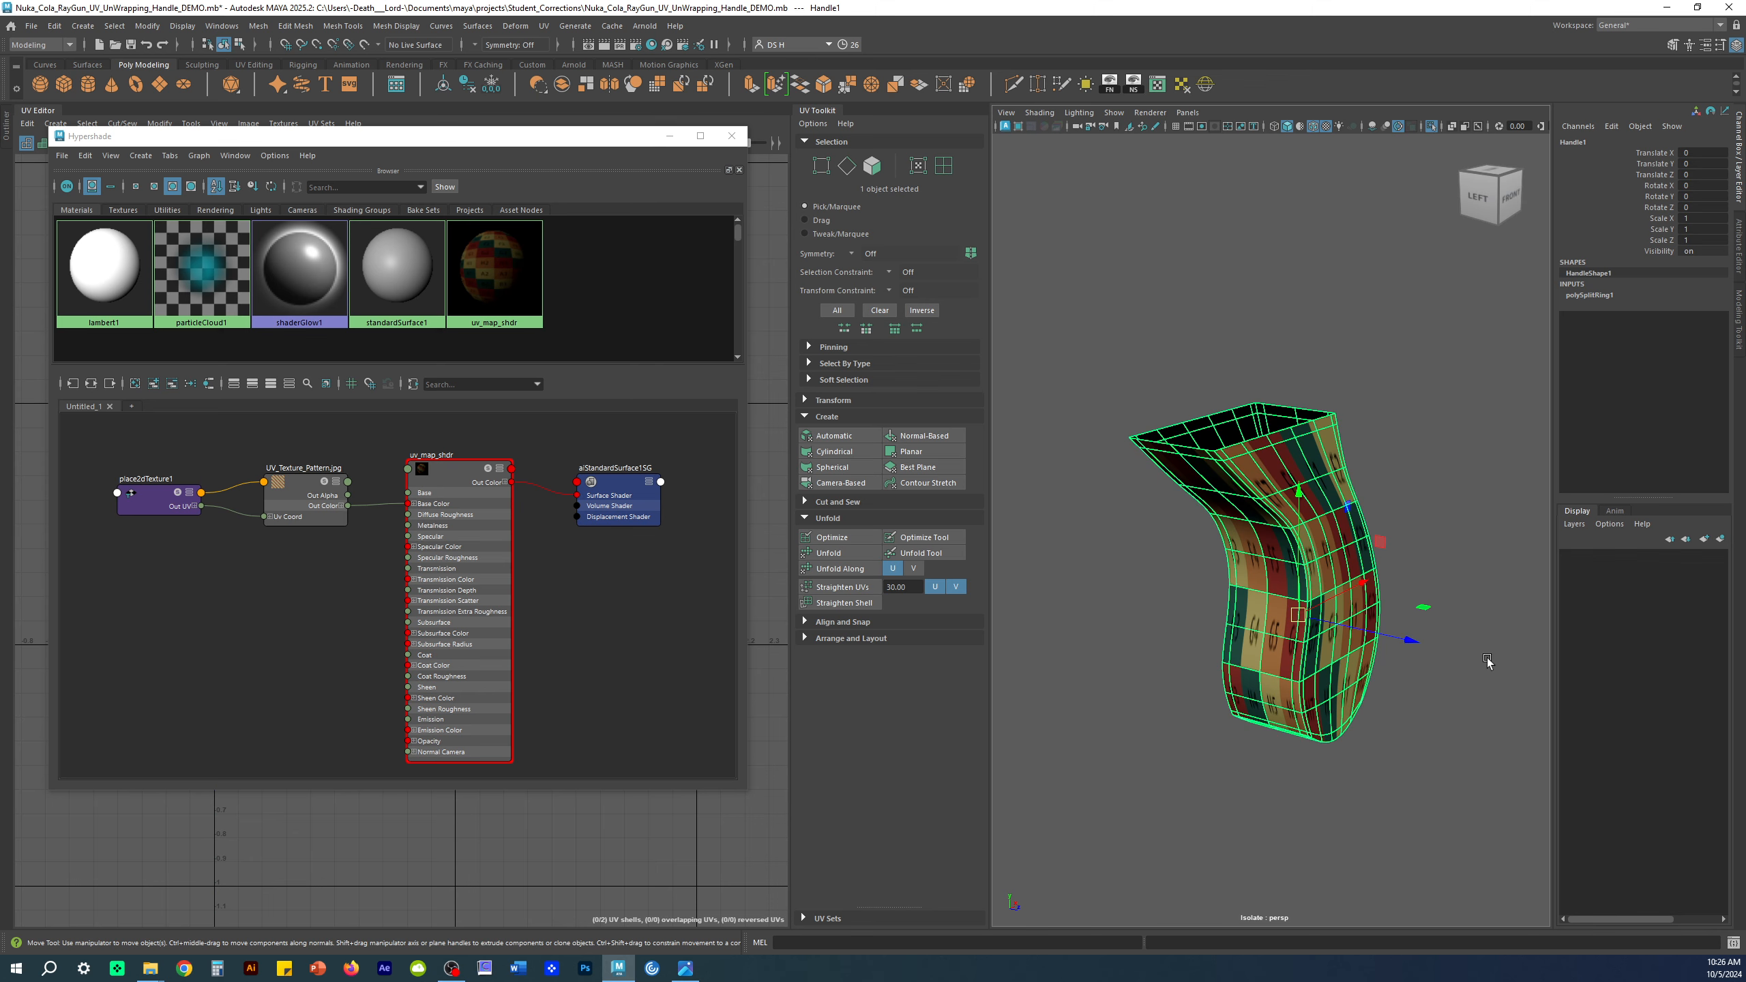
Step: Set place2dTexture1's Repeat UV to 5 and 5 in the Attribute Editor
left_click(180, 482)
left_click_drag(180, 481, 127, 486)
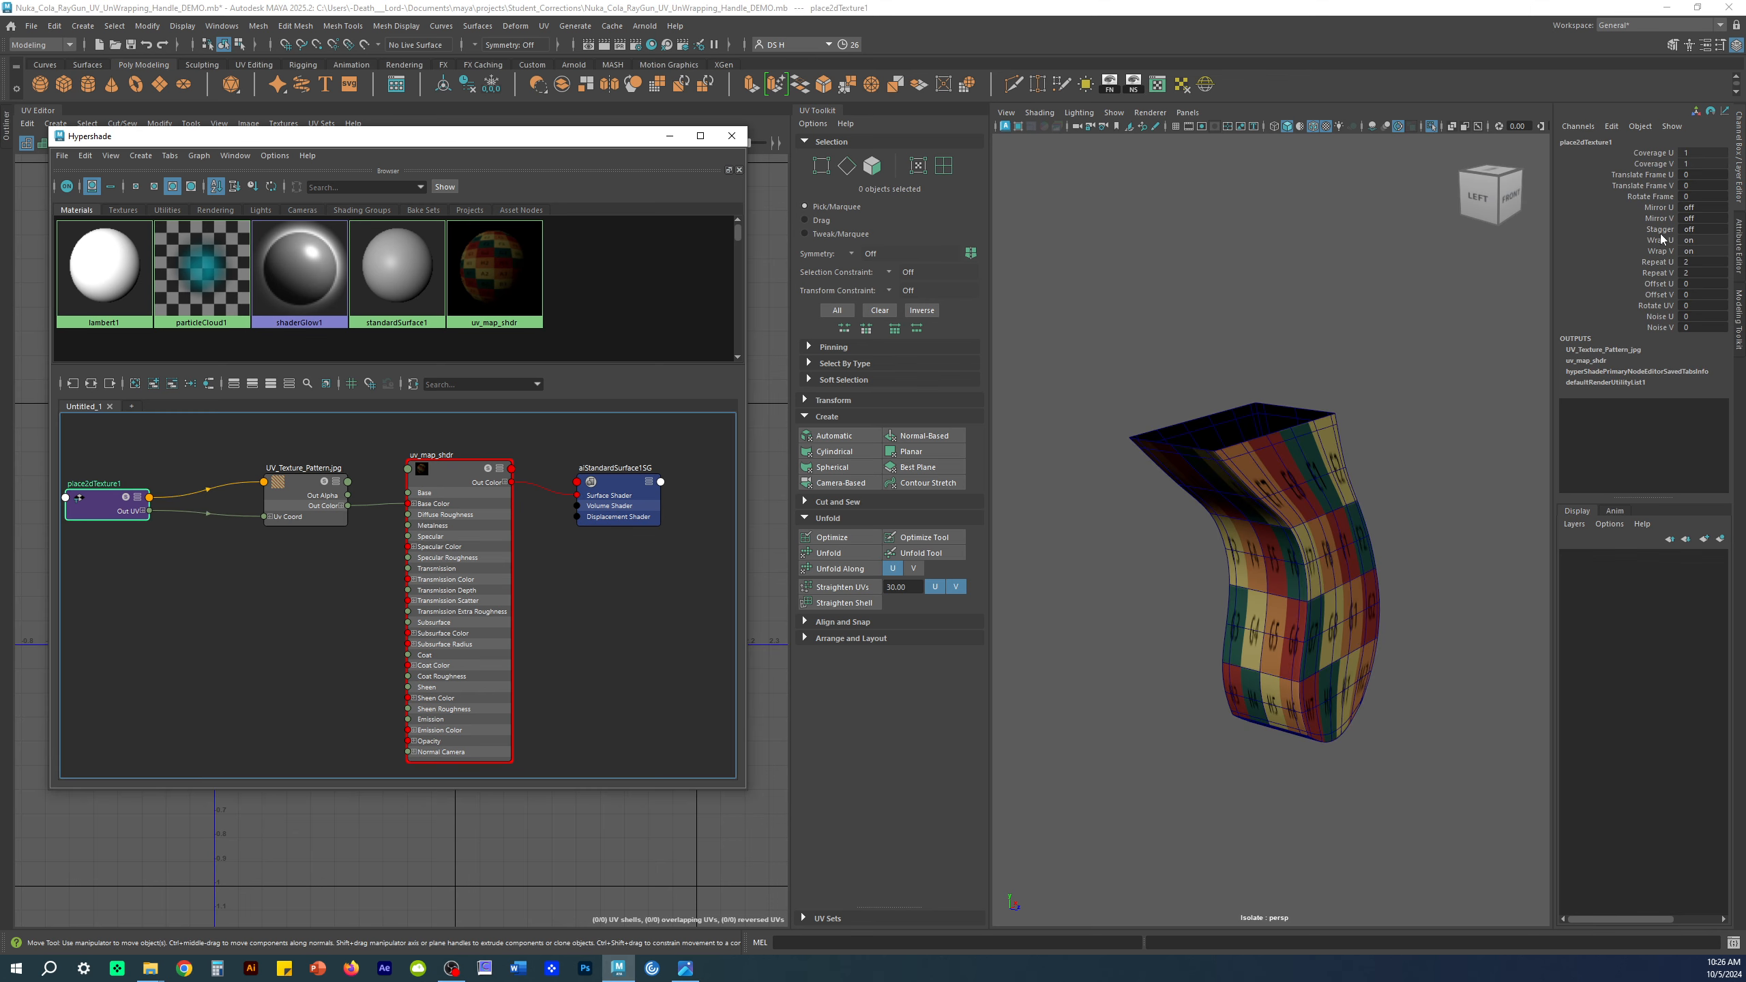
key("ctrl+a")
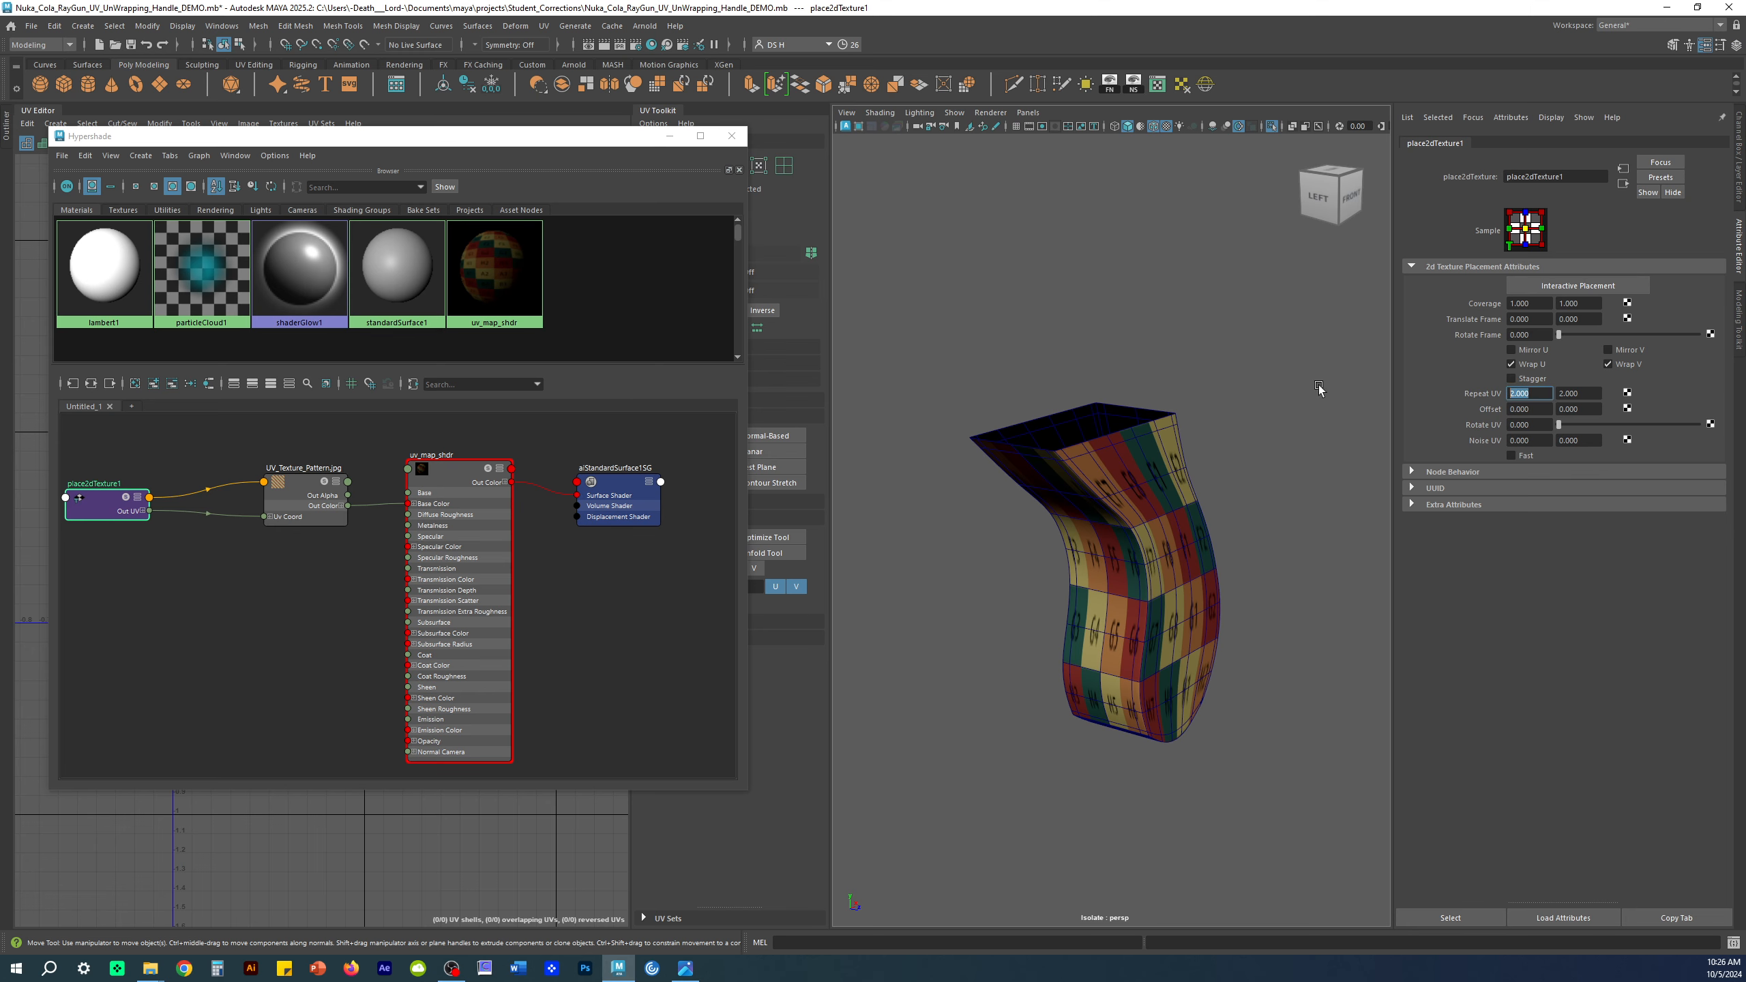
type("5")
key("Tab")
type("5")
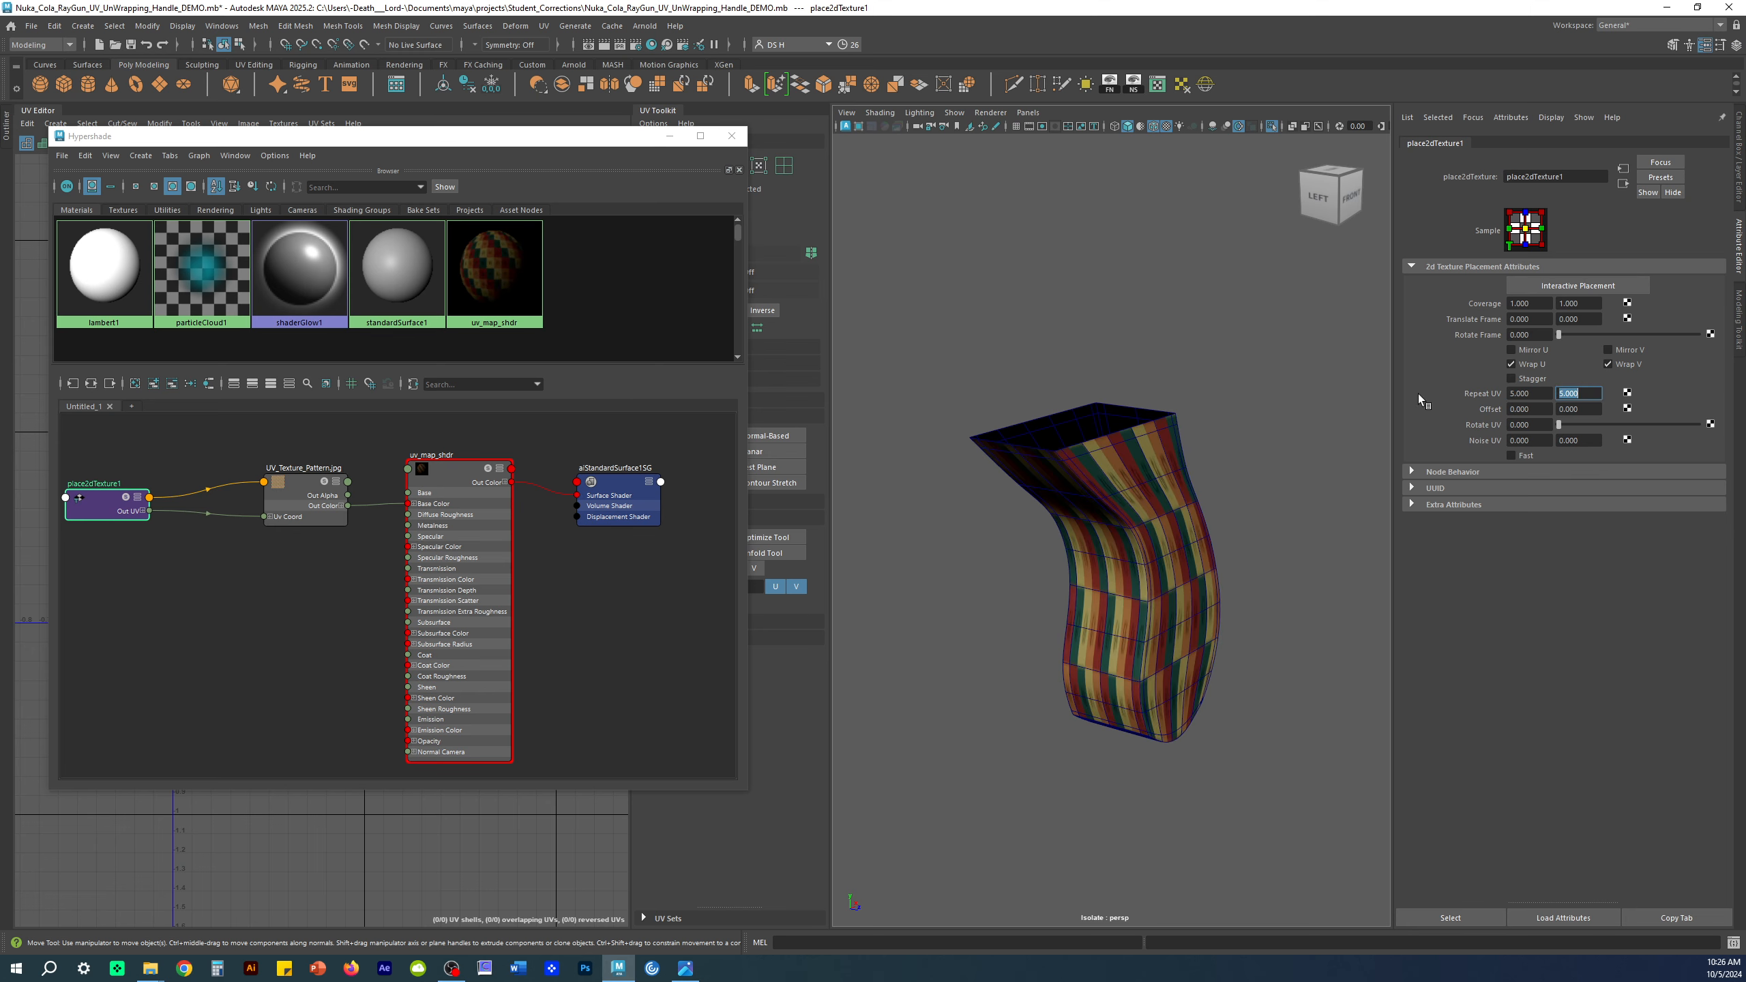
key("Return")
scroll(1304, 506, "up", 8)
left_click_drag(1241, 529, 1308, 496, "alt")
scroll(1308, 497, "down", 8)
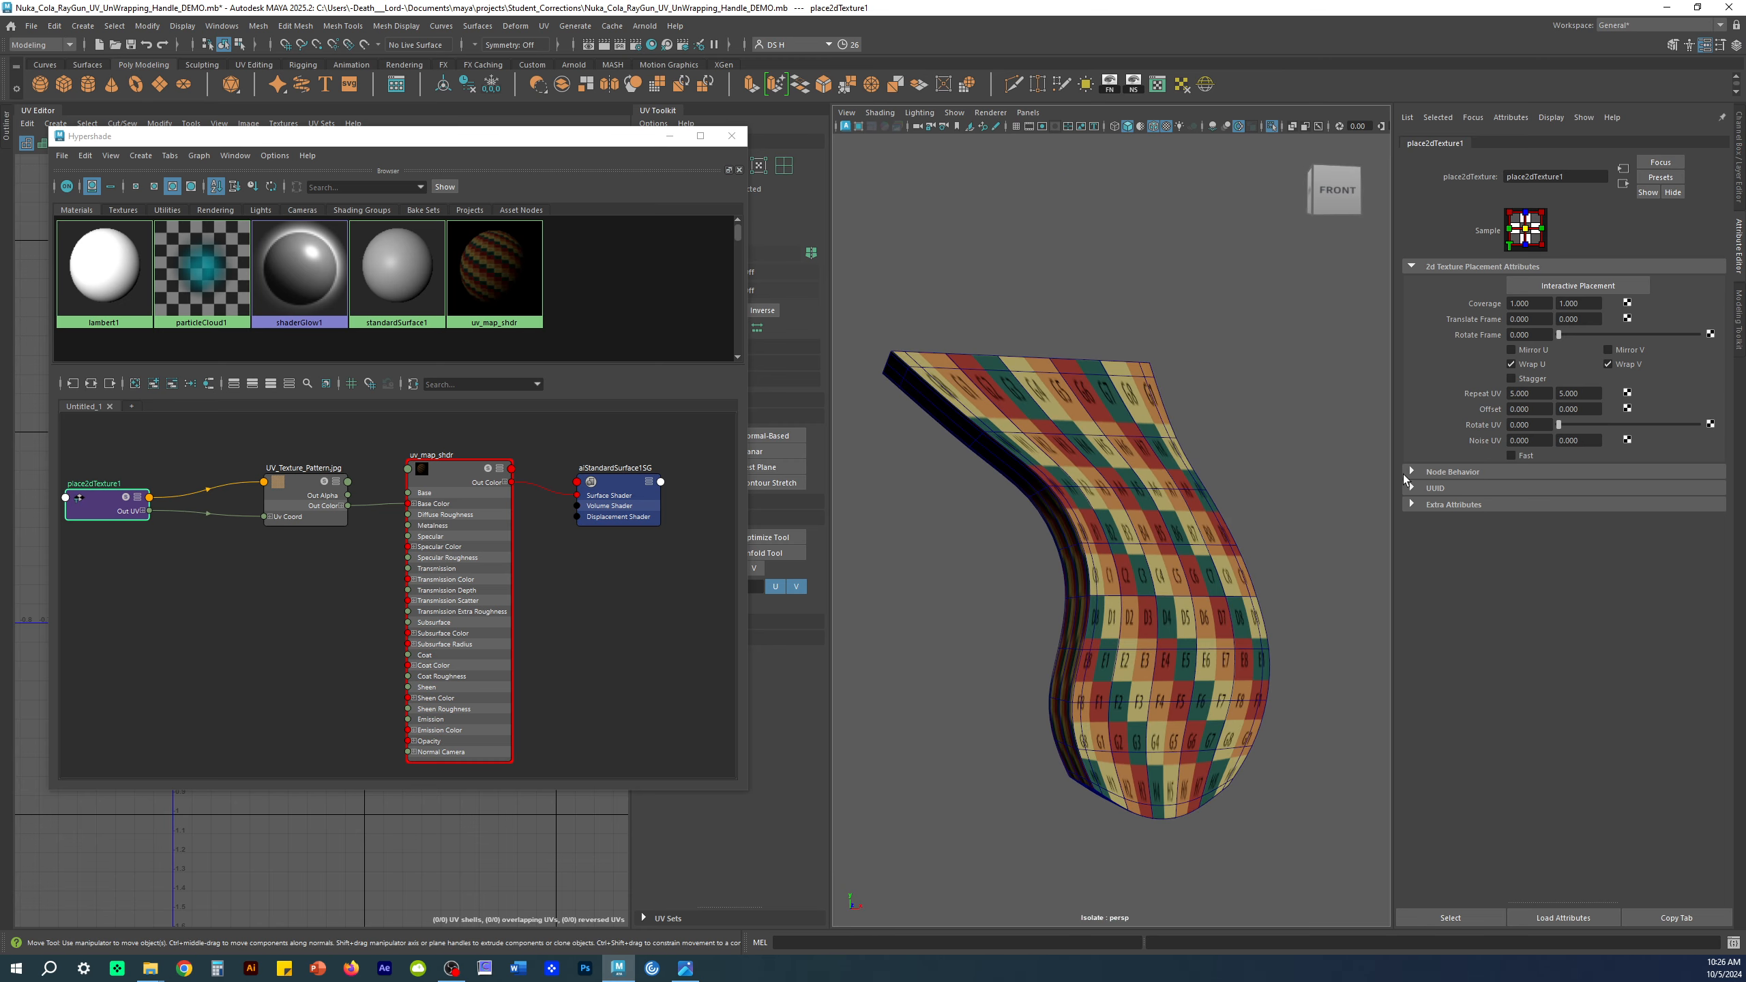
Step: Switch back to the Channel Box, briefly check the perspective camera's attributes, and reselect Handle1
left_click(1726, 130)
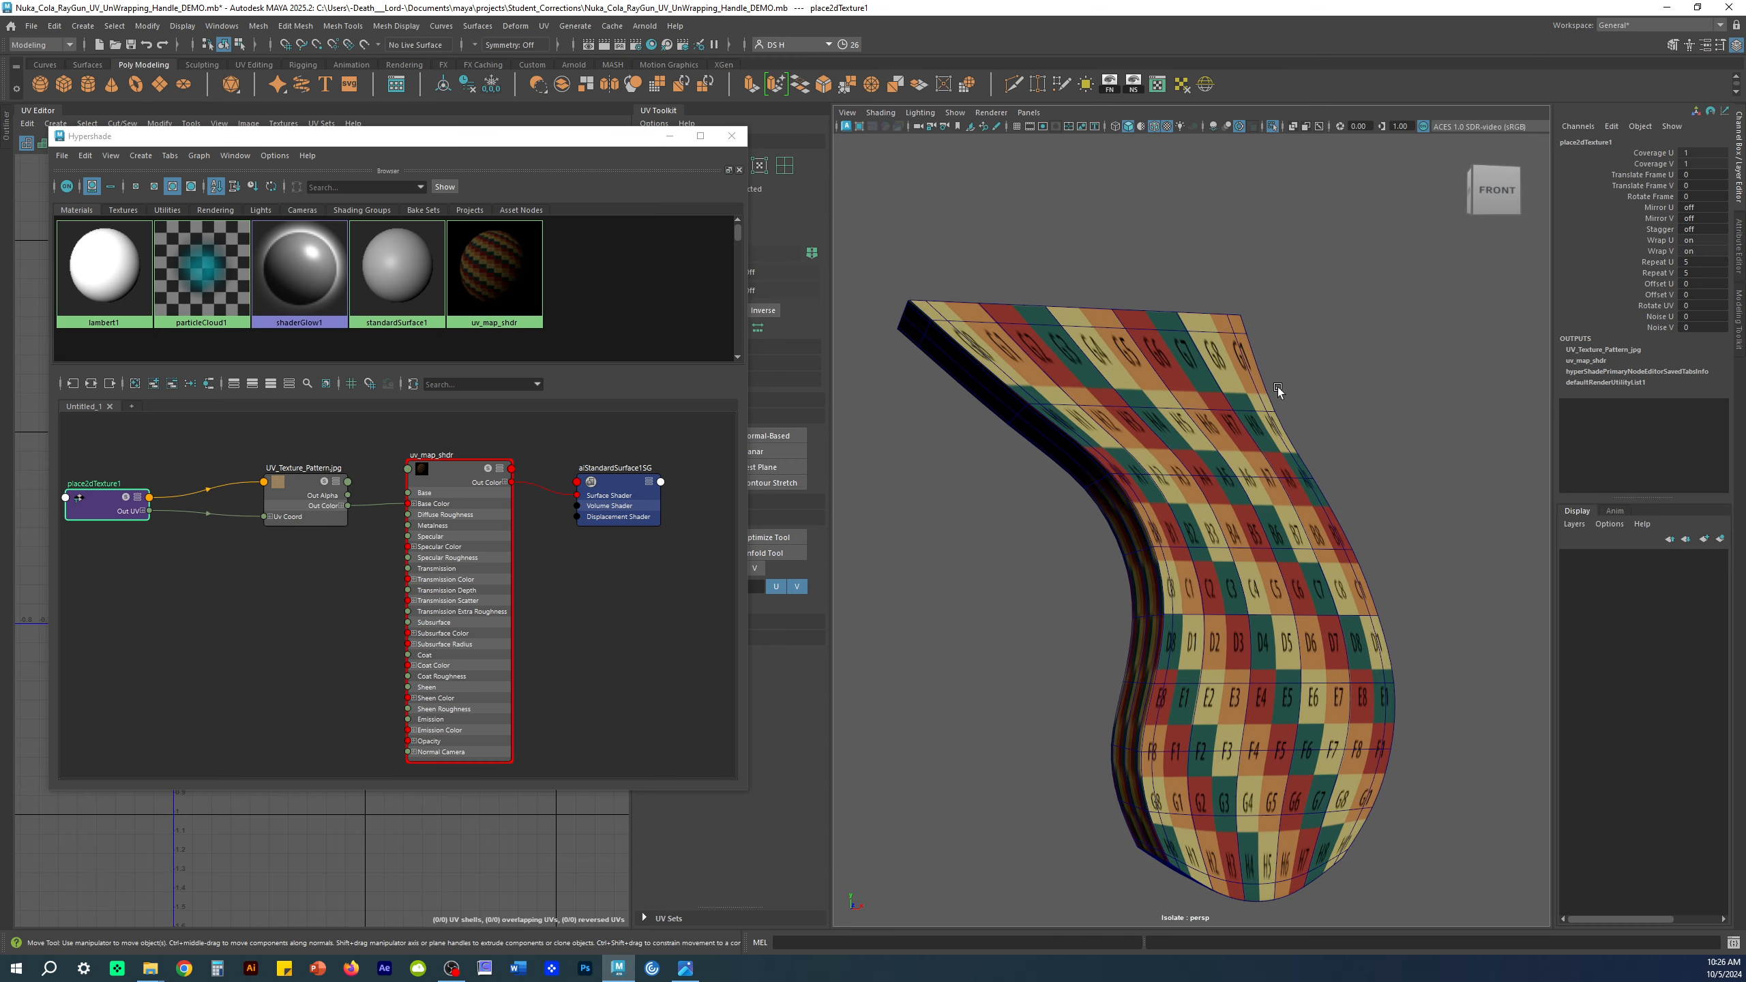
left_click(1291, 448)
scroll(1291, 448, "down", 4)
left_click_drag(1291, 448, 1216, 476, "alt")
left_click(1419, 433)
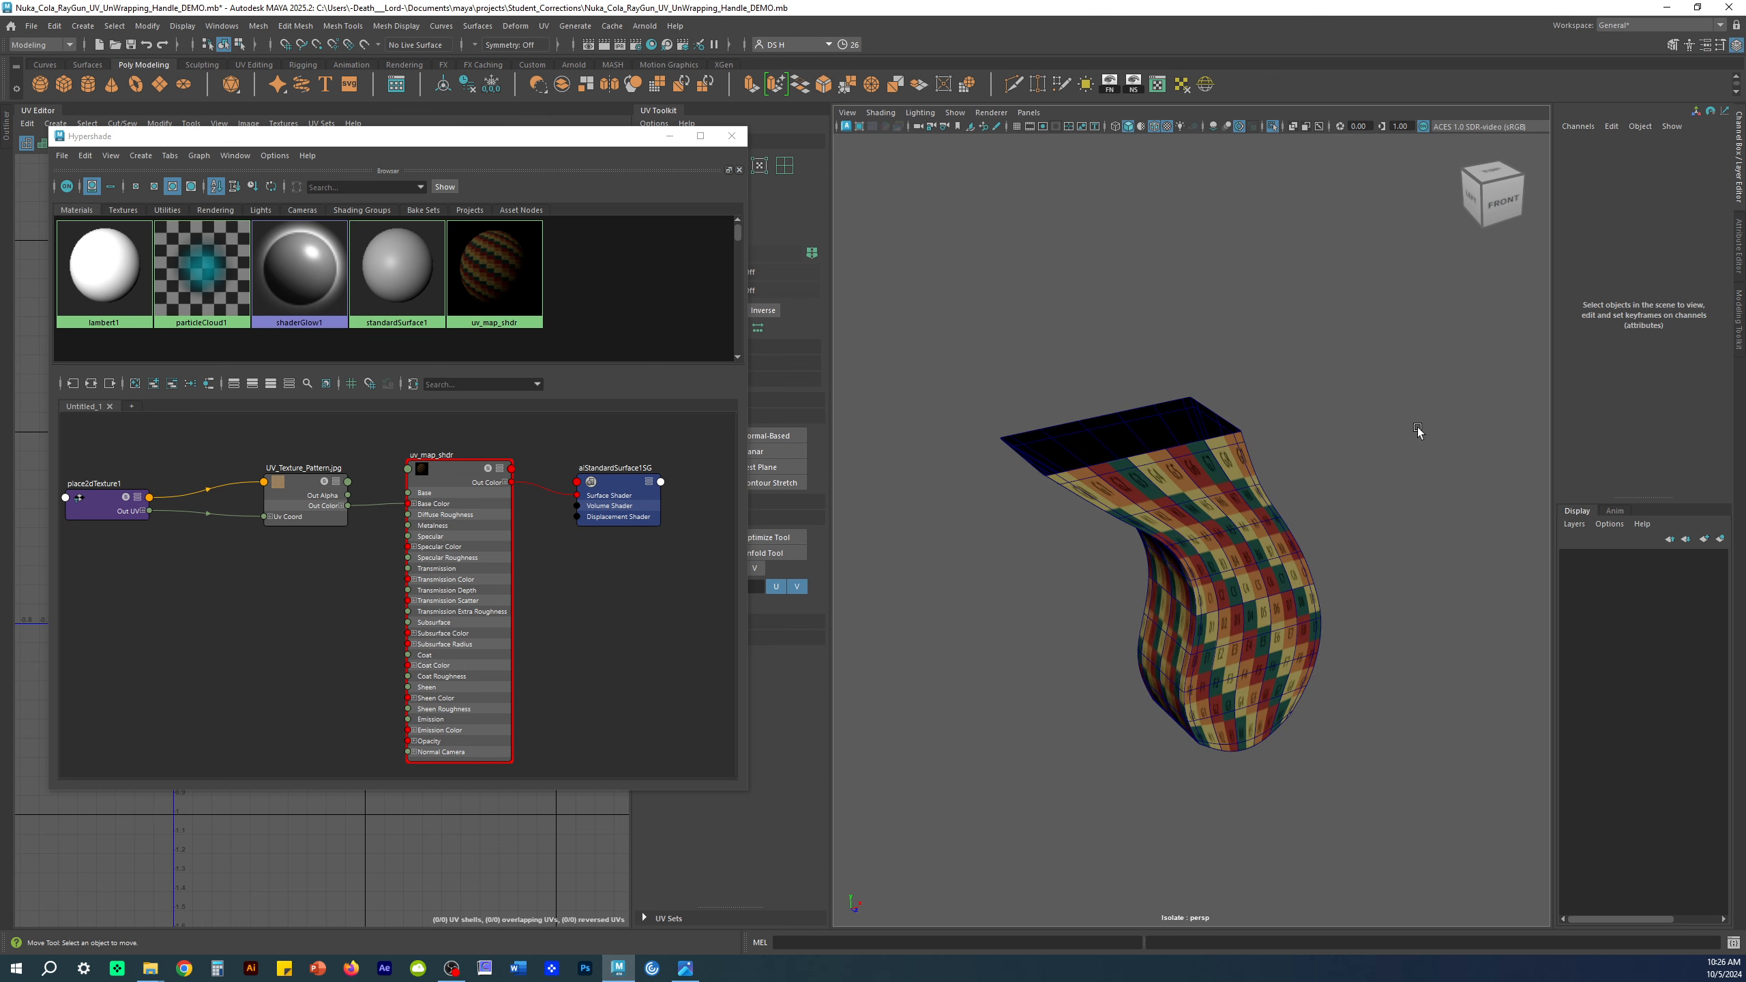
left_click_drag(1418, 432, 1251, 371, "alt")
left_click(929, 128)
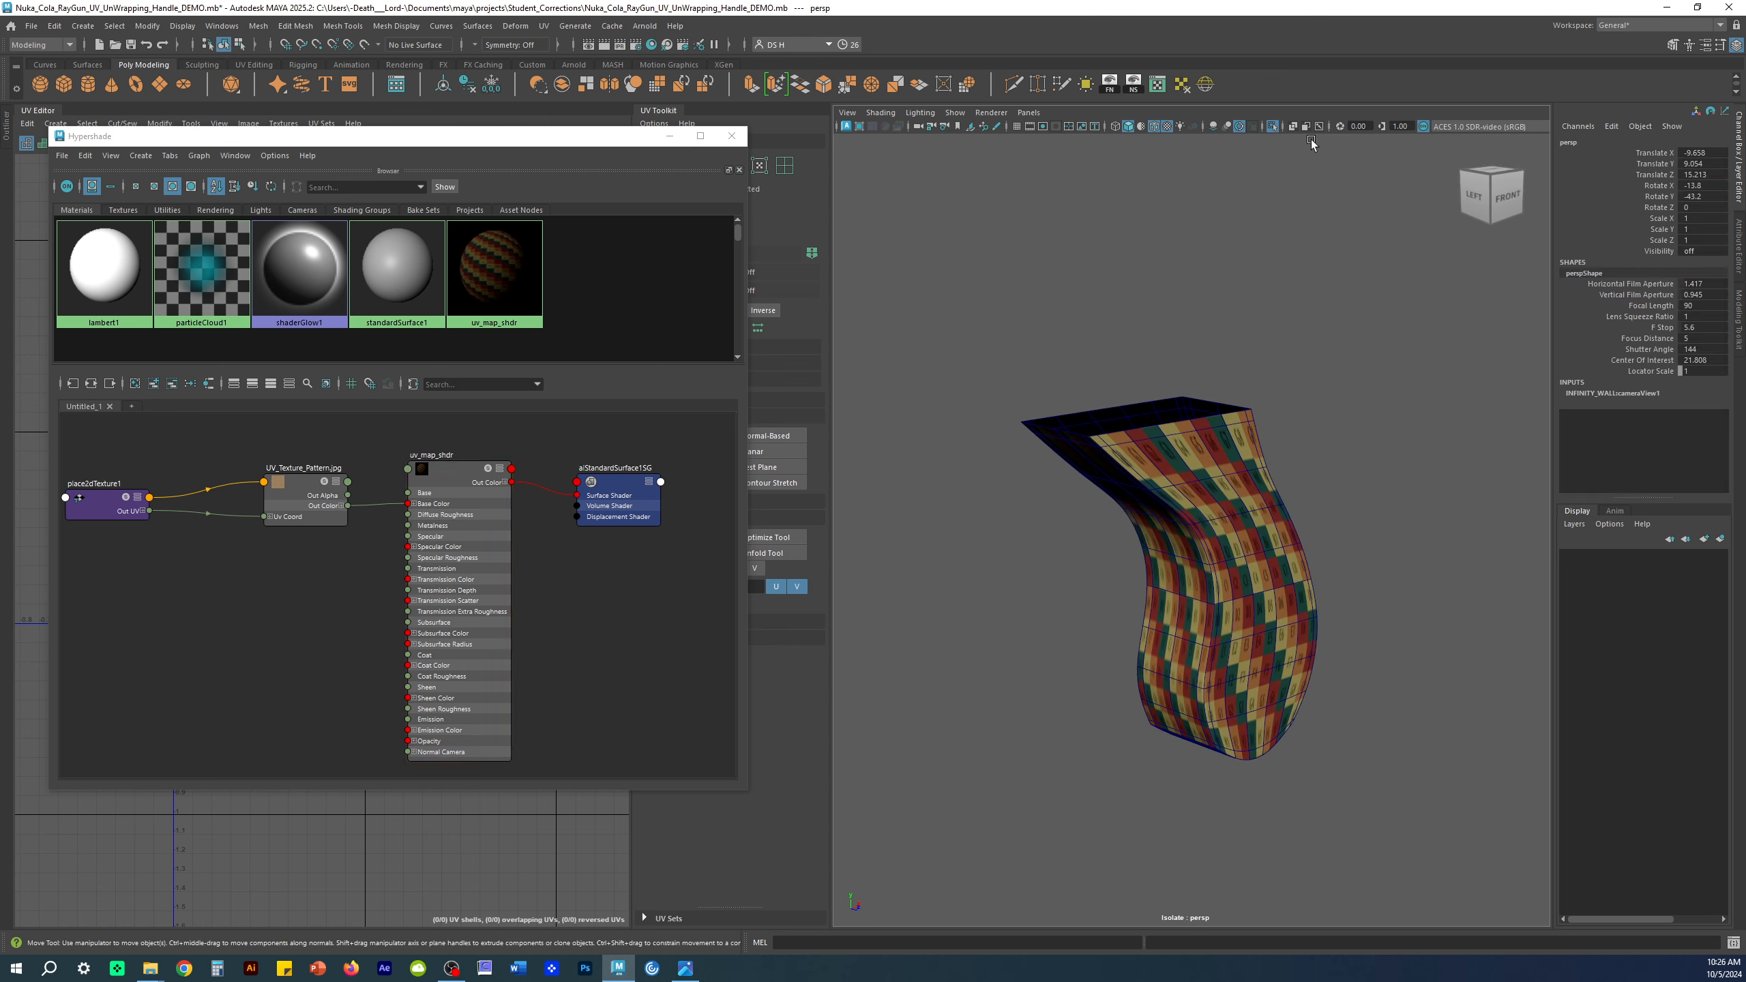
left_click(1739, 233)
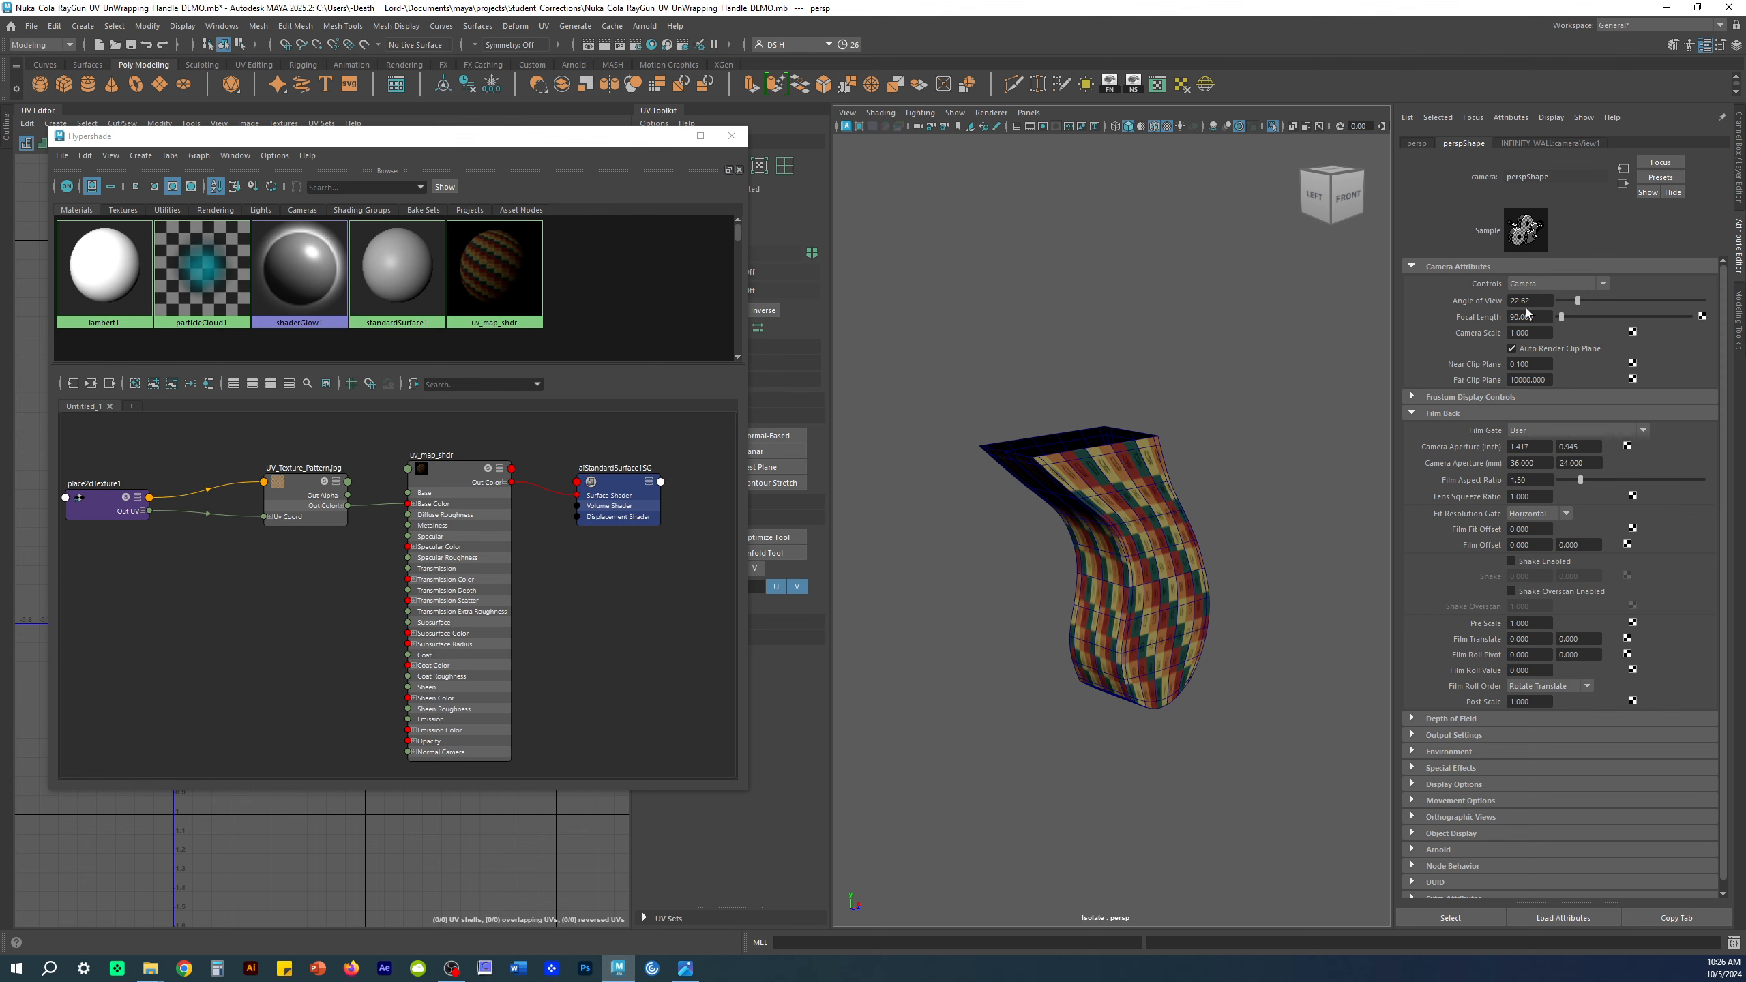
left_click(1738, 162)
left_click(1261, 416)
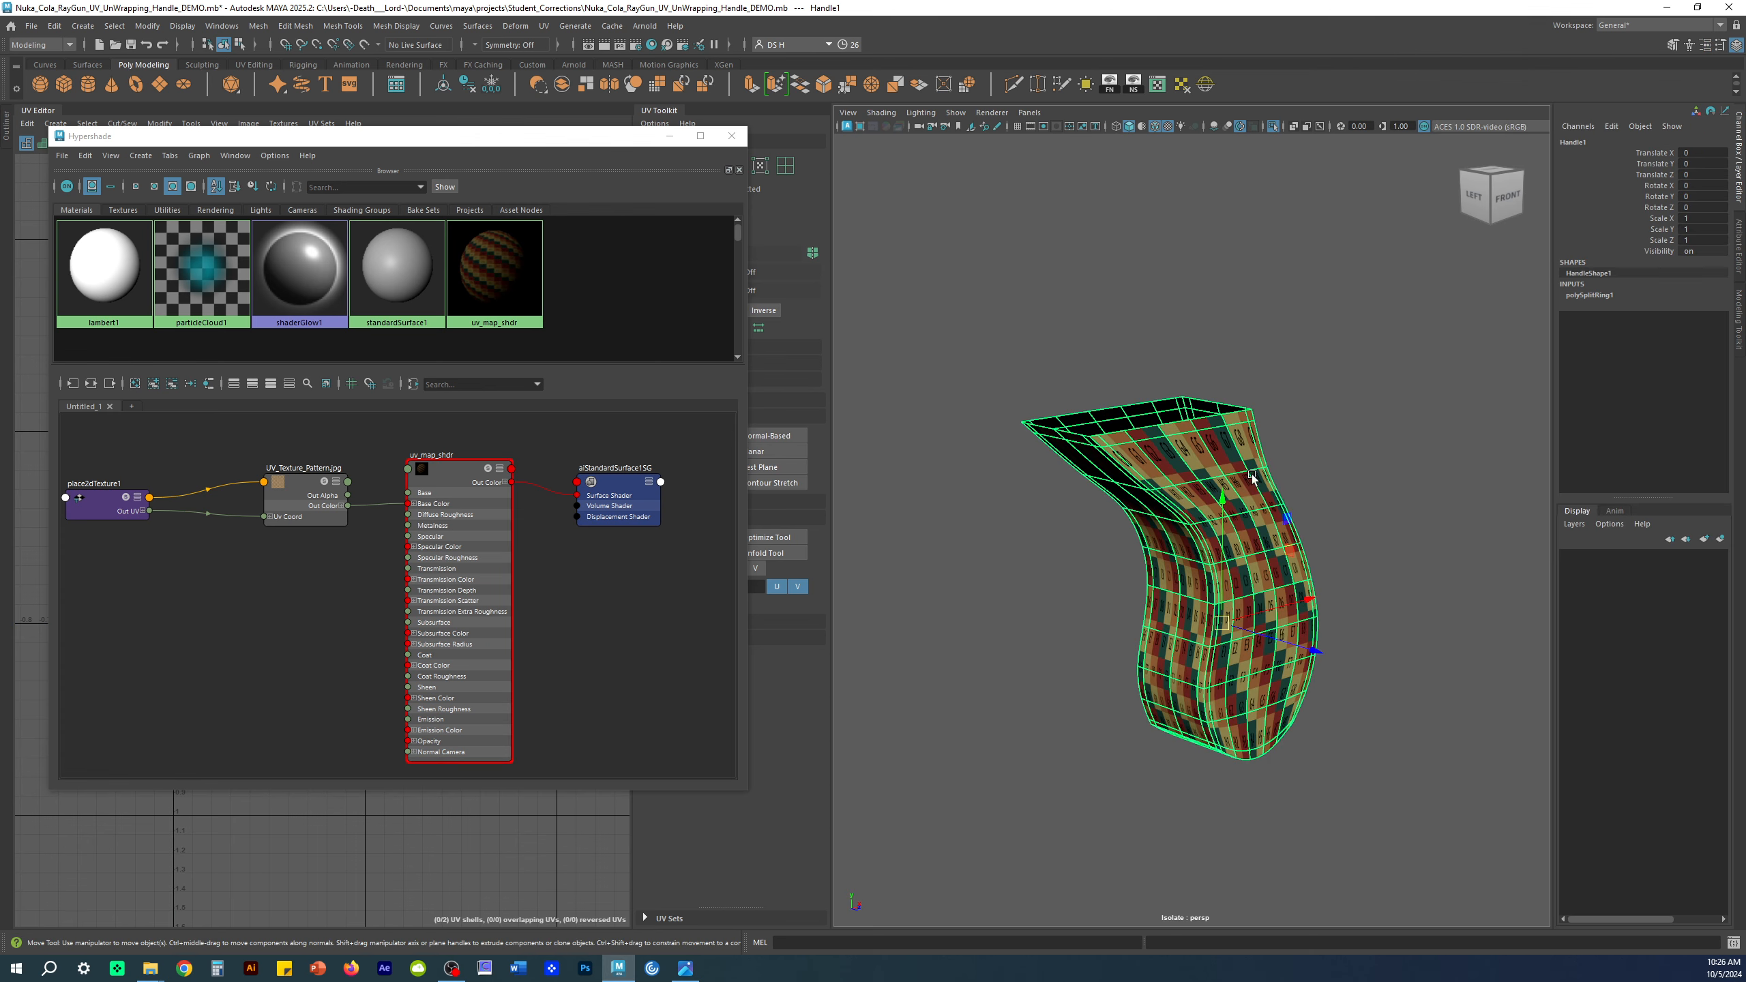
left_click(670, 137)
middle_click_drag(284, 658, 372, 572, "alt")
right_click_drag(371, 572, 546, 702, "alt")
middle_click_drag(521, 603, 543, 614, "alt")
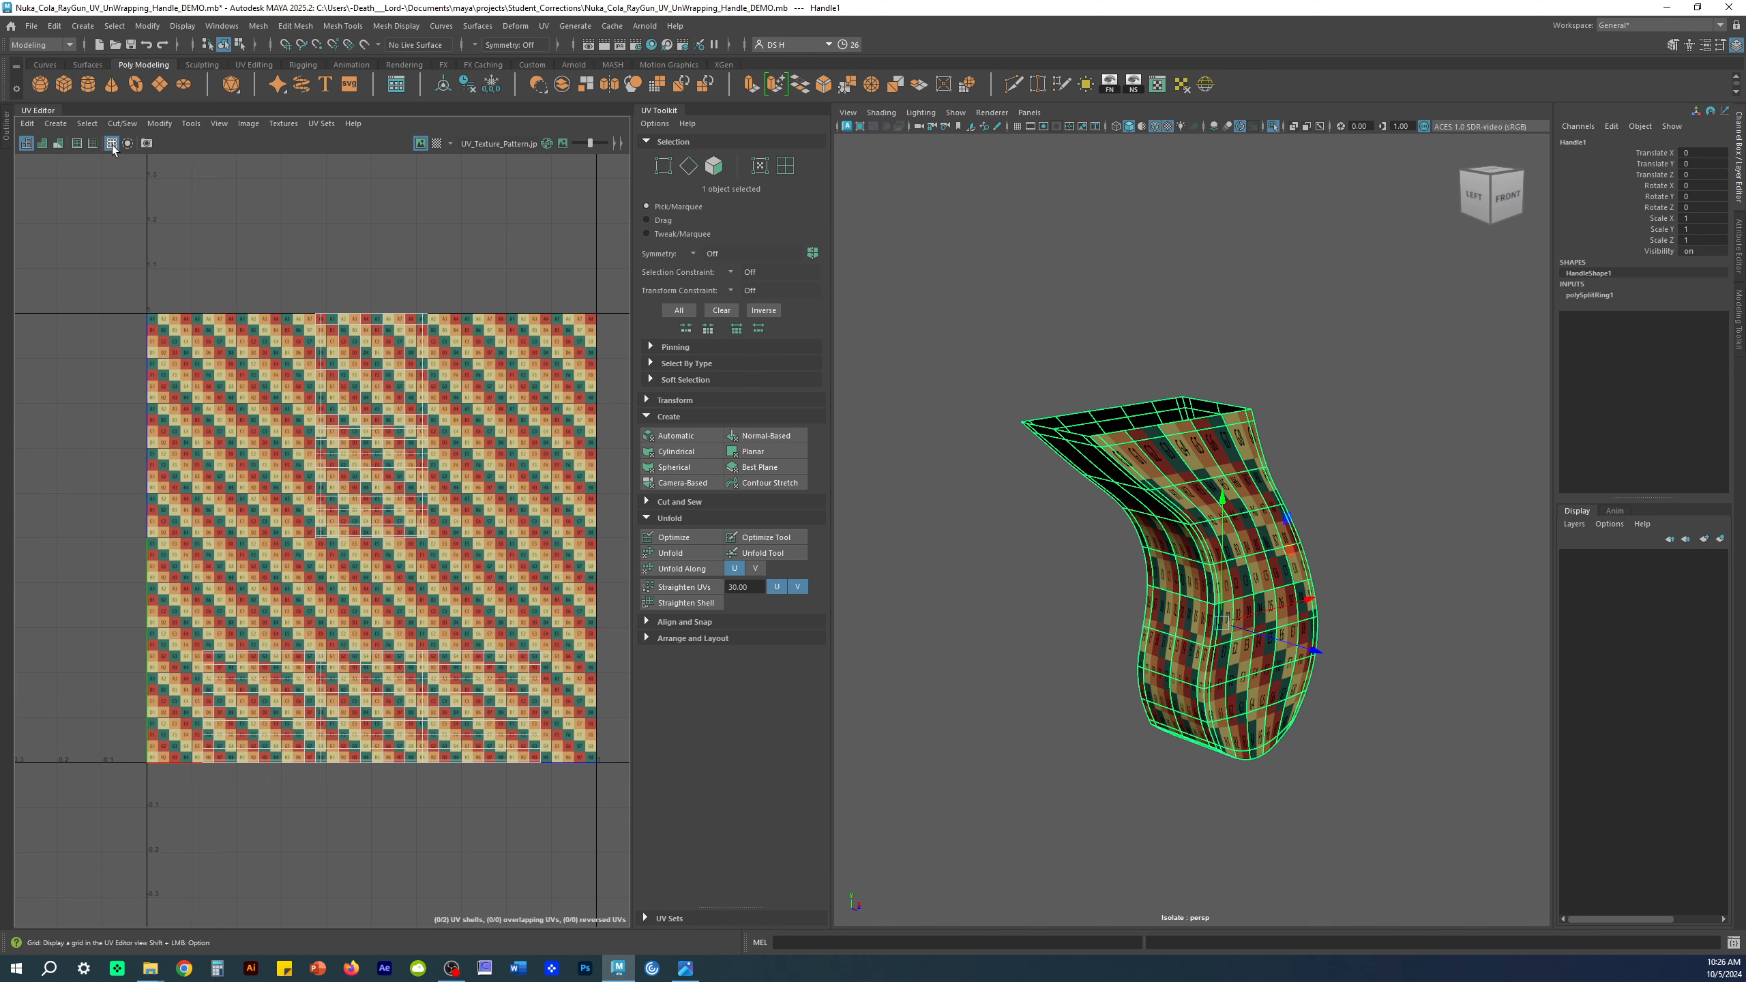
left_click(420, 143)
left_click(420, 143)
left_click(420, 144)
left_click(420, 144)
left_click(420, 143)
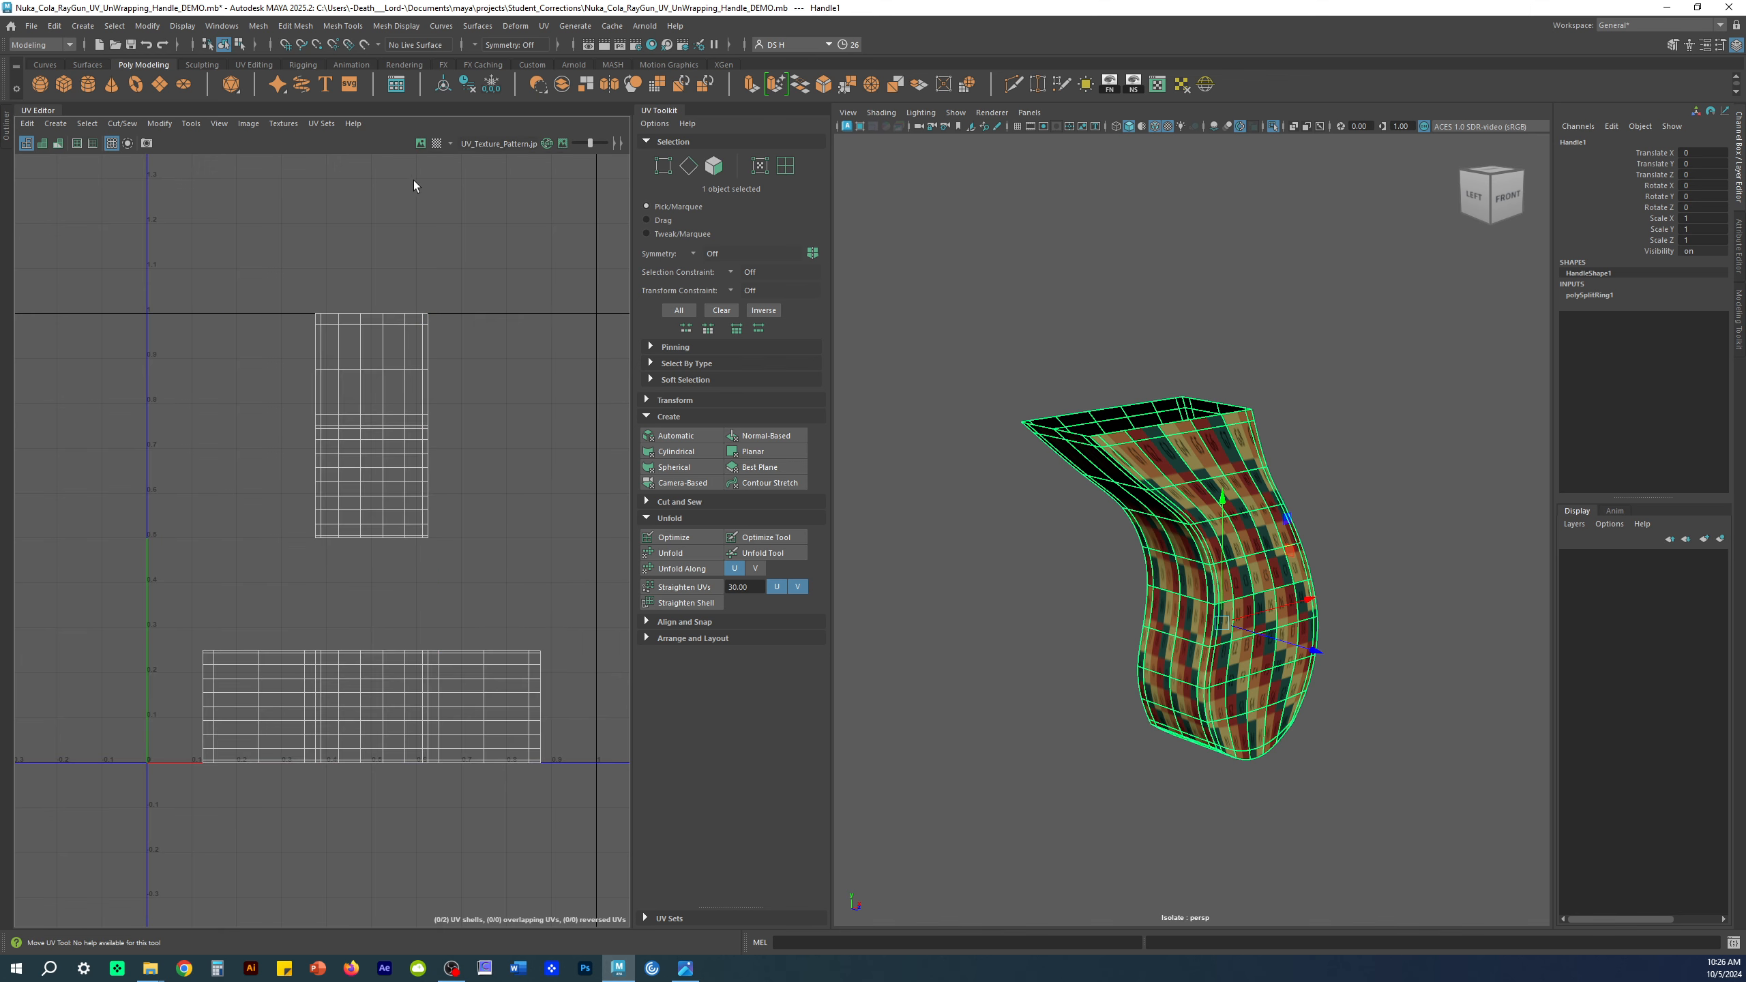
right_click_drag(238, 502, 376, 485, "alt")
middle_click_drag(377, 486, 349, 420, "alt")
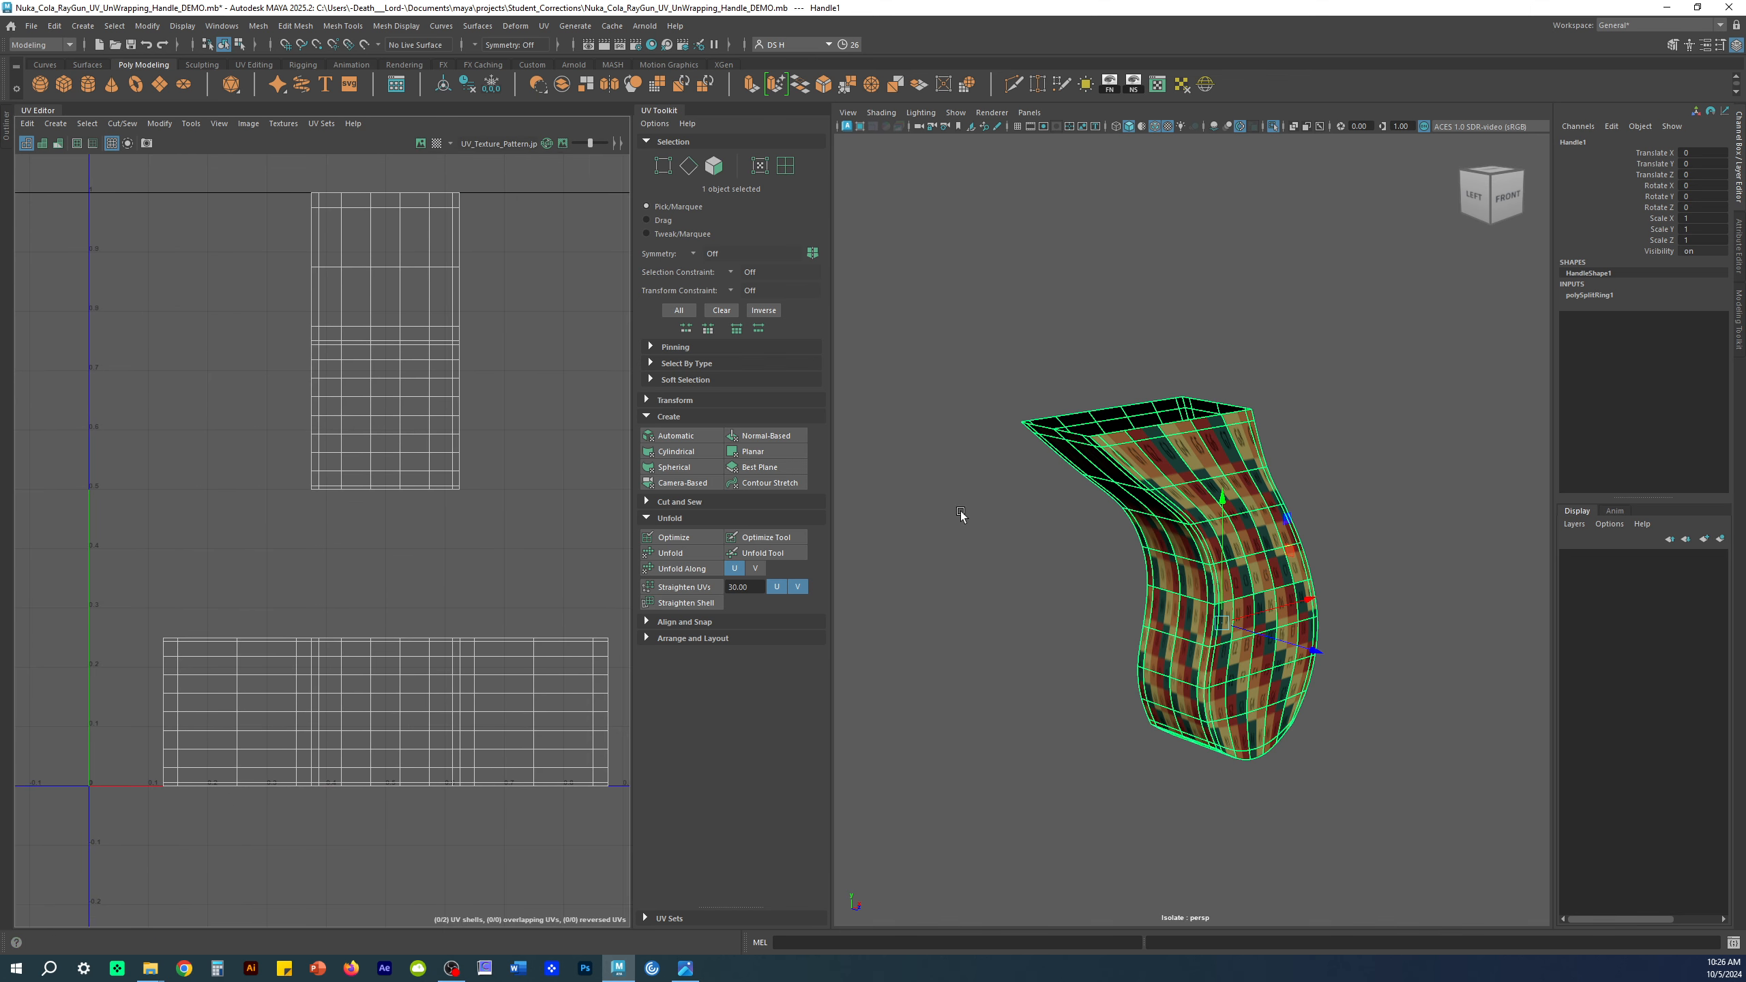
middle_click_drag(1187, 391, 1202, 375, "alt")
key("1")
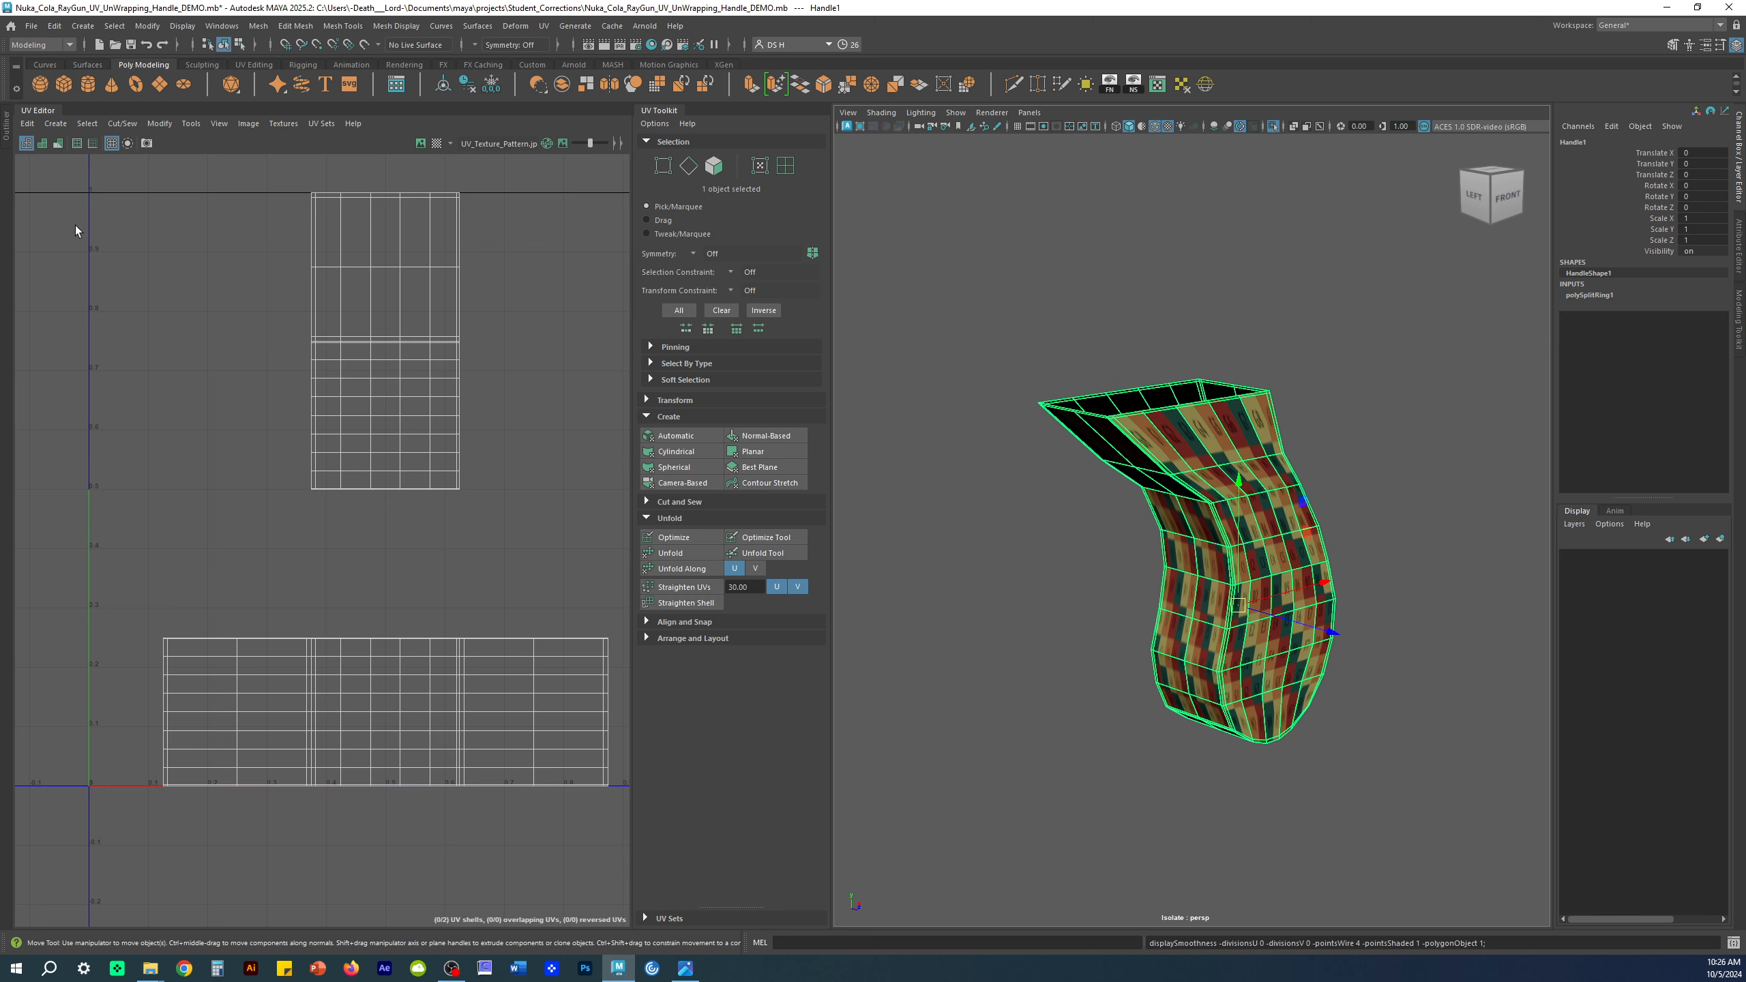
left_click(41, 143)
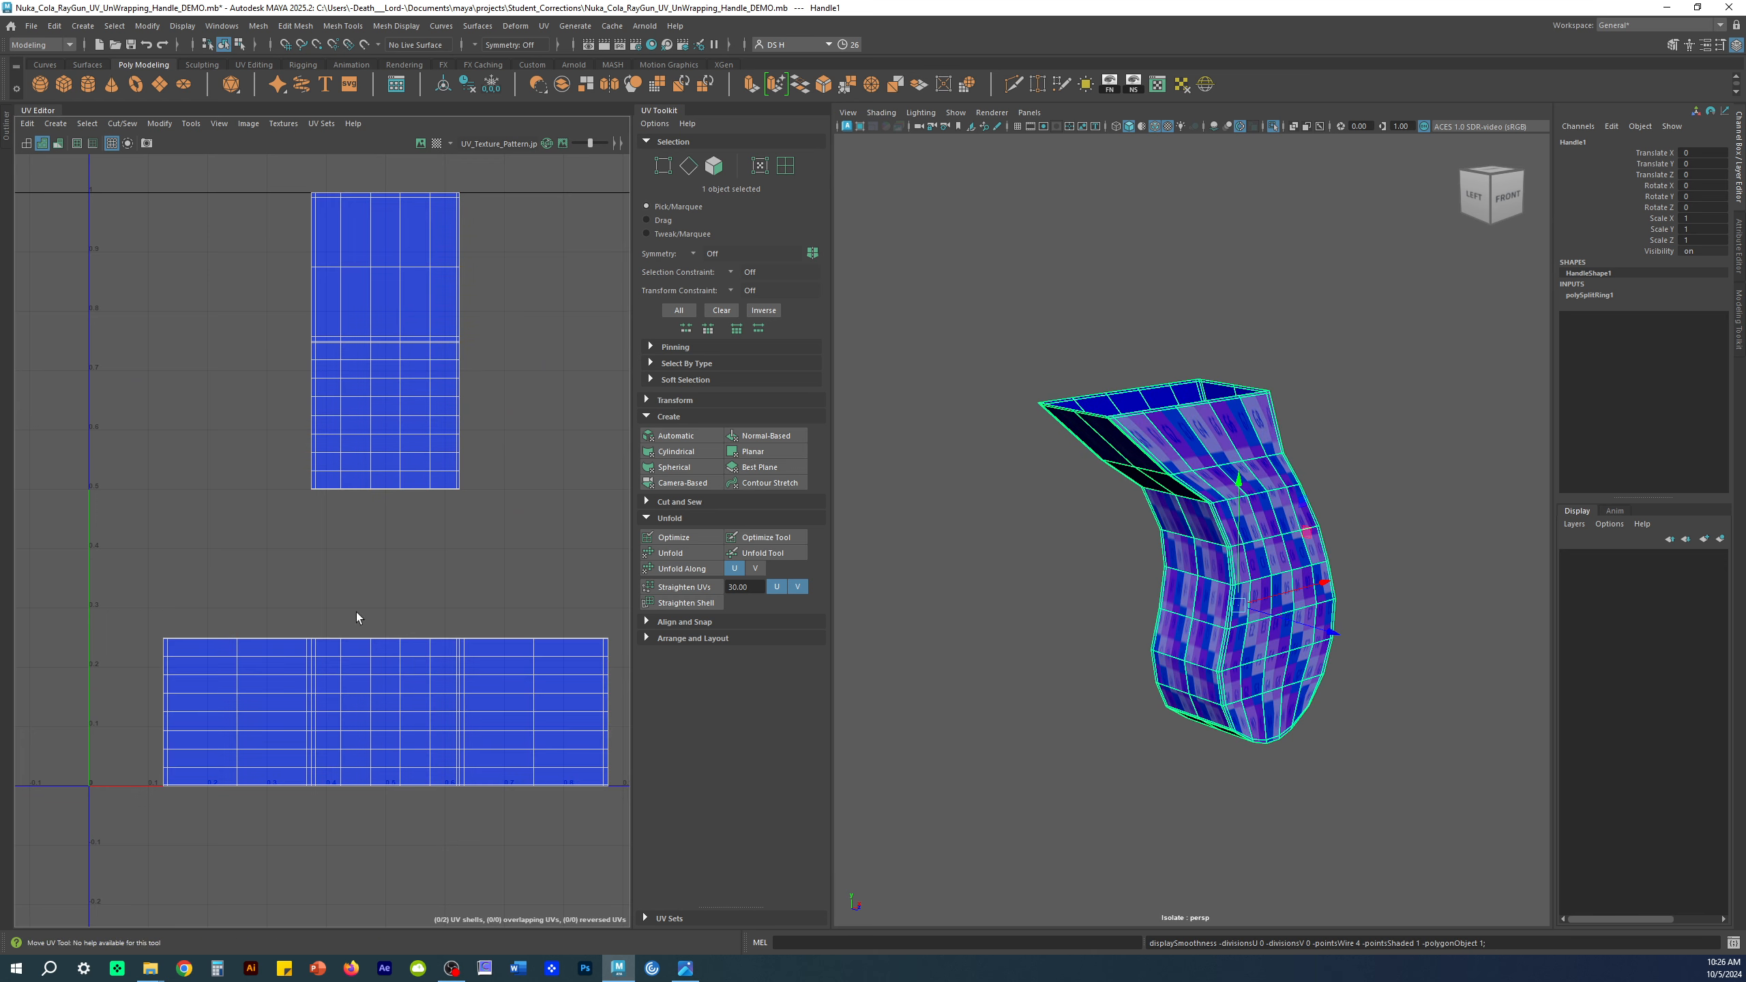
left_click(26, 143)
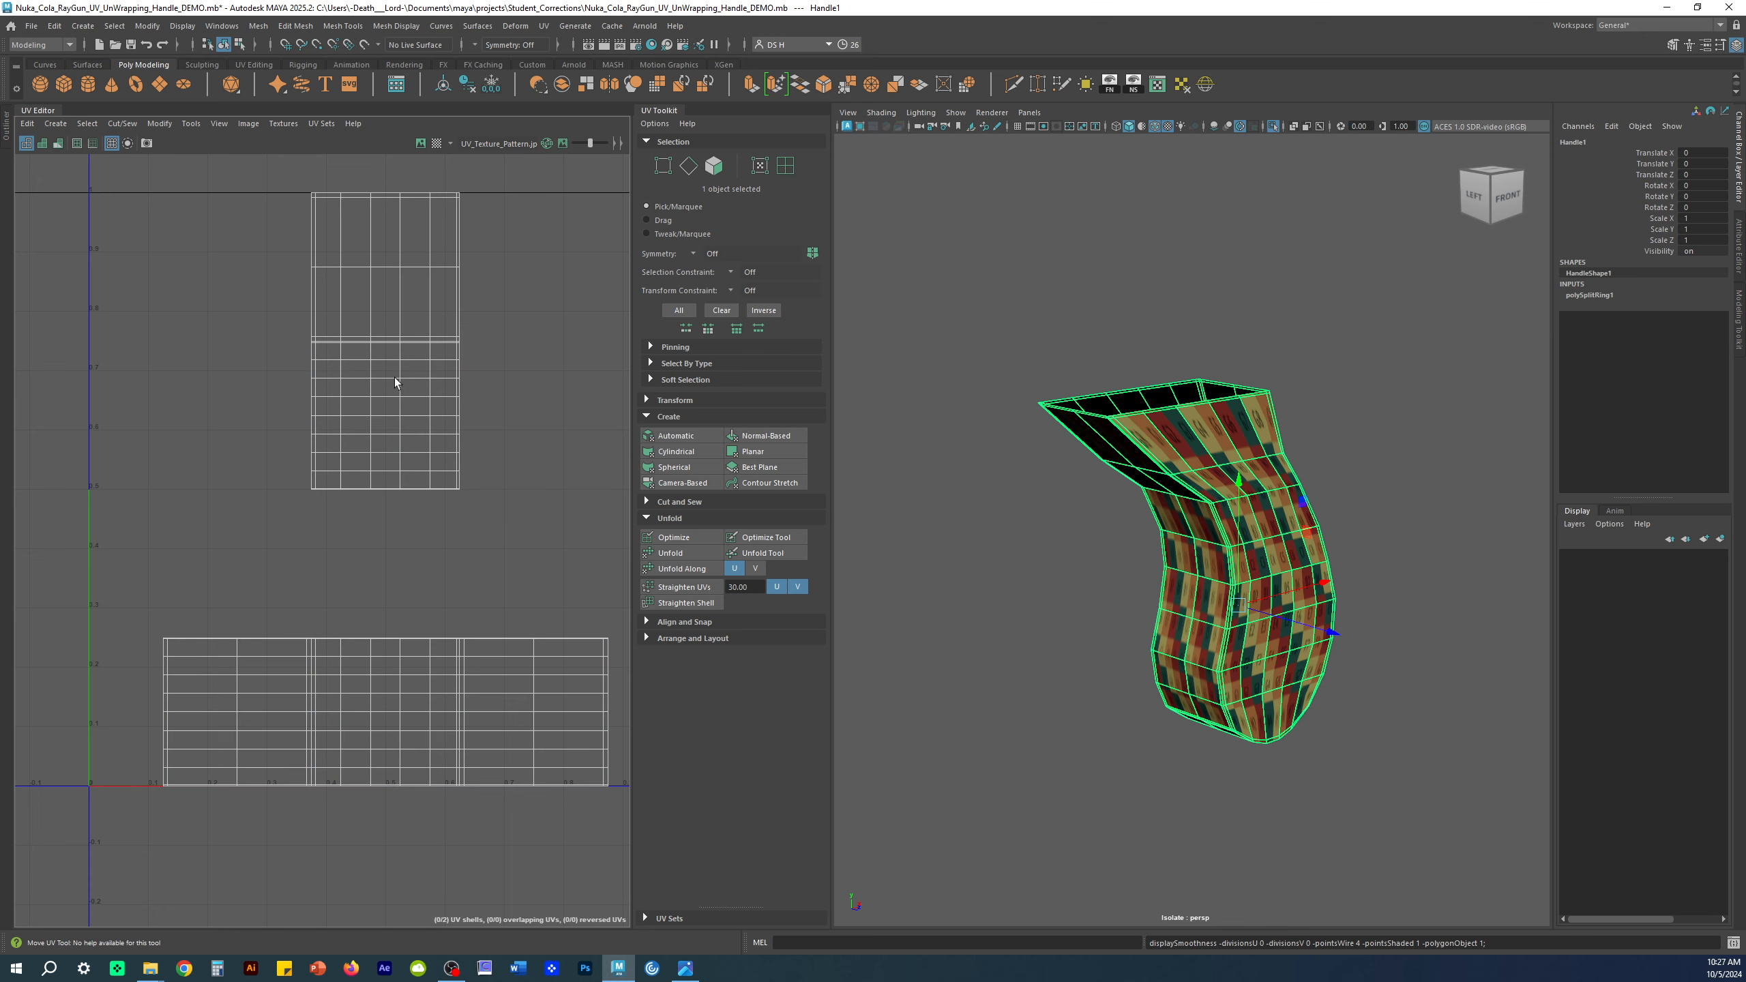
Step: Inspect the handle from below and the left, then delete its history with Alt+Shift+D
mouse_move(1150, 525)
left_mouse_down("alt")
mouse_move(1309, 518)
mouse_move(1191, 571)
mouse_move(1128, 511)
left_mouse_up("alt")
right_click_drag(1128, 510, 1356, 604, "alt")
left_click_drag(1356, 603, 1061, 461, "alt")
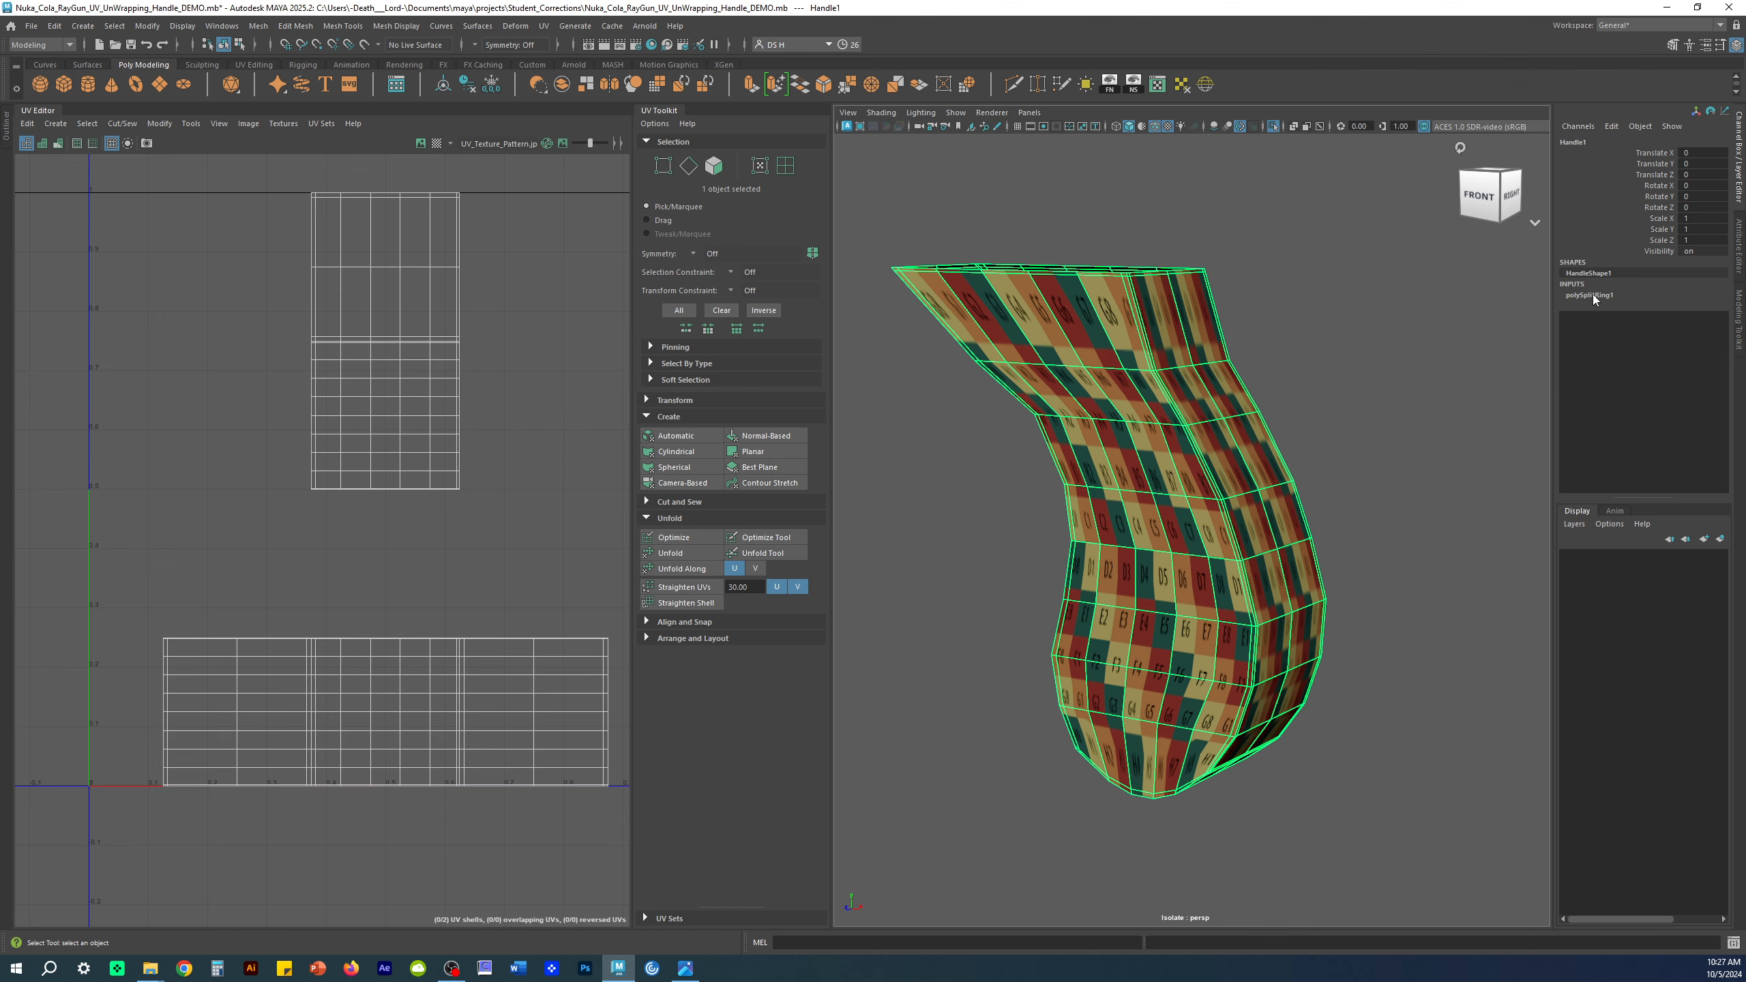
left_click_drag(1025, 347, 1244, 271, "alt")
mouse_move(1385, 506)
left_mouse_down("alt")
mouse_move(1052, 544)
mouse_move(1393, 526)
left_mouse_up("alt")
left_click_drag(1184, 735, 1340, 475, "alt")
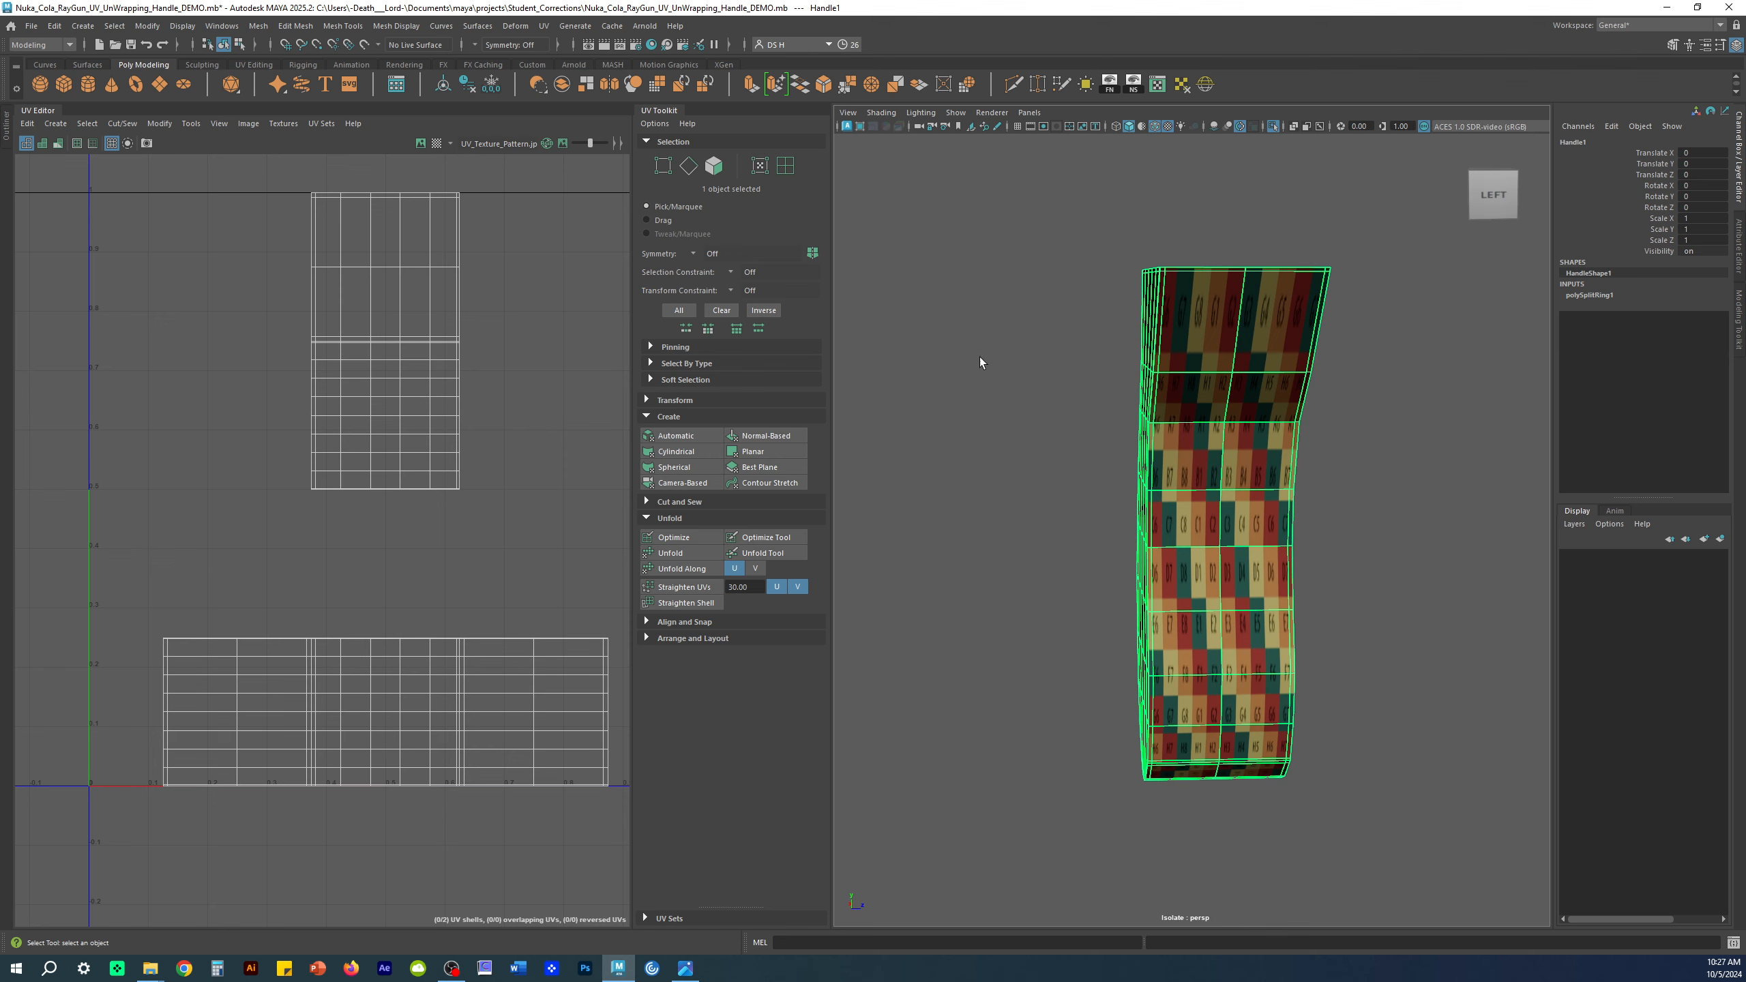
key("alt+shift+d")
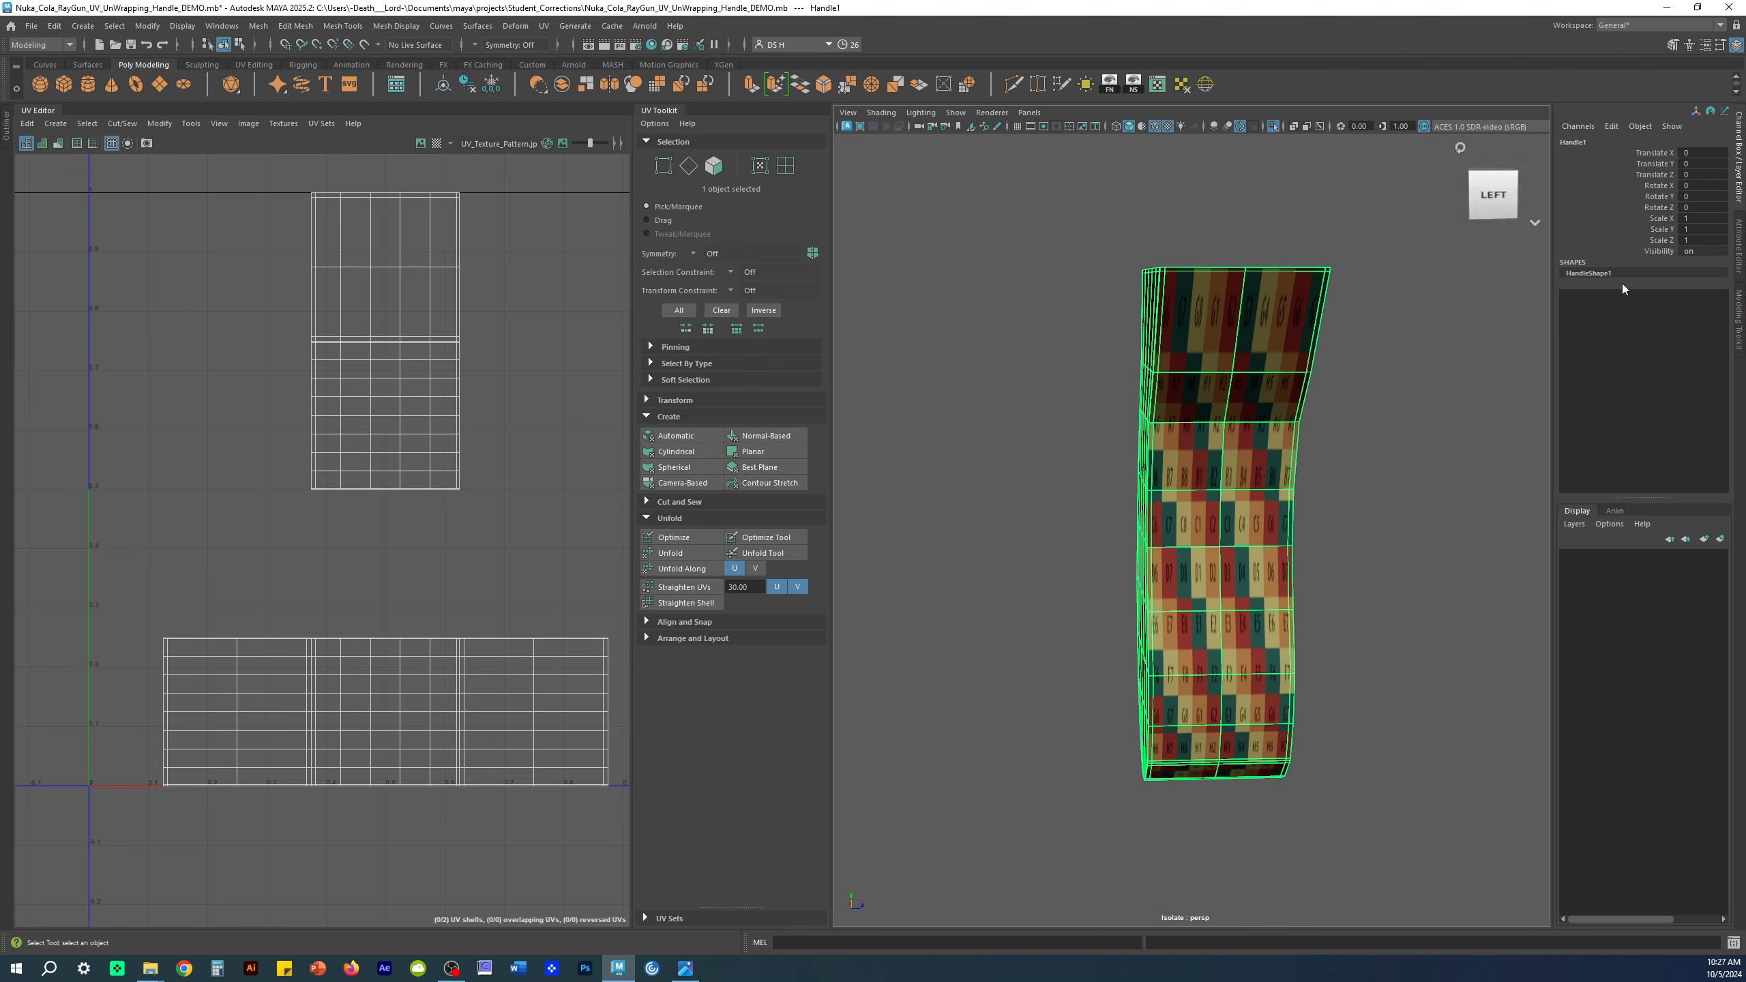
left_click_drag(1364, 394, 1181, 470, "alt")
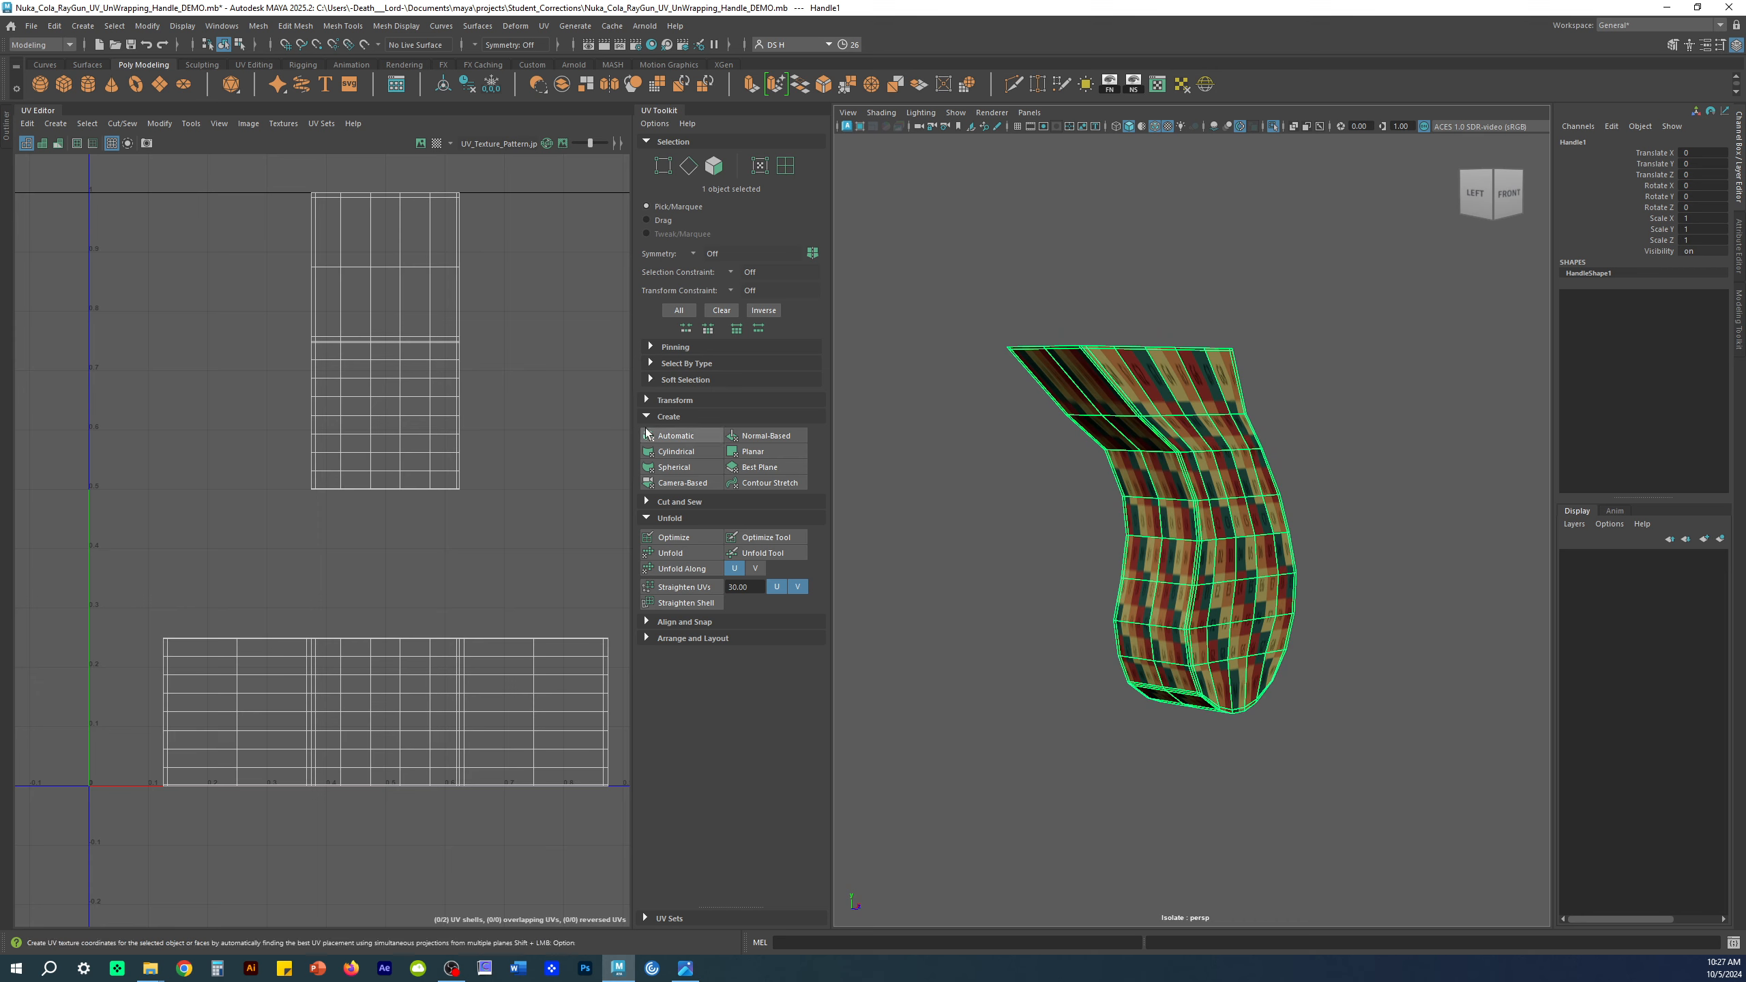
Step: Collapse the Create and Unfold sections in the UV Toolkit, re-expand Create, then open and close the UV menu
left_click(668, 416)
left_click(662, 449)
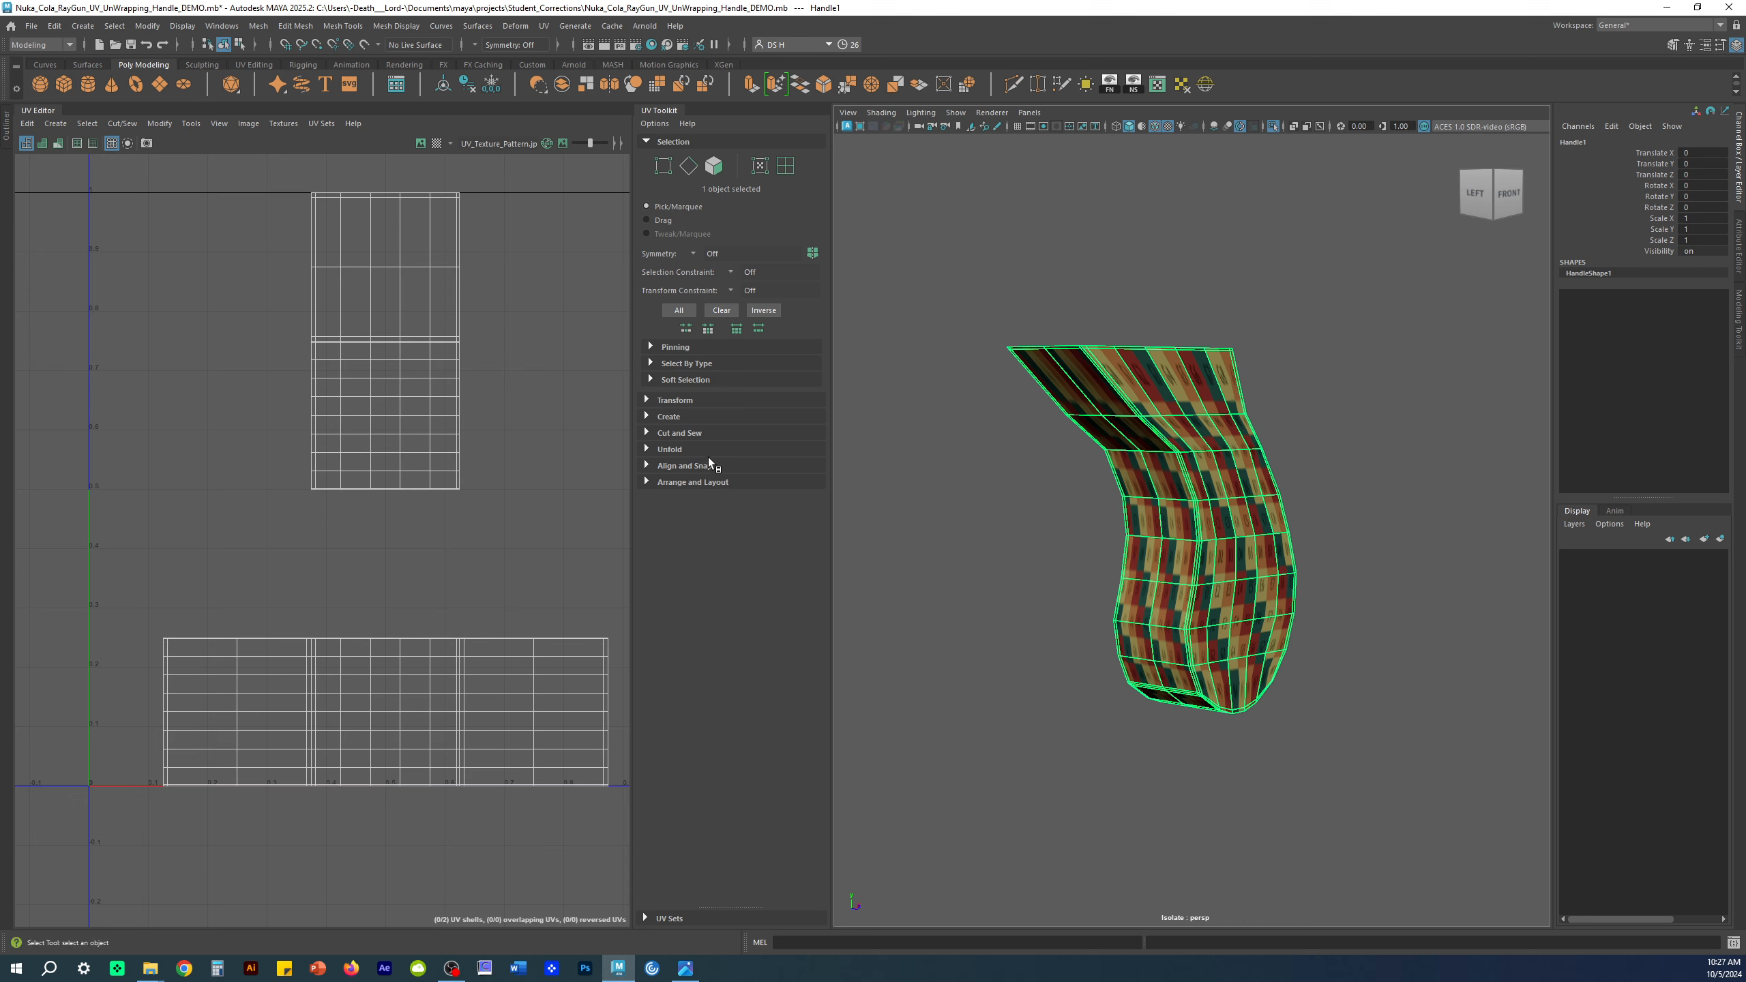
left_click(690, 415)
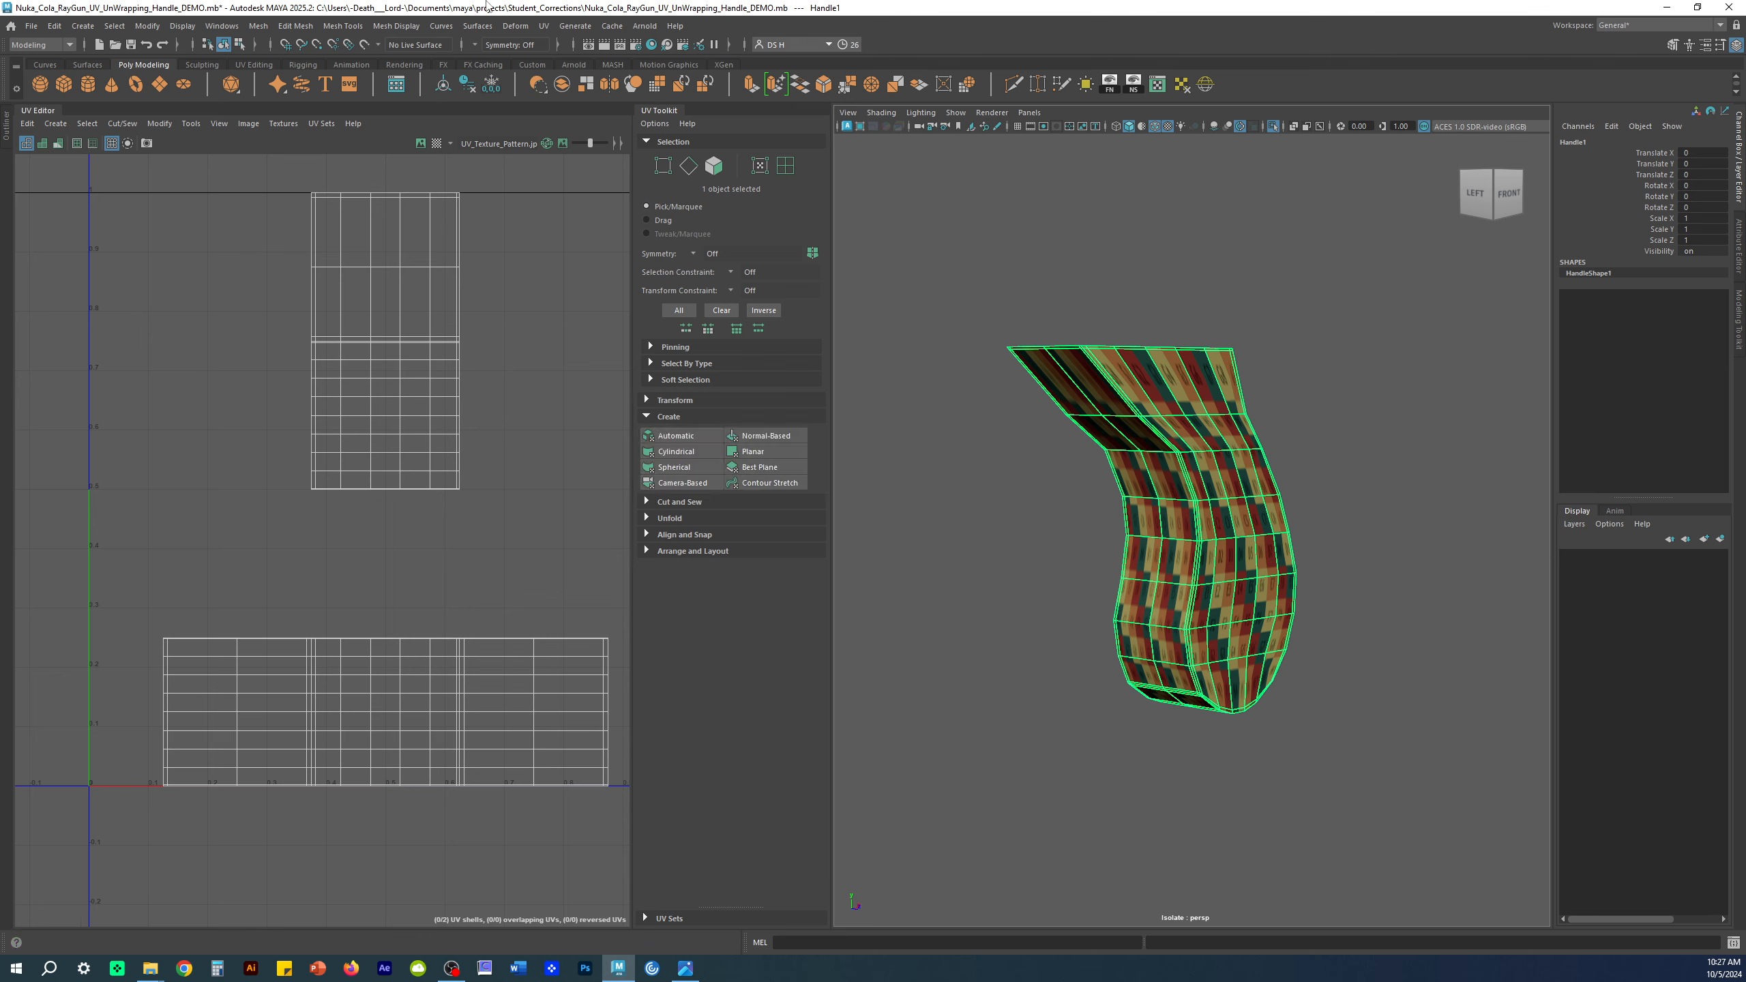
left_click(540, 27)
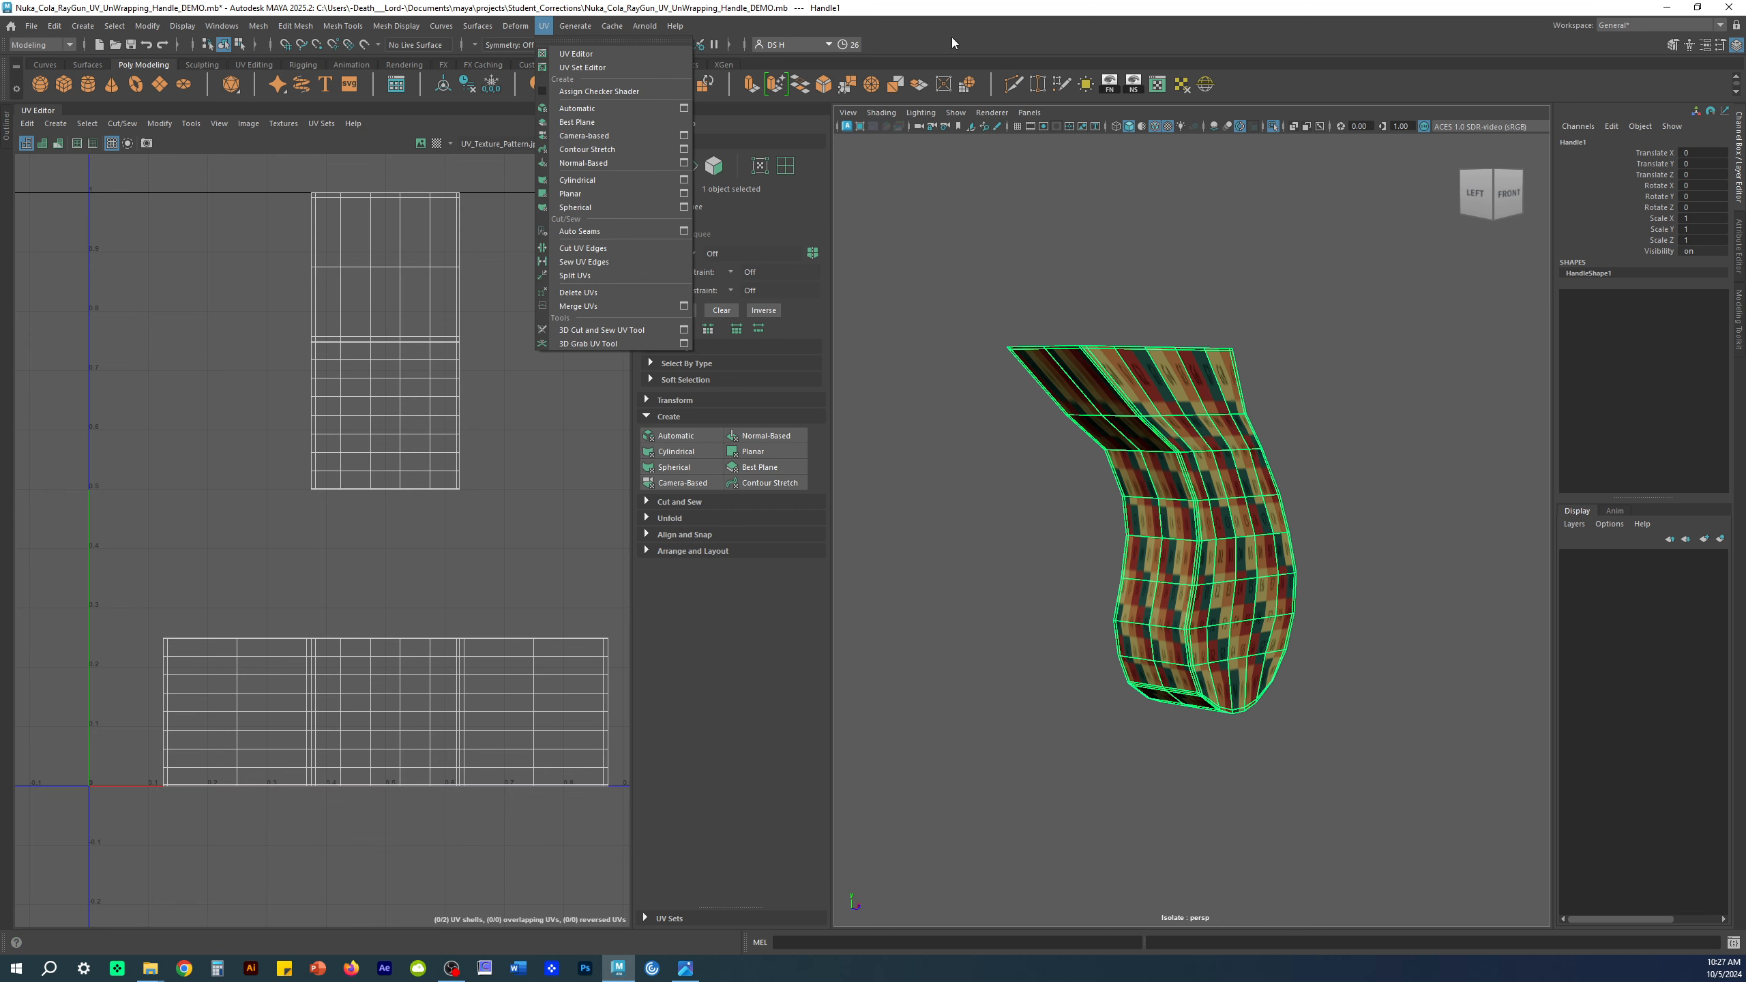
left_click(1002, 38)
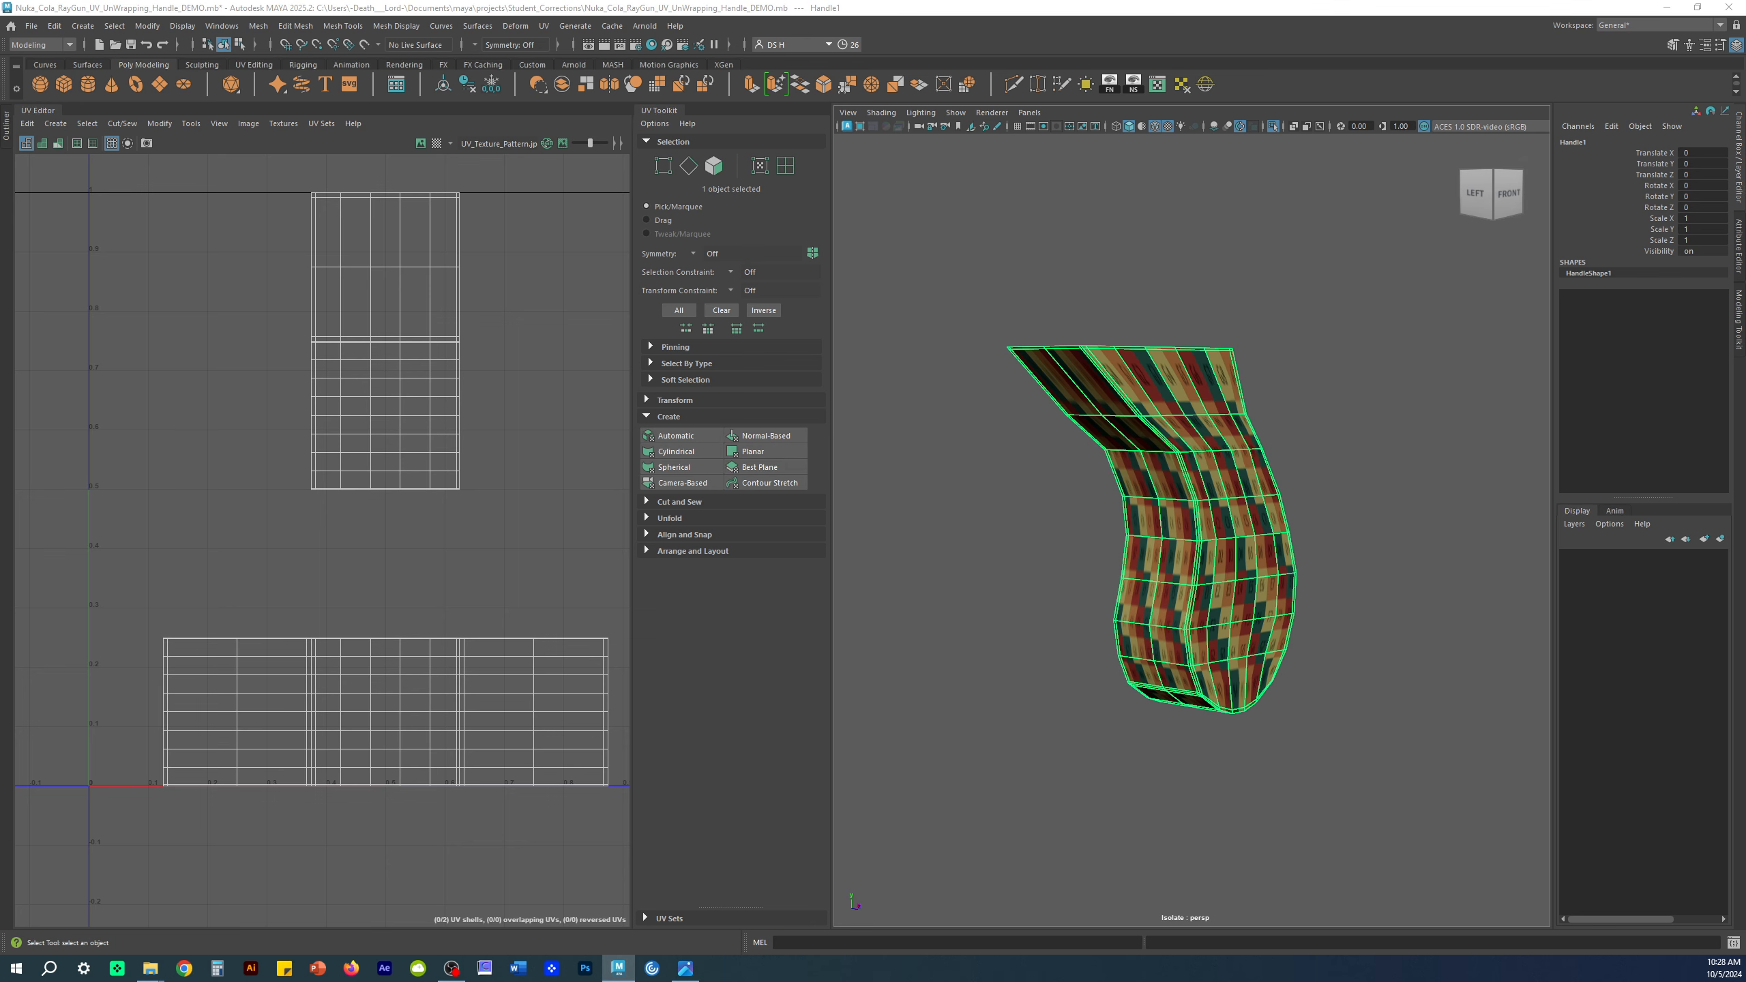
Step: Apply Automatic mapping to Handle1 with 6 planes, Less distortion, Into square, Uniform, and Shape stacking
left_click(677, 436, "shift")
left_click_drag(970, 189, 864, 270)
middle_click_drag(1216, 465, 1310, 391, "alt")
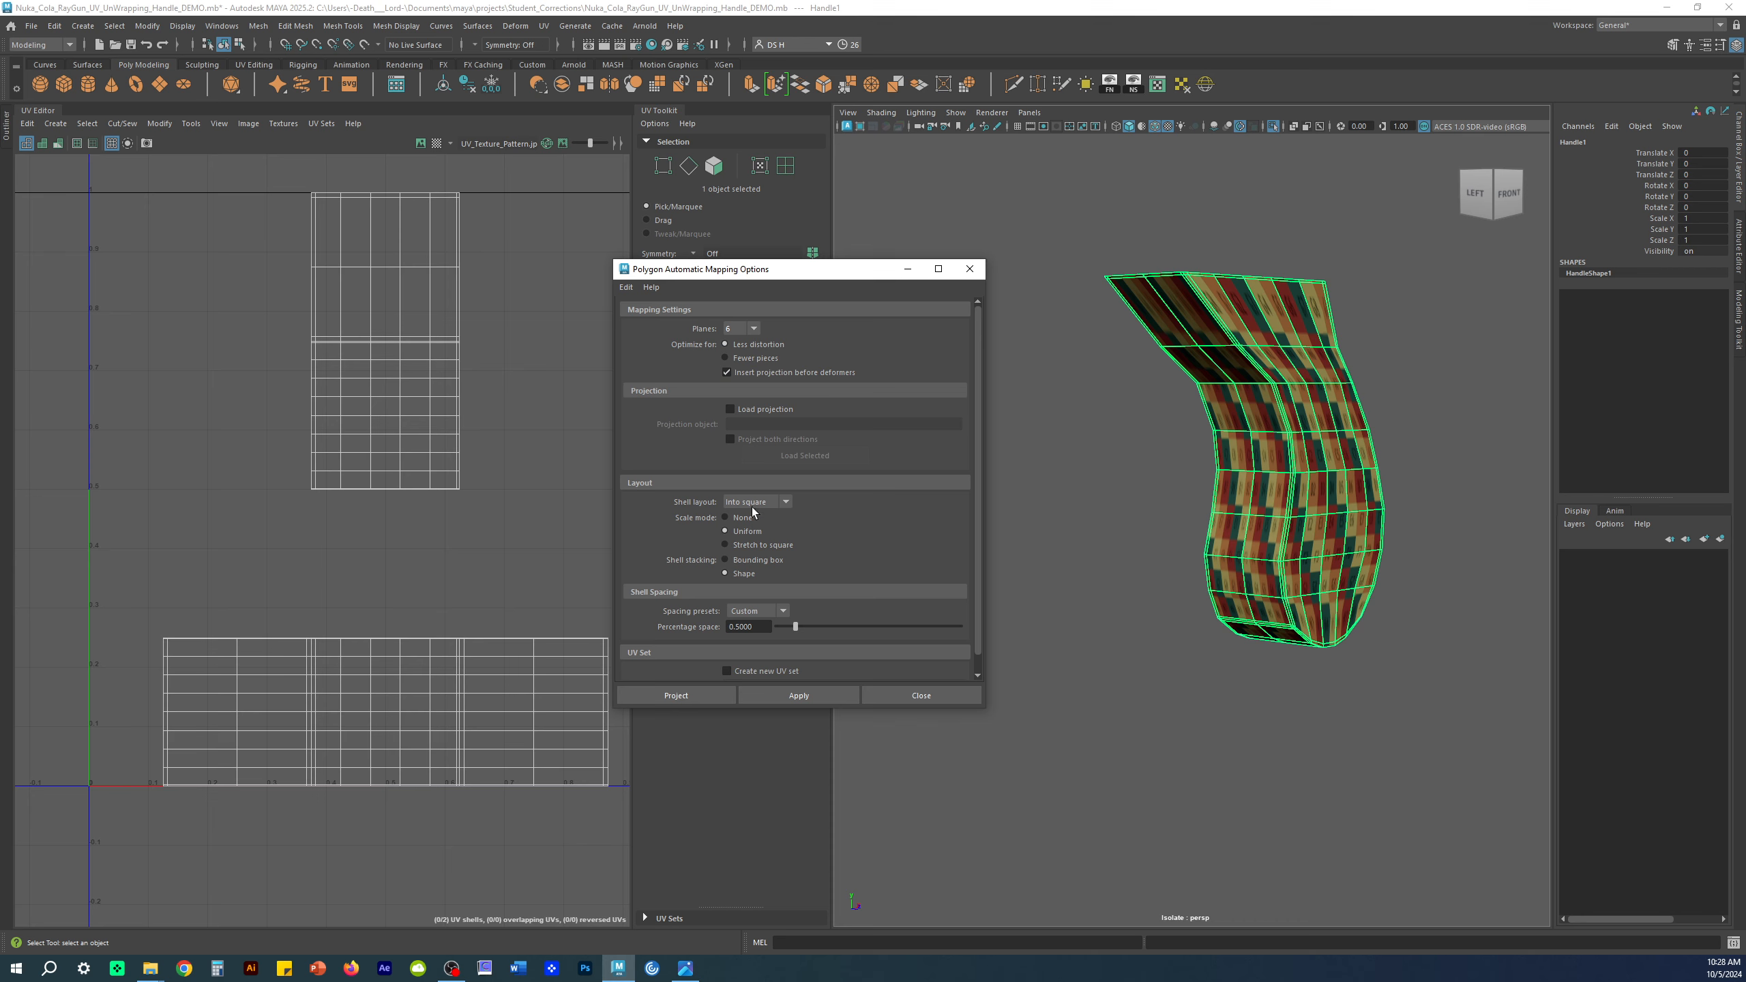
left_click(748, 561)
left_click(777, 560)
left_click_drag(761, 629, 668, 630)
mouse_move(787, 712)
left_mouse_down()
mouse_move(787, 791)
mouse_move(787, 745)
left_mouse_up()
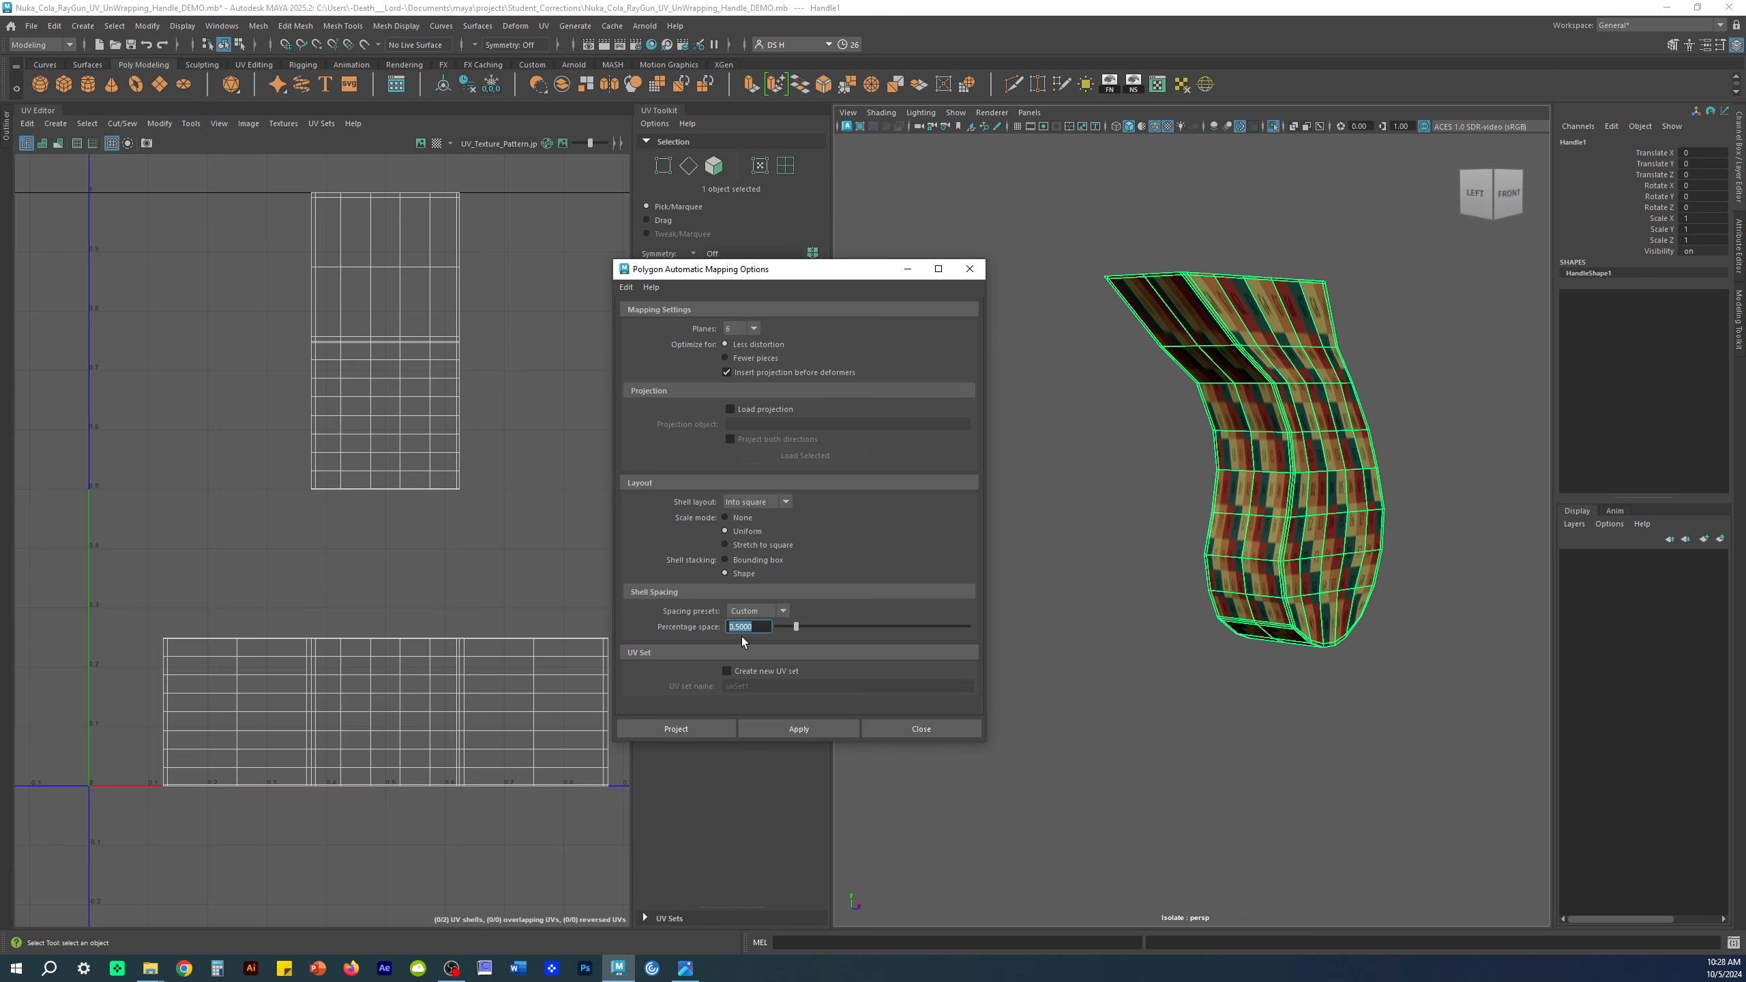
left_click(811, 730)
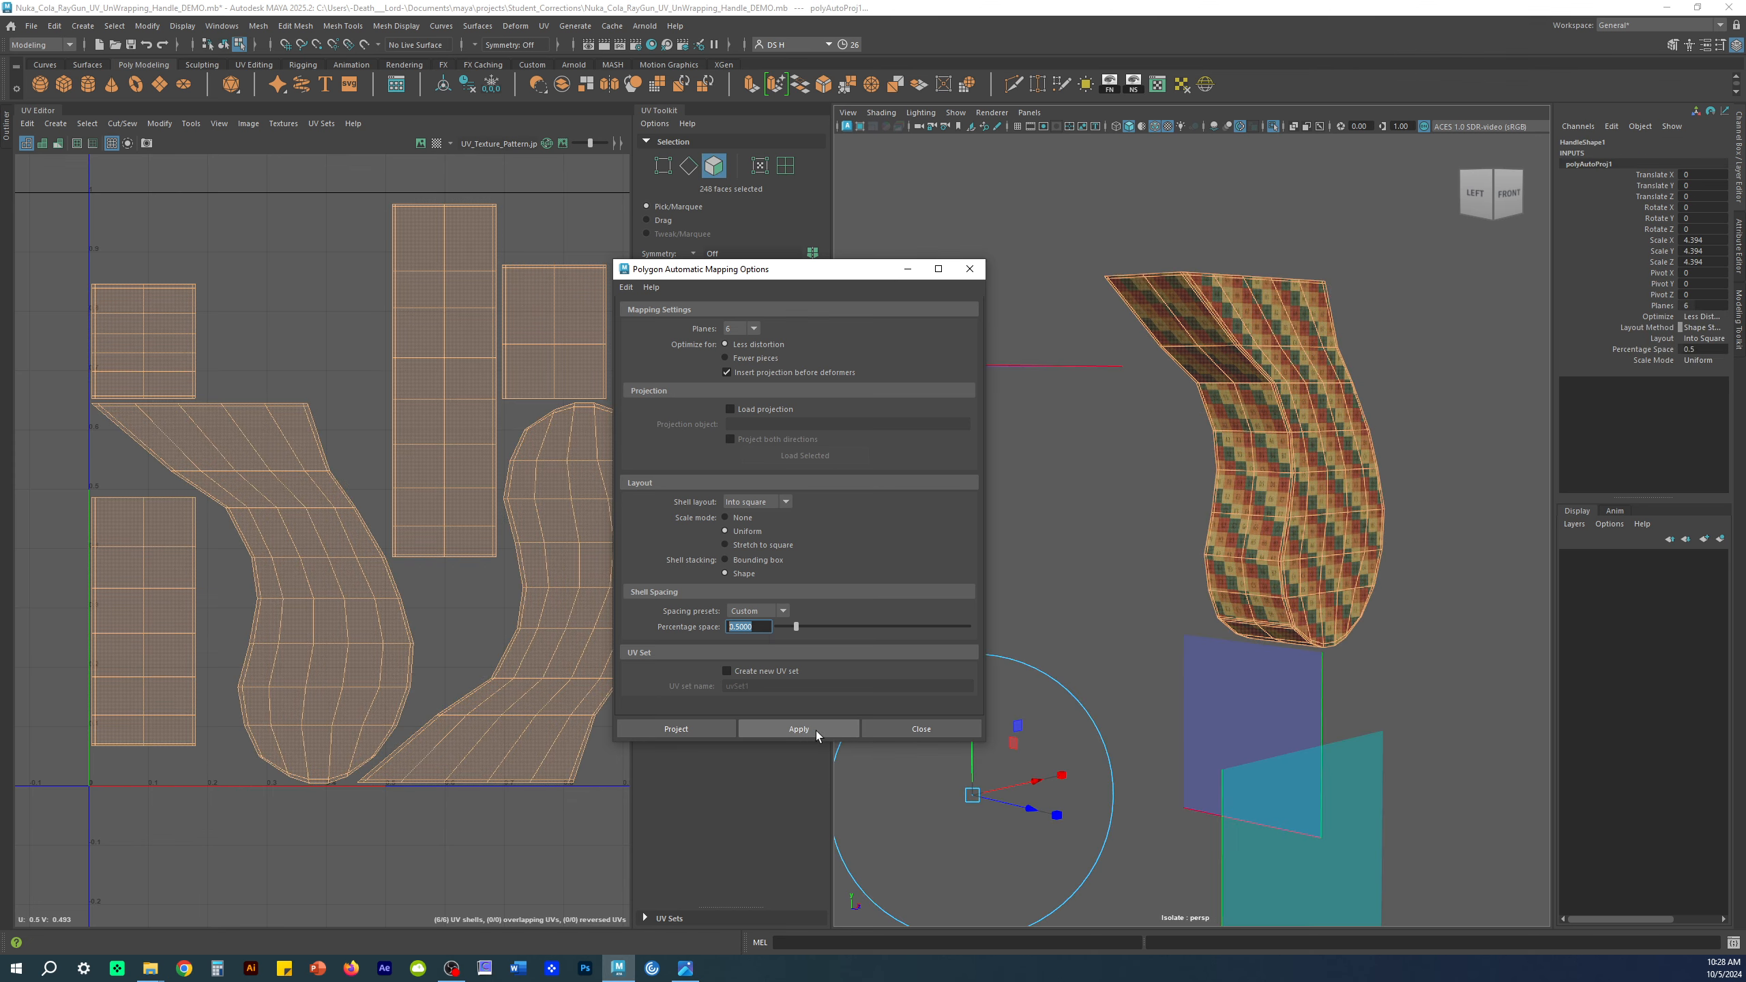
Step: Close the Automatic Mapping options and frame all the new UV shells
left_click(920, 733)
scroll(356, 570, "down", 4)
middle_click_drag(363, 533, 328, 507, "alt")
scroll(1337, 567, "down", 3)
left_click_drag(1464, 566, 1336, 610, "alt")
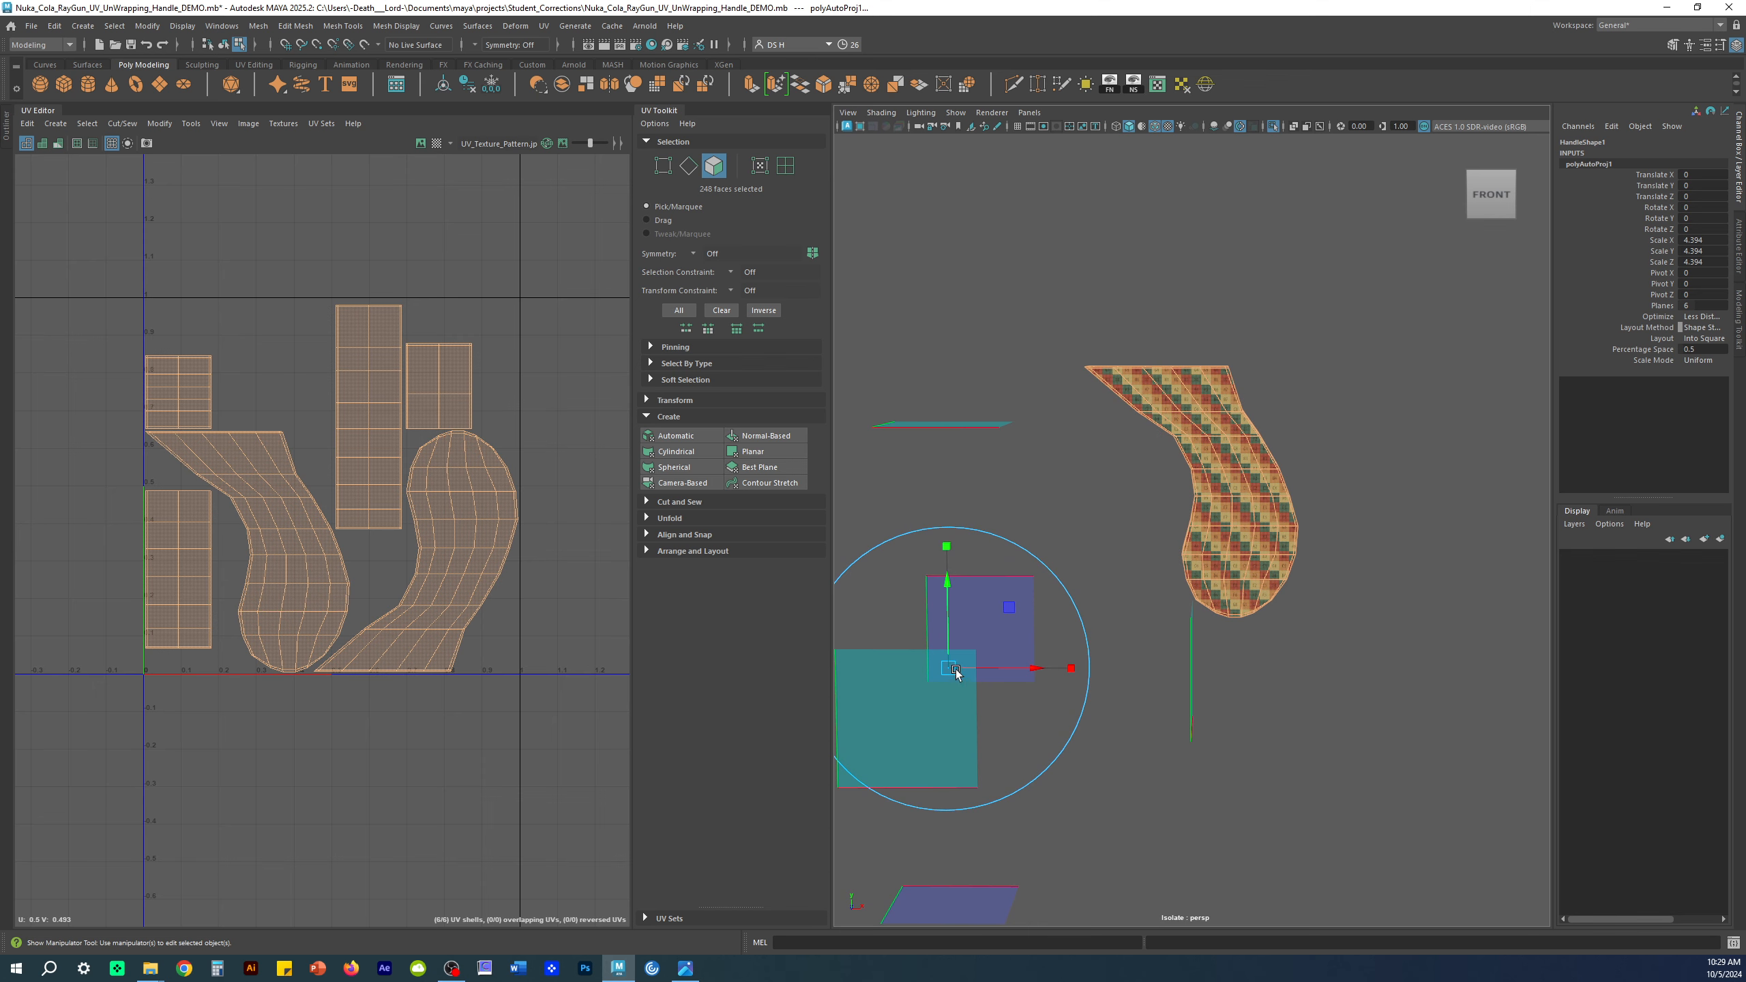
Step: Show the viewport grid and offset the projection 5.468 along X
left_click(1018, 128)
left_click_drag(1048, 237, 1077, 396, "alt")
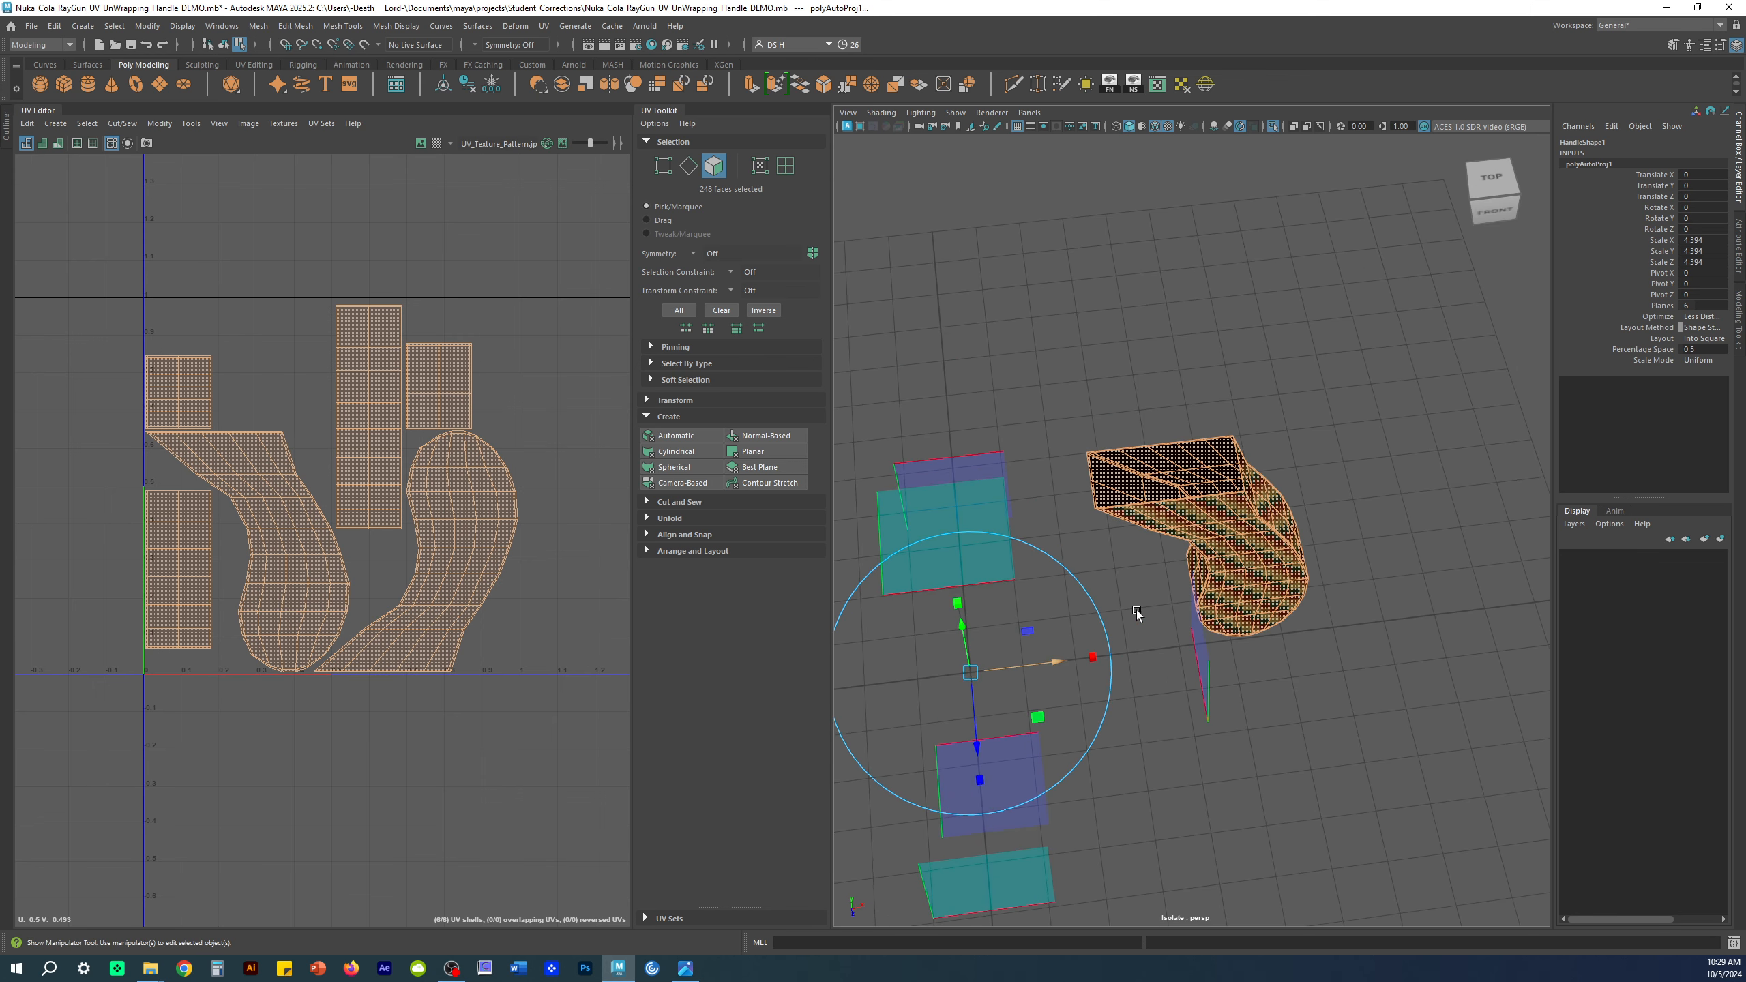
left_click_drag(1138, 612, 1252, 476, "alt")
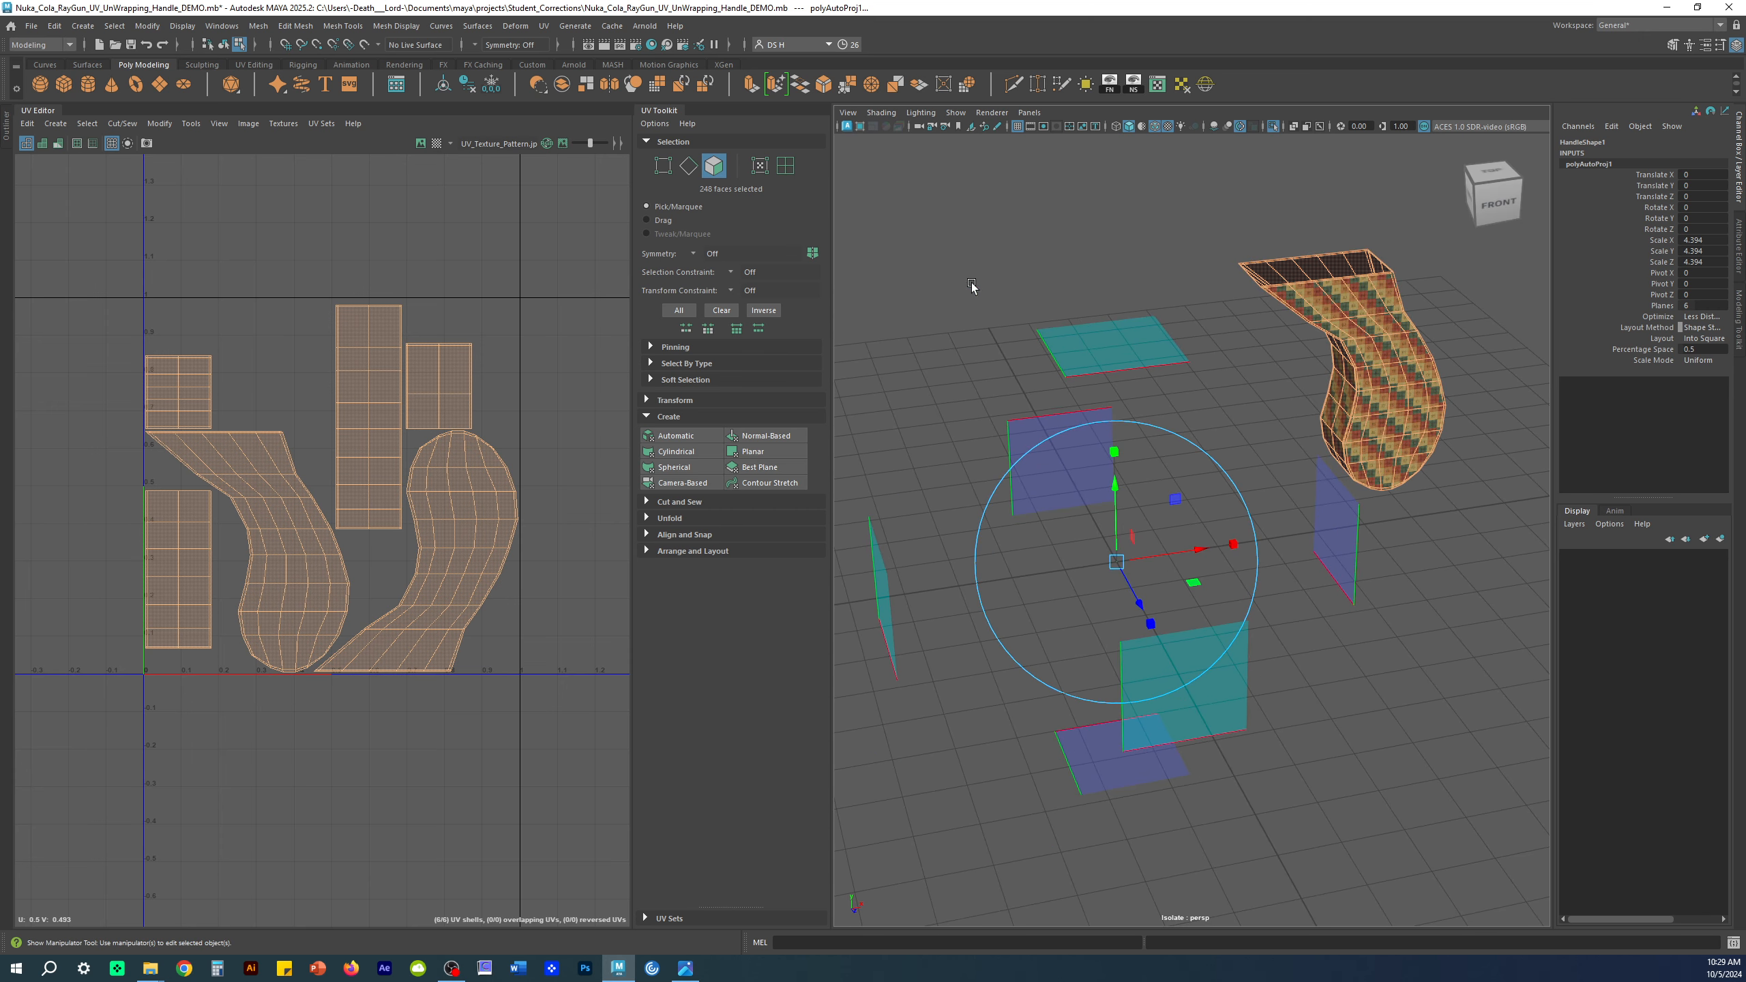
left_click_drag(1049, 352, 1217, 420, "alt")
left_click_drag(1100, 562, 1379, 530)
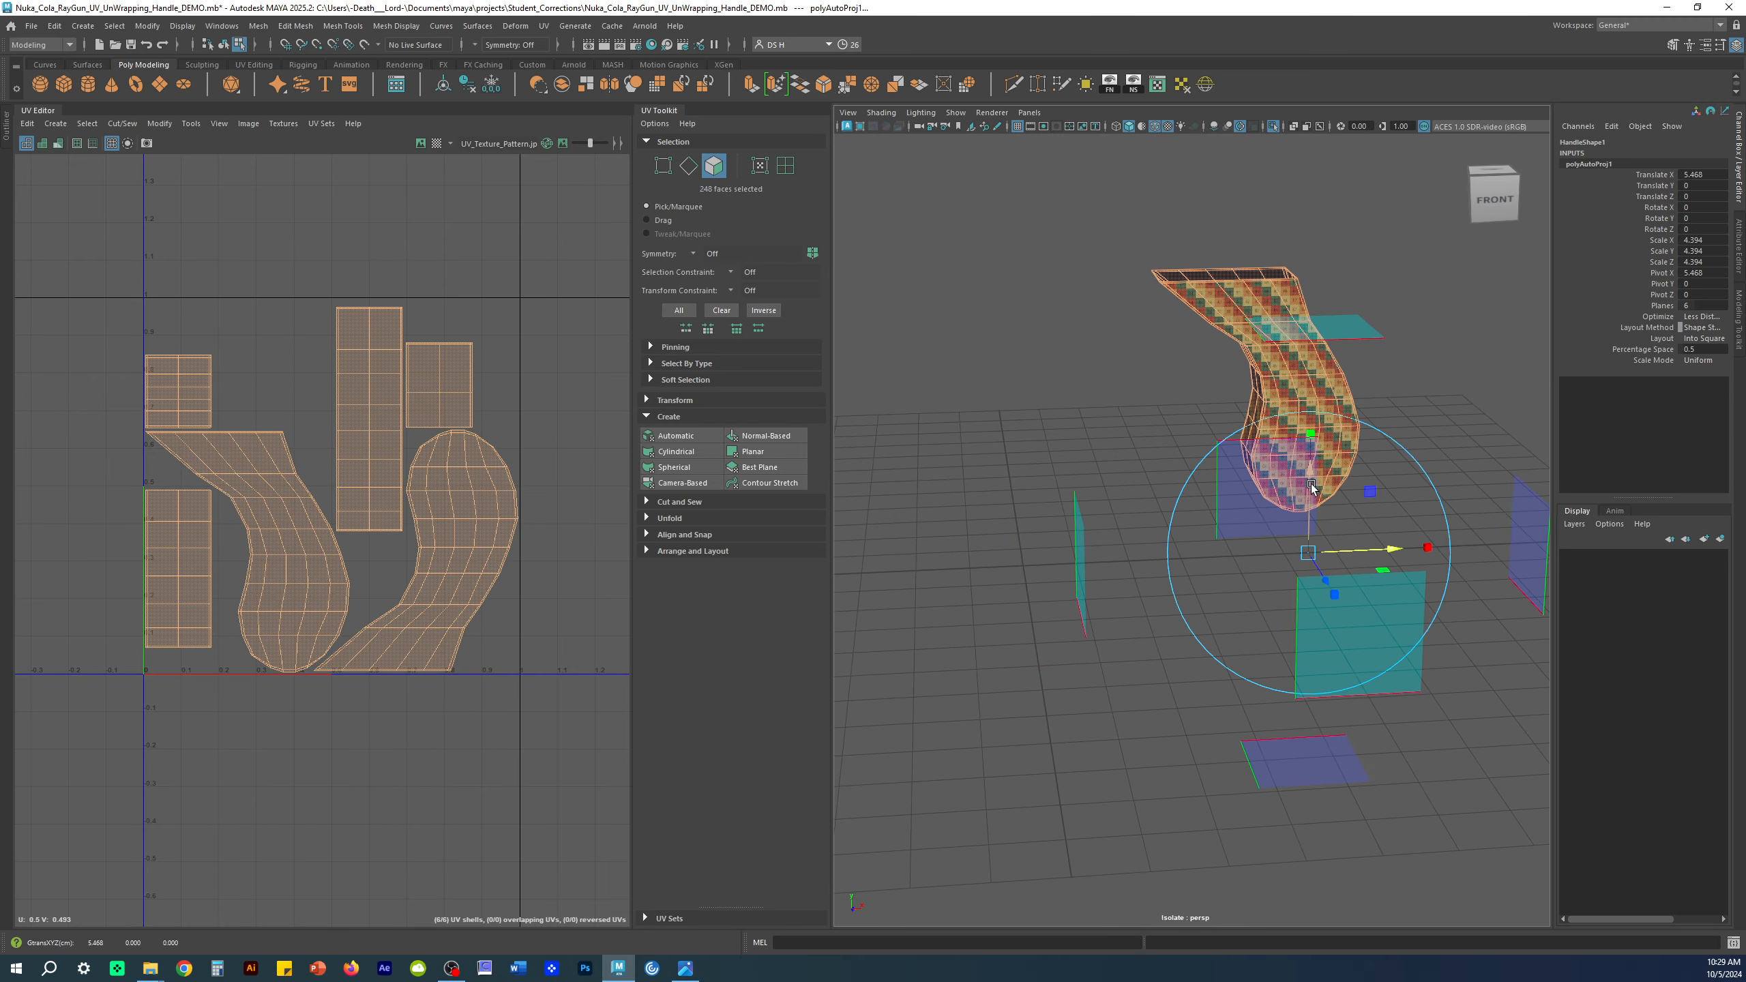
Step: Return to object mode and reselect Handle1
left_click(1471, 357)
left_click_drag(1237, 386, 1293, 376, "alt")
right_click_drag(1256, 357, 1327, 306)
left_click(1473, 354)
middle_click_drag(1340, 259, 1342, 423, "alt")
right_click_drag(1342, 422, 1415, 496, "alt")
left_click_drag(1416, 495, 1504, 579, "alt")
middle_click_drag(1504, 579, 1466, 572, "alt")
left_click(1304, 481)
left_click_drag(1317, 484, 1387, 503, "alt")
left_click_drag(1344, 475, 1340, 524, "alt")
middle_click_drag(283, 556, 284, 524, "alt")
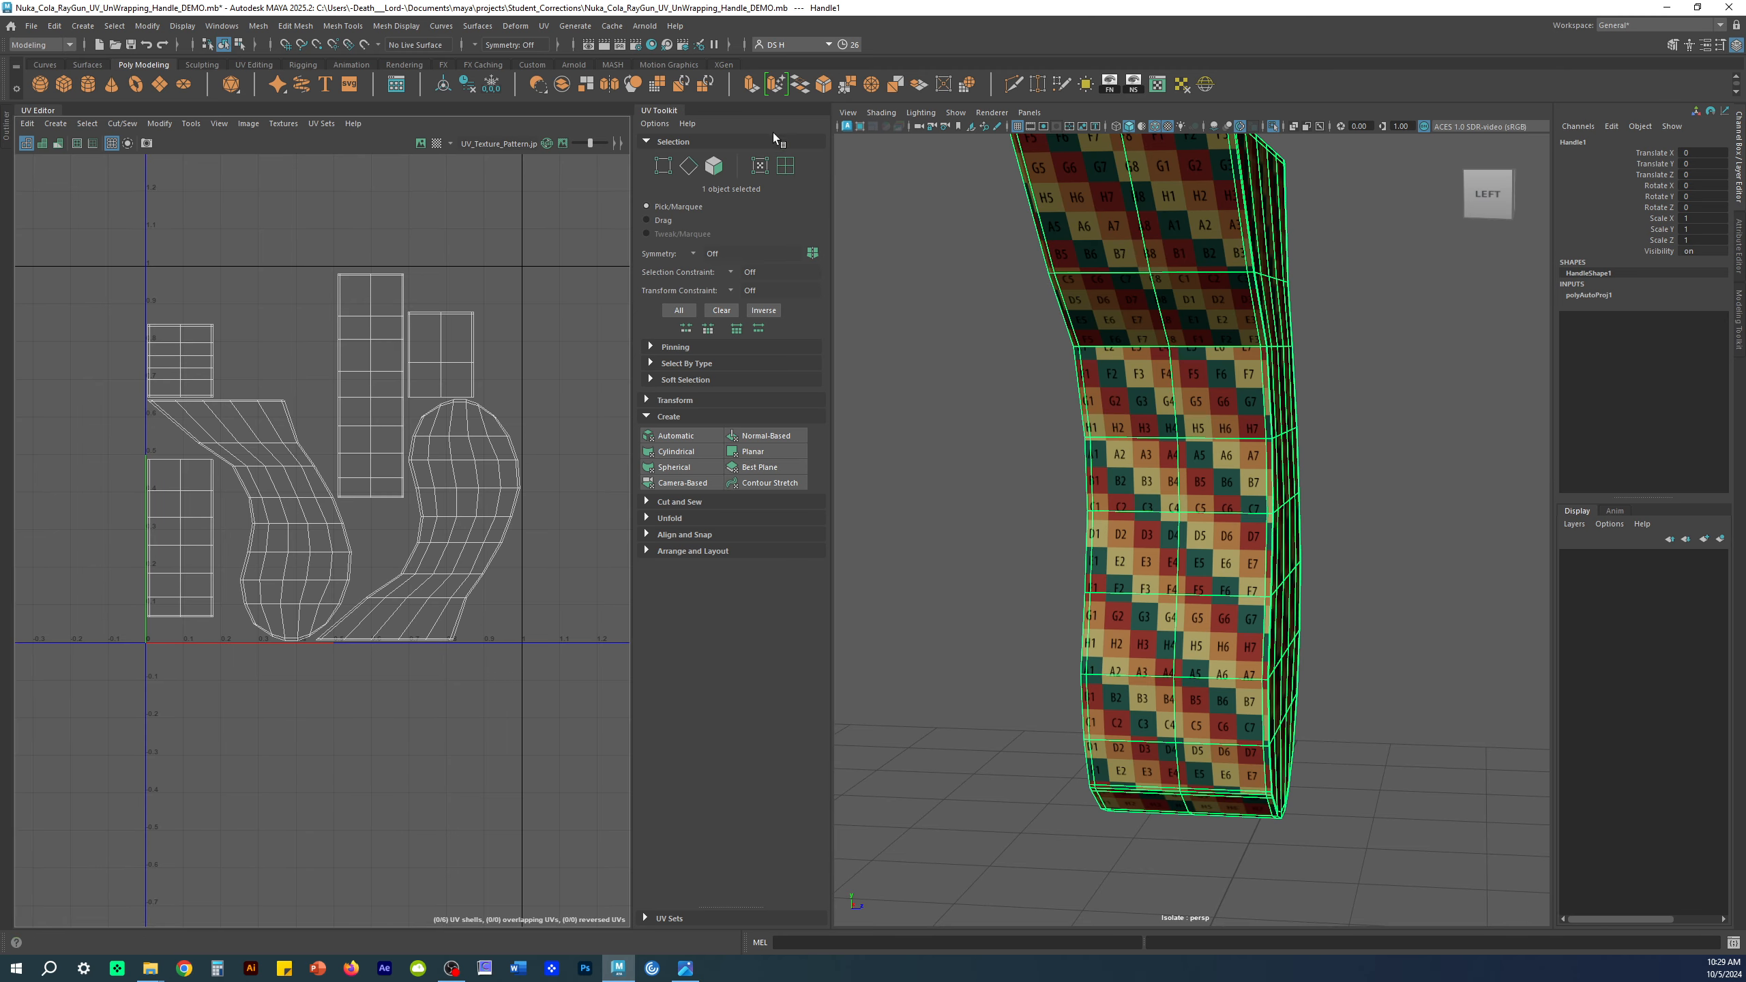
Step: In UV Shell selection mode, move the first curved shell up and to the right
left_click(785, 165)
scroll(605, 313, "down", 3)
middle_click_drag(566, 347, 347, 418, "alt")
scroll(365, 423, "down", 3)
middle_click_drag(369, 502, 306, 584, "alt")
left_click(258, 561)
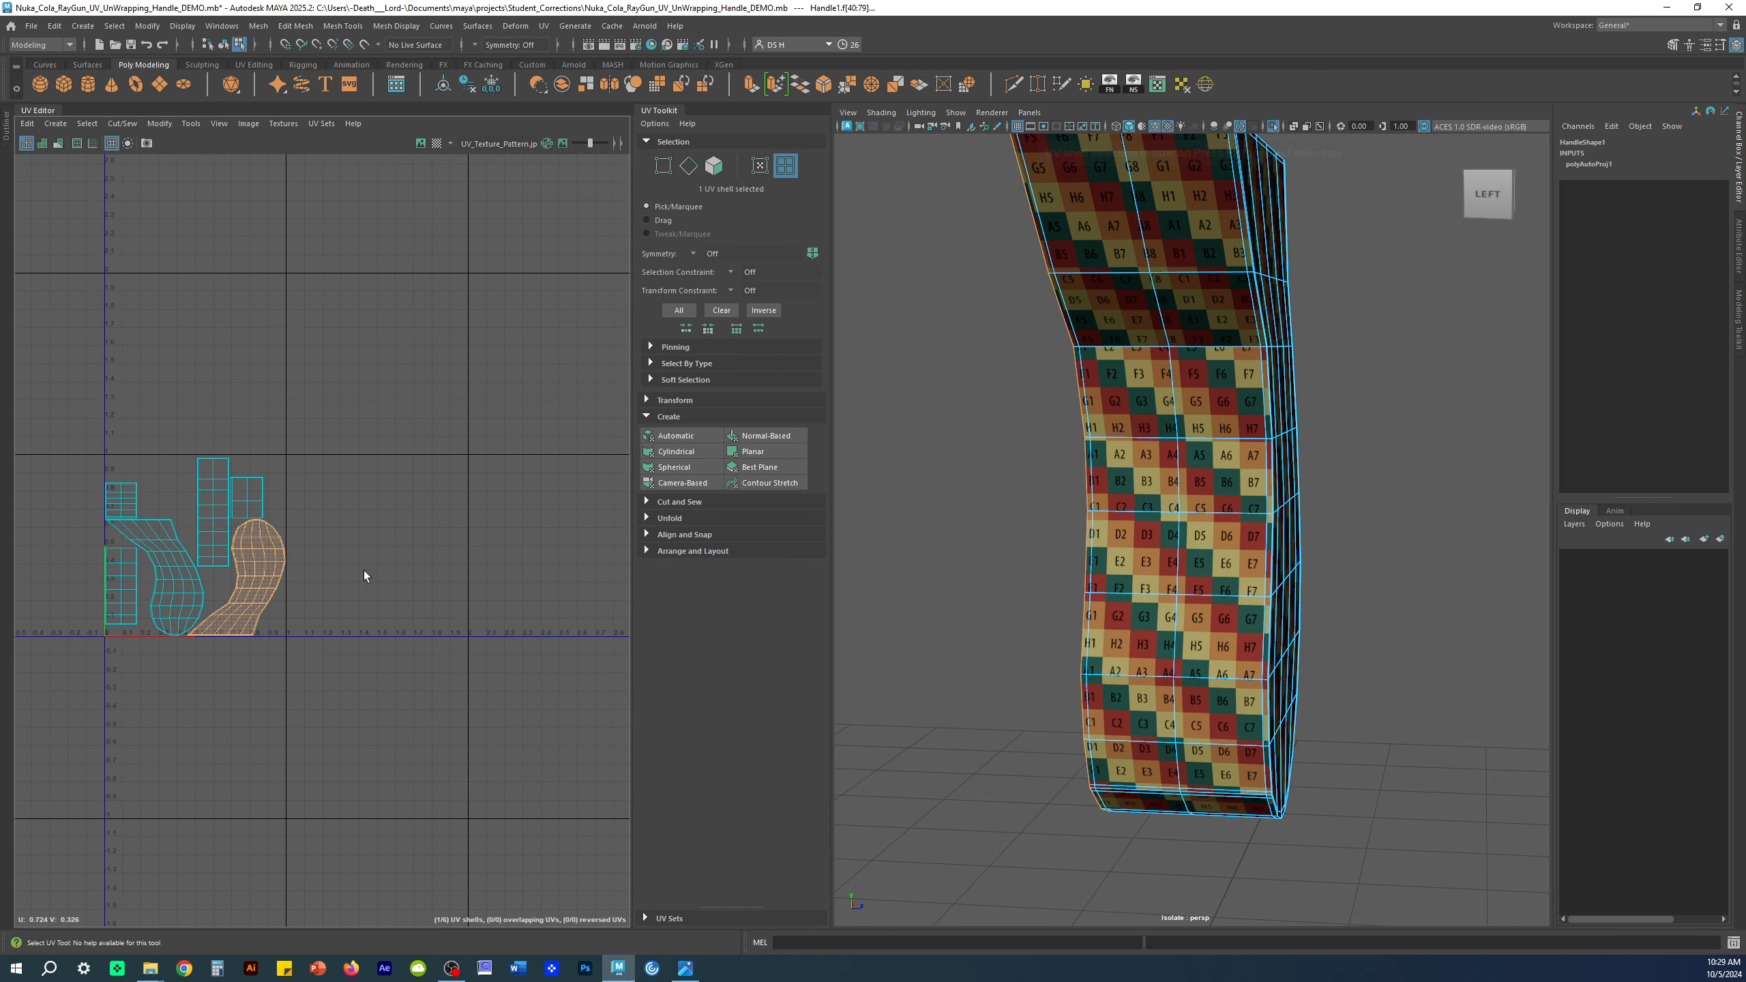
left_click_drag(1134, 406, 1313, 514, "alt")
key("w")
left_click_drag(241, 577, 409, 504)
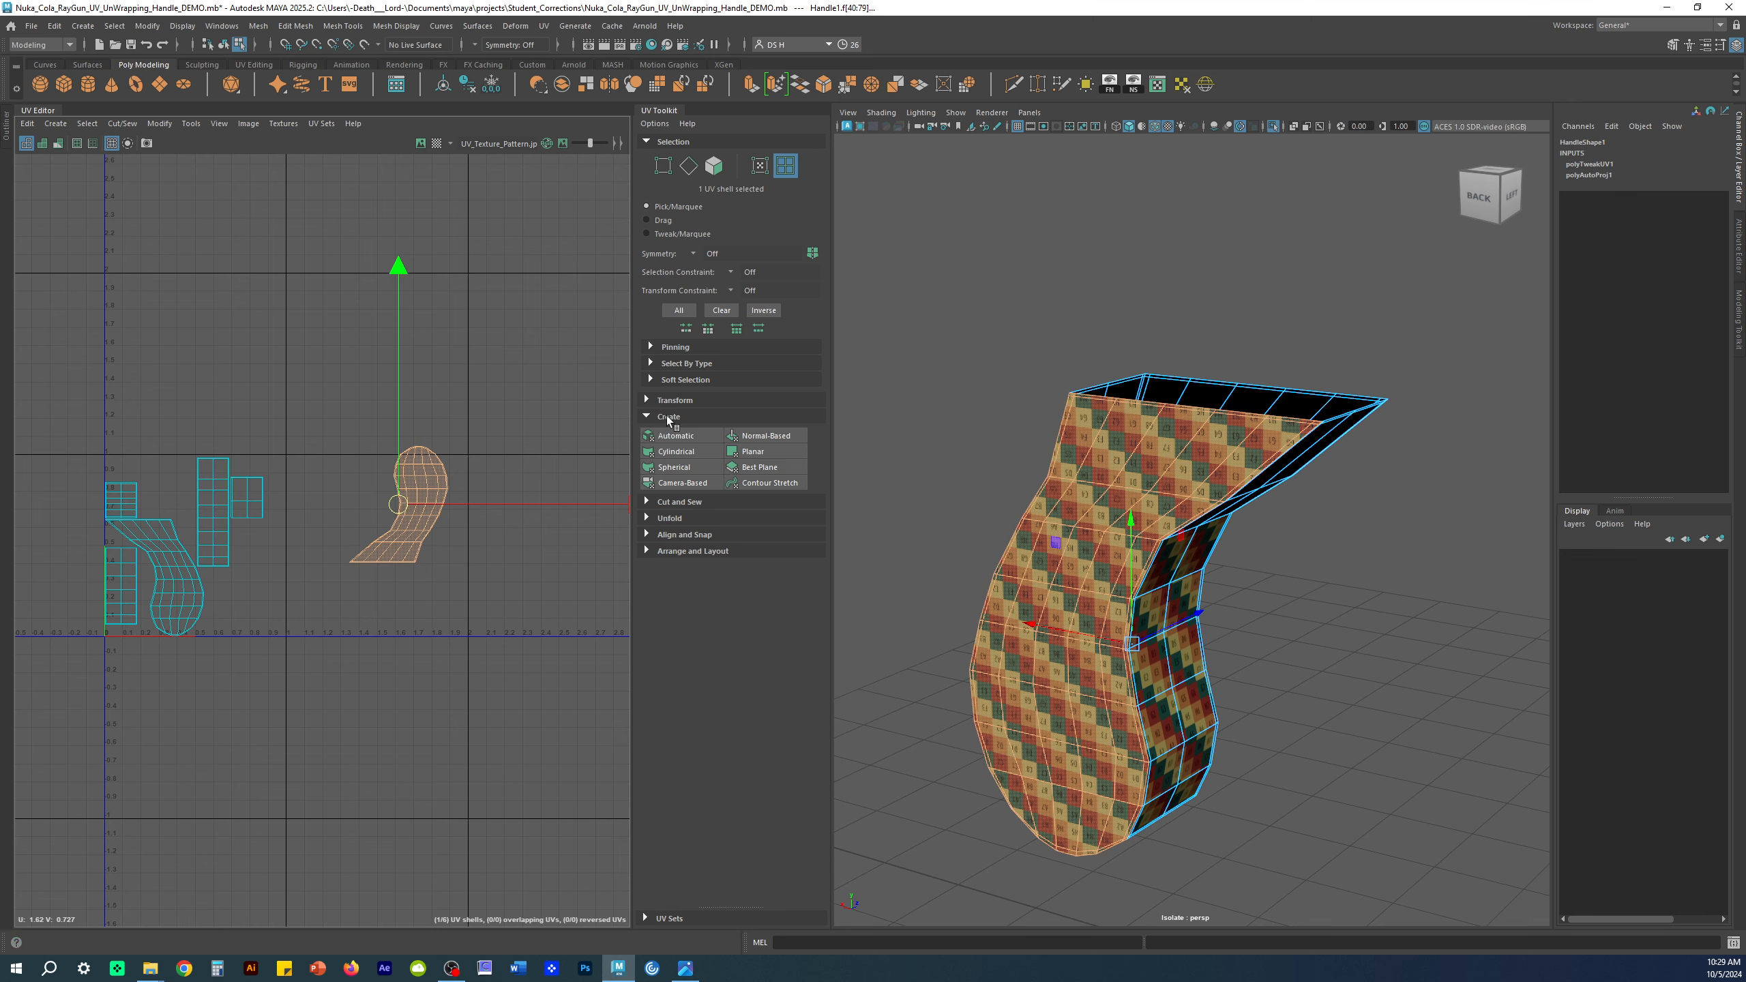
Step: Rotate that curved shell 90° counterclockwise with the UV Toolkit's Transform options
left_click(650, 416)
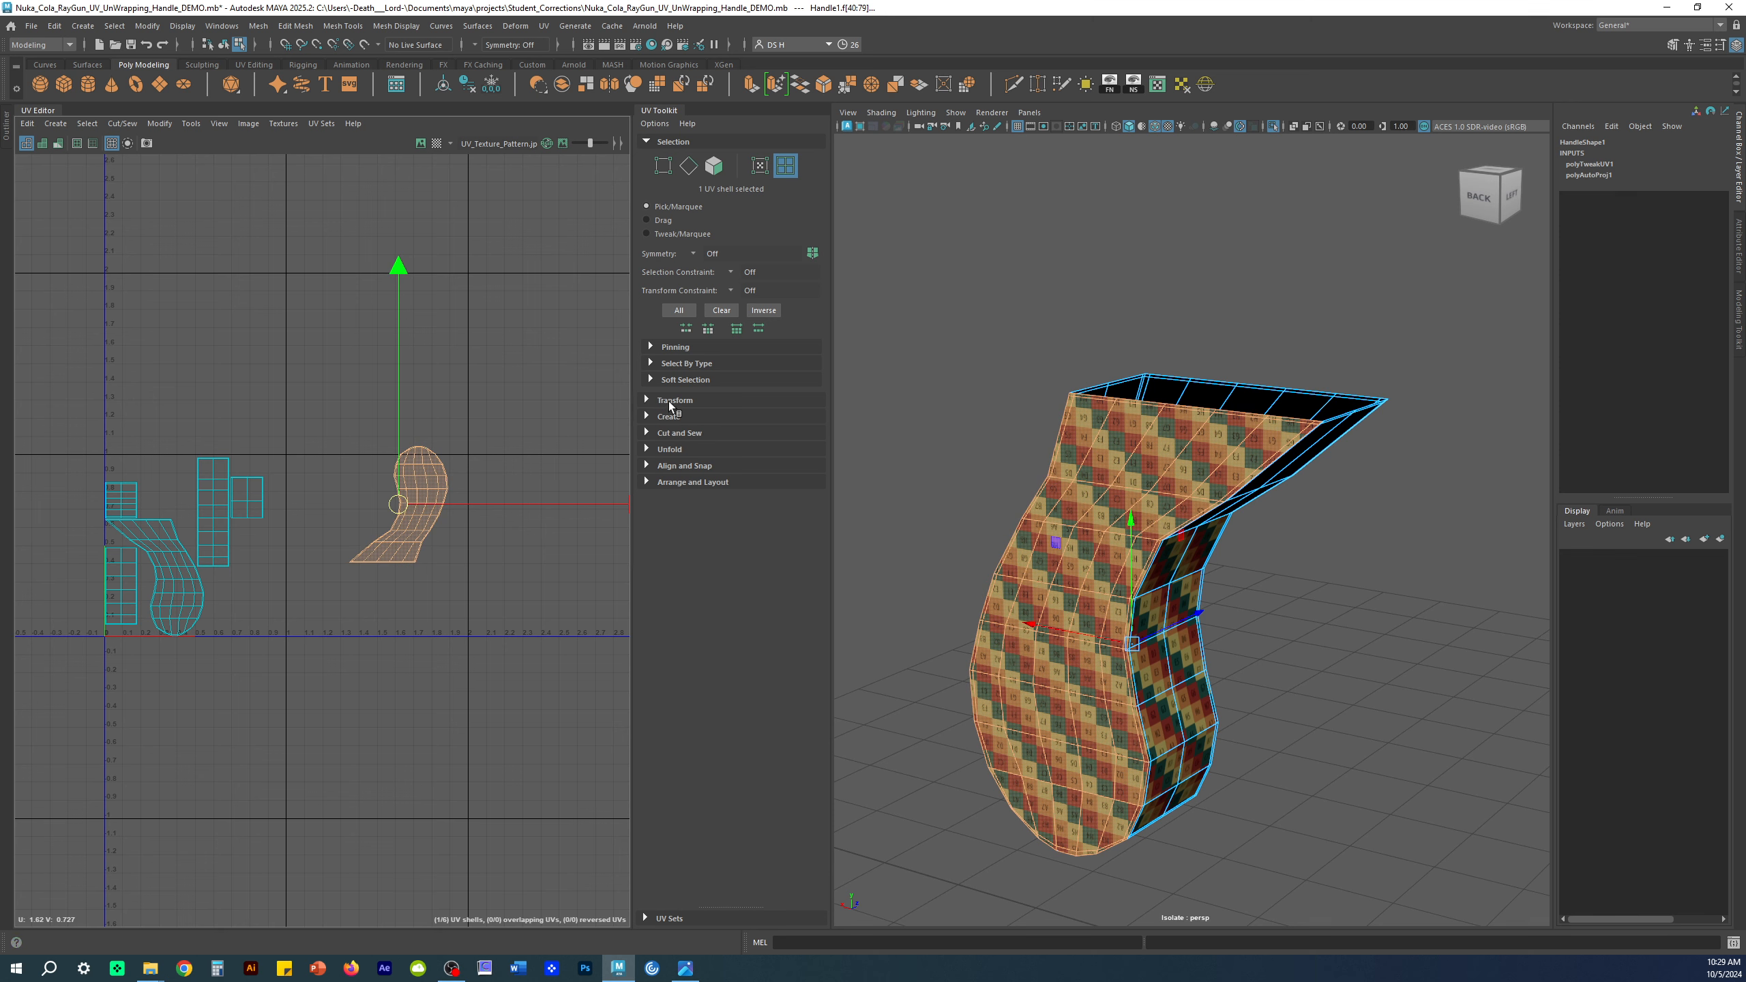
left_click(670, 402)
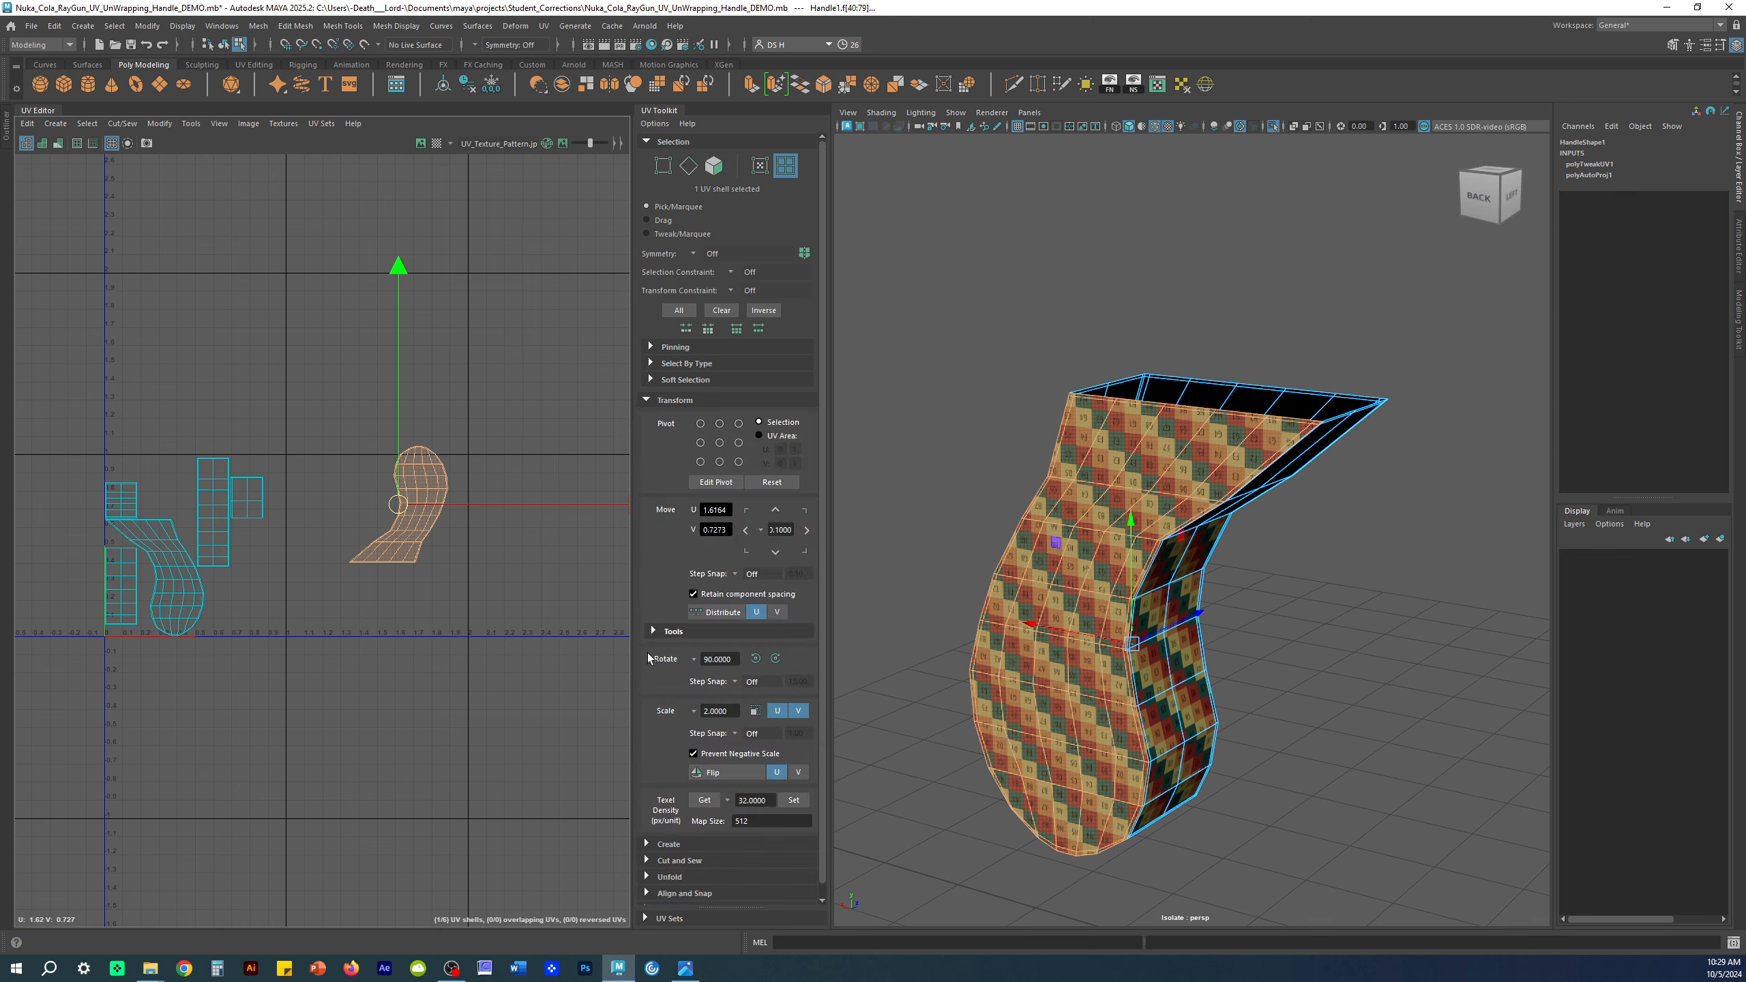
left_click(755, 659)
left_click(485, 679)
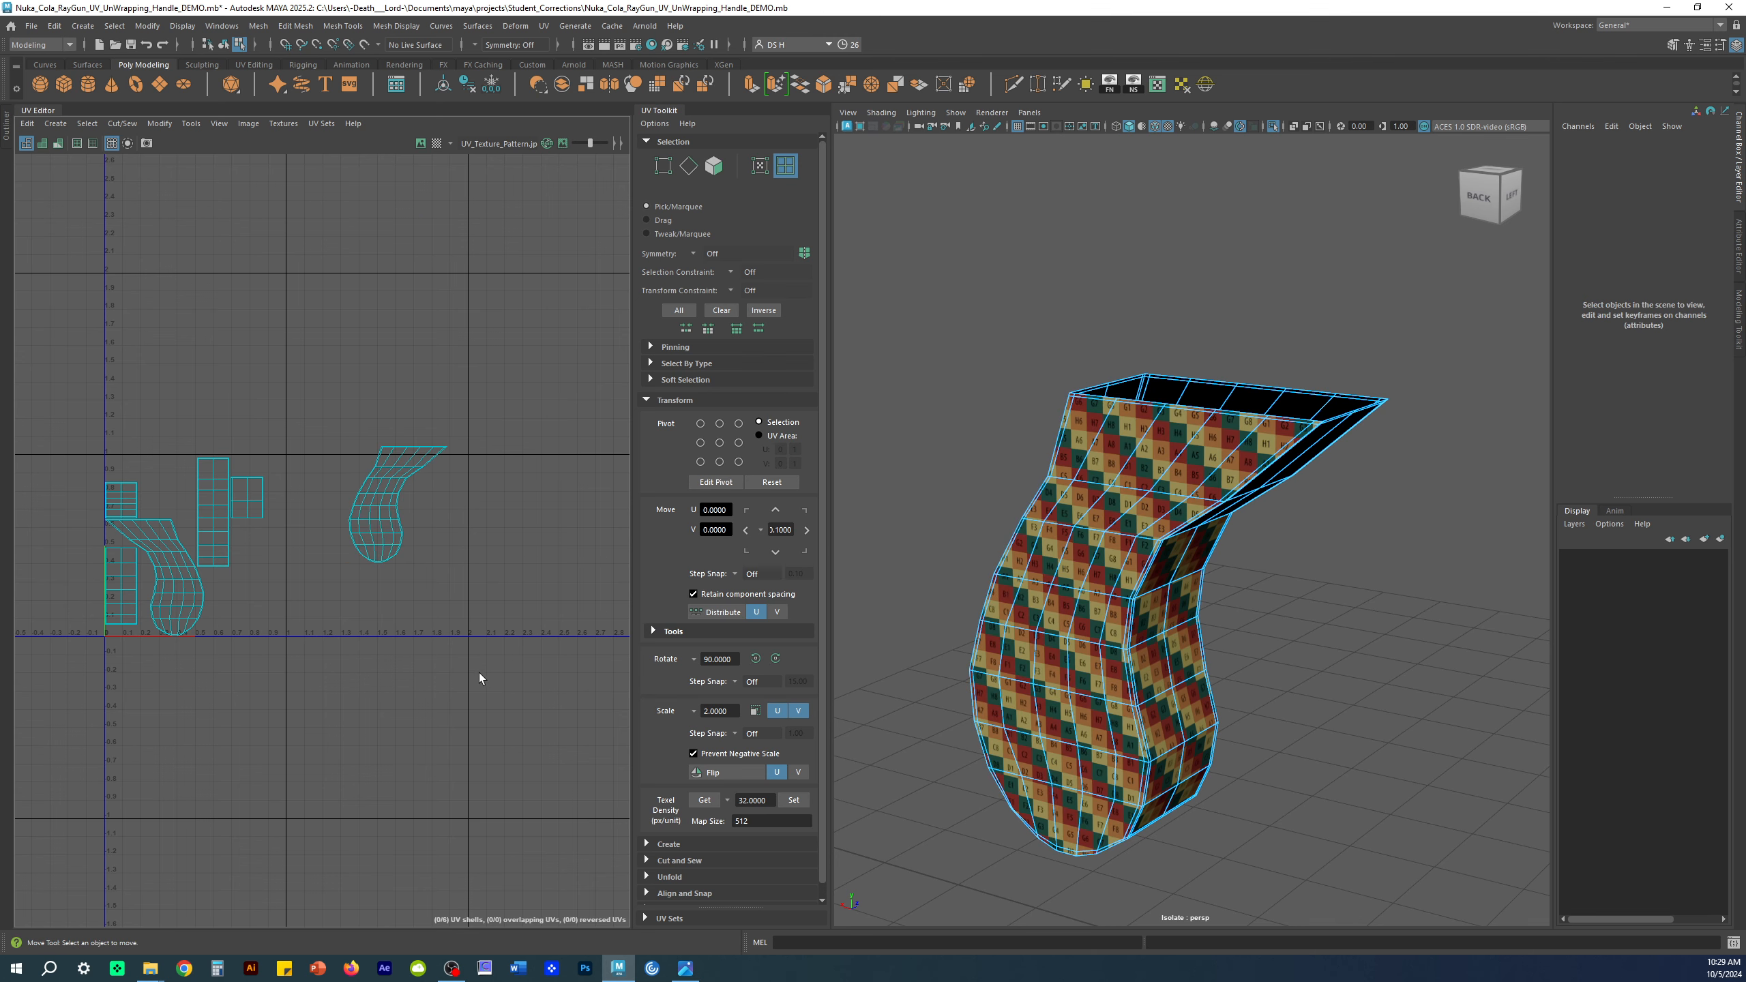
Step: Move the handle's other curved shell over to around U 2
left_click(42, 142)
left_click(41, 141)
left_click_drag(1448, 702, 1199, 543, "alt")
left_click(1200, 544)
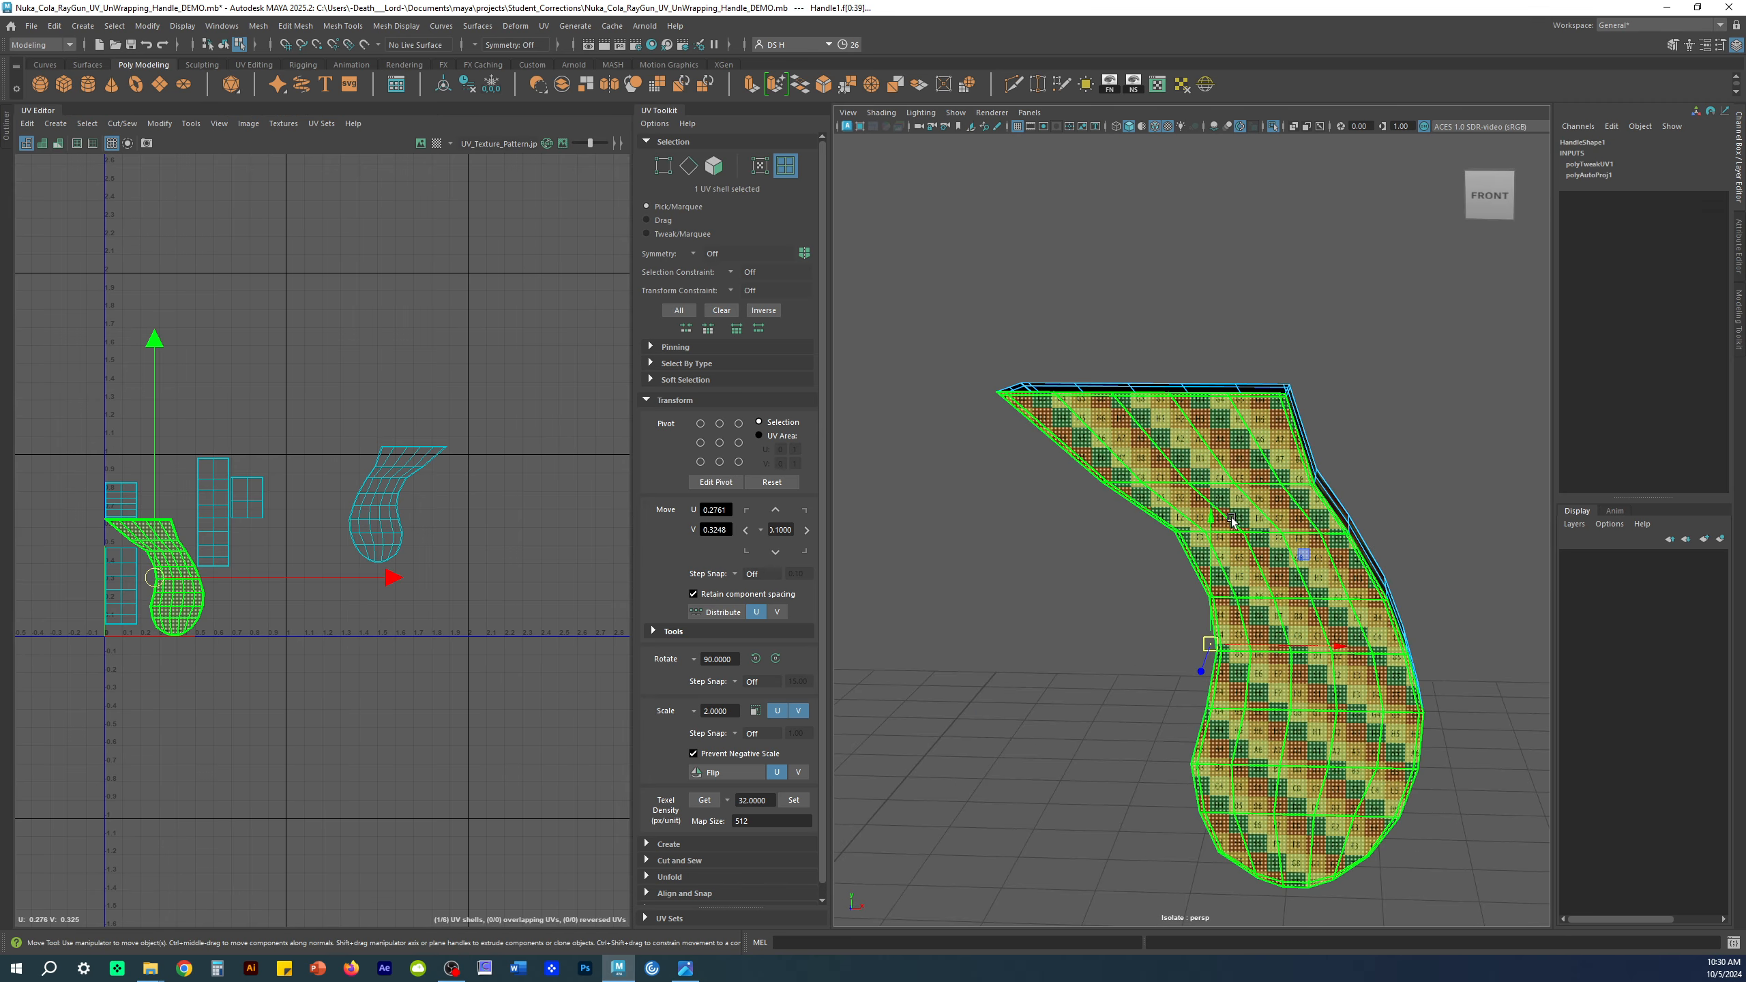
left_click_drag(164, 579, 560, 502)
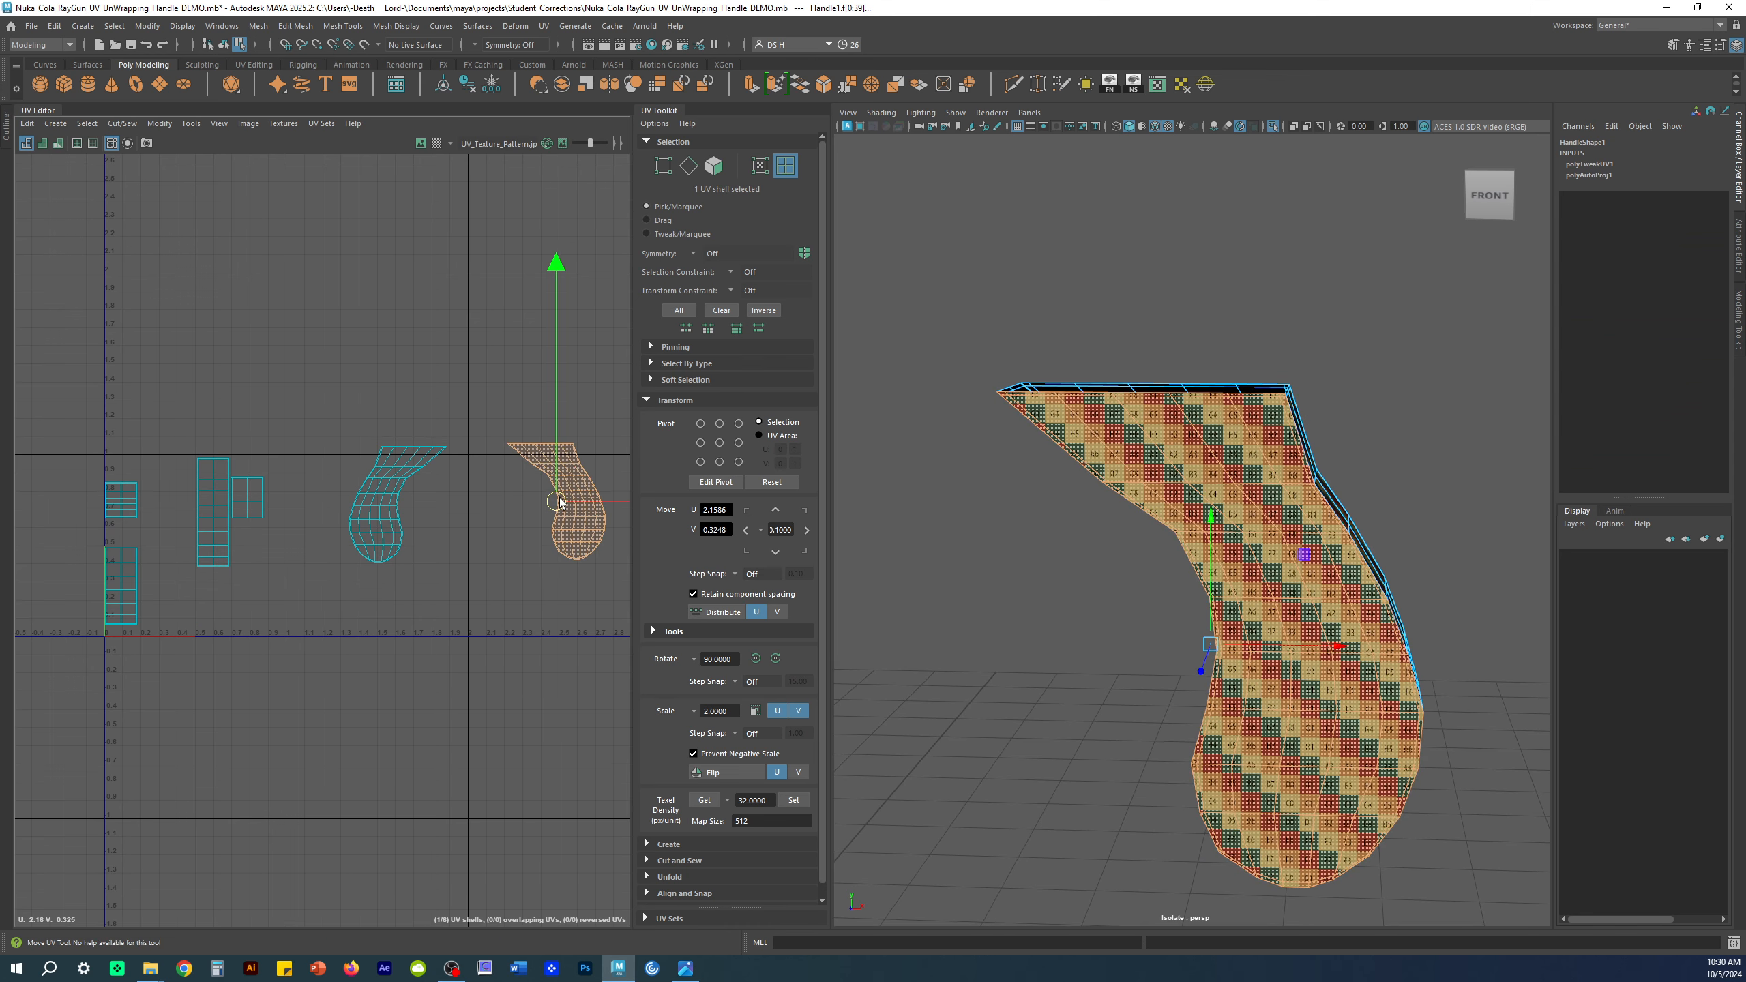
left_click(452, 641)
left_click_drag(1147, 561, 1323, 555, "alt")
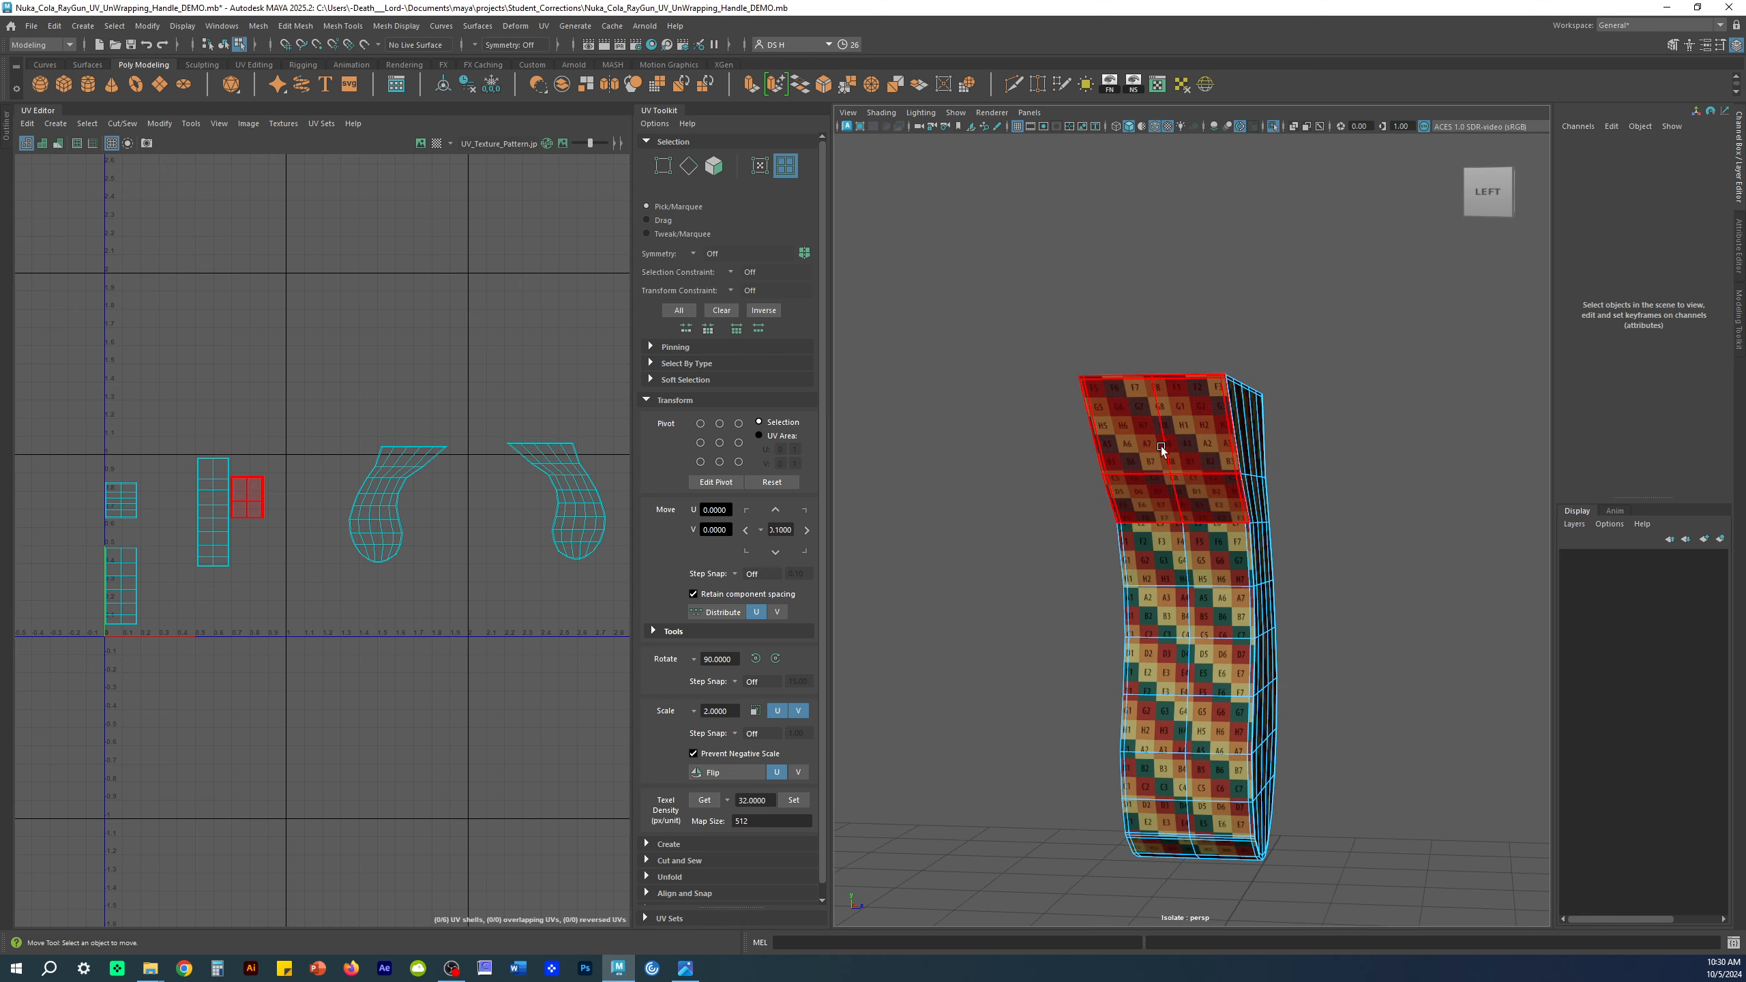
Step: Move the top and lower shells together to around U 2.2
left_click(1162, 451)
left_click(1195, 580, "shift")
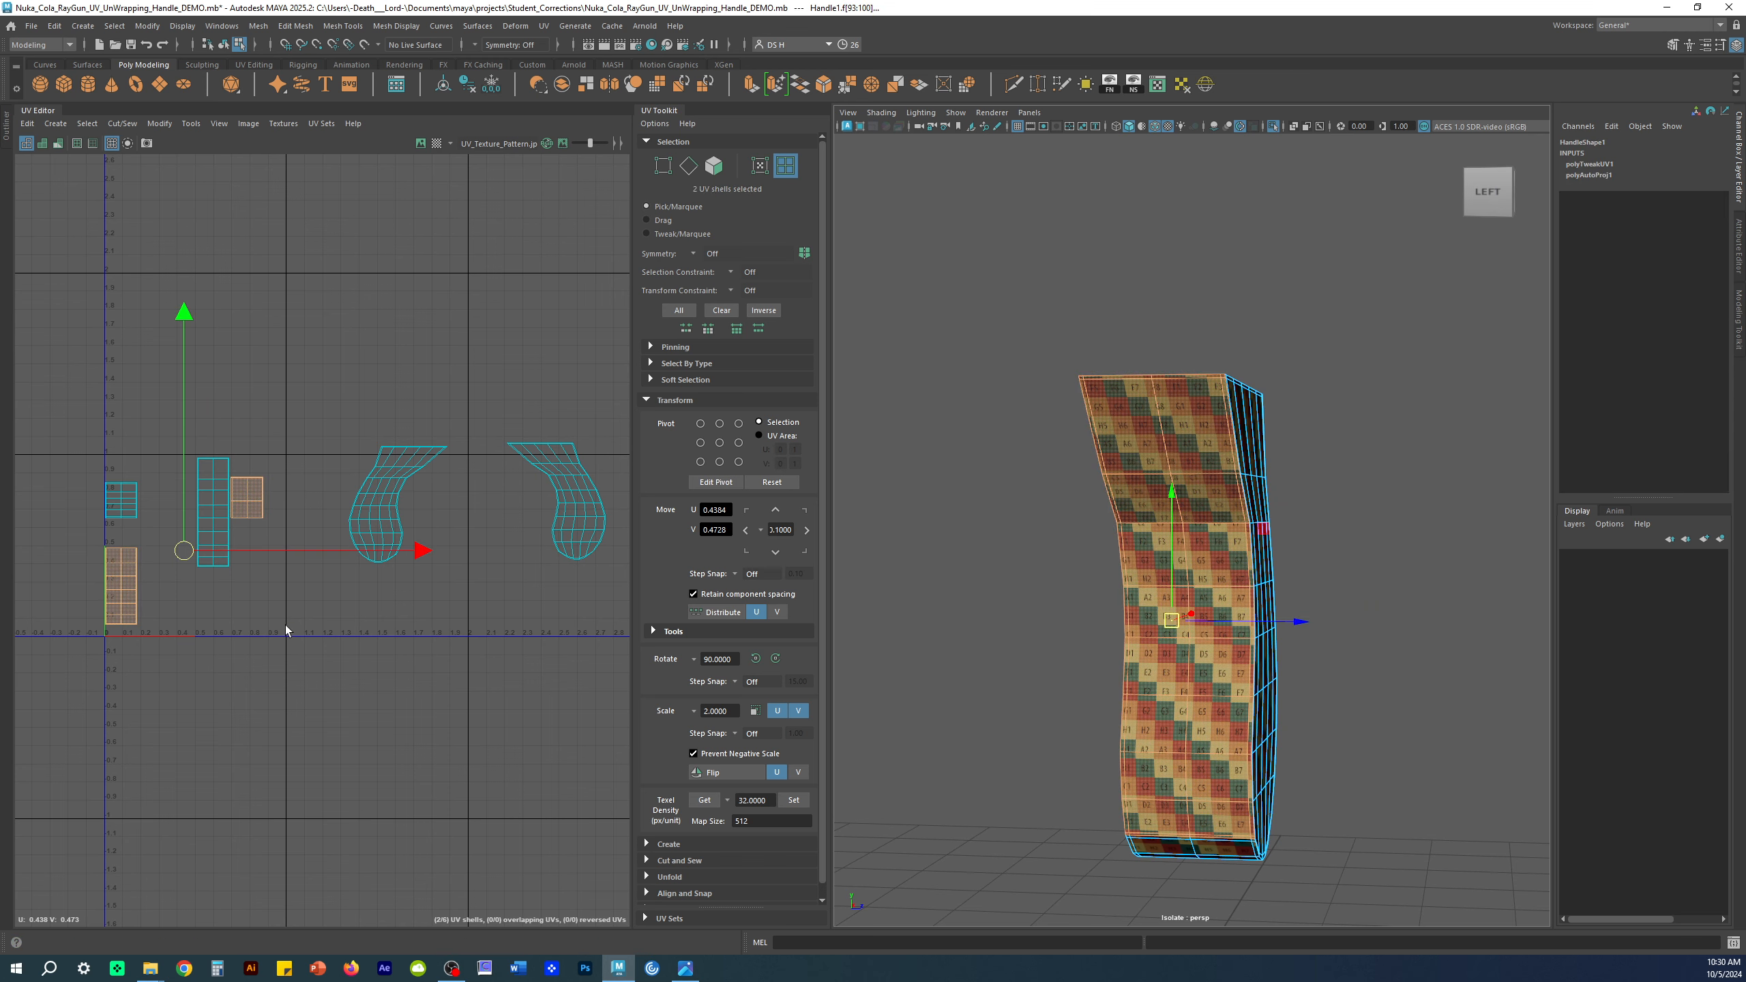
left_click_drag(197, 548, 521, 605)
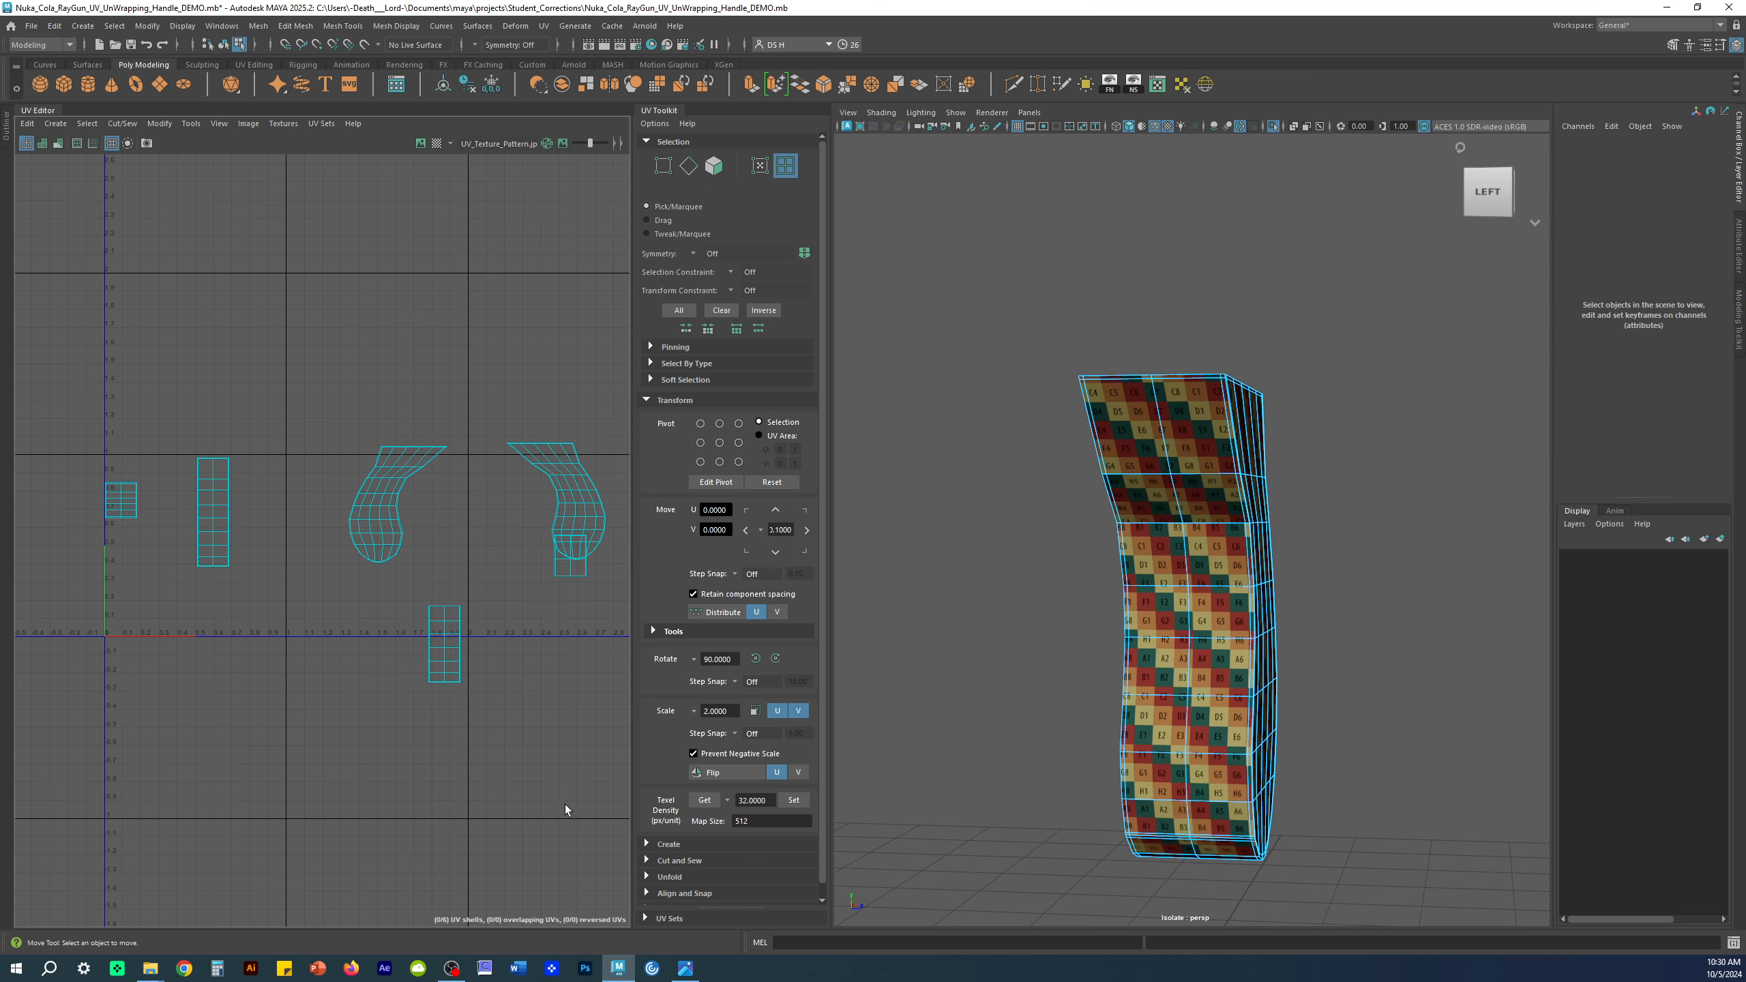
mouse_move(508, 609)
left_mouse_down()
mouse_move(422, 574)
mouse_move(483, 598)
left_mouse_up()
left_click(410, 679)
Step: Place the lower rectangular shell under the small shell at U 2
left_click(357, 609)
left_click(495, 740)
left_click_drag(1186, 489, 1217, 482, "alt")
scroll(1216, 481, "up", 5)
scroll(545, 617, "up", 8)
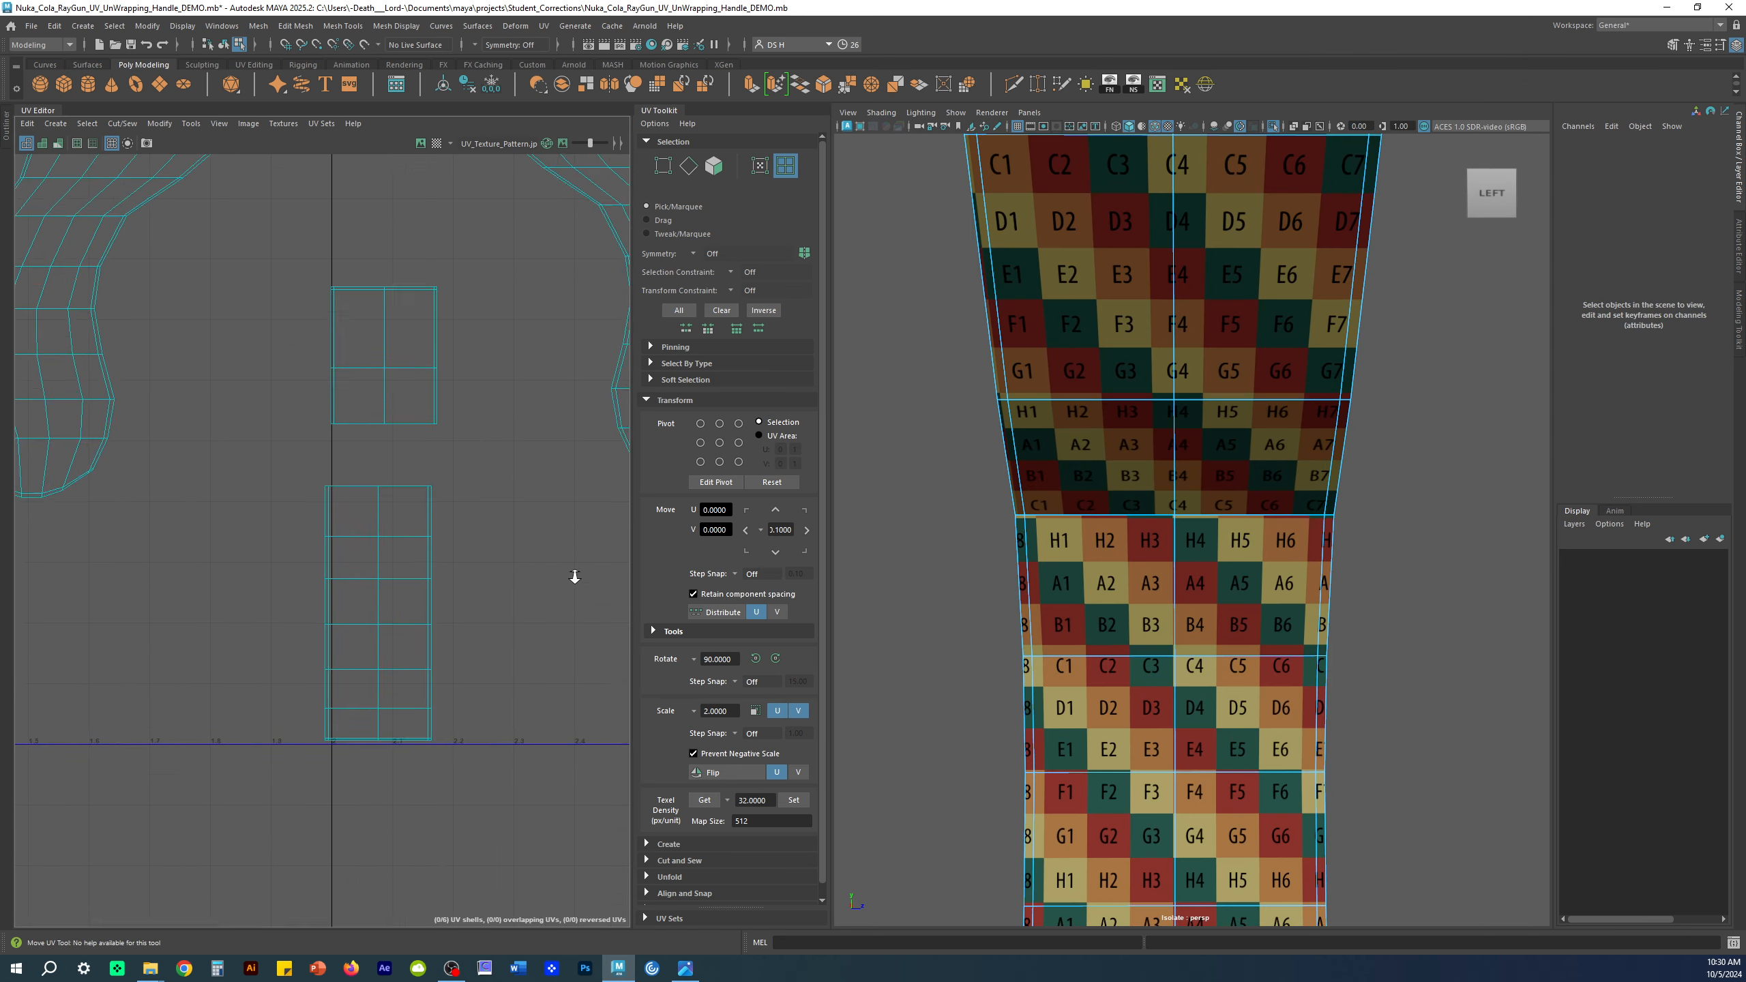
scroll(301, 366, "up", 3)
left_click_drag(1284, 605, 1292, 525, "alt")
Step: Check the lower shell's placement, clear the selection and hide the viewport grid
left_click(1079, 504)
left_click(935, 157)
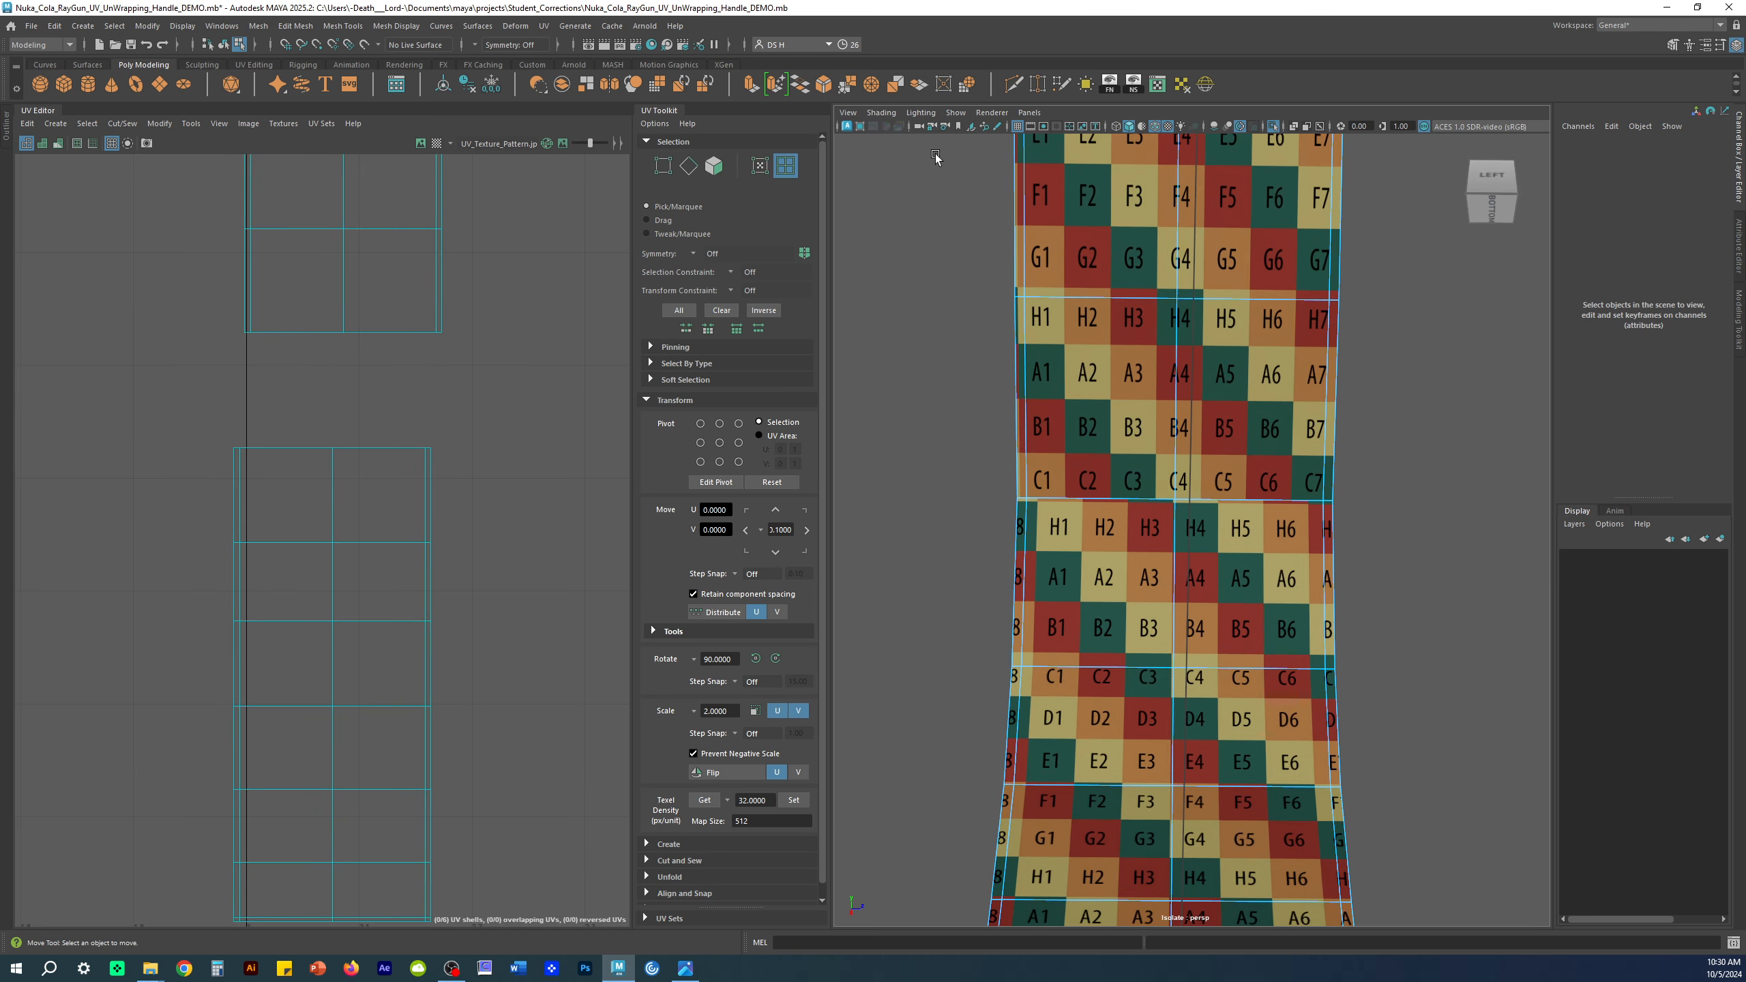
left_click(1015, 130)
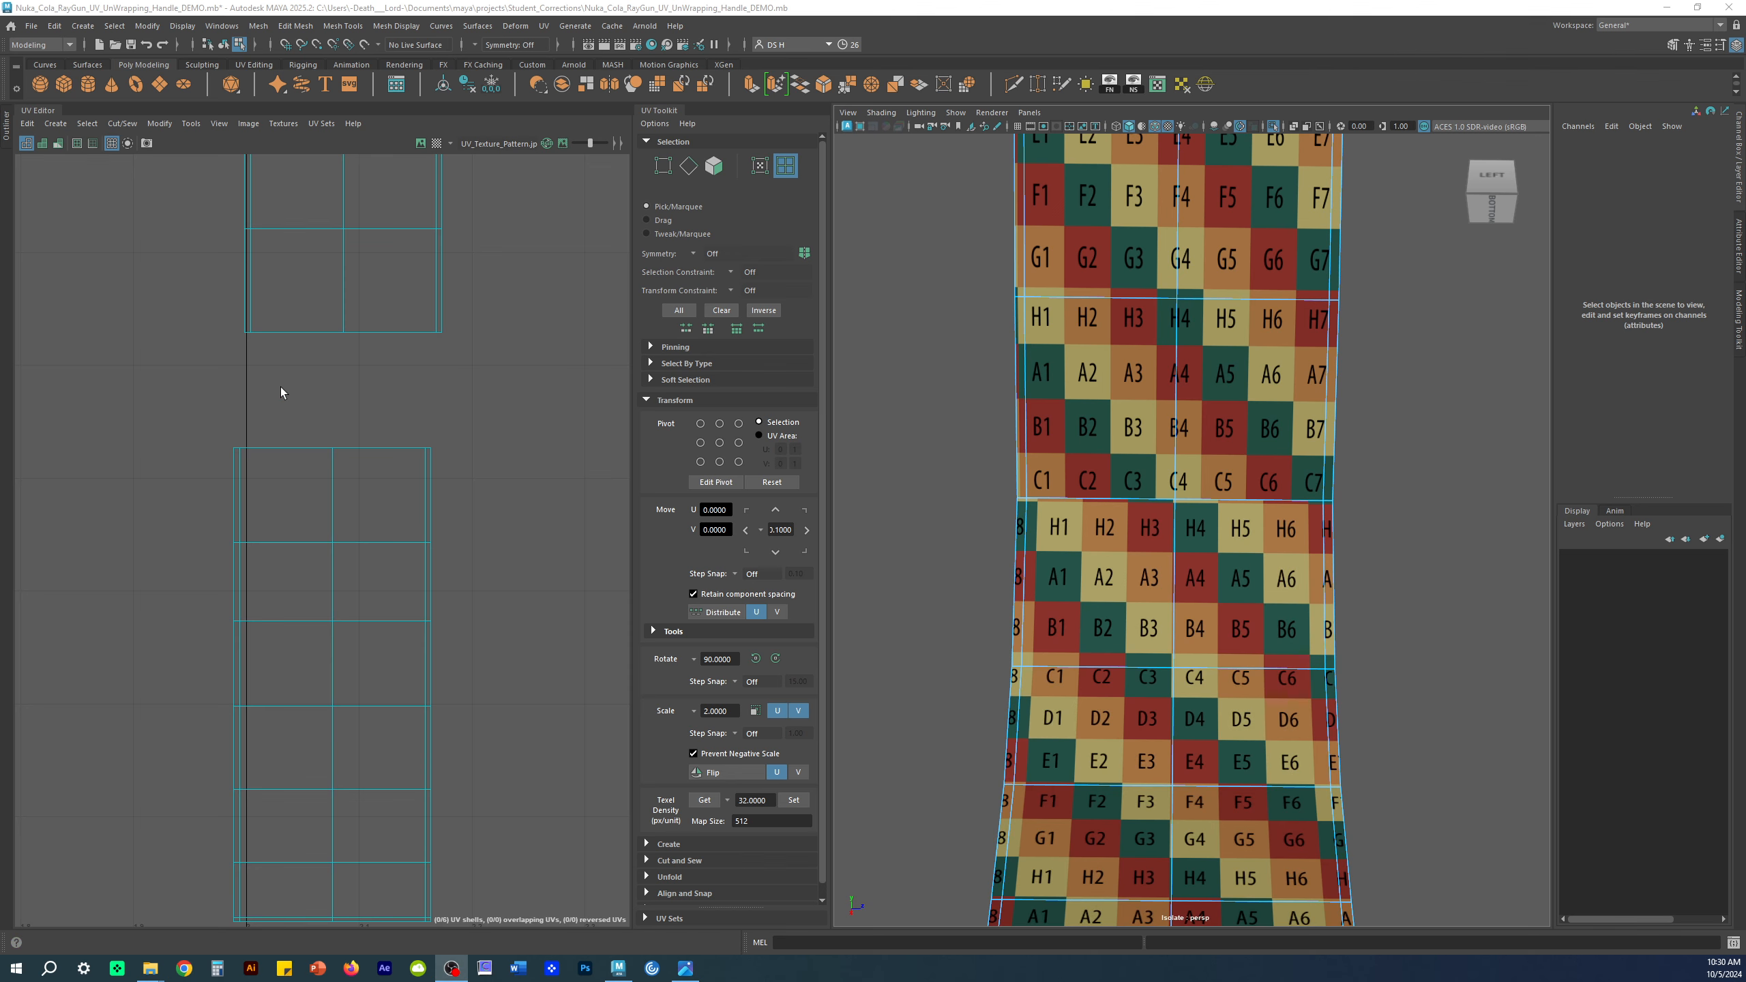
Step: Compare the handle's upper and lower UV shells by selecting each in turn
left_click(383, 276)
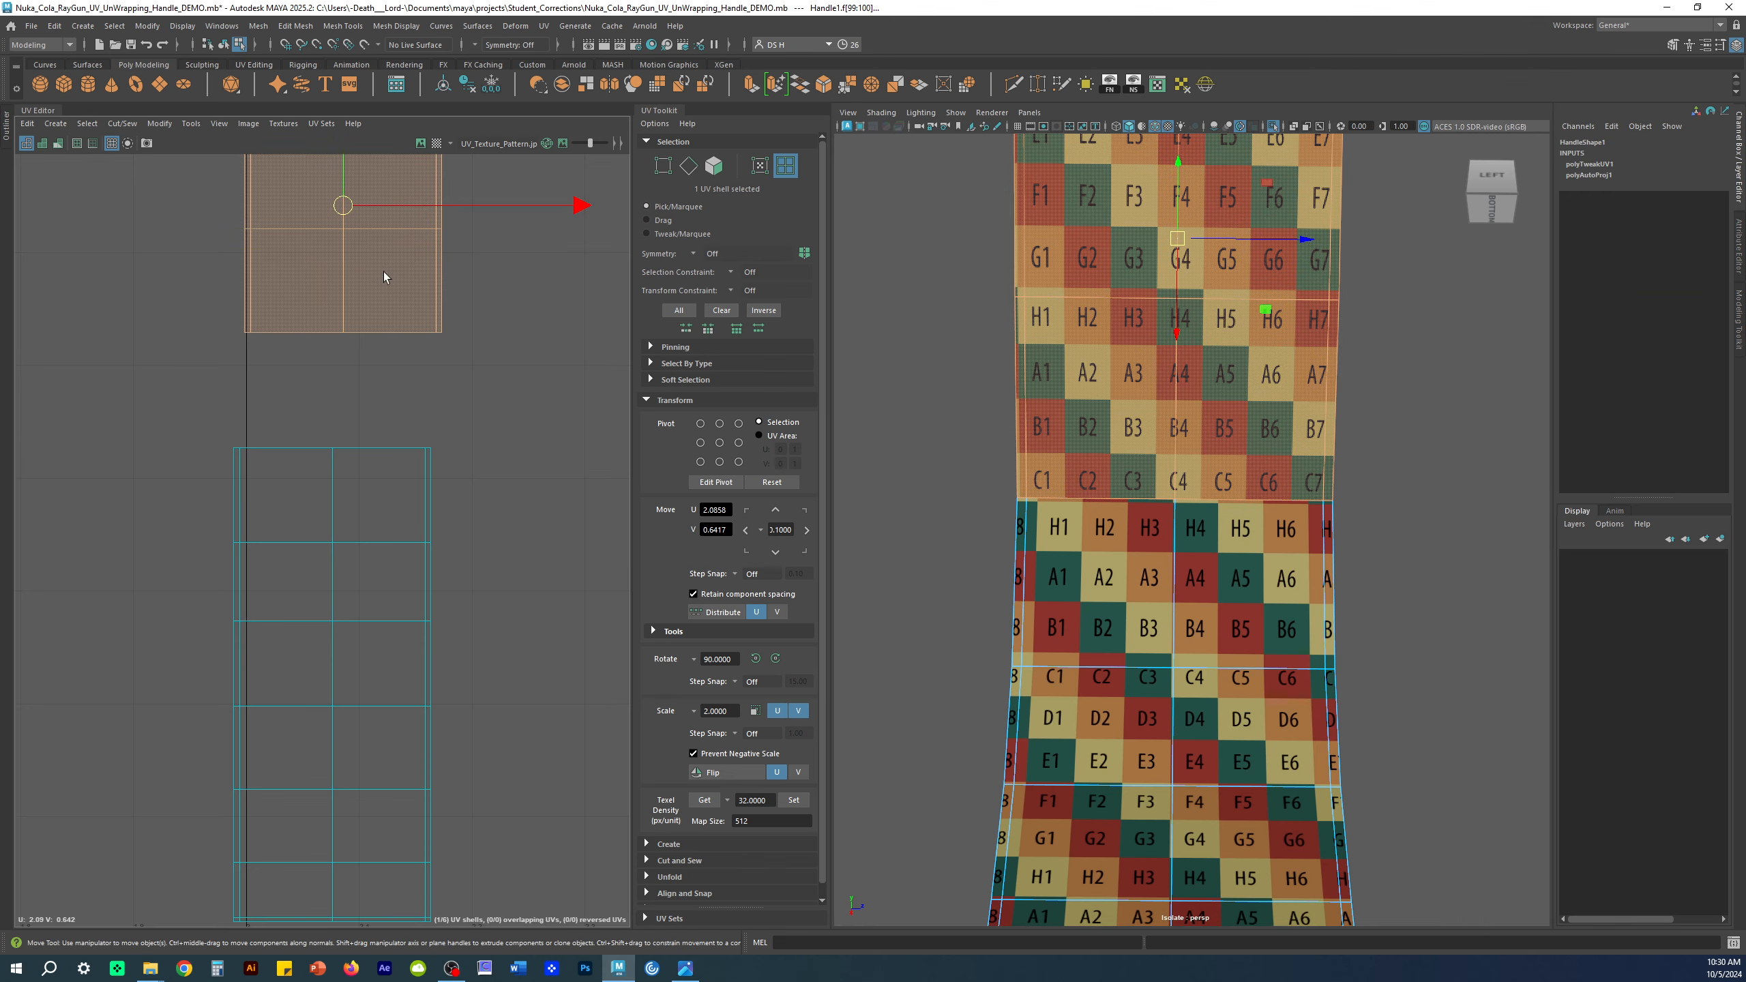
left_click(392, 523)
left_click(362, 241)
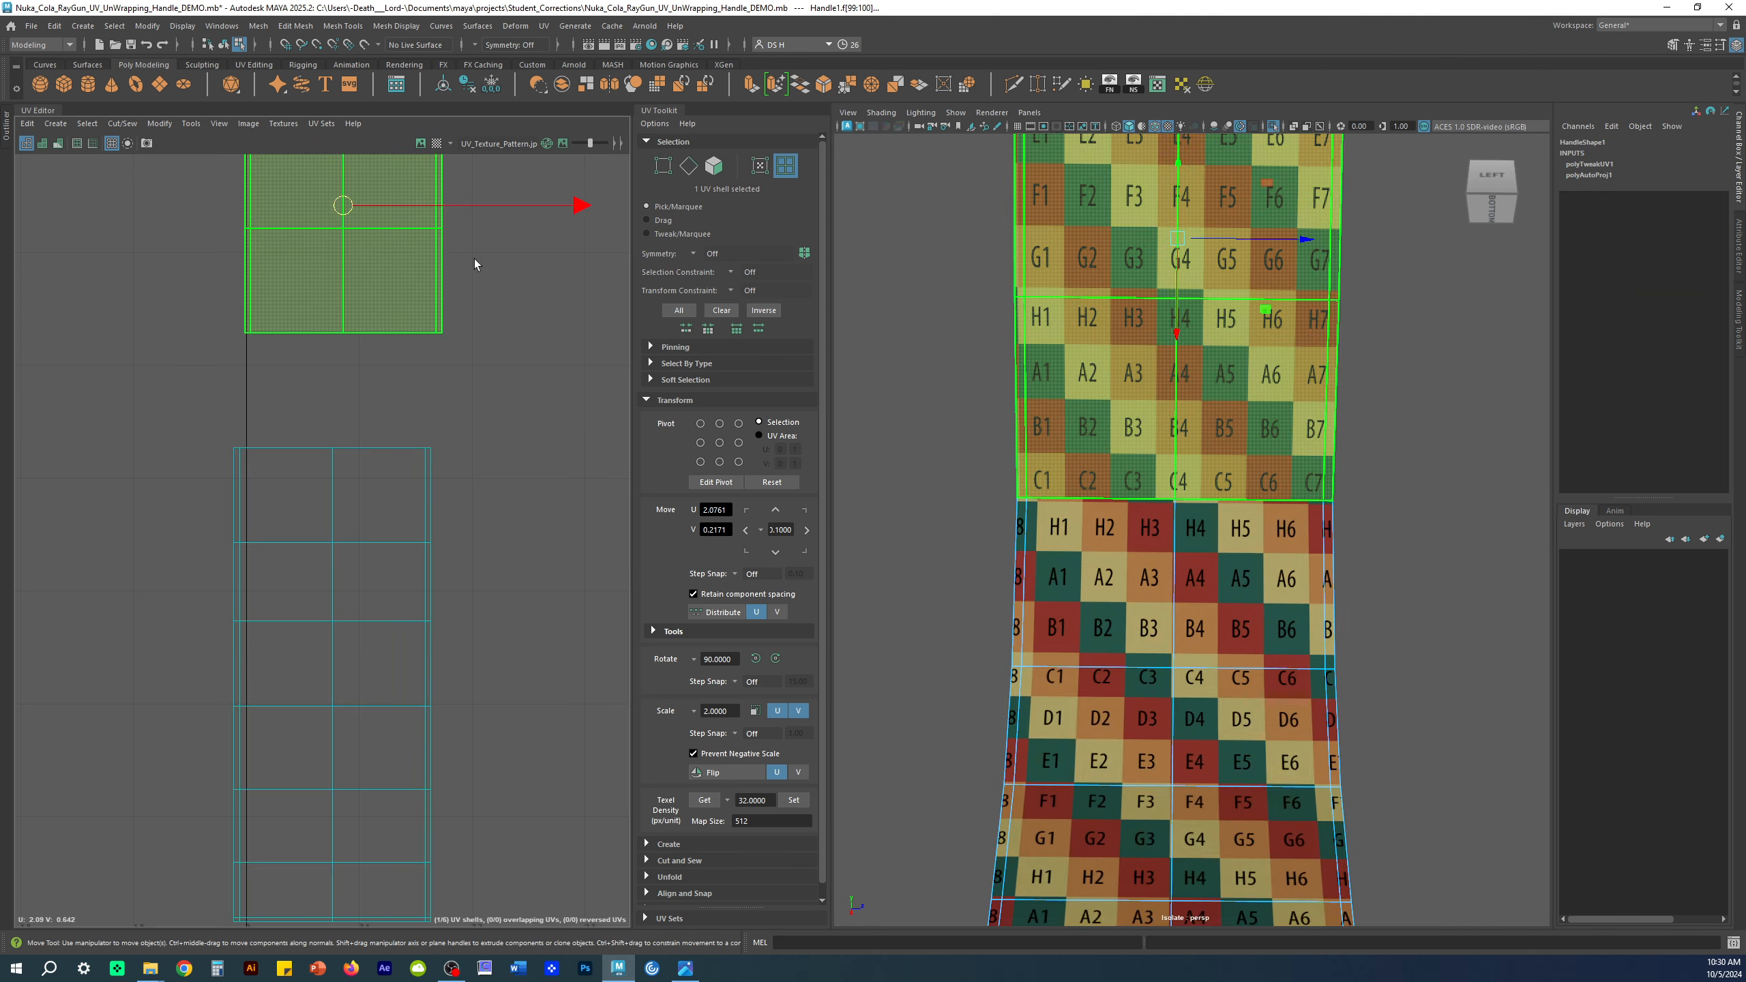
left_click(355, 592)
right_click_drag(1341, 512, 1013, 510, "alt")
left_click_drag(1014, 510, 918, 507, "alt")
mouse_move(1322, 507)
left_mouse_down("alt")
mouse_move(1561, 552)
mouse_move(1711, 550)
mouse_move(1481, 554)
mouse_move(1380, 511)
mouse_move(1334, 540)
left_mouse_up("alt")
Step: Move the bottom UV shell below the other shells, then switch to edge selection
left_click(1243, 806)
left_click_drag(1341, 692, 1177, 649, "alt")
right_click_drag(535, 404, 459, 444, "alt")
middle_click_drag(77, 372, 309, 333, "alt")
right_click_drag(310, 333, 253, 350, "alt")
middle_click_drag(254, 352, 122, 338, "alt")
left_click_drag(106, 322, 471, 494)
right_click_drag(471, 482, 616, 417, "alt")
middle_click_drag(616, 417, 221, 516, "alt")
right_click_drag(221, 517, 432, 616, "alt")
right_click_drag(291, 455, 295, 384)
Step: Clear the edge selection and frame all UV shells and the whole handle
left_click(279, 411)
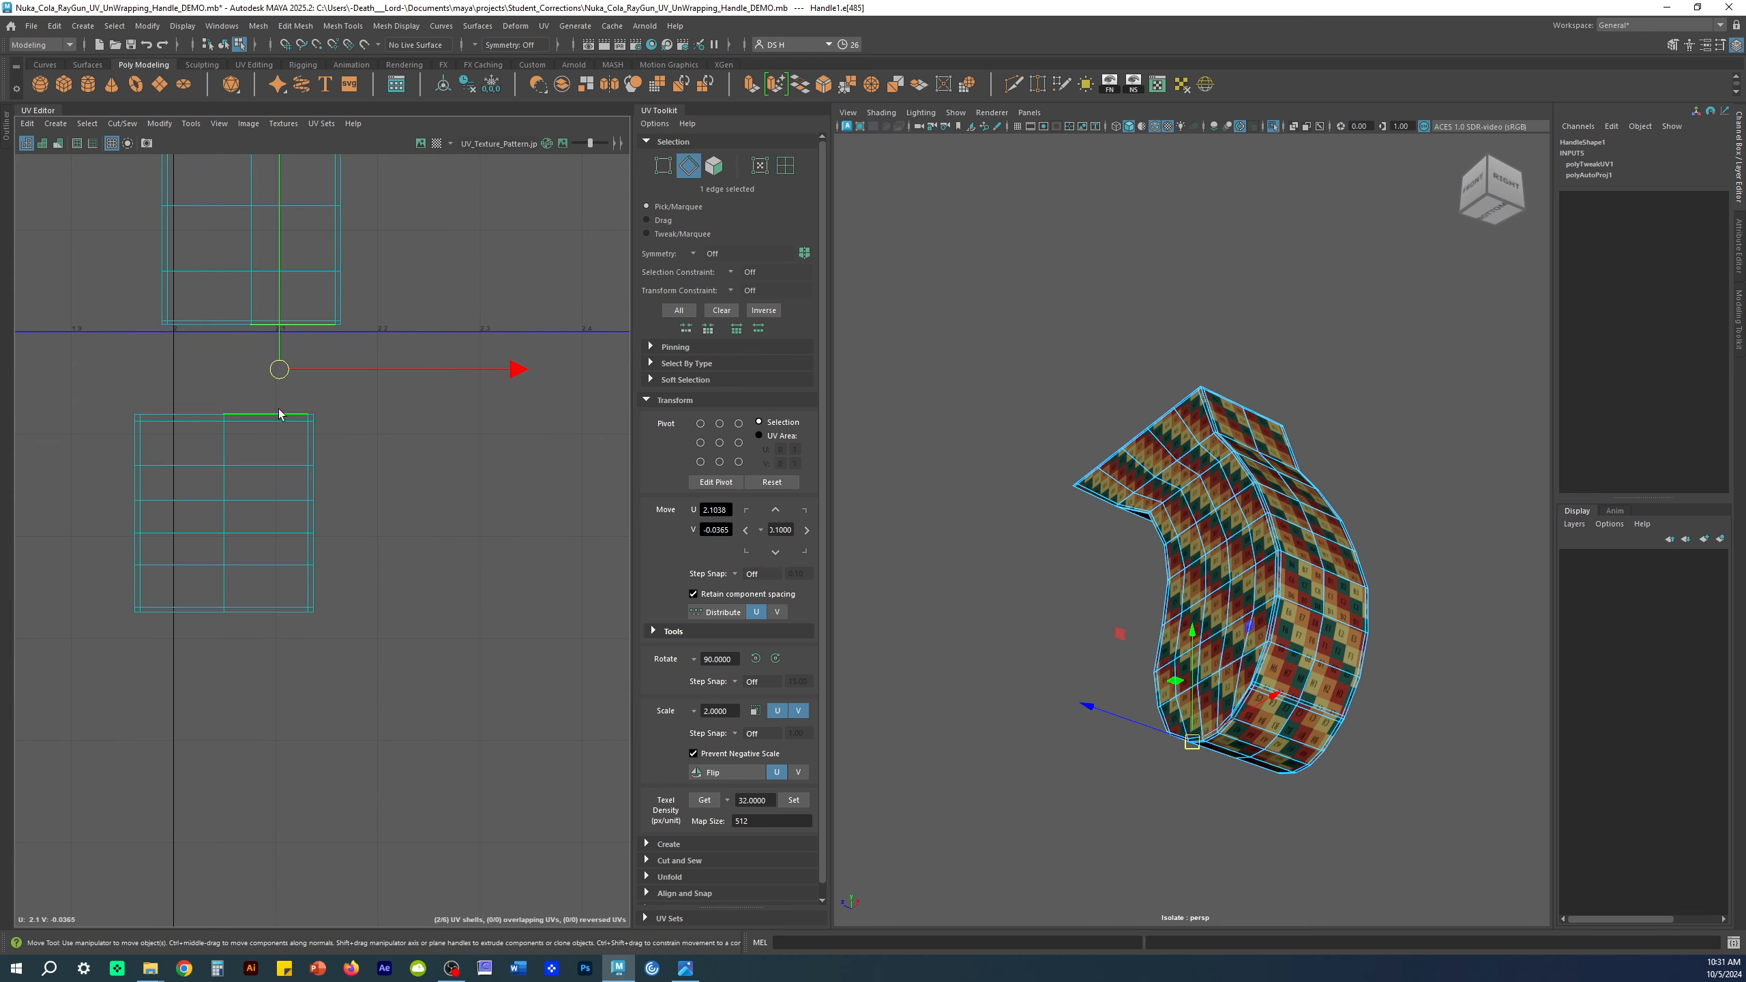
left_click_drag(1340, 591, 1409, 447, "alt")
right_click_drag(1409, 446, 1491, 554, "alt")
key("q")
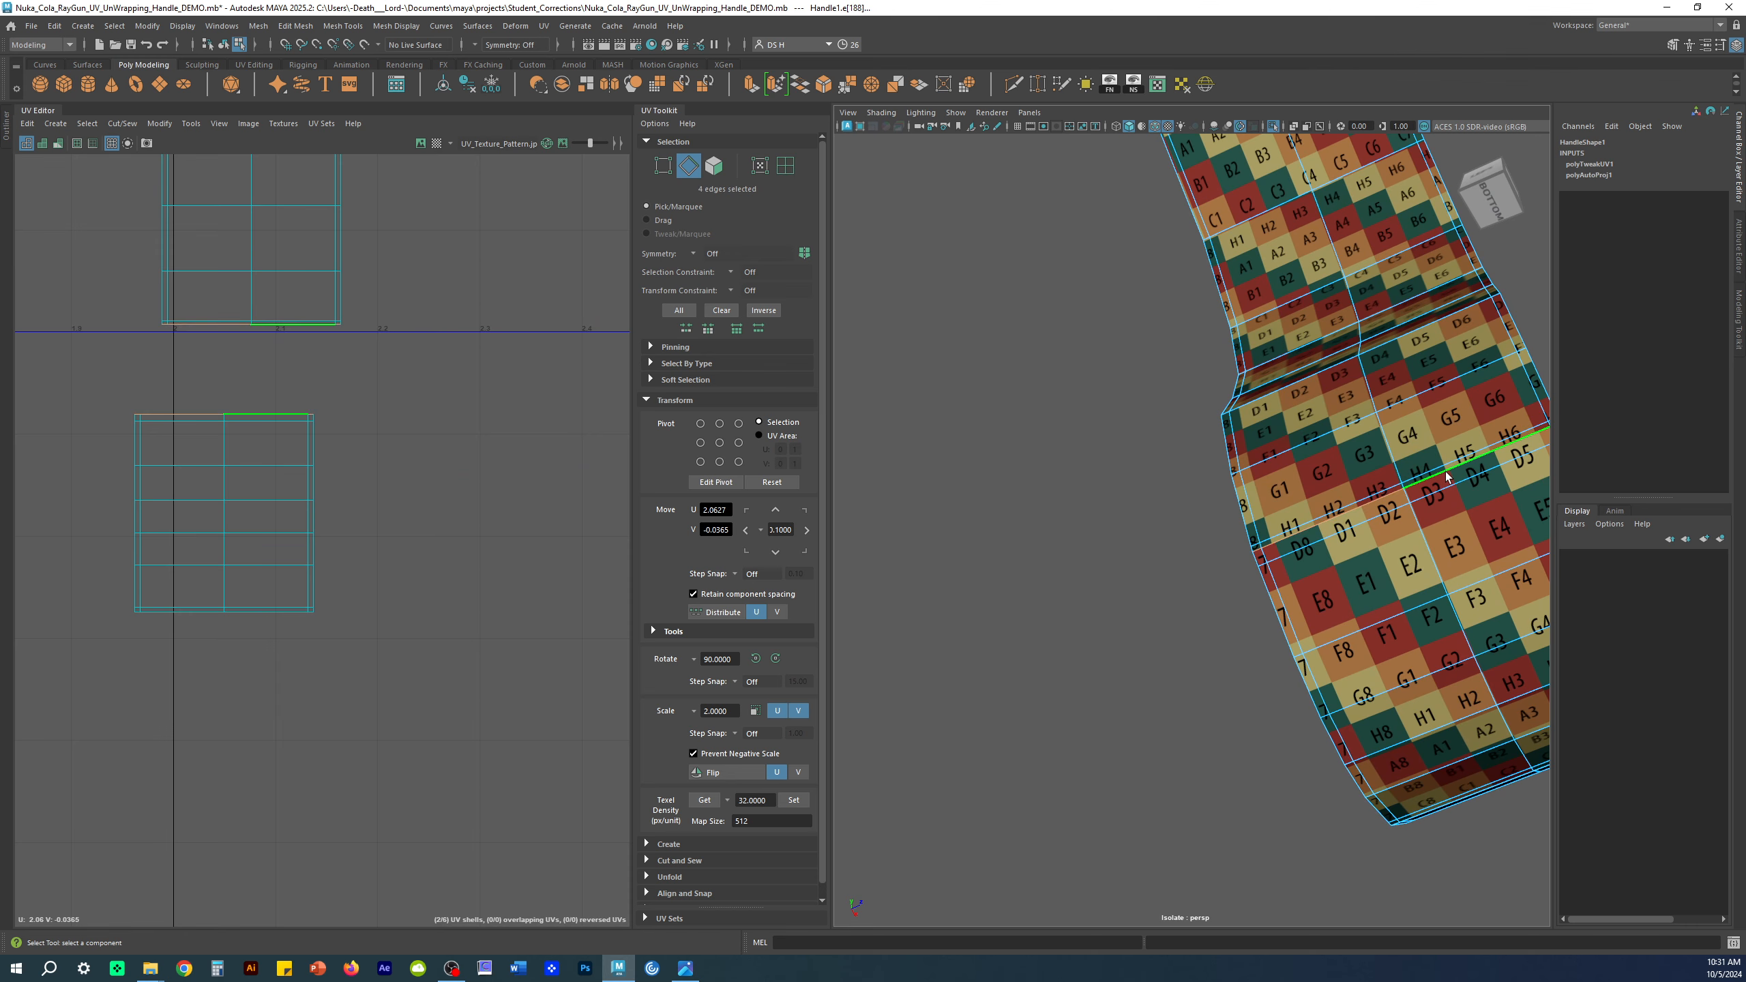
left_click(505, 424)
right_click_drag(504, 424, 295, 317, "alt")
middle_click_drag(295, 318, 216, 488, "alt")
right_click_drag(215, 488, 165, 482, "alt")
middle_click_drag(440, 480, 510, 455, "alt")
left_click_drag(1210, 440, 1237, 551, "alt")
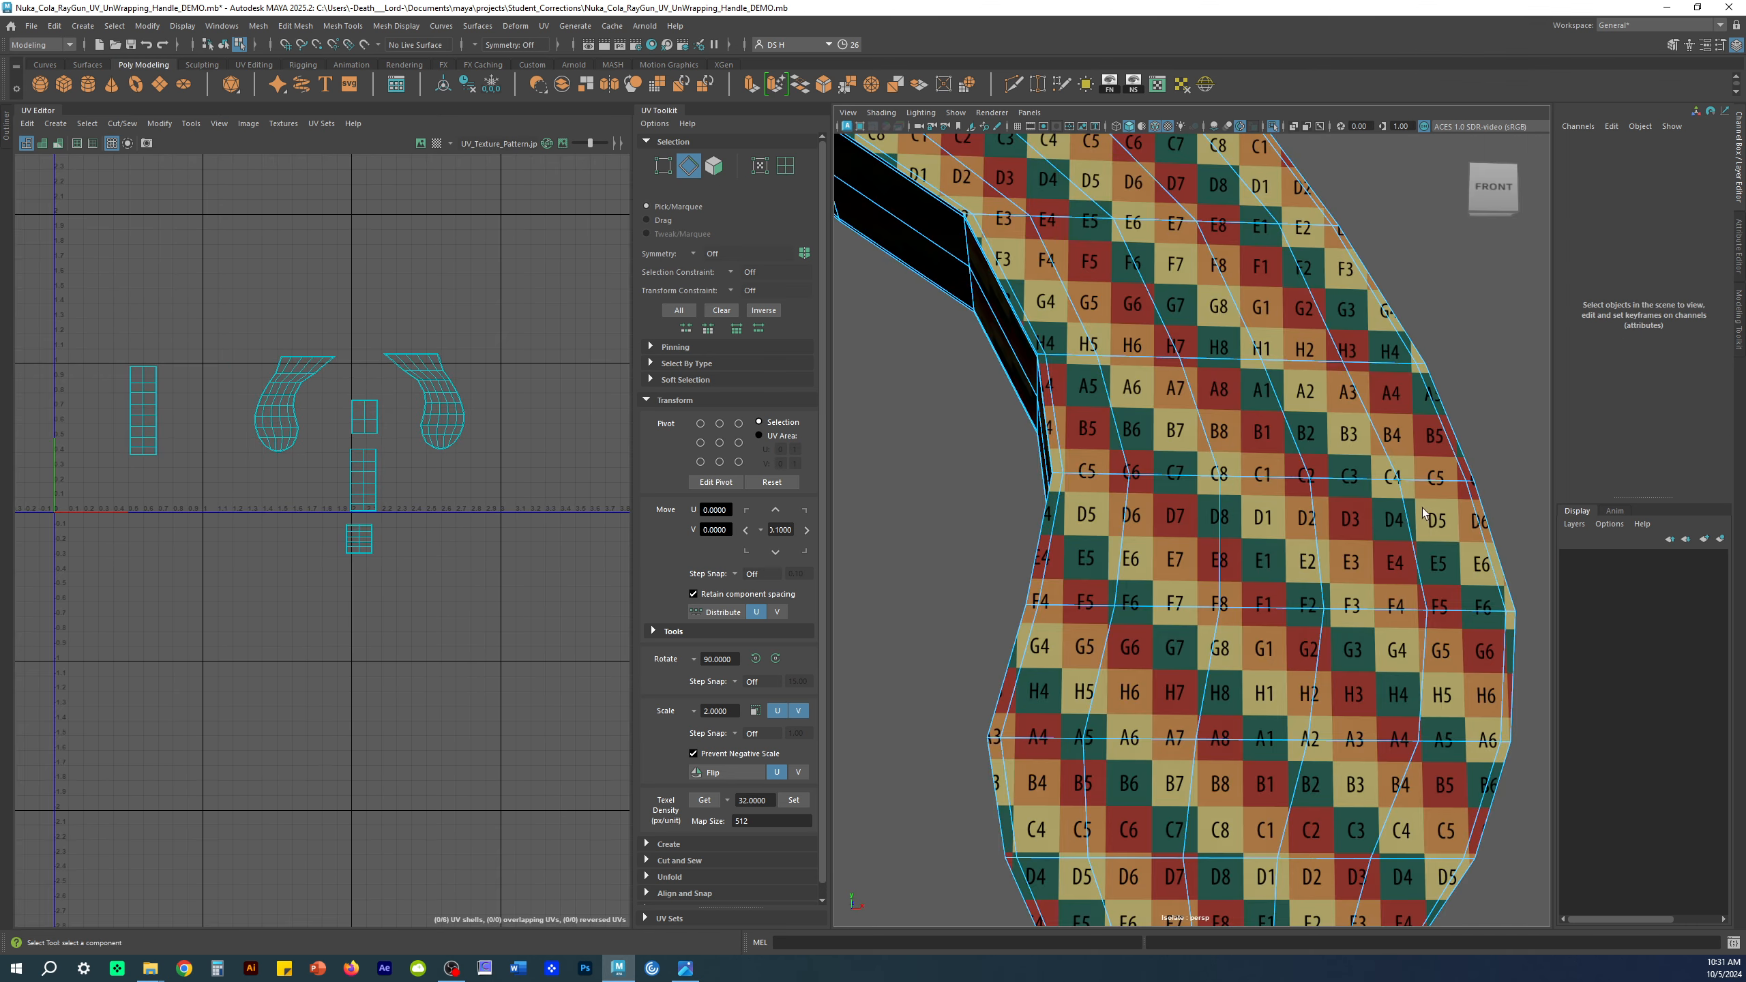
right_click_drag(1237, 550, 1079, 536, "alt")
left_click_drag(1079, 537, 975, 535, "alt")
middle_click_drag(285, 445, 345, 388, "alt")
Step: In UV Shell mode, move the narrow left shell beside the 0-1 area
left_click(784, 167)
key("w")
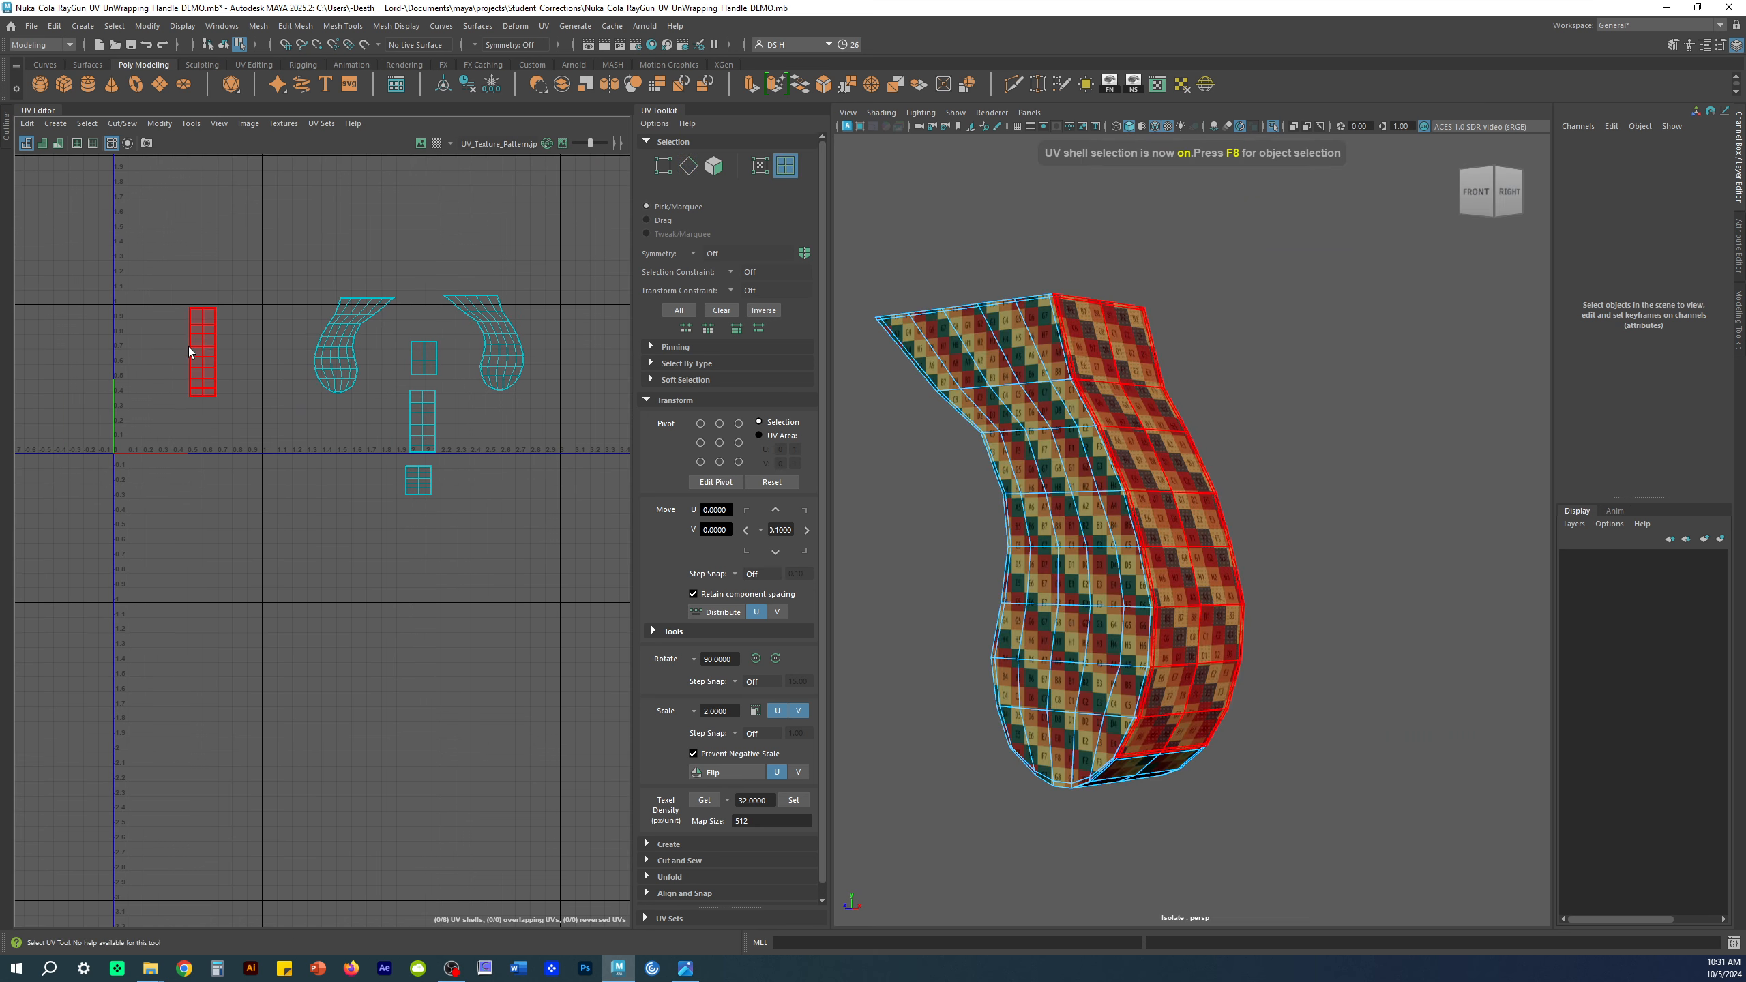
left_click(201, 347)
left_click_drag(205, 345, 527, 451)
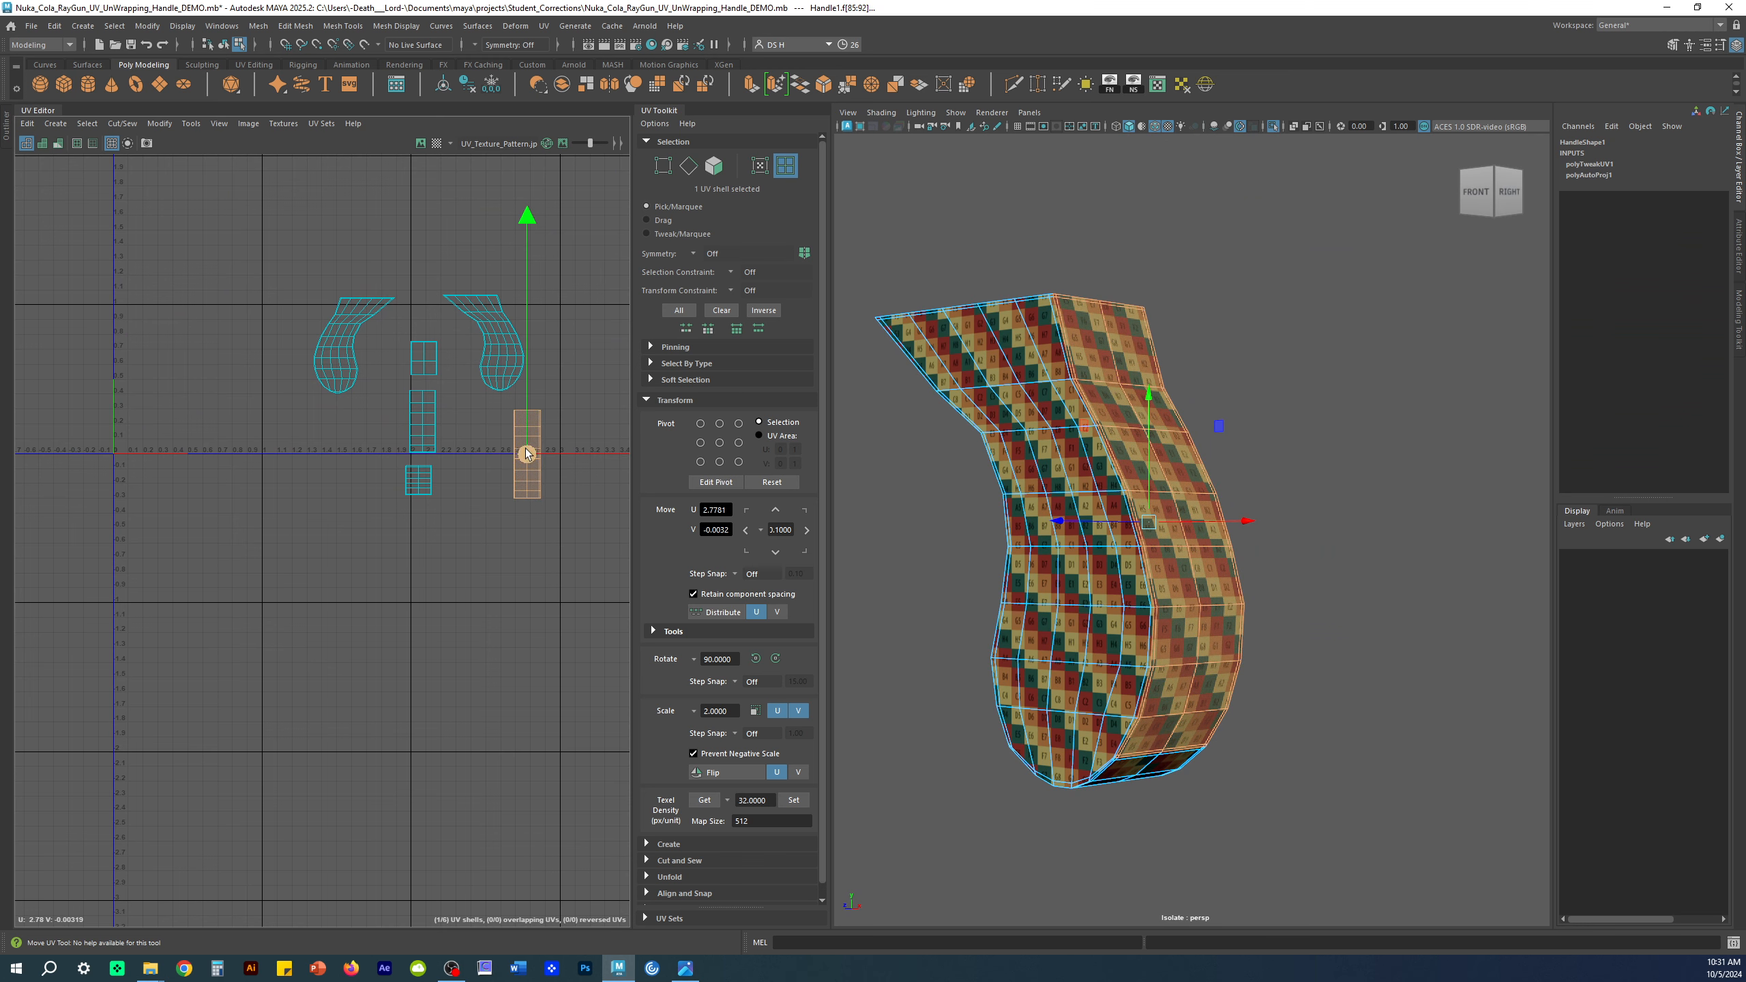
scroll(574, 454, "up", 5)
left_click(491, 295)
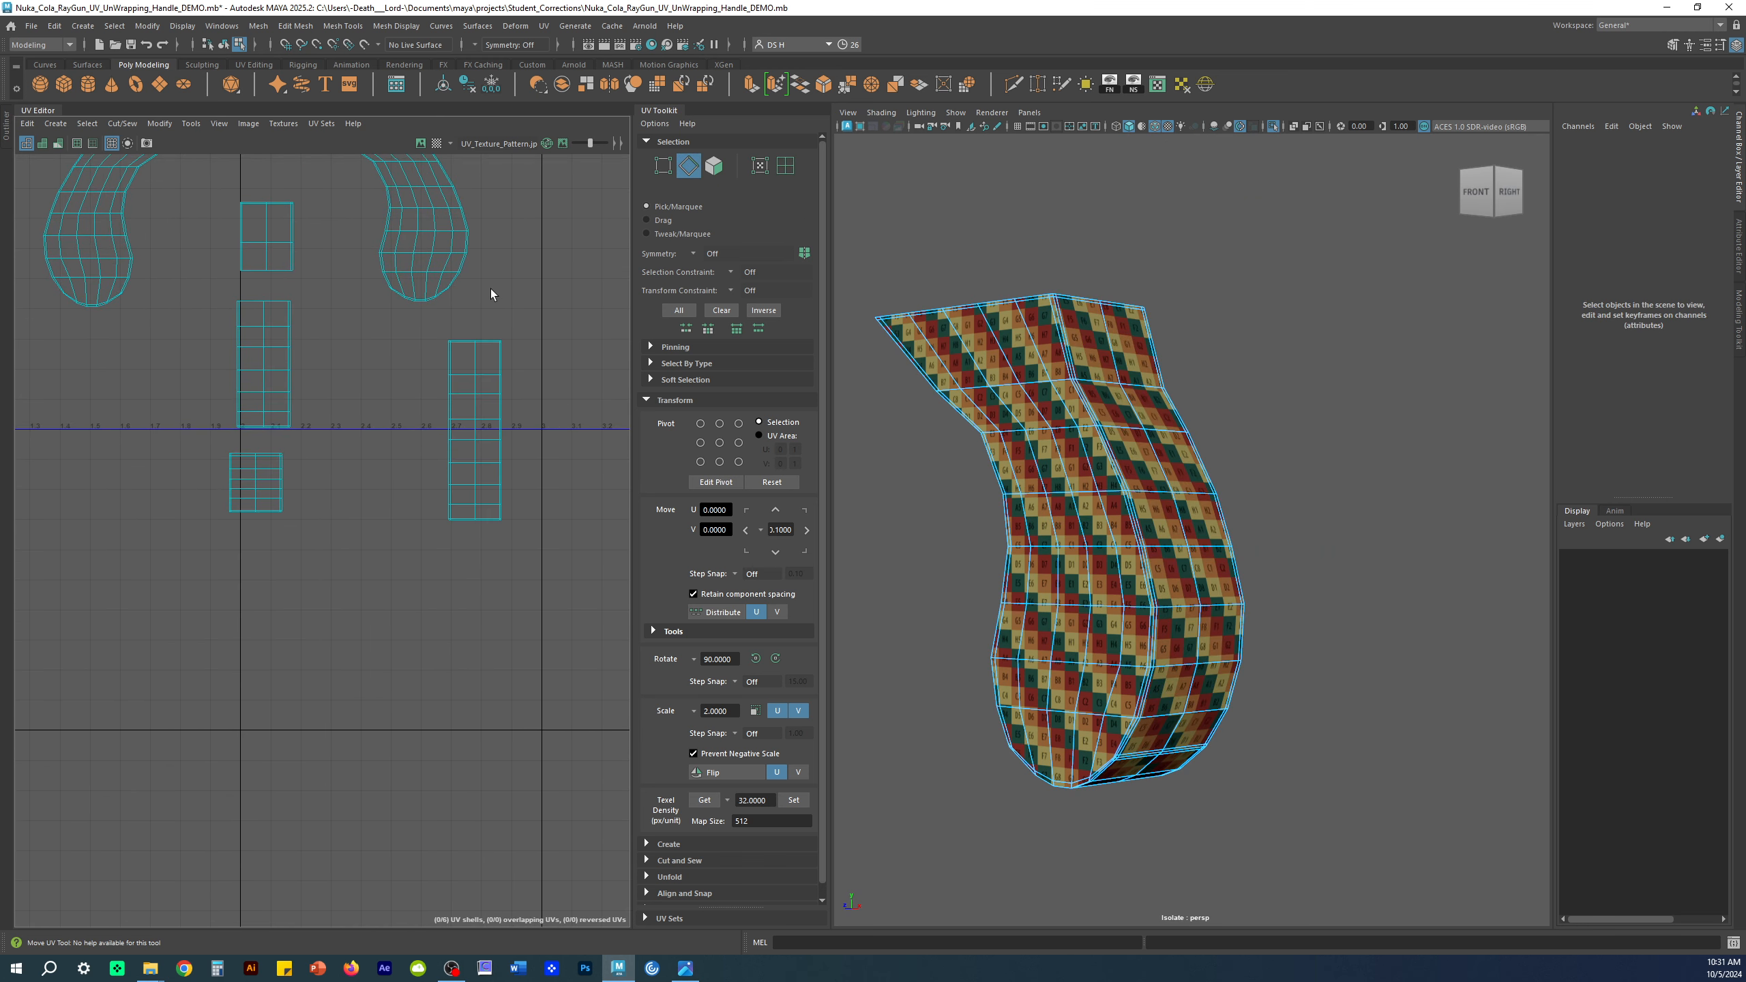
Step: Check the narrow shell's top and bottom edges against the handle, then clear them
left_click_drag(504, 343, 555, 348)
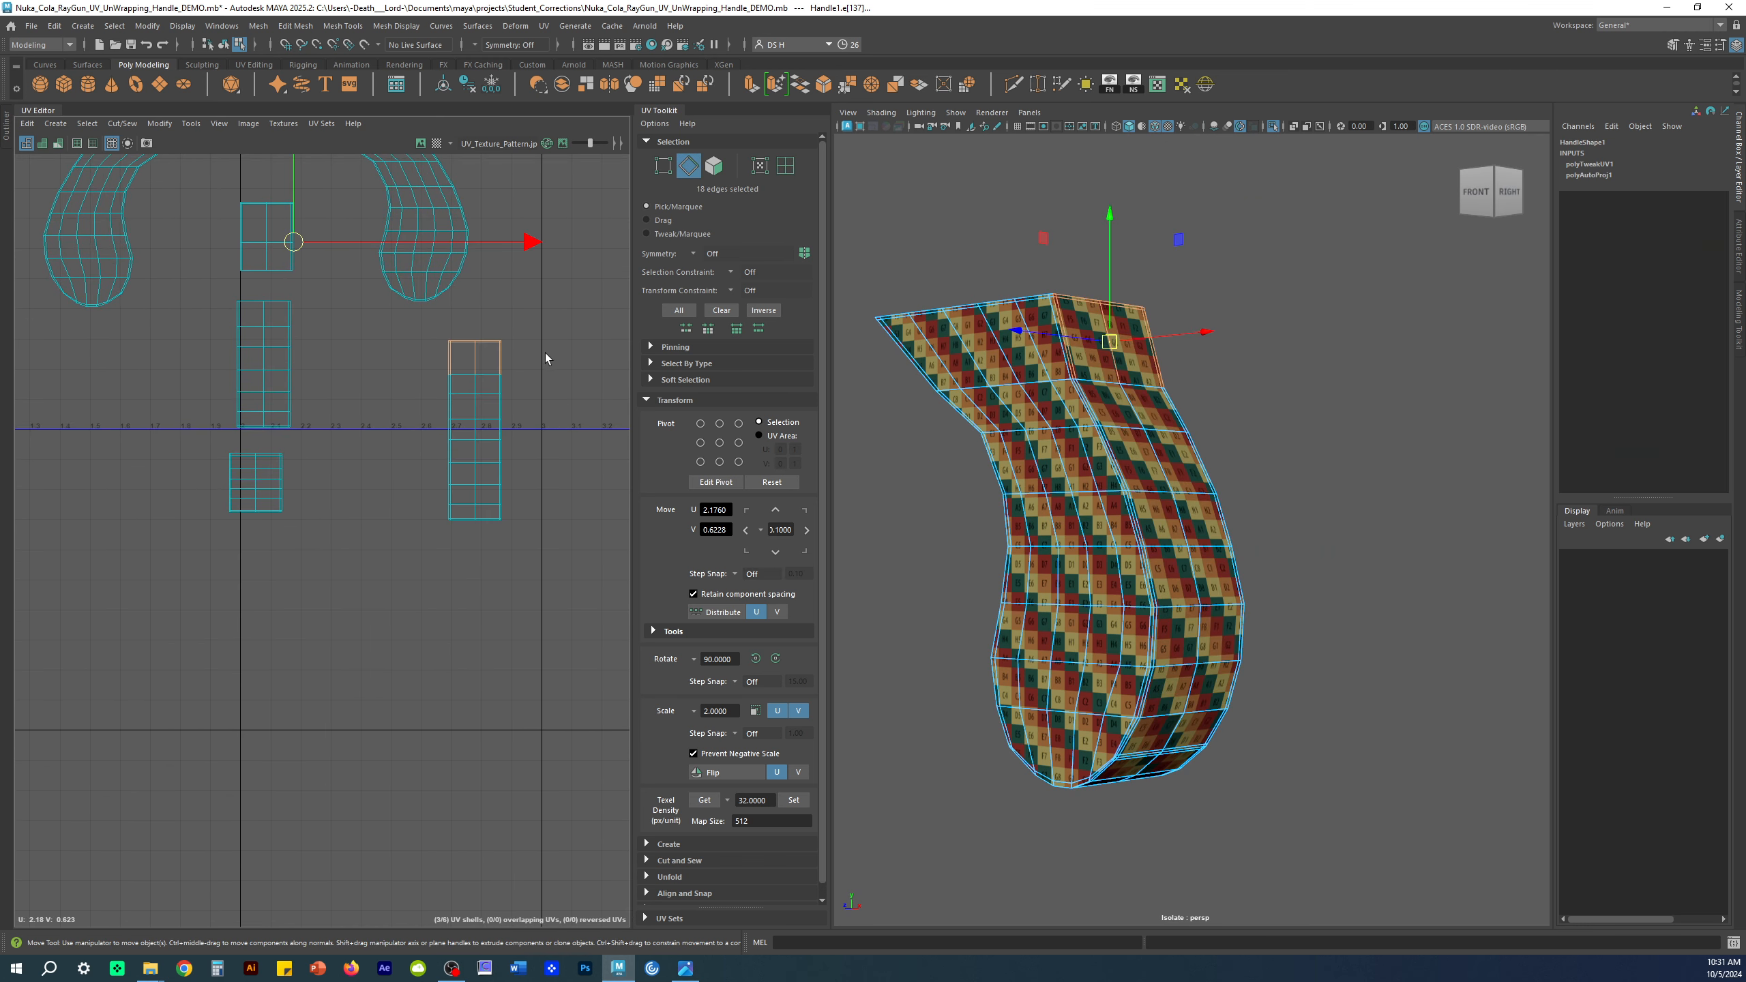
key("q")
left_click_drag(1313, 390, 1044, 365, "alt")
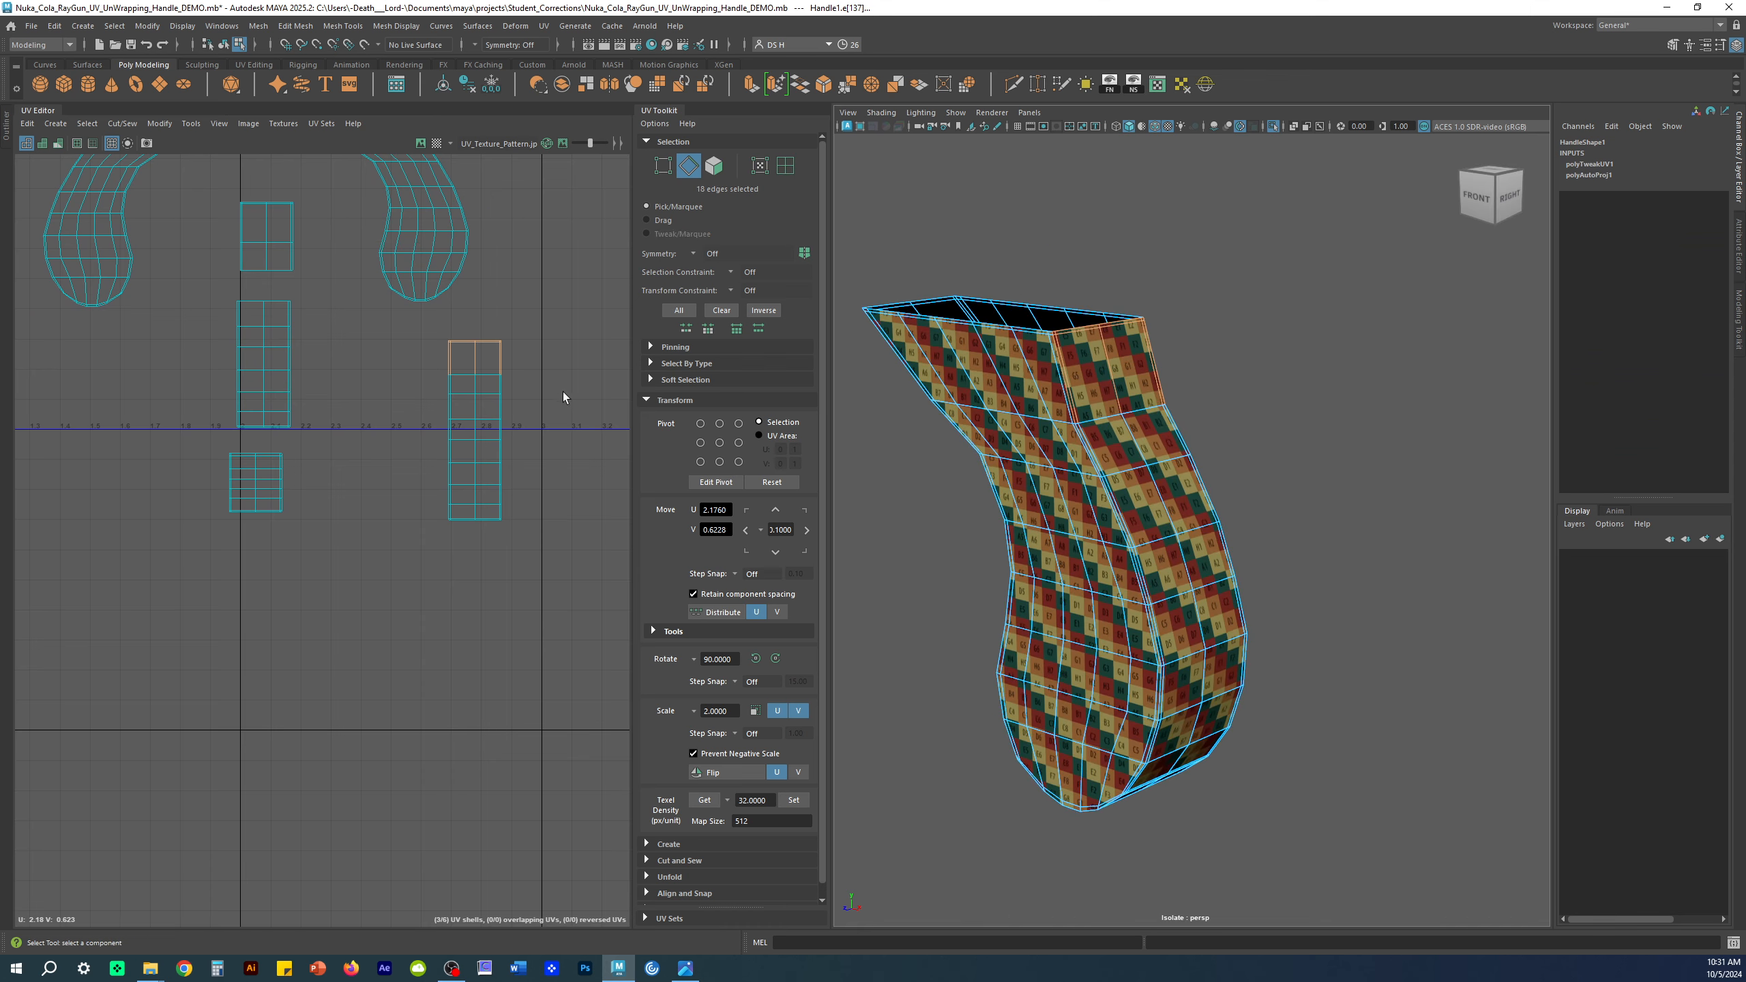
left_click_drag(409, 514, 408, 514)
left_click_drag(1038, 736, 1199, 638, "alt")
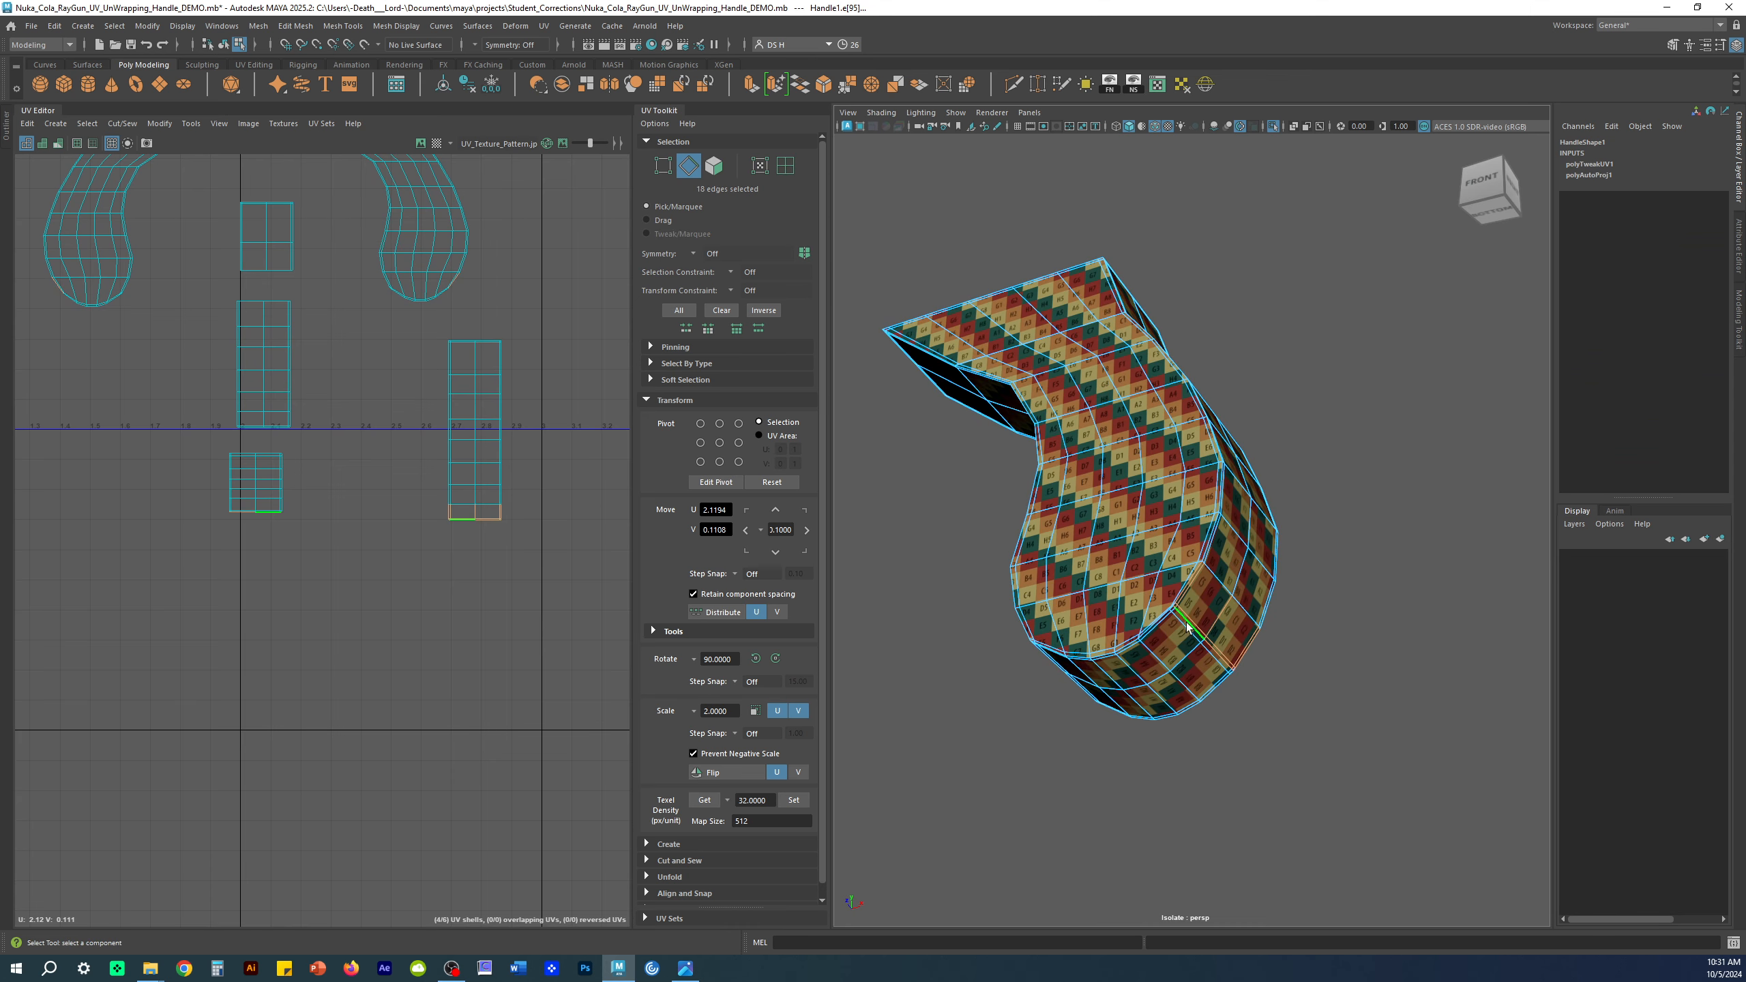
left_click(509, 492)
Step: Select the full border edge along the seam between the tall strip and a small piece
middle_click_drag(269, 261, 284, 440, "alt")
scroll(287, 430, "up", 5)
middle_click_drag(337, 493, 294, 399, "alt")
scroll(507, 468, "up", 5)
middle_click_drag(453, 374, 536, 489, "alt")
scroll(507, 467, "up", 1)
scroll(417, 477, "up", 2)
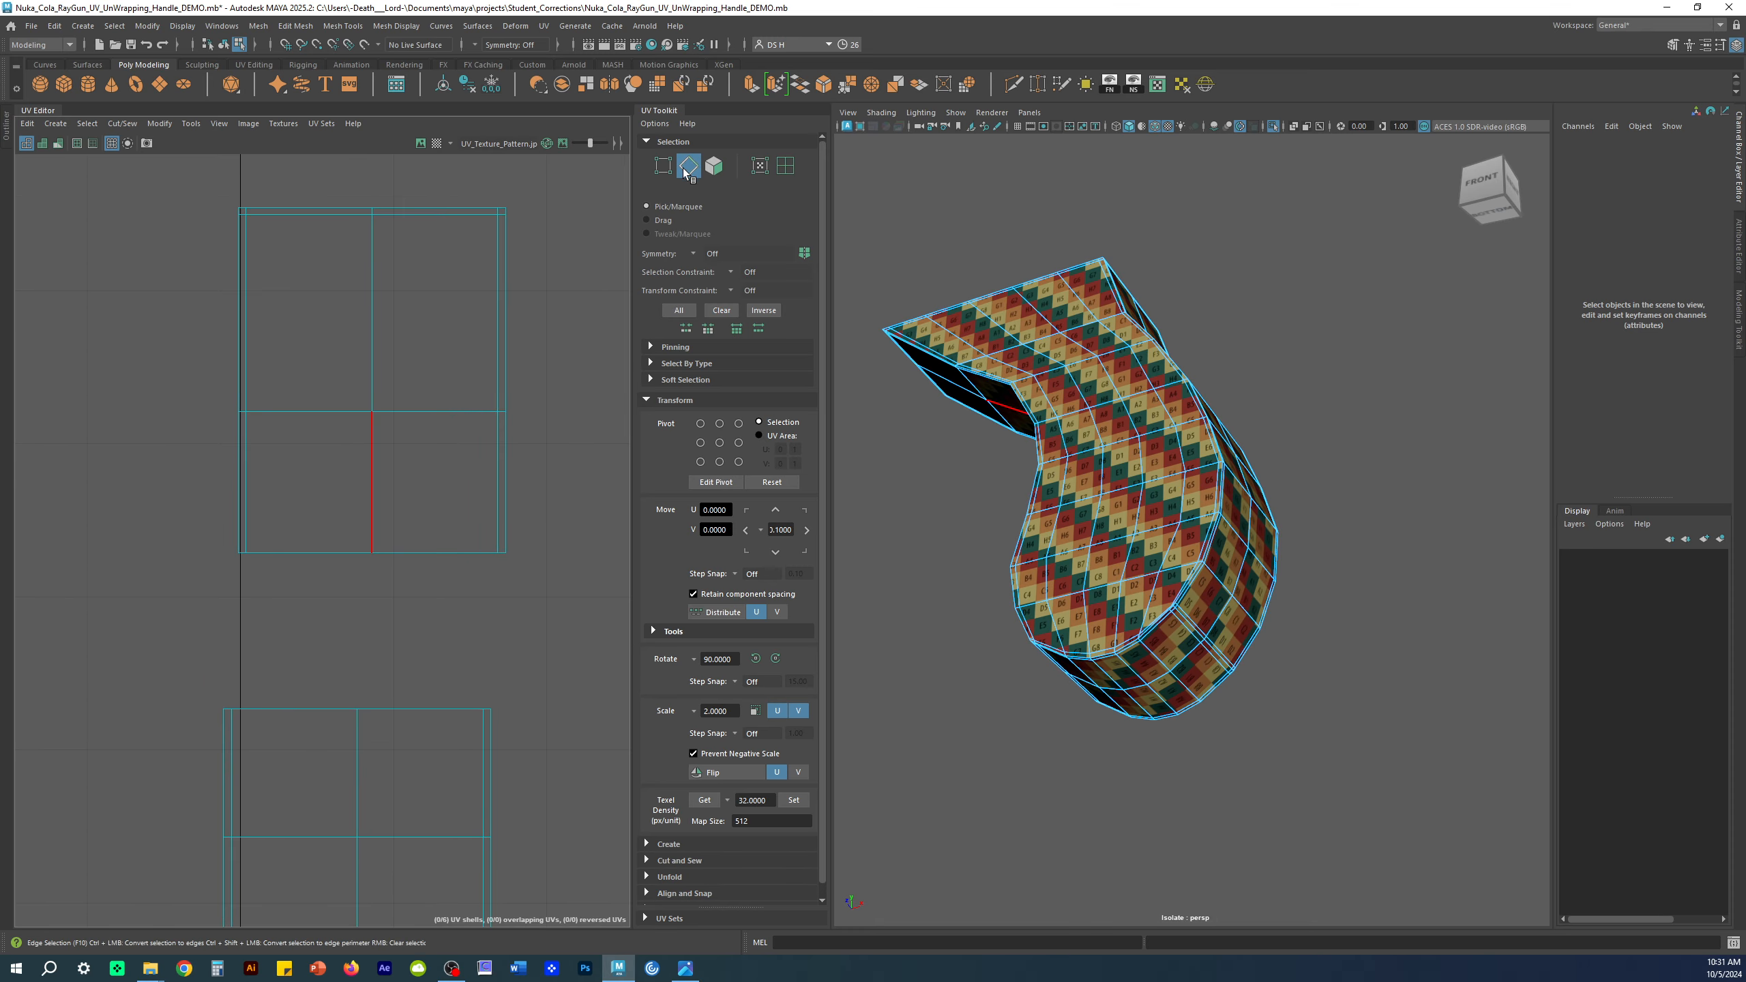
middle_click_drag(432, 425, 313, 301, "alt")
scroll(172, 533, "up", 5)
middle_click_drag(133, 413, 199, 470, "alt")
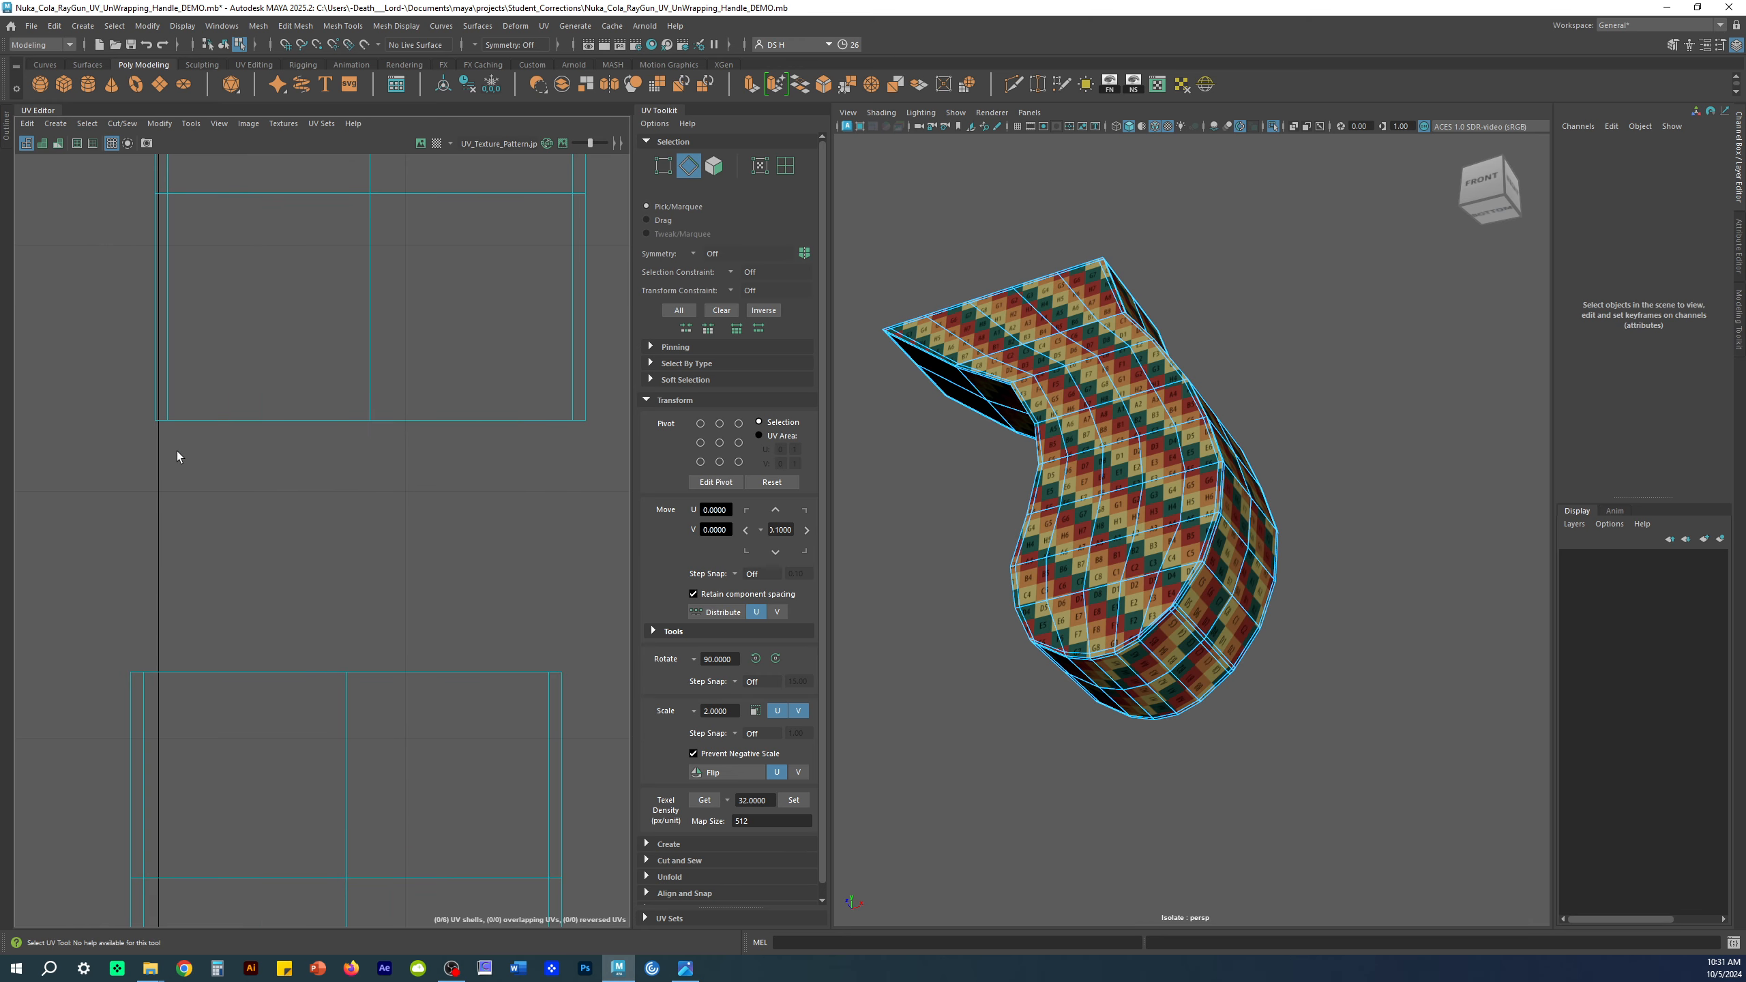
left_click(163, 430)
double_click(578, 423)
Step: Move and Sew the selected border, joining the small piece onto the tall strip
middle_click_drag(587, 494, 326, 470, "alt")
scroll(453, 439, "down", 1)
right_click(465, 398, "shift")
right_click_drag(478, 347, 488, 290, "shift")
Step: Sew the lower small shell onto the tall strip with Move and Sew Edges
right_click_drag(508, 578, 193, 589, "alt")
middle_click_drag(193, 589, 207, 273, "alt")
middle_click_drag(269, 645, 244, 227, "alt")
right_click_drag(262, 308, 246, 507, "alt")
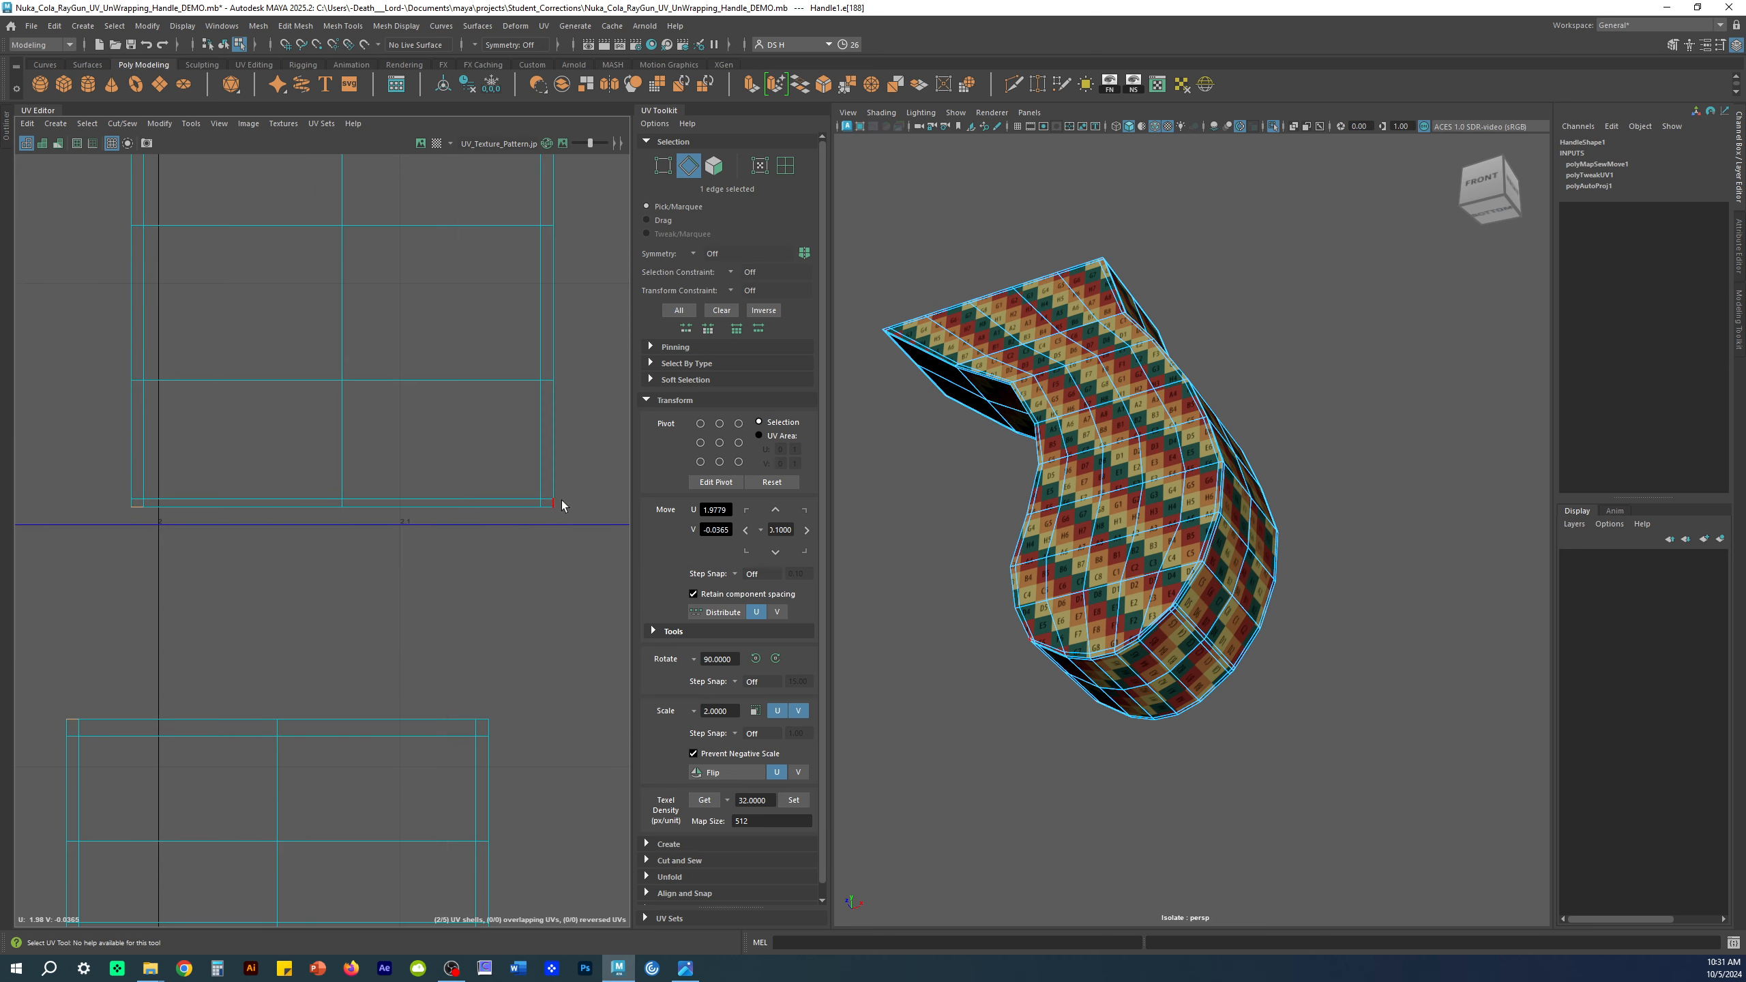
scroll(558, 612, "down", 4)
mouse_move(142, 394)
right_mouse_down("shift")
mouse_move(103, 396)
mouse_move(139, 401)
right_mouse_up("shift")
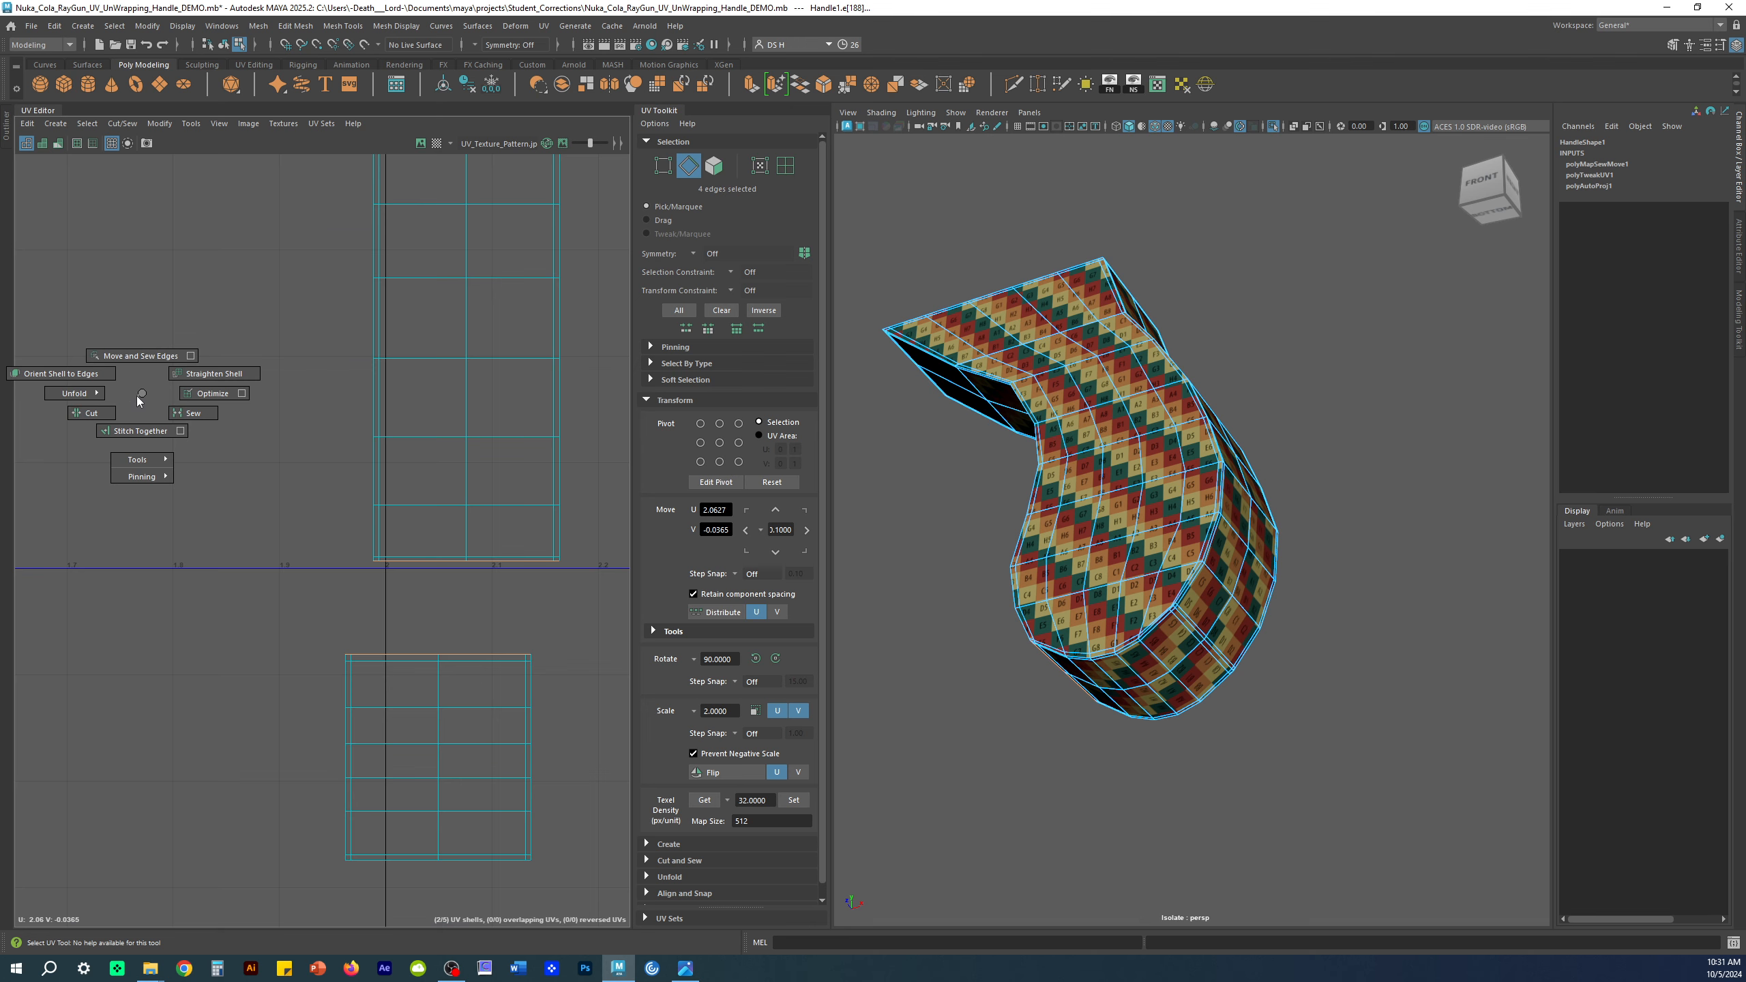
right_click_drag(138, 402, 135, 275, "shift")
left_click(293, 587)
Step: Turn on smooth mesh preview and inspect the handle alongside both tall UV shells
scroll(293, 587, "down", 4)
left_click_drag(1256, 570, 1216, 512, "alt")
right_click_drag(1215, 512, 1350, 564, "alt")
key("3")
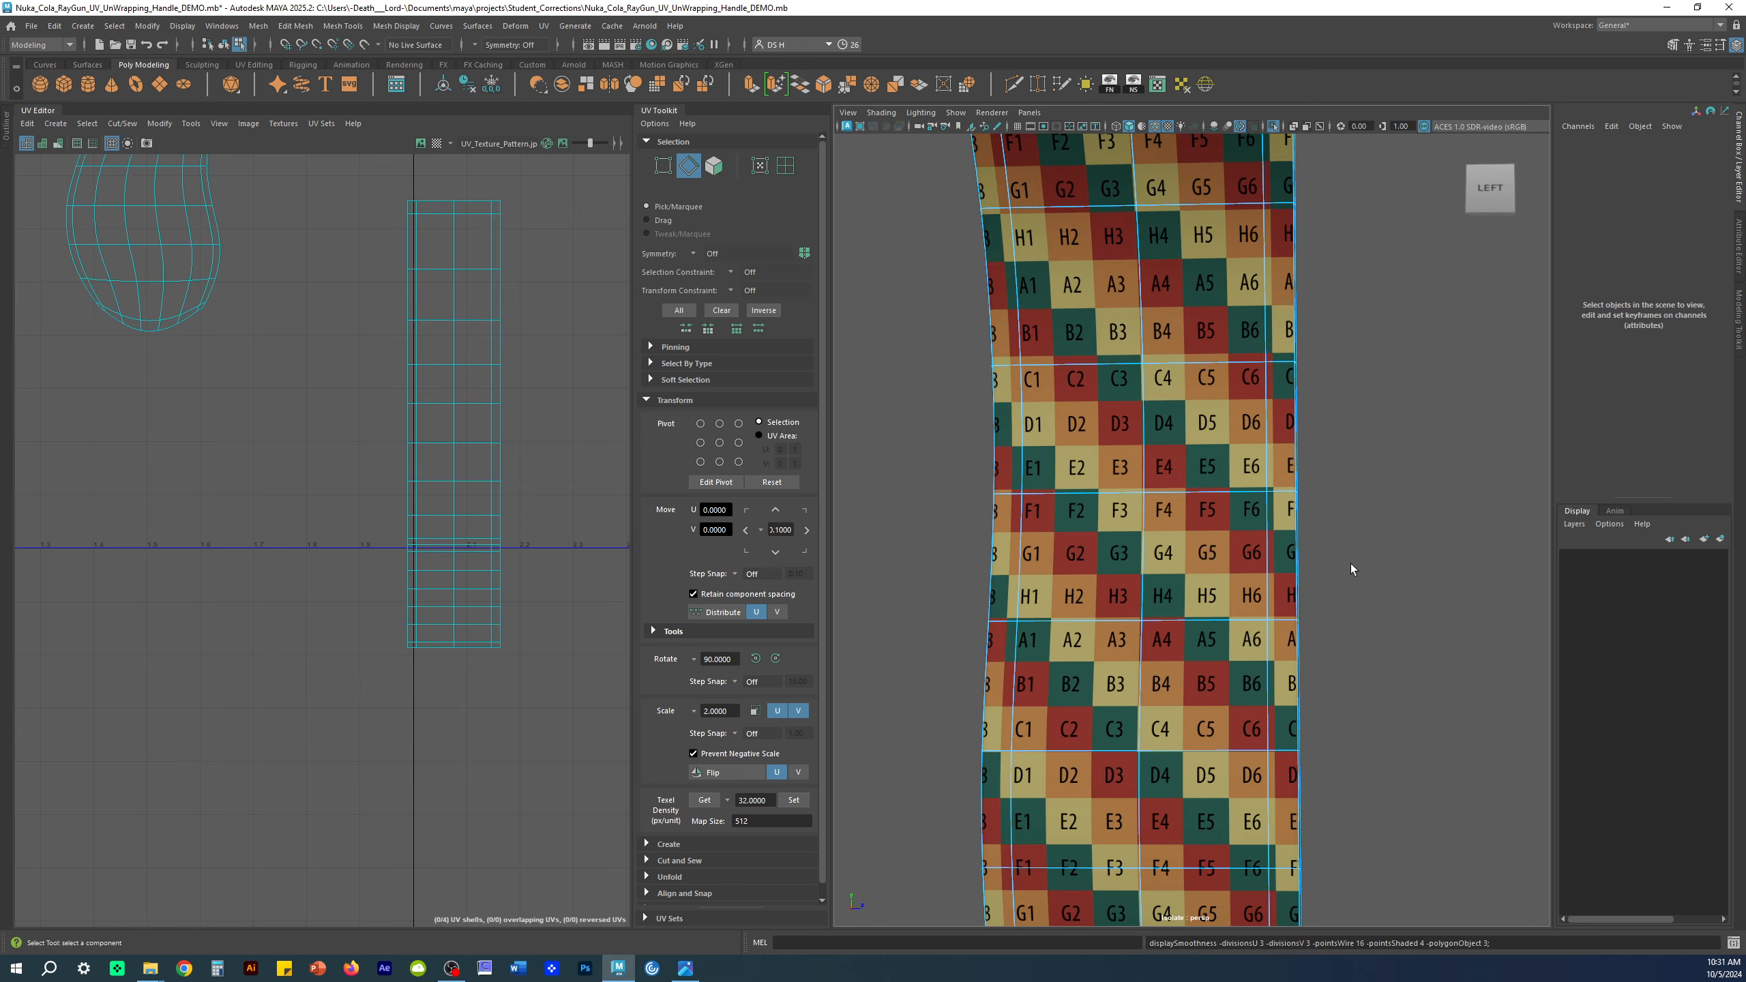
left_click_drag(1350, 570, 1204, 551, "alt")
right_click_drag(1205, 550, 1072, 450, "alt")
middle_click_drag(1073, 451, 1190, 392, "alt")
middle_click_drag(497, 489, 171, 484, "alt")
right_click_drag(315, 474, 288, 474, "alt")
middle_click_drag(288, 474, 351, 430, "alt")
right_click_drag(350, 430, 481, 447, "alt")
left_click_drag(1248, 622, 1124, 540, "alt")
middle_click_drag(519, 372, 331, 449, "alt")
Step: Undo the last selection and select the tall shell's entire bottom border
key("ctrl+z")
left_click(372, 405)
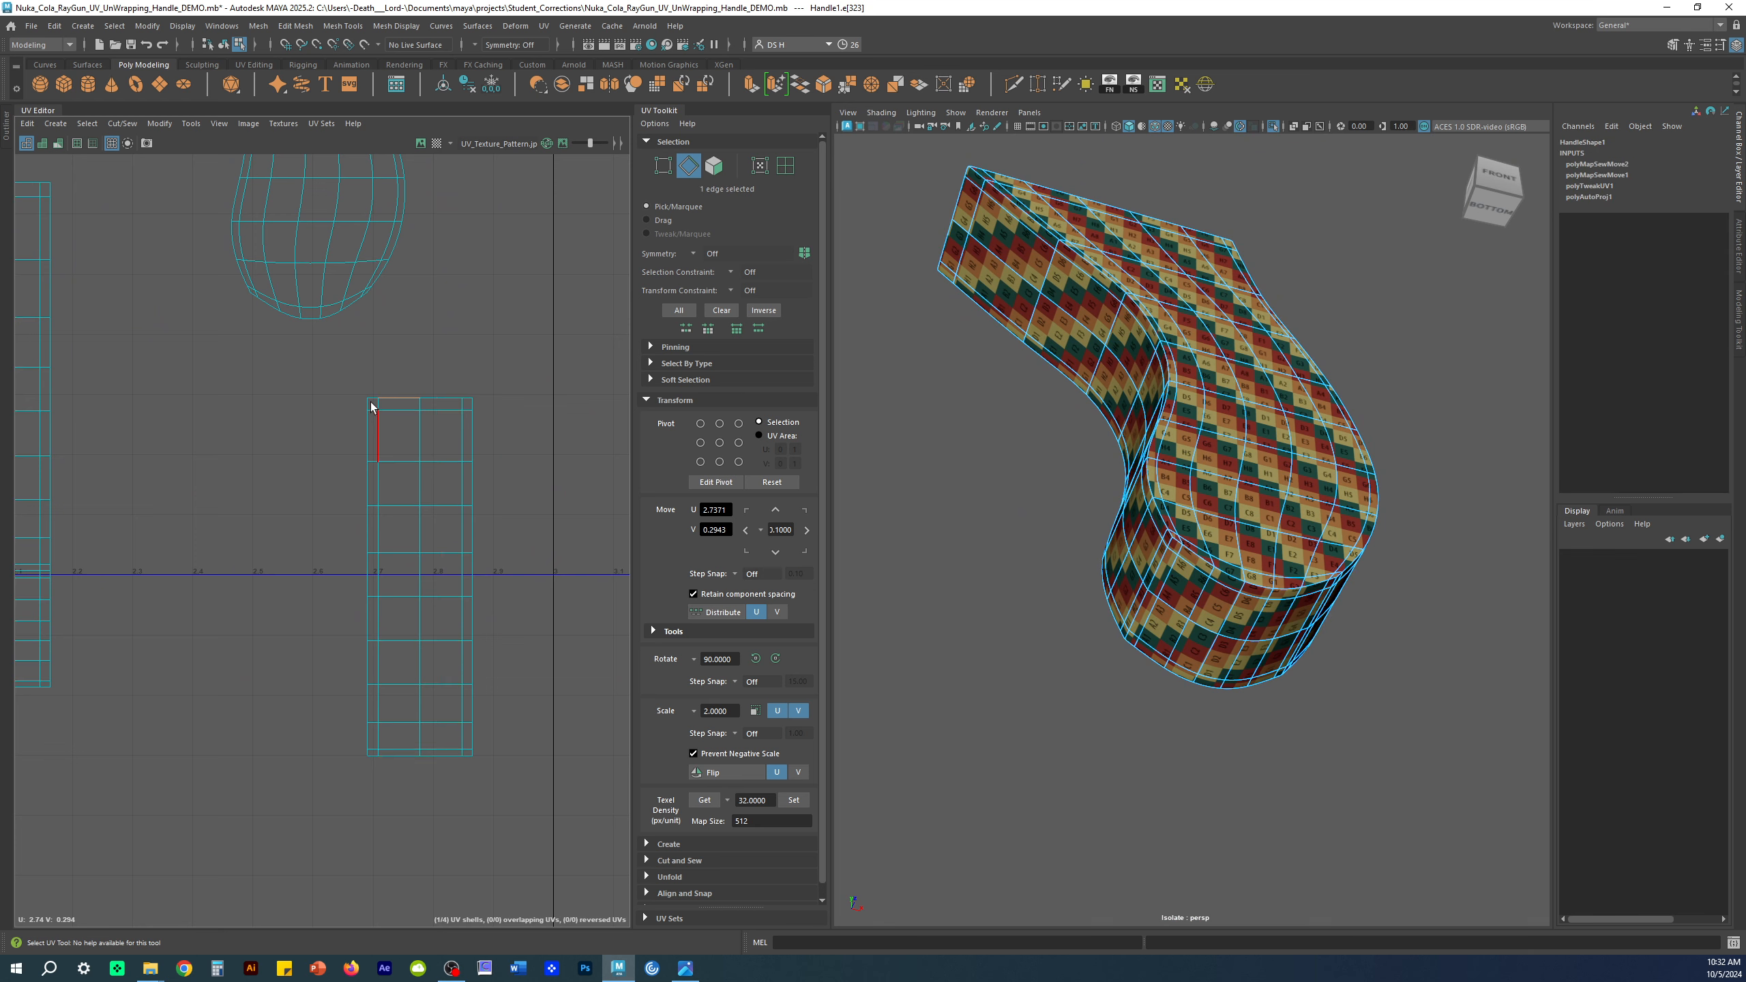
left_click(526, 717)
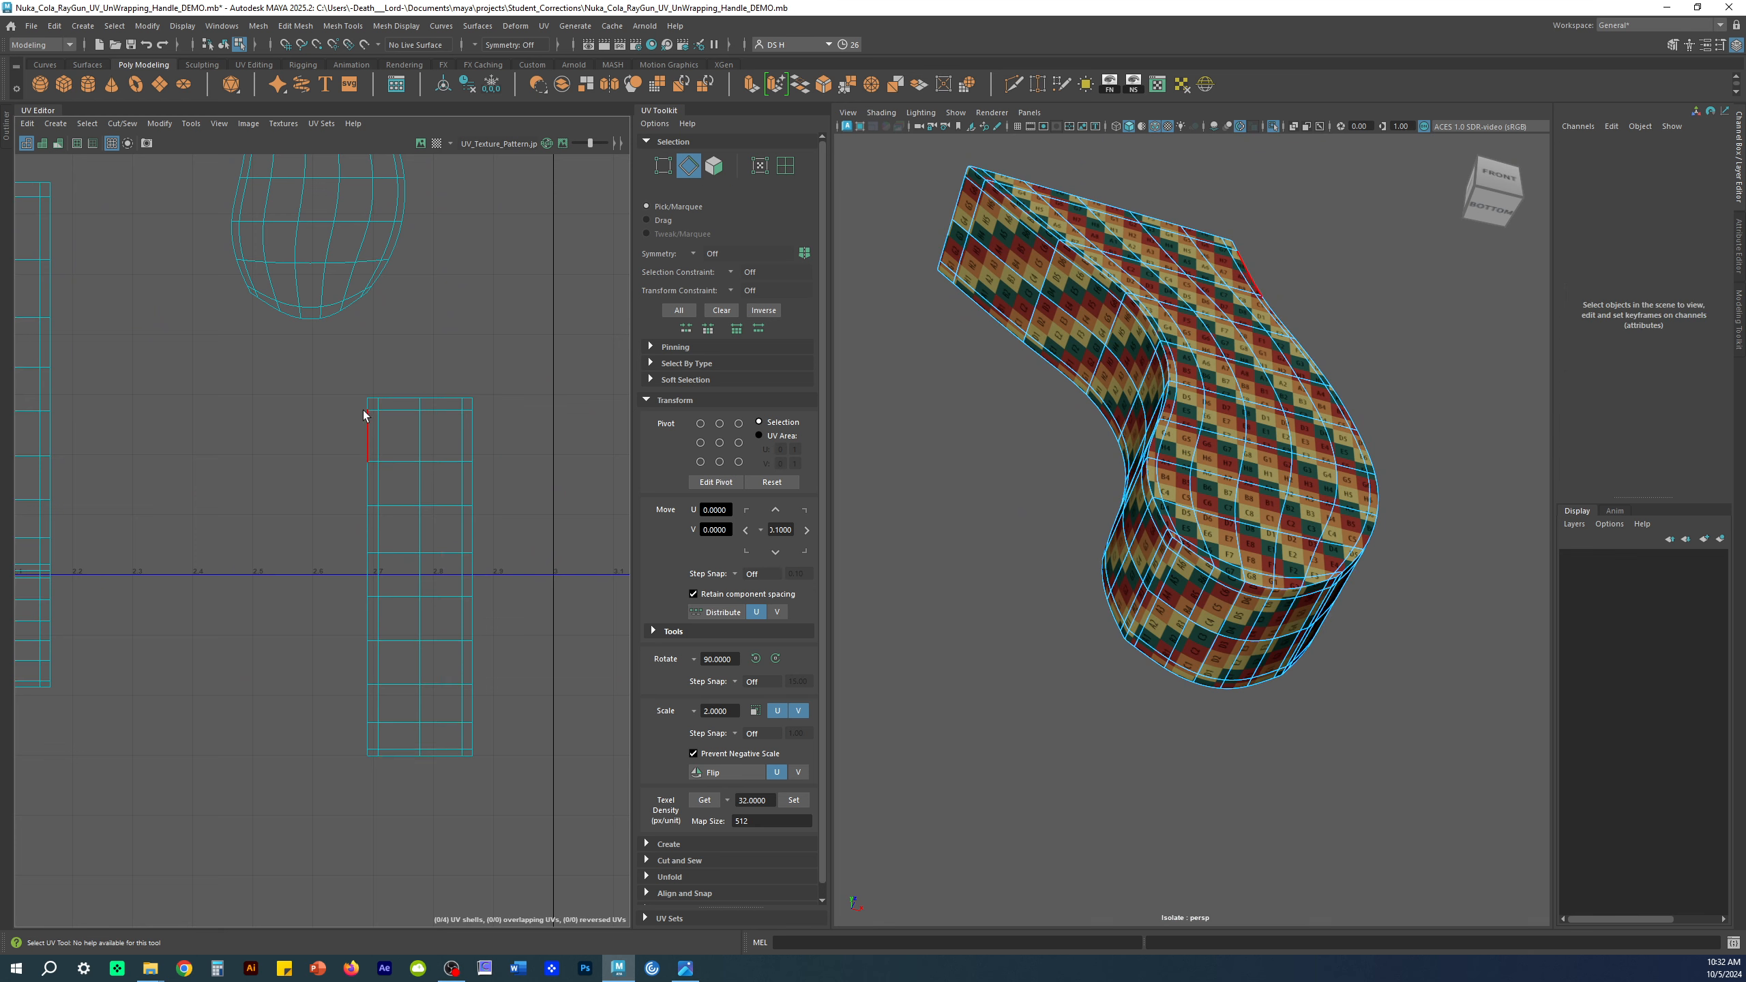
middle_click_drag(438, 710, 479, 416, "alt")
middle_click_drag(175, 359, 240, 387, "alt")
right_click_drag(118, 361, 685, 614, "alt")
middle_click_drag(165, 160, 401, 517, "alt")
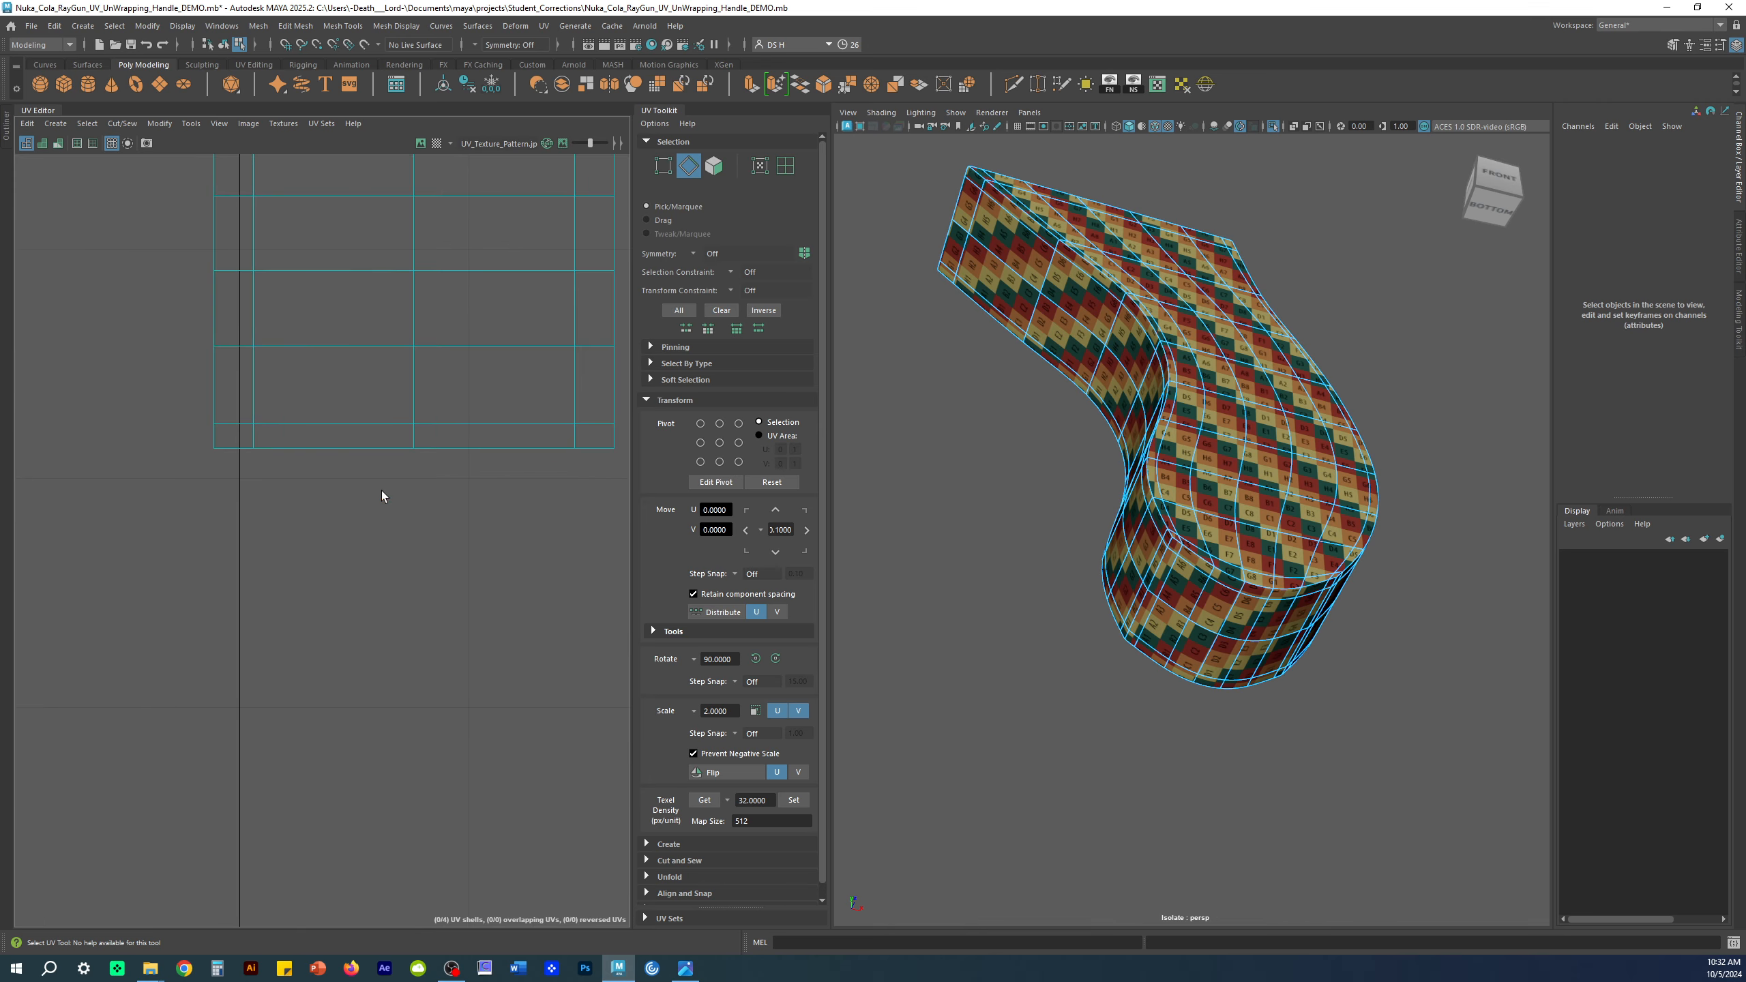
left_click(240, 459)
double_click(586, 447)
Step: Add an edge loop and edges on the handle's side to the selection
left_click_drag(1304, 611, 1336, 543, "alt")
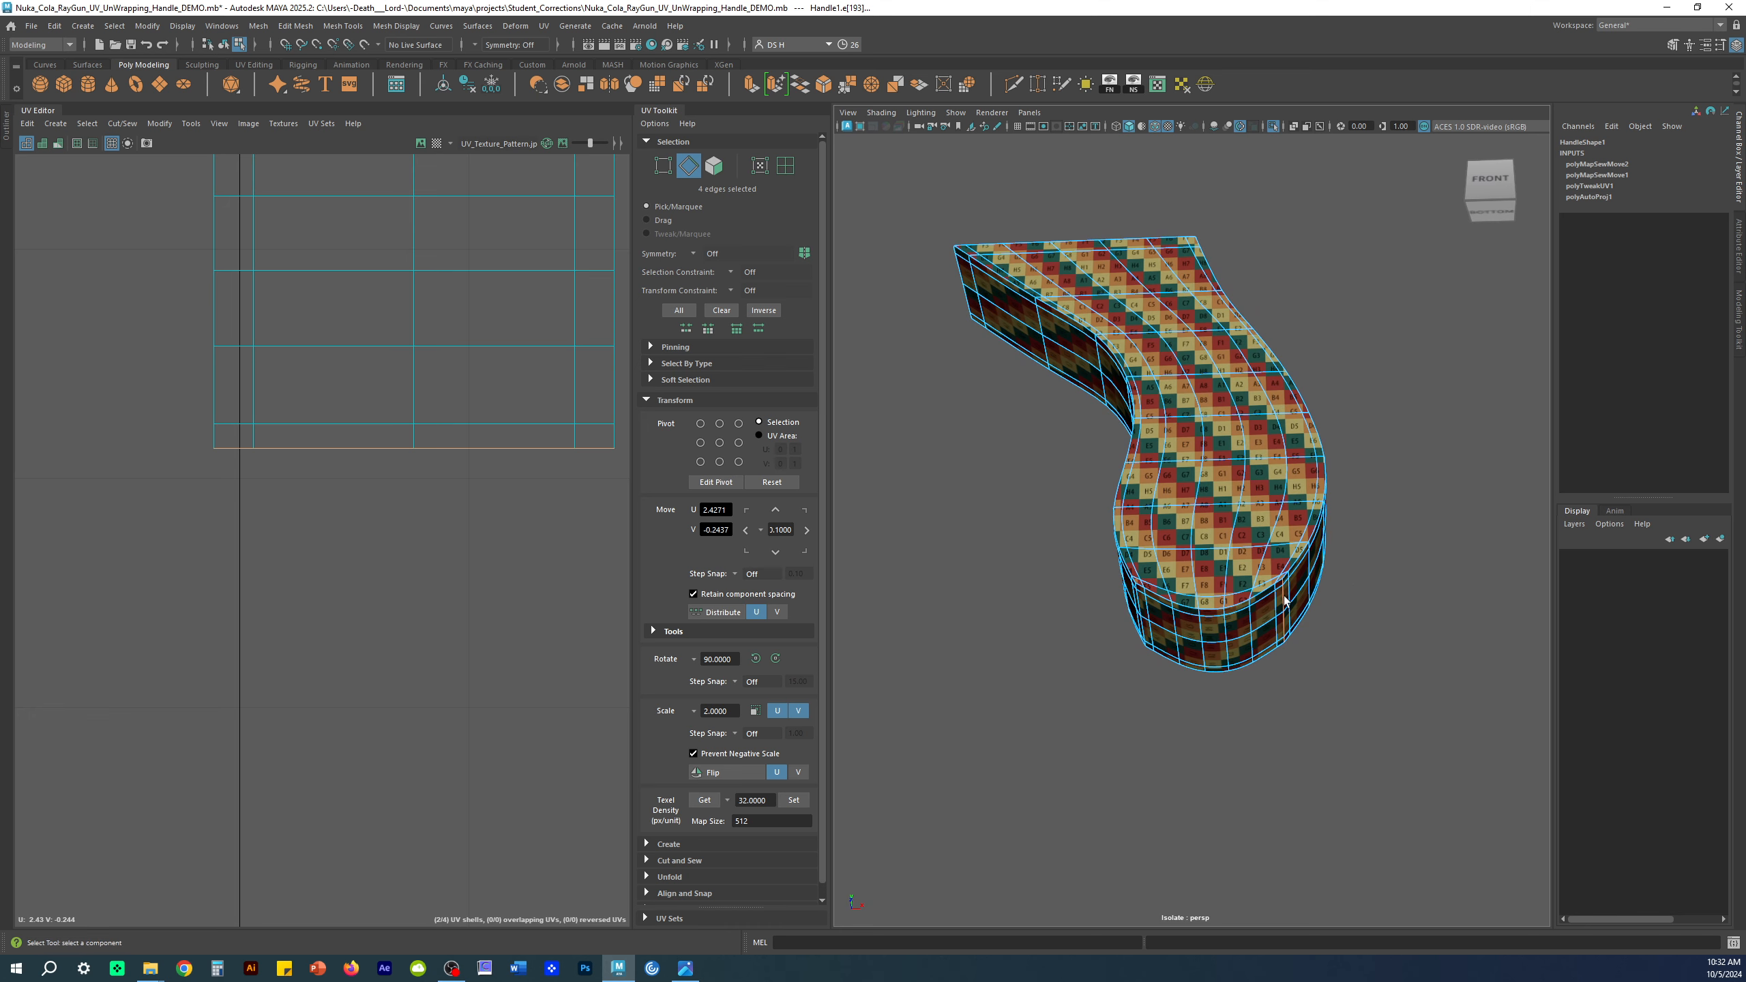
double_click(1227, 631)
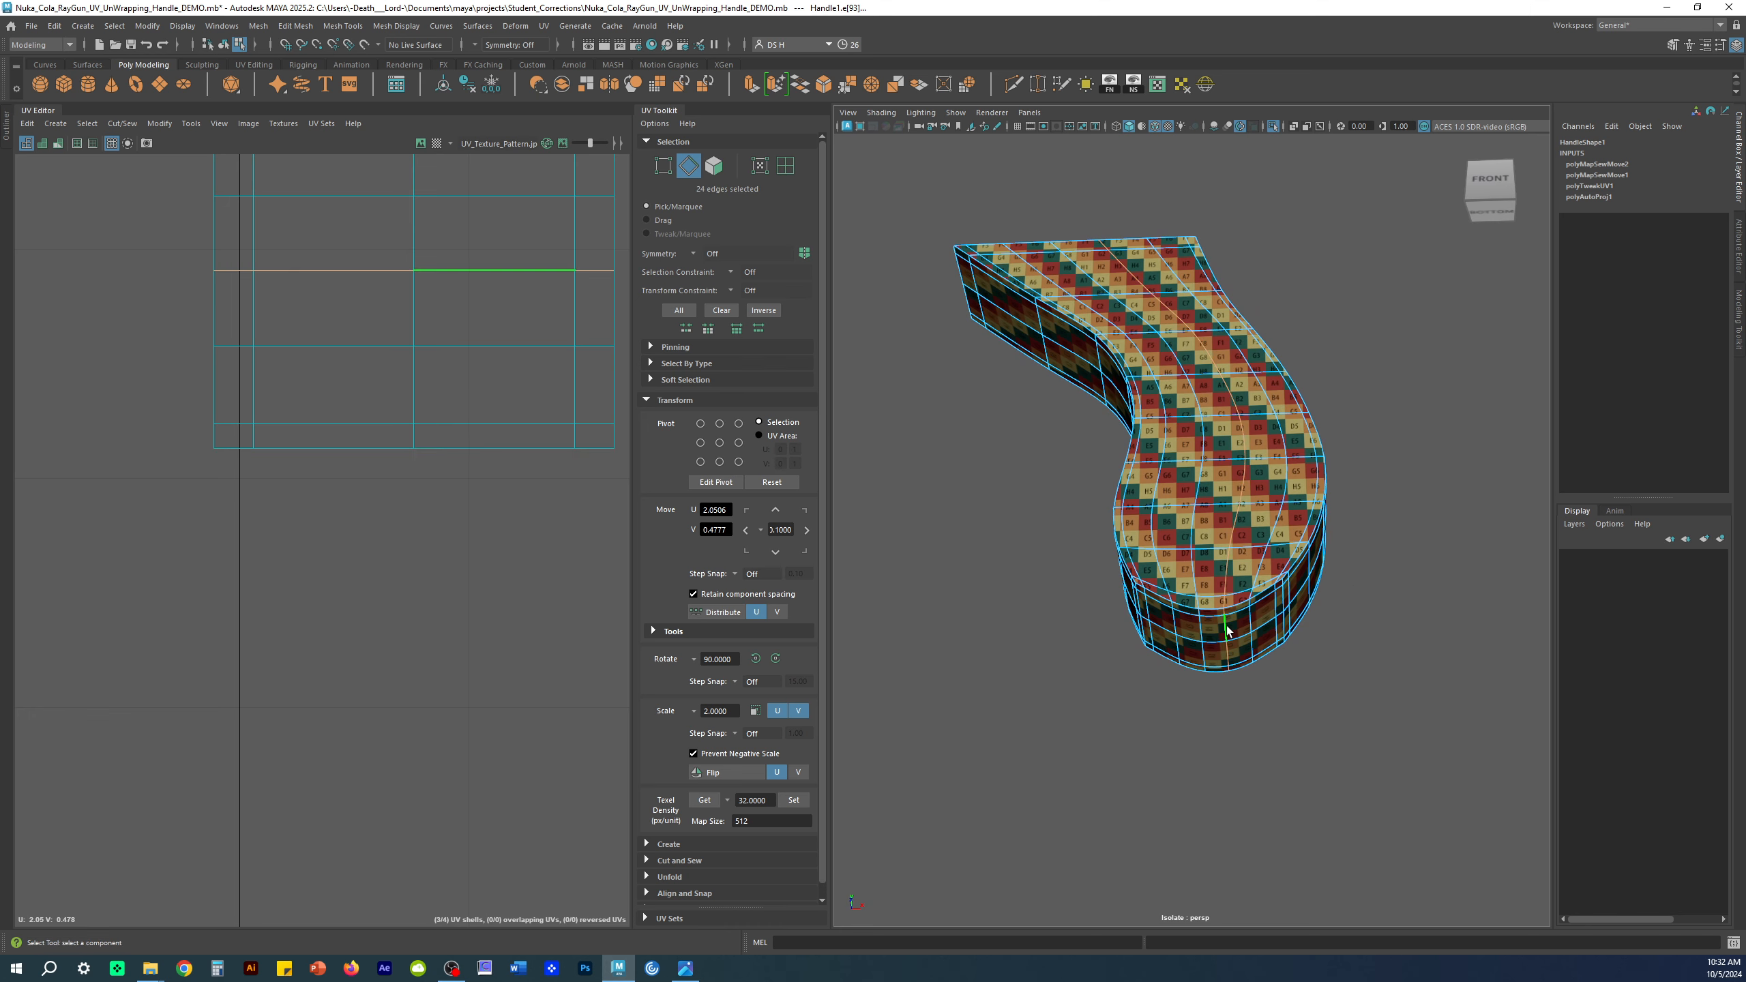
left_click(1454, 808)
scroll(1298, 729, "up", 5)
left_click(1262, 699)
left_click_drag(1290, 710, 1274, 654, "alt")
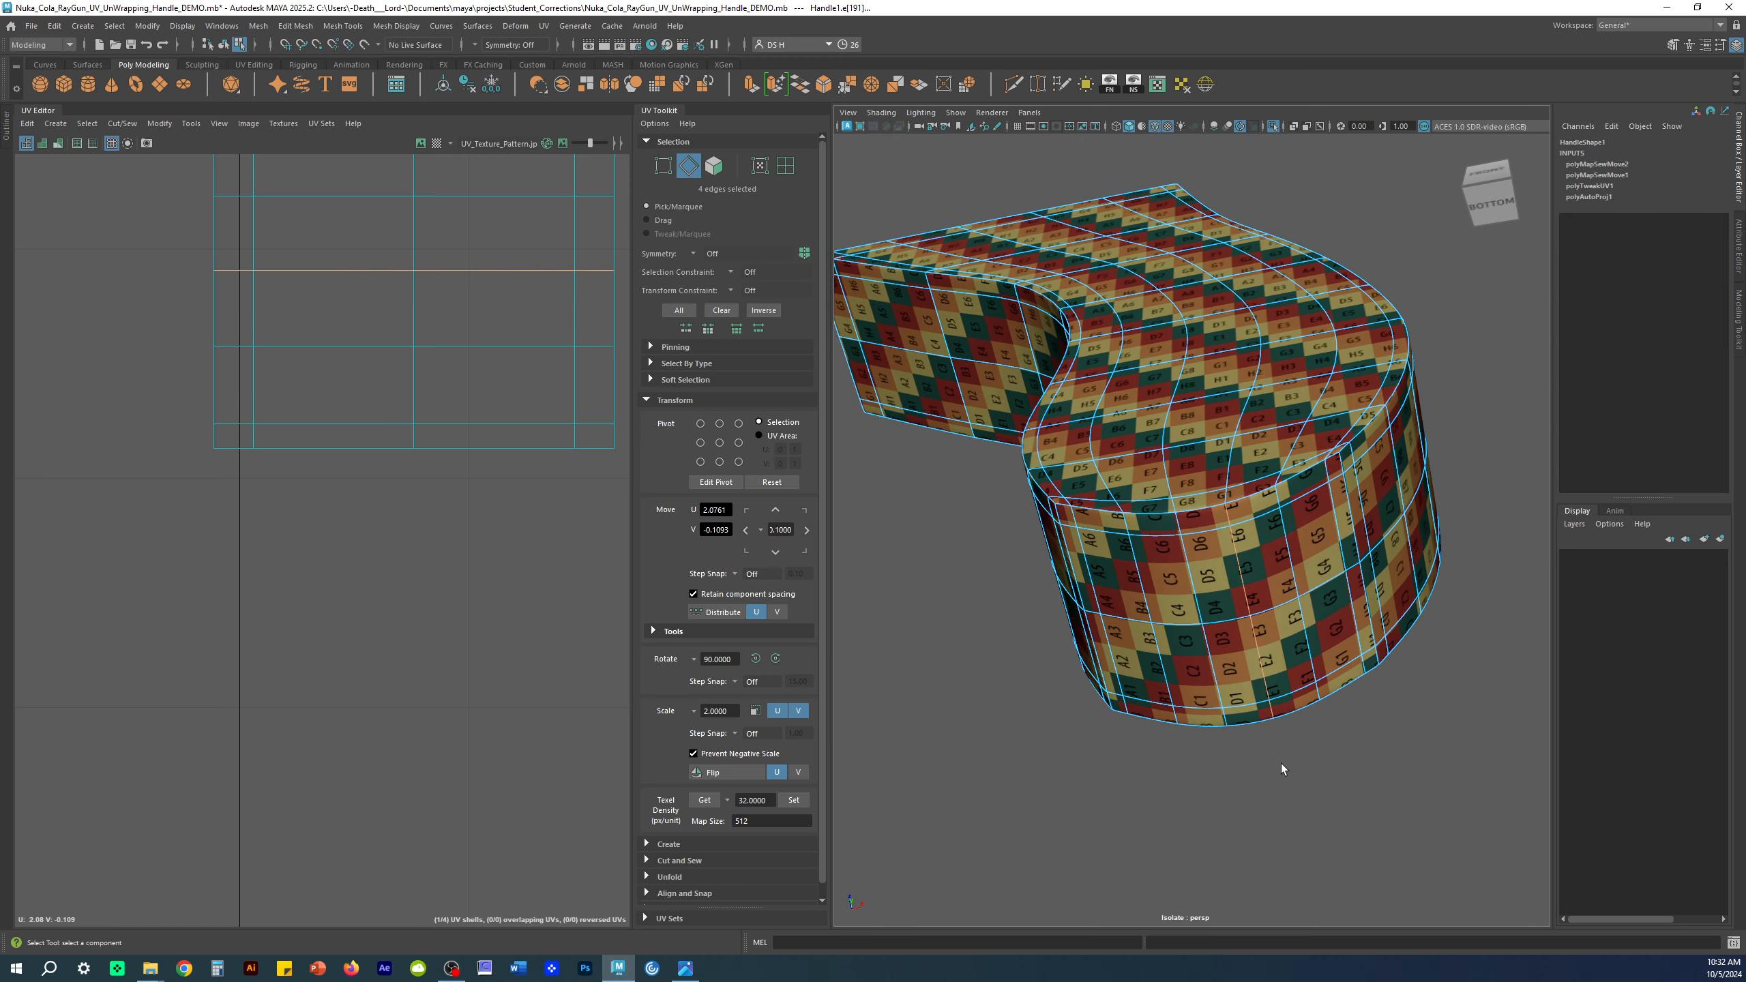
Step: Toggle the checker texture off and on to check it continues across the seams
key("5")
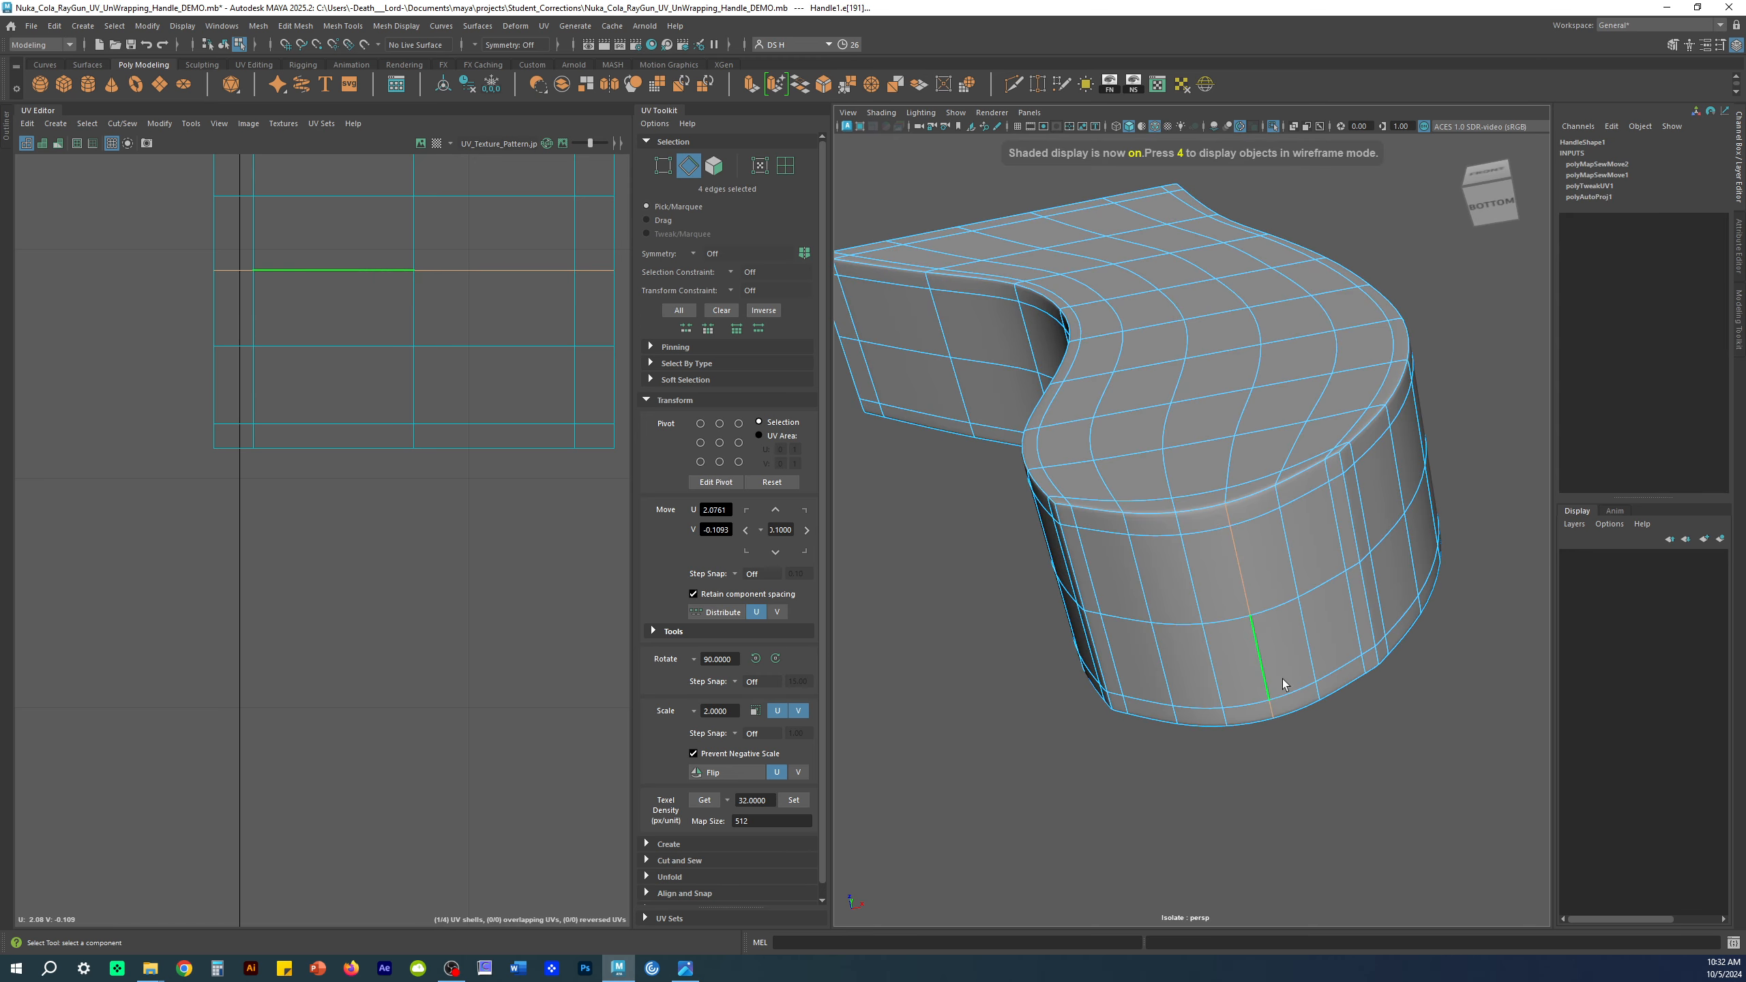
left_click_drag(1256, 582, 1344, 702, "alt")
right_click_drag(1344, 702, 1243, 670, "alt")
left_click_drag(1244, 670, 1287, 607, "alt")
right_click_drag(544, 477, 168, 462, "alt")
key("f")
right_click_drag(412, 571, 177, 552, "alt")
middle_click_drag(572, 460, 421, 631, "alt")
key("6")
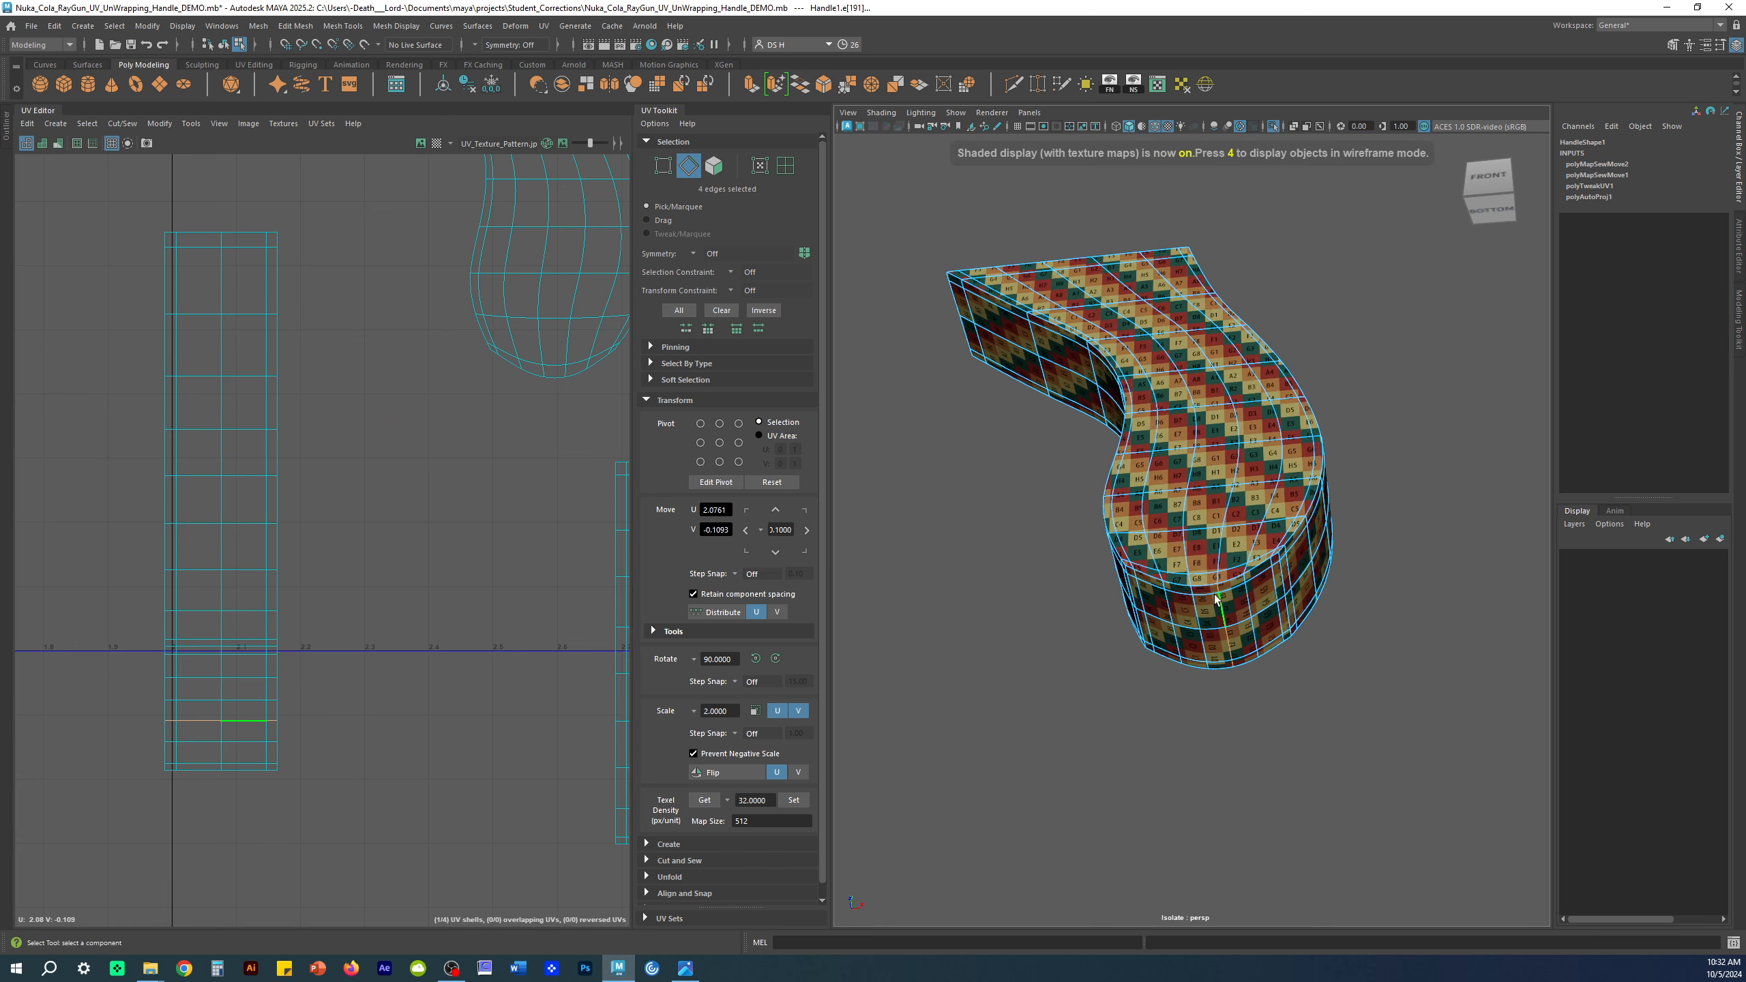
left_click_drag(1238, 660, 1250, 623, "alt")
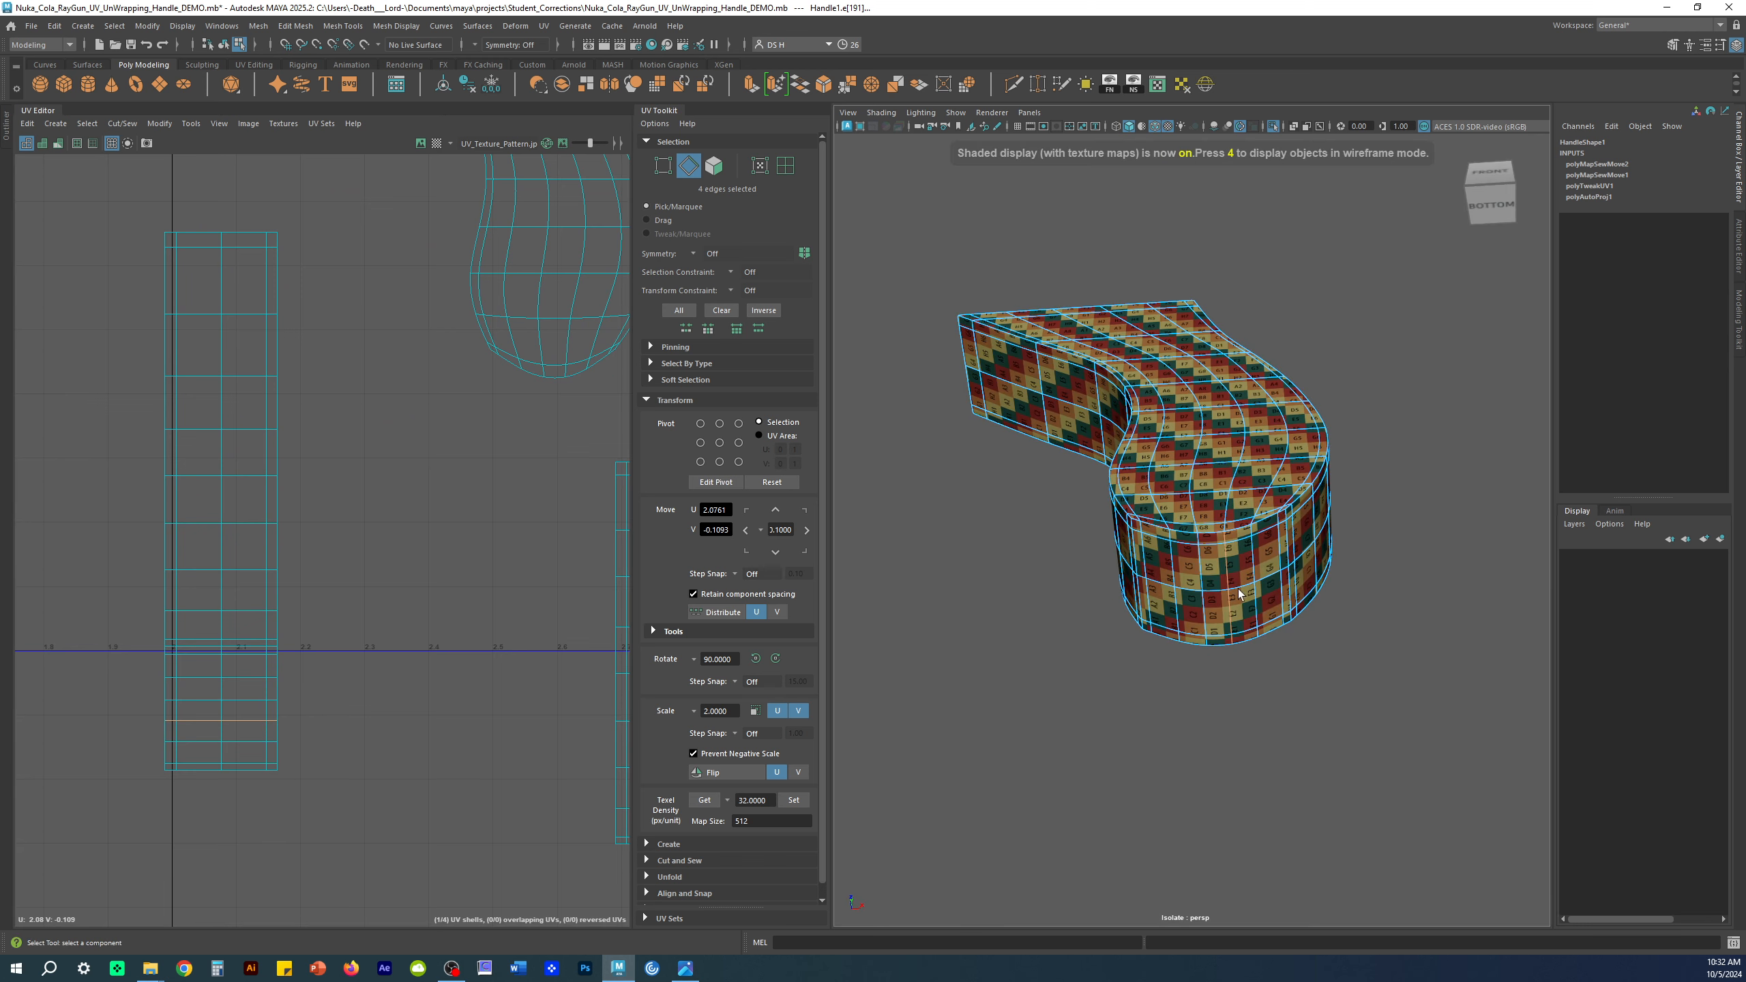
scroll(429, 492, "down", 3)
middle_click_drag(429, 495, 364, 372, "alt")
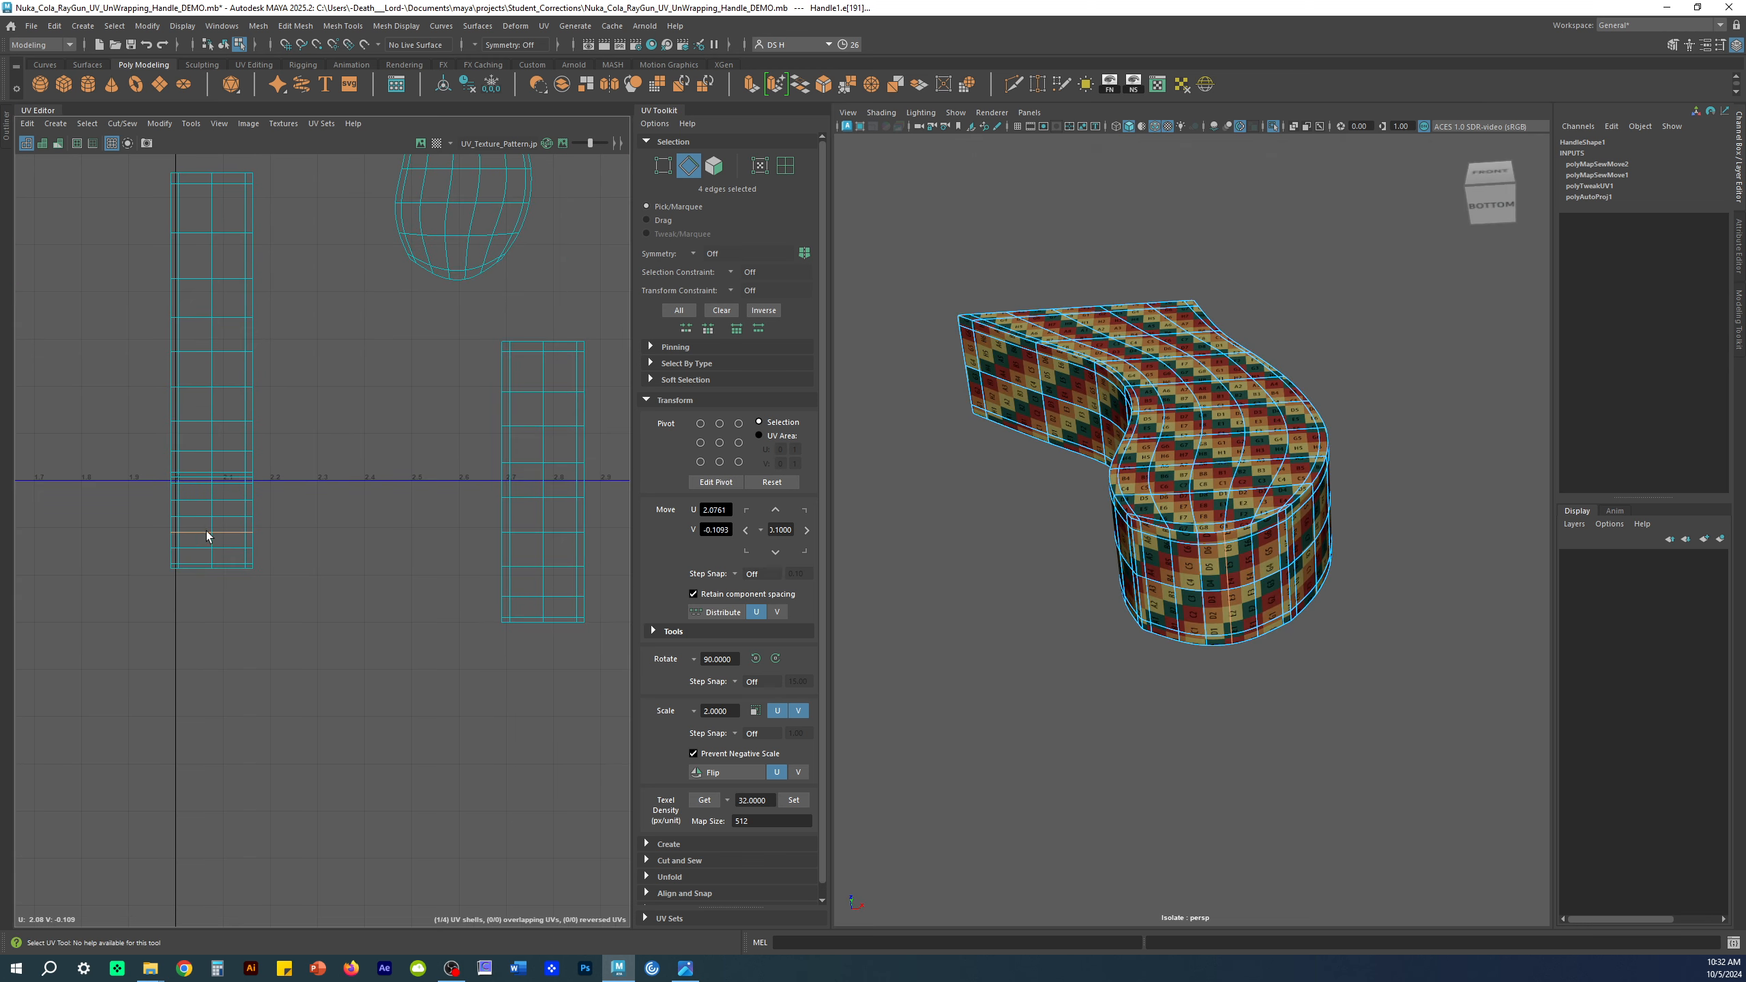
Step: Cut the UV shell along the selected edges and clear the selection
right_click(322, 376, "shift")
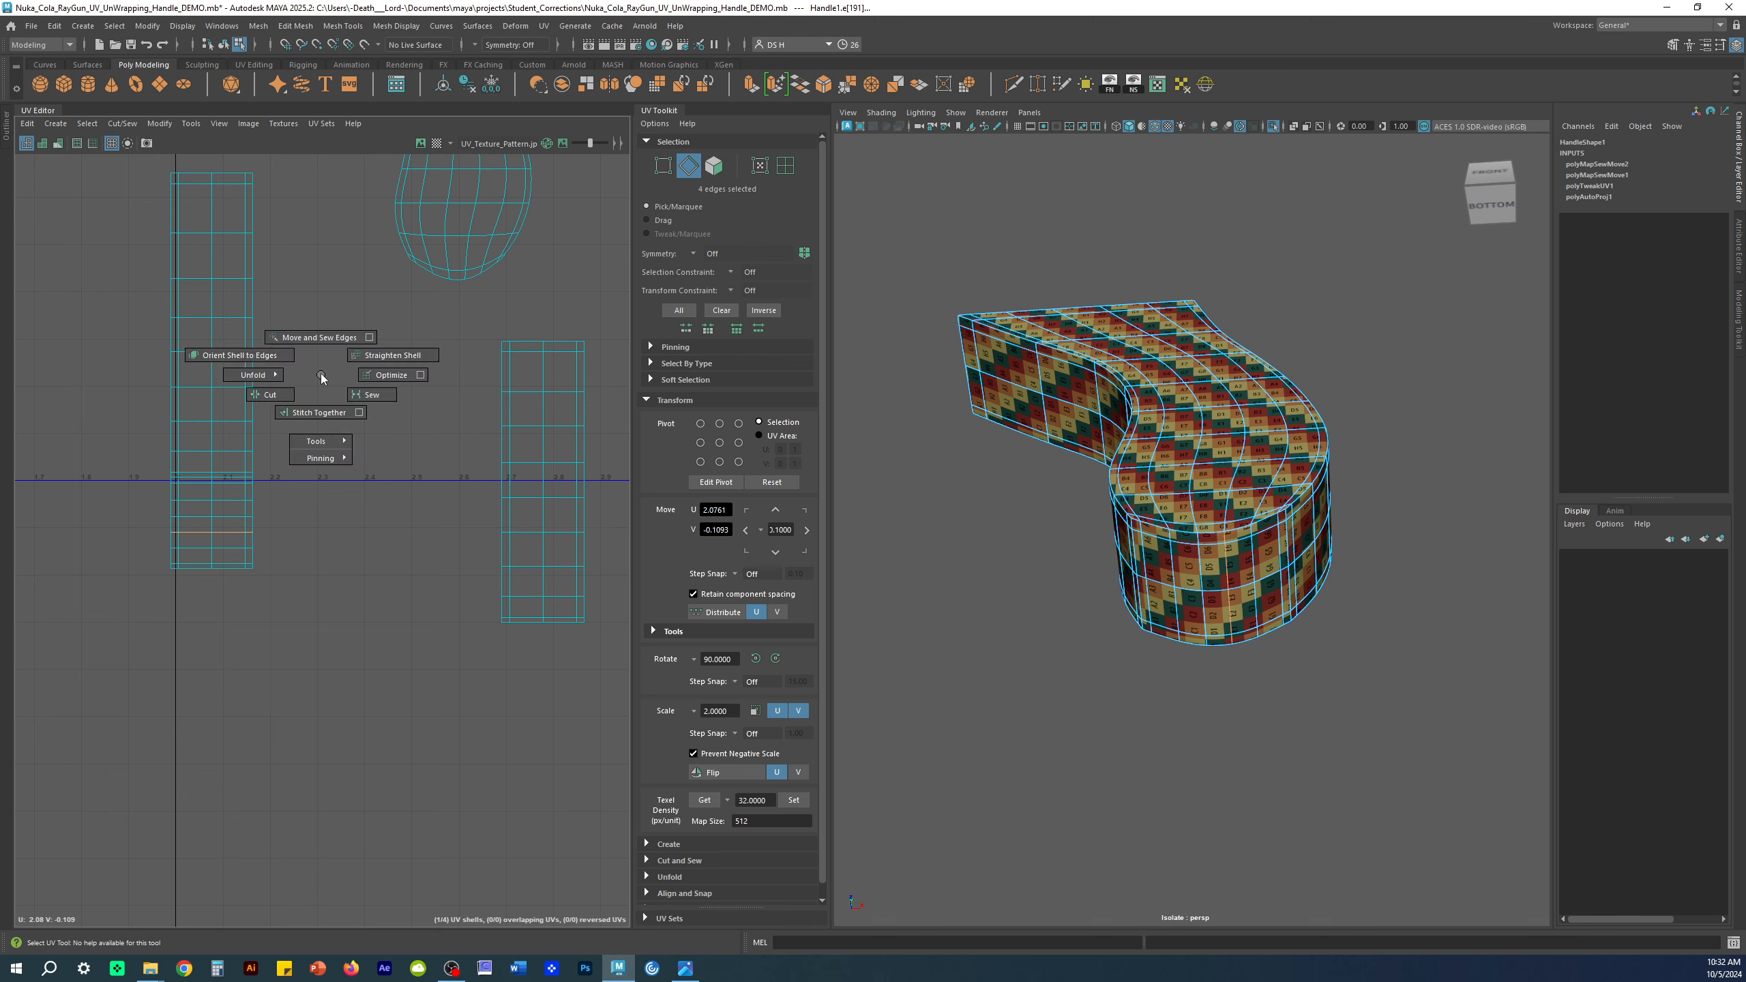
left_click(247, 406)
left_click(408, 670)
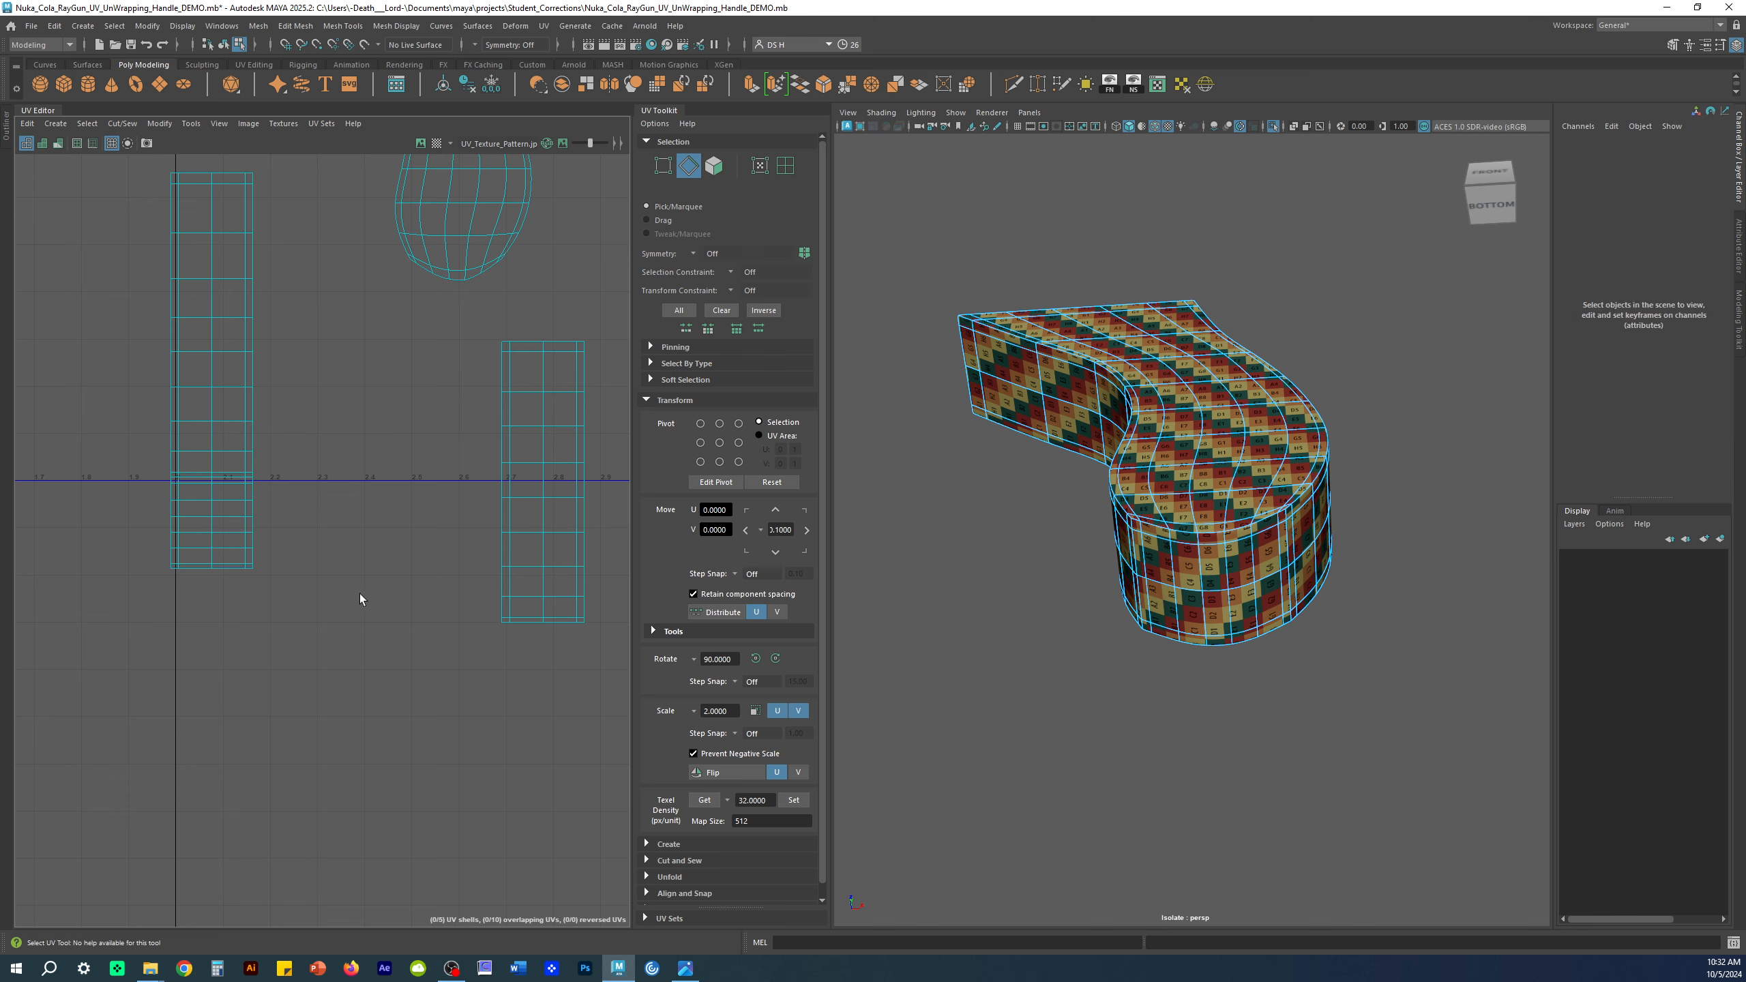
Step: Move the small bottom UV shell right, then down below the strips
left_click(785, 165)
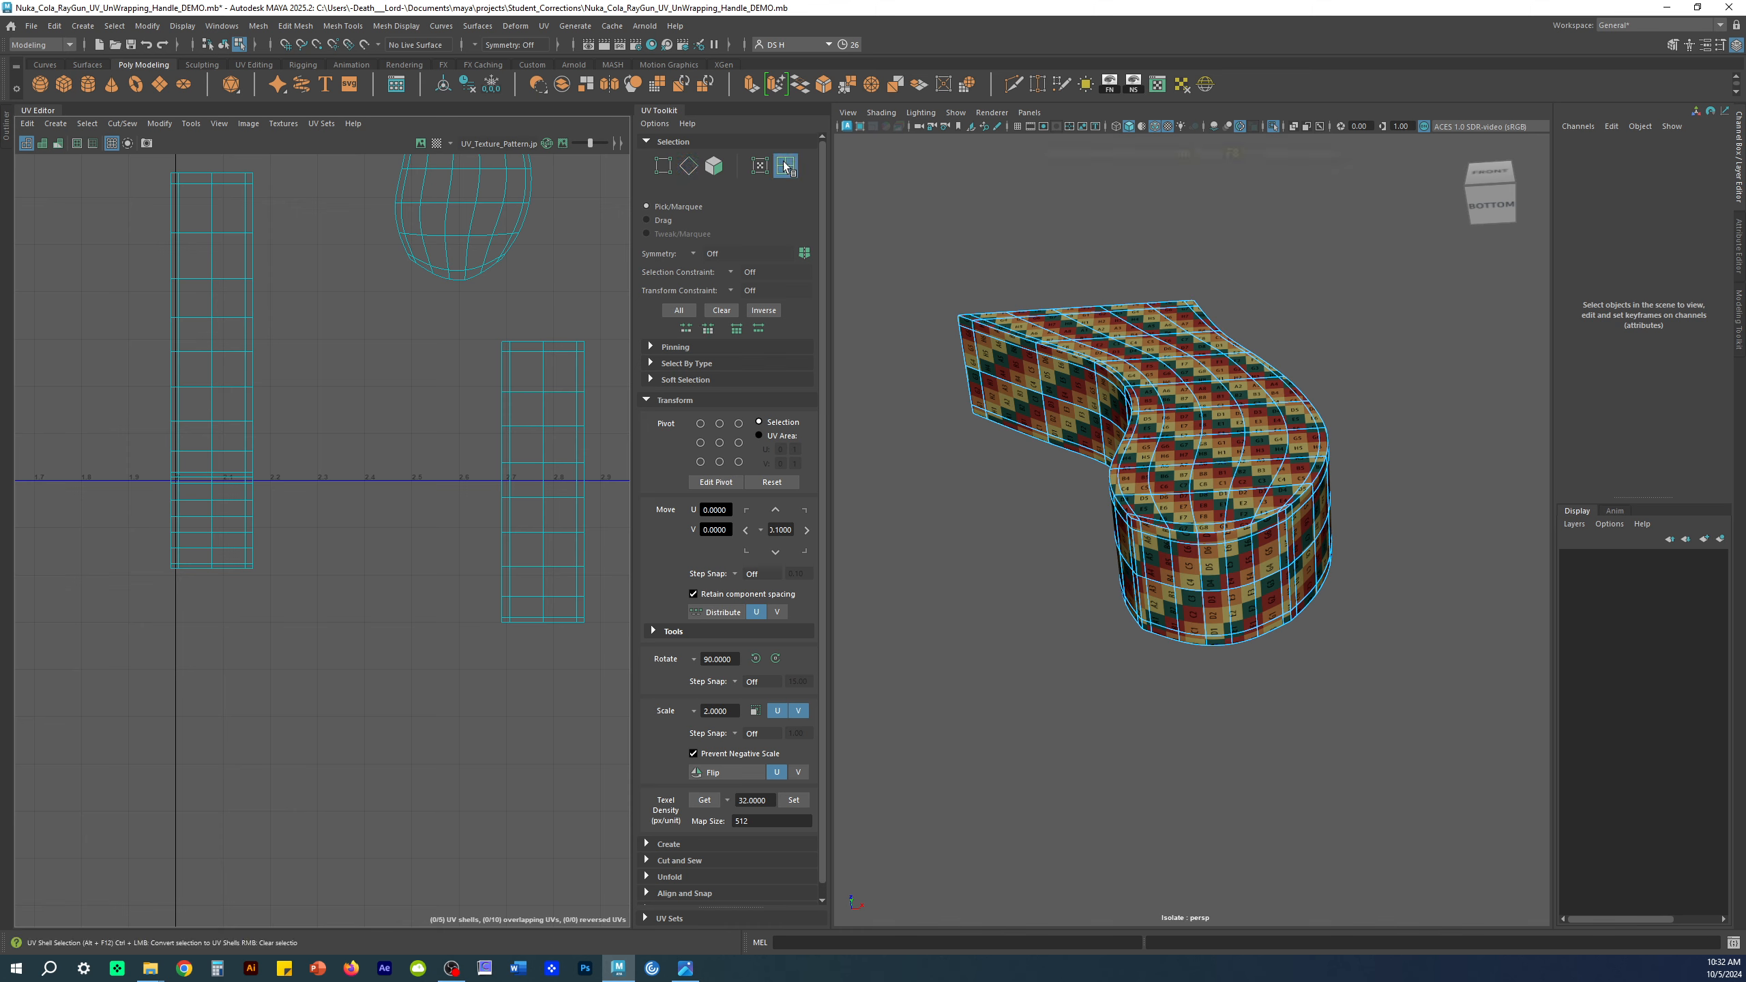
left_click(217, 555)
key("w")
left_click_drag(209, 556, 370, 556)
left_click(423, 716)
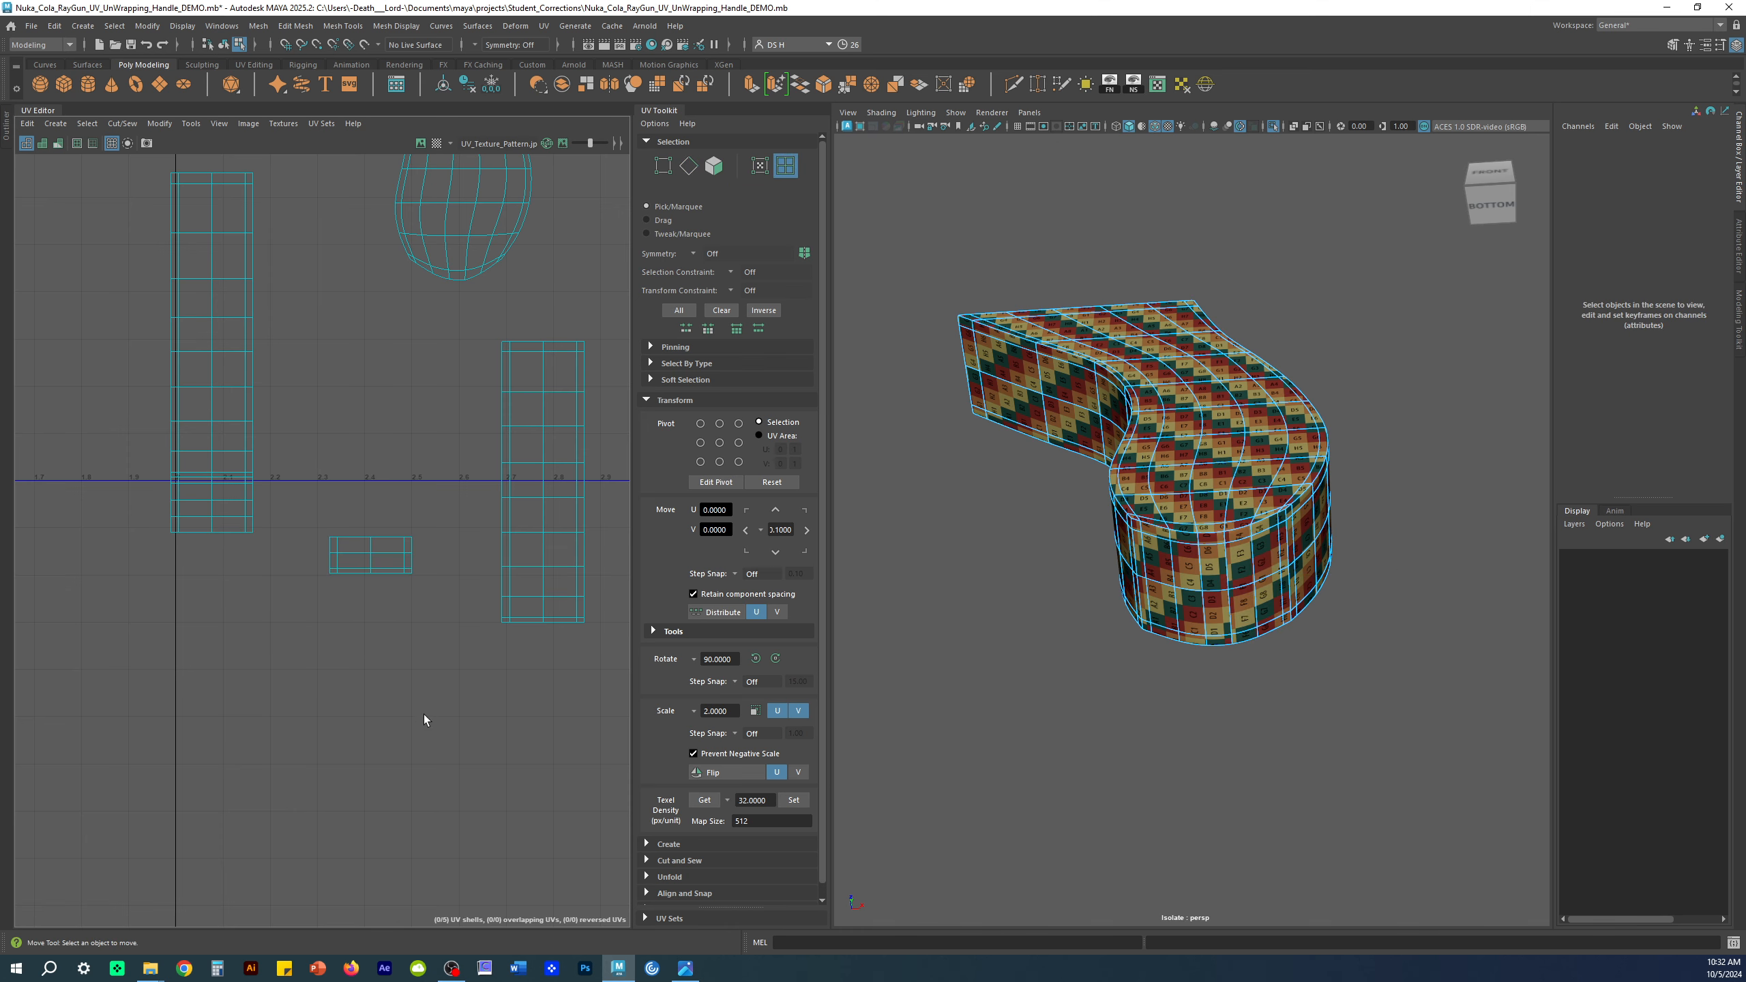
left_click(370, 554)
left_click_drag(371, 555, 459, 674)
Step: Select the long side shell, then deselect the handle and pick an edge loop around it
left_click_drag(1221, 593, 1082, 591, "alt")
scroll(1127, 551, "up", 3)
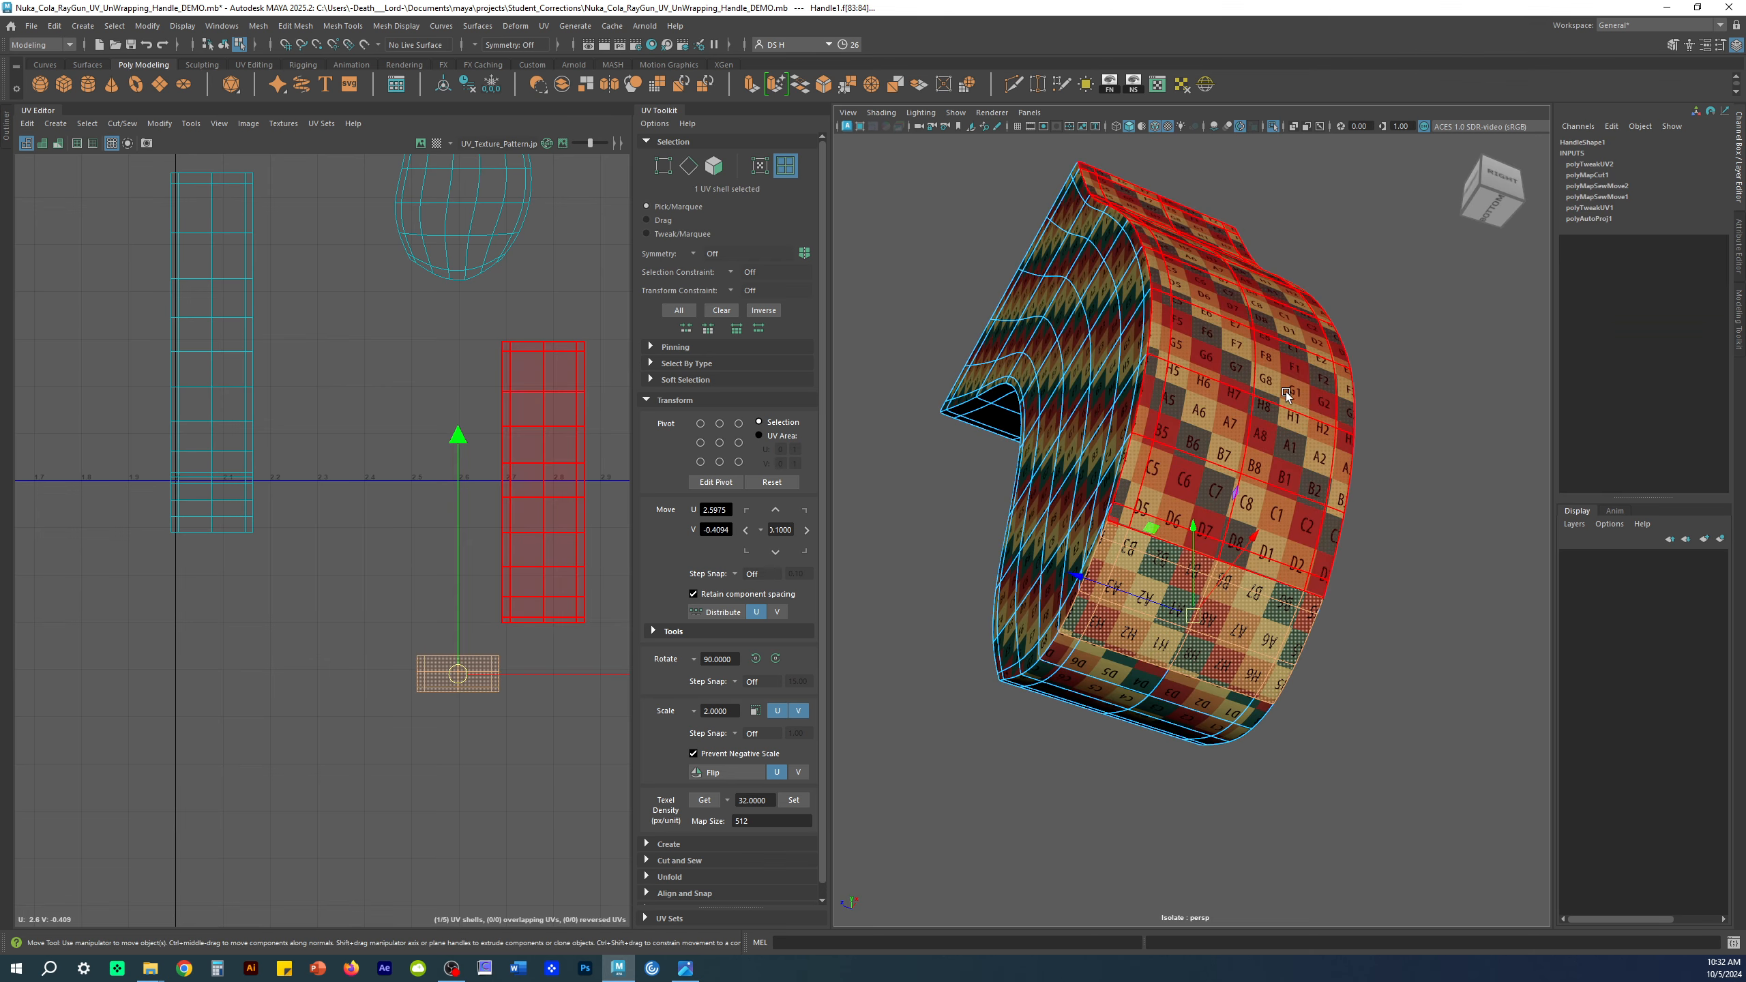
left_click(1299, 374)
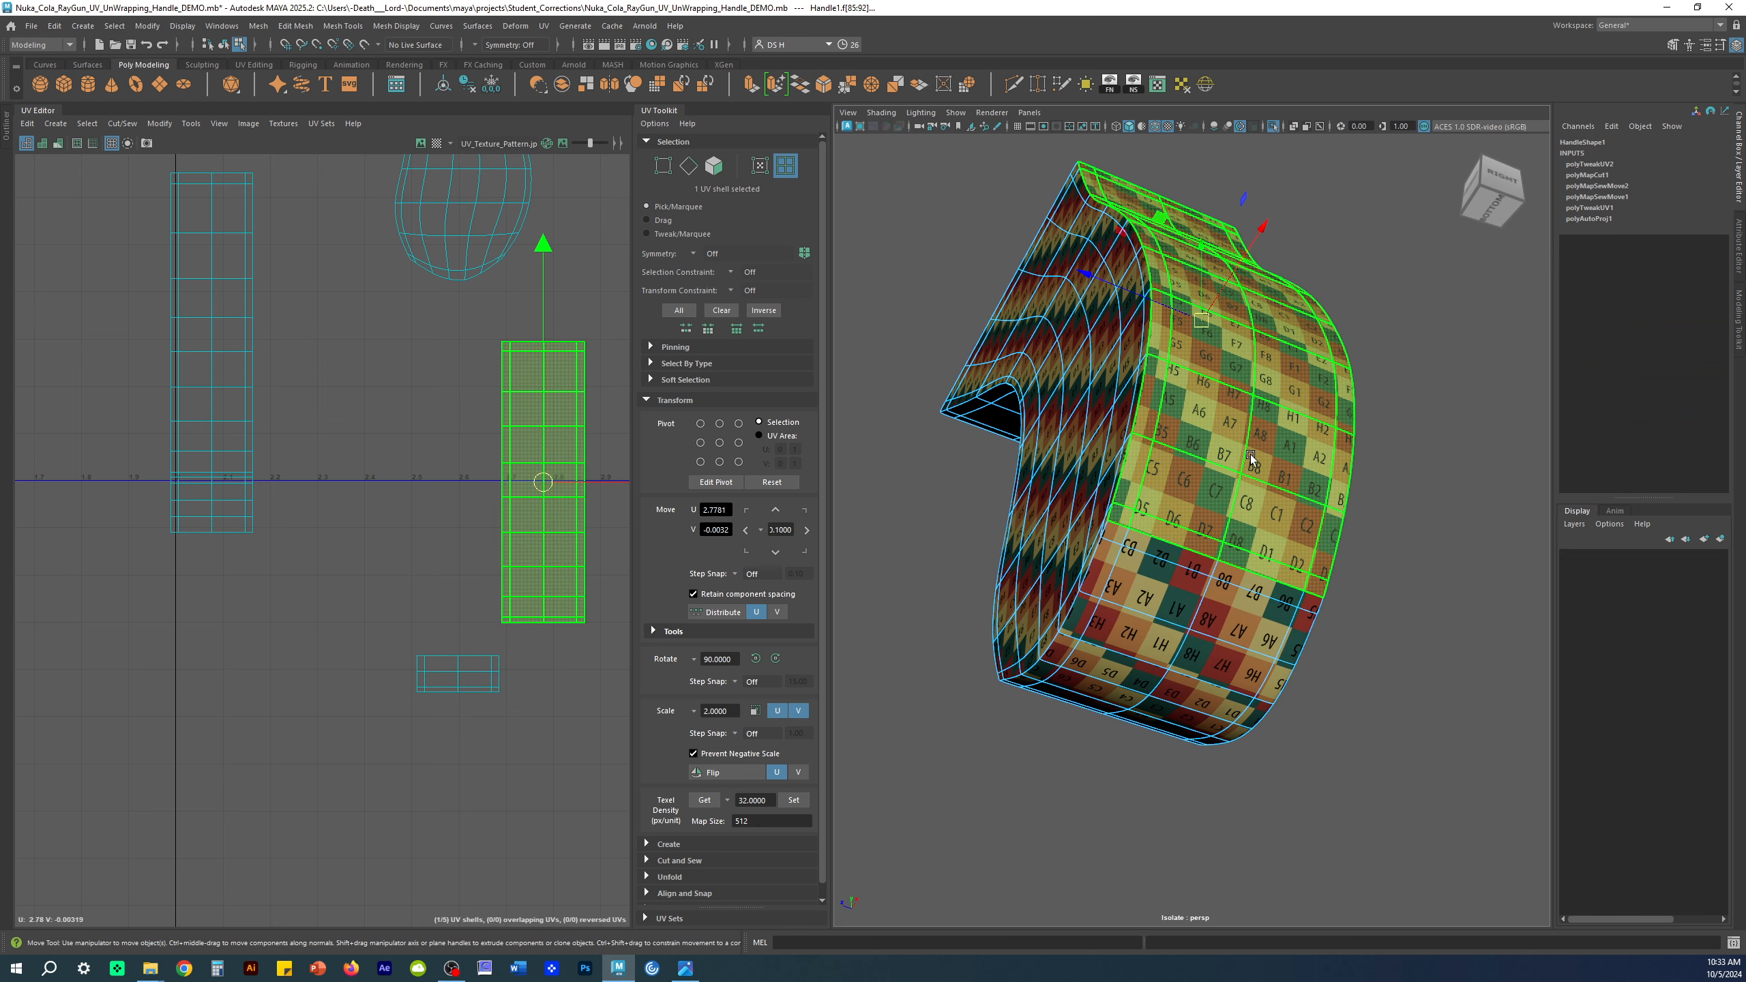
middle_click_drag(463, 653, 339, 451, "alt")
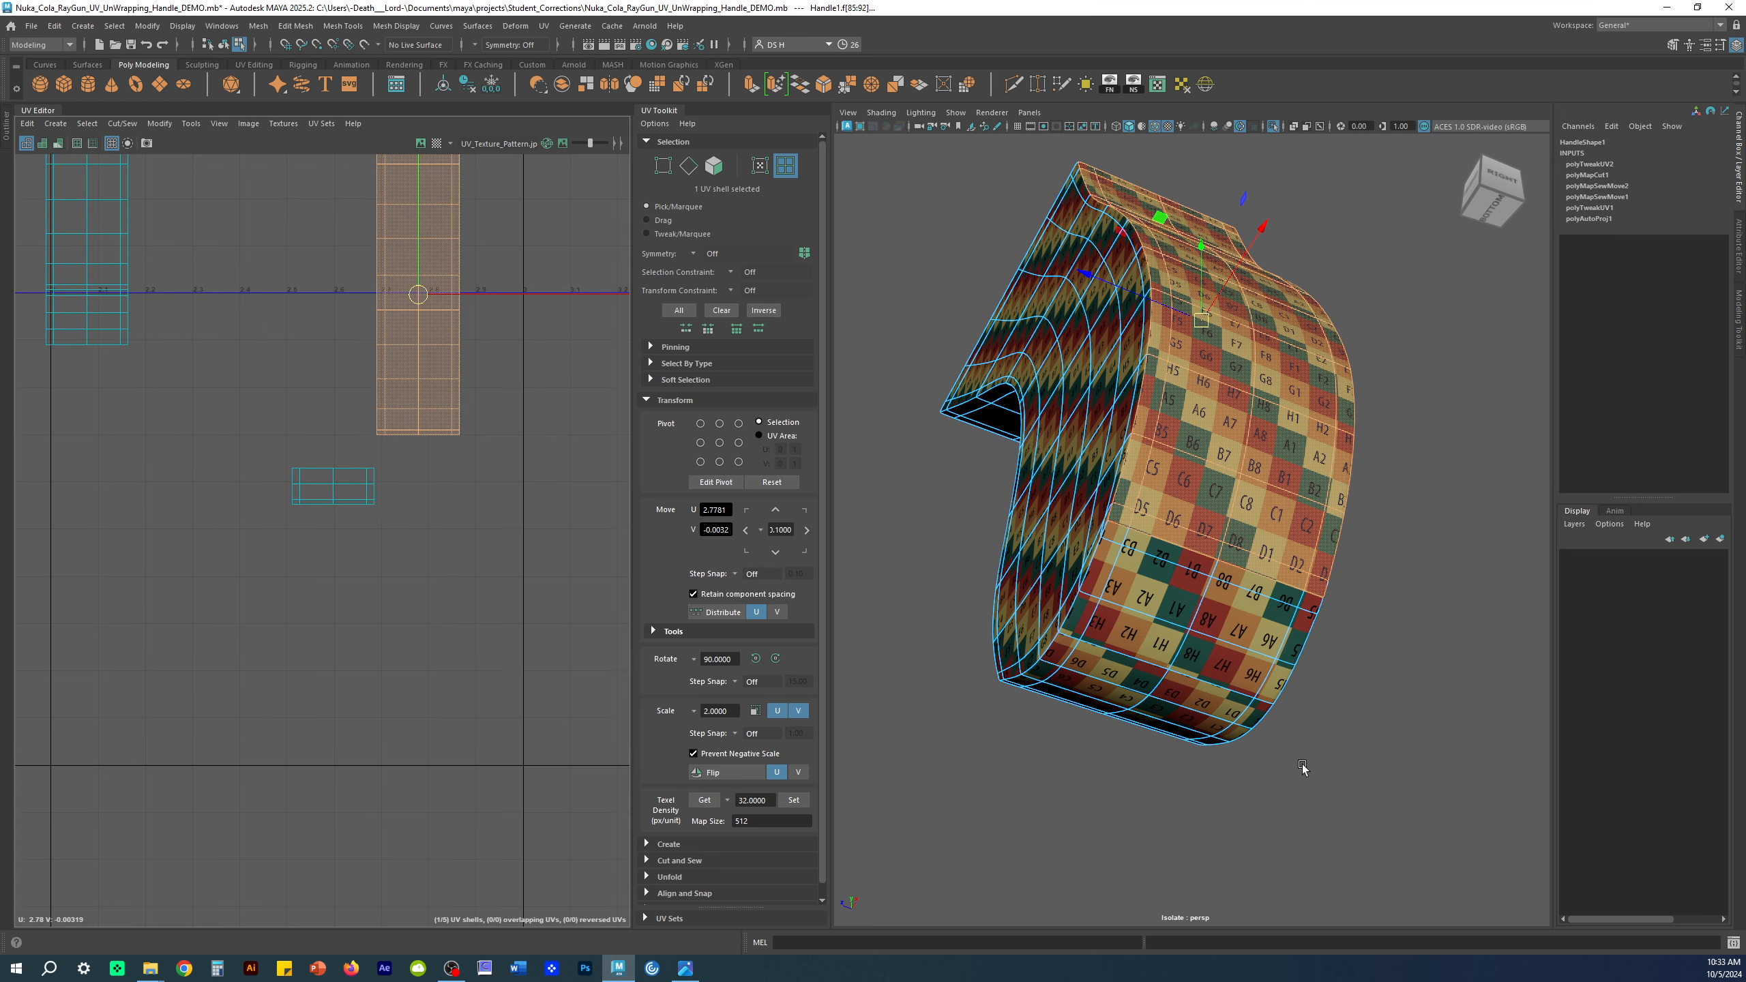
left_click(1305, 765)
left_click(1396, 500)
left_click_drag(1397, 500, 1405, 710, "alt")
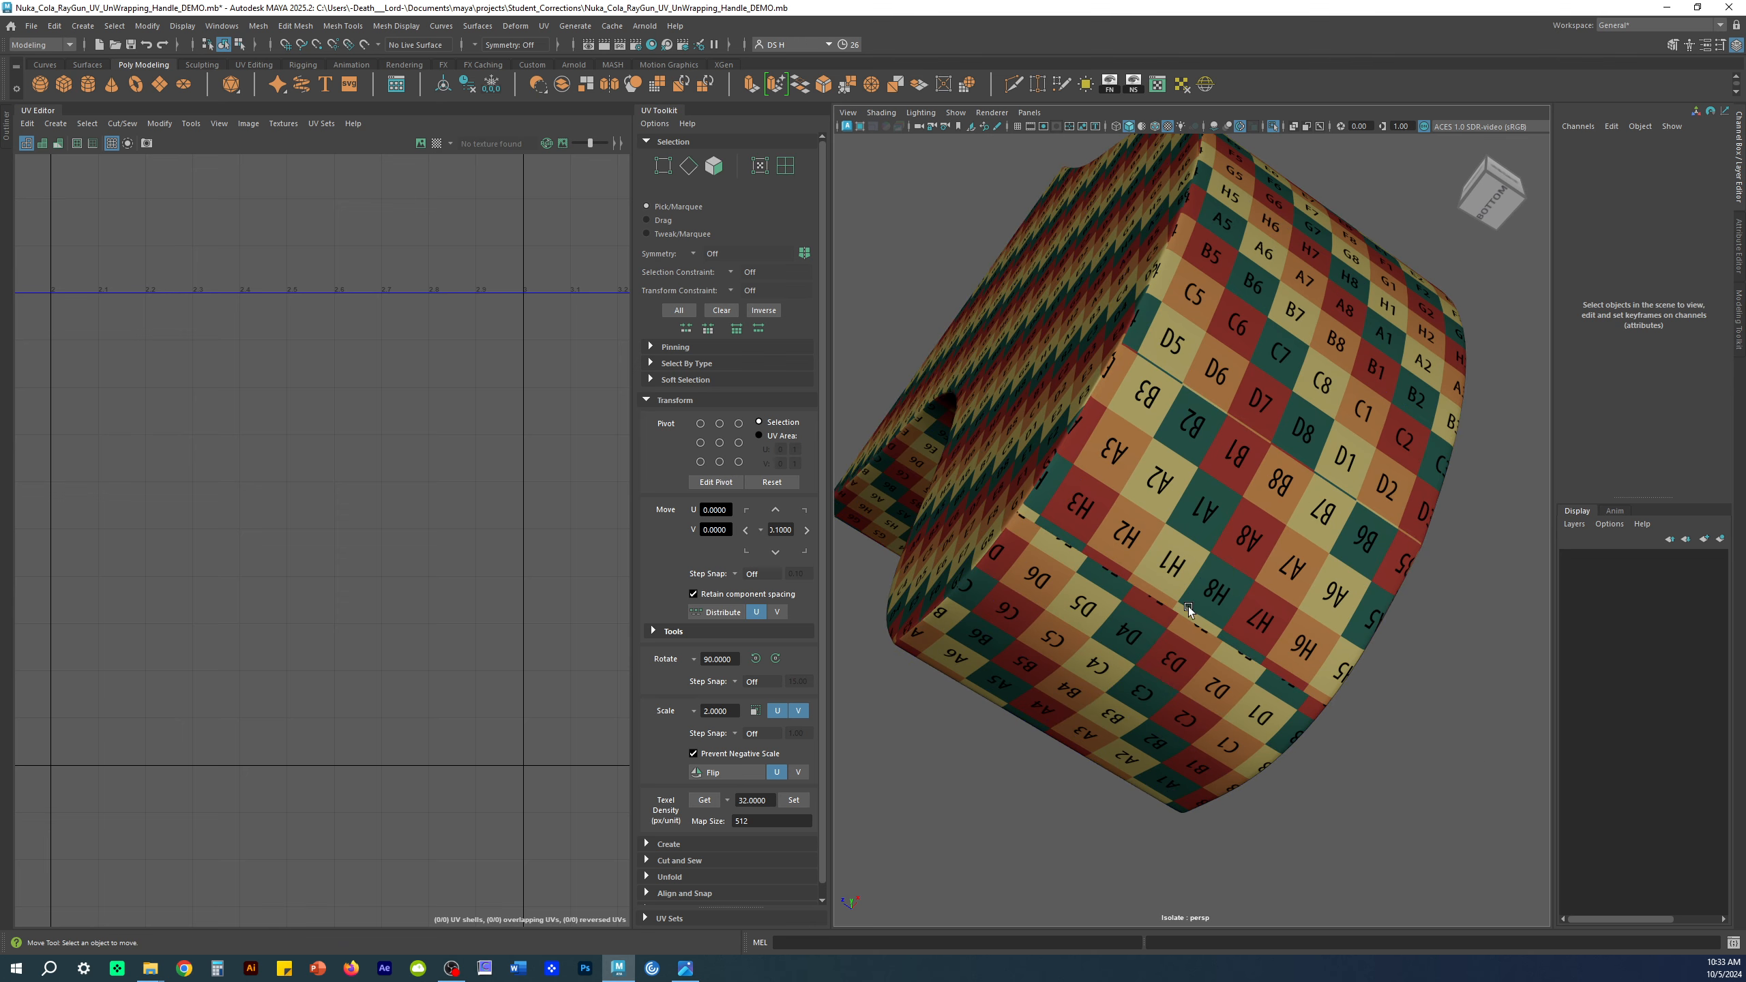
double_click(1258, 668)
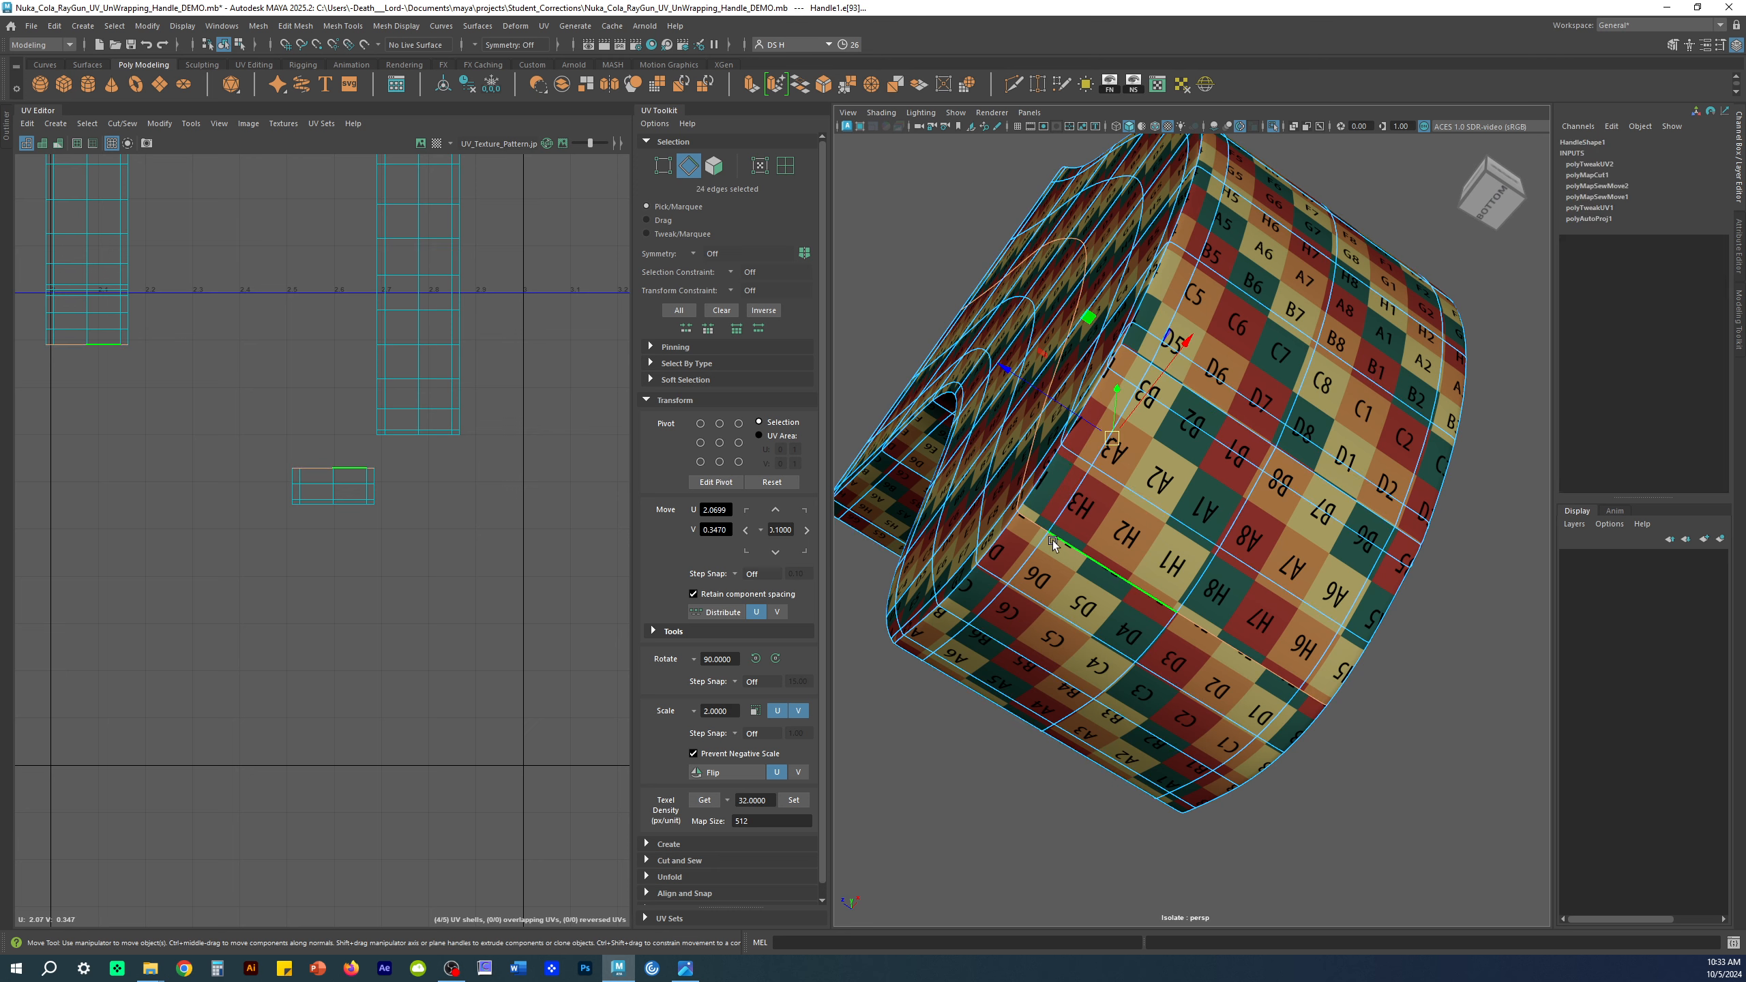
Step: Select the small upper shell's bottom border edges in the UV Editor
left_click(430, 682)
right_click_drag(363, 445, 572, 576, "alt")
left_click(398, 428)
left_click(415, 546)
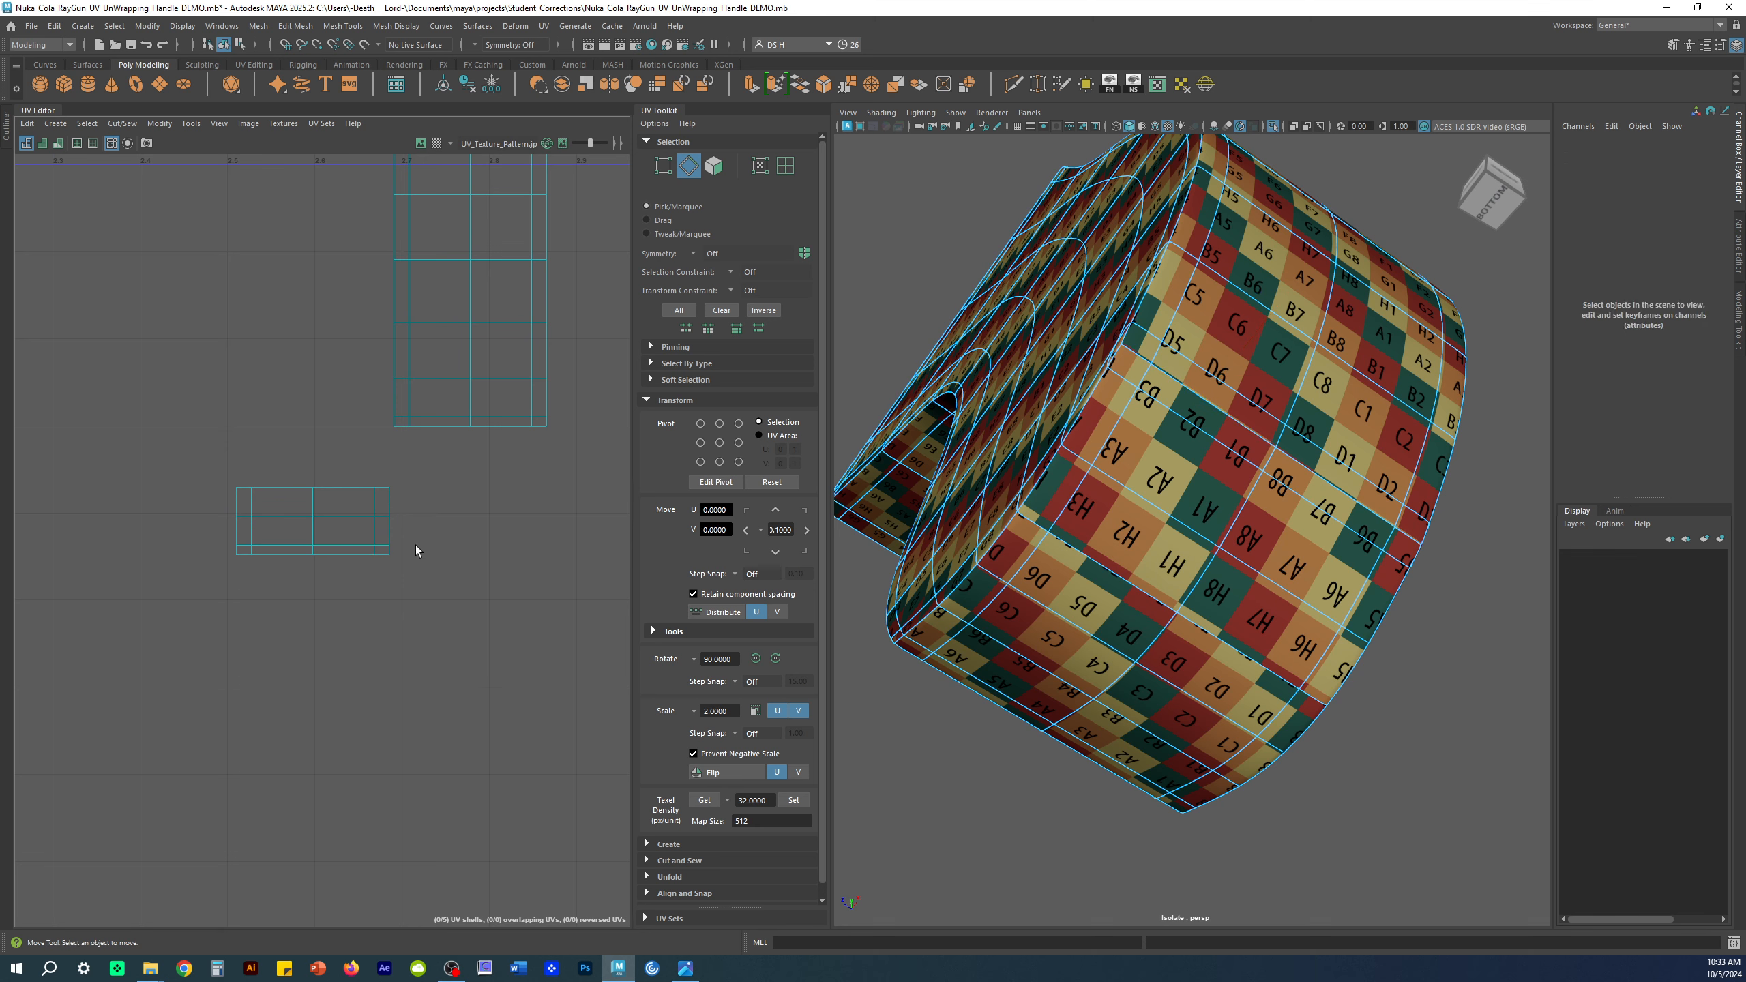
left_click(396, 426)
left_click(538, 428, "shift")
left_click(541, 427, "ctrl")
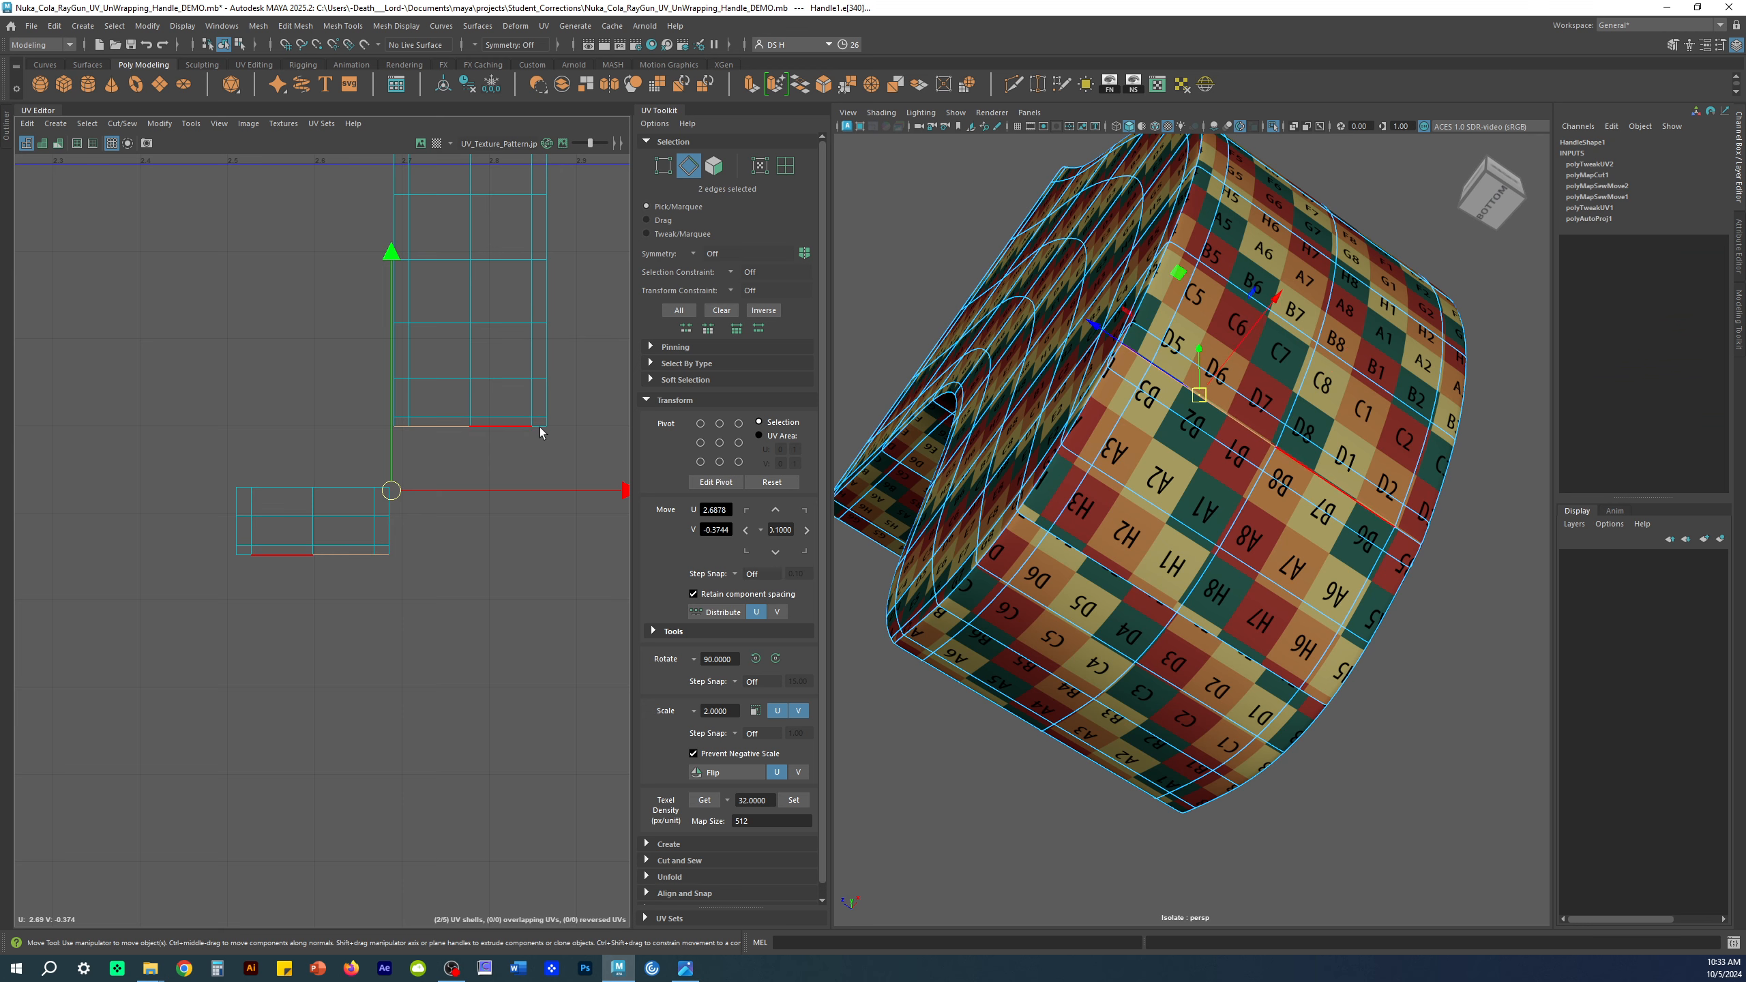
key("1")
scroll(544, 450, "up", 5)
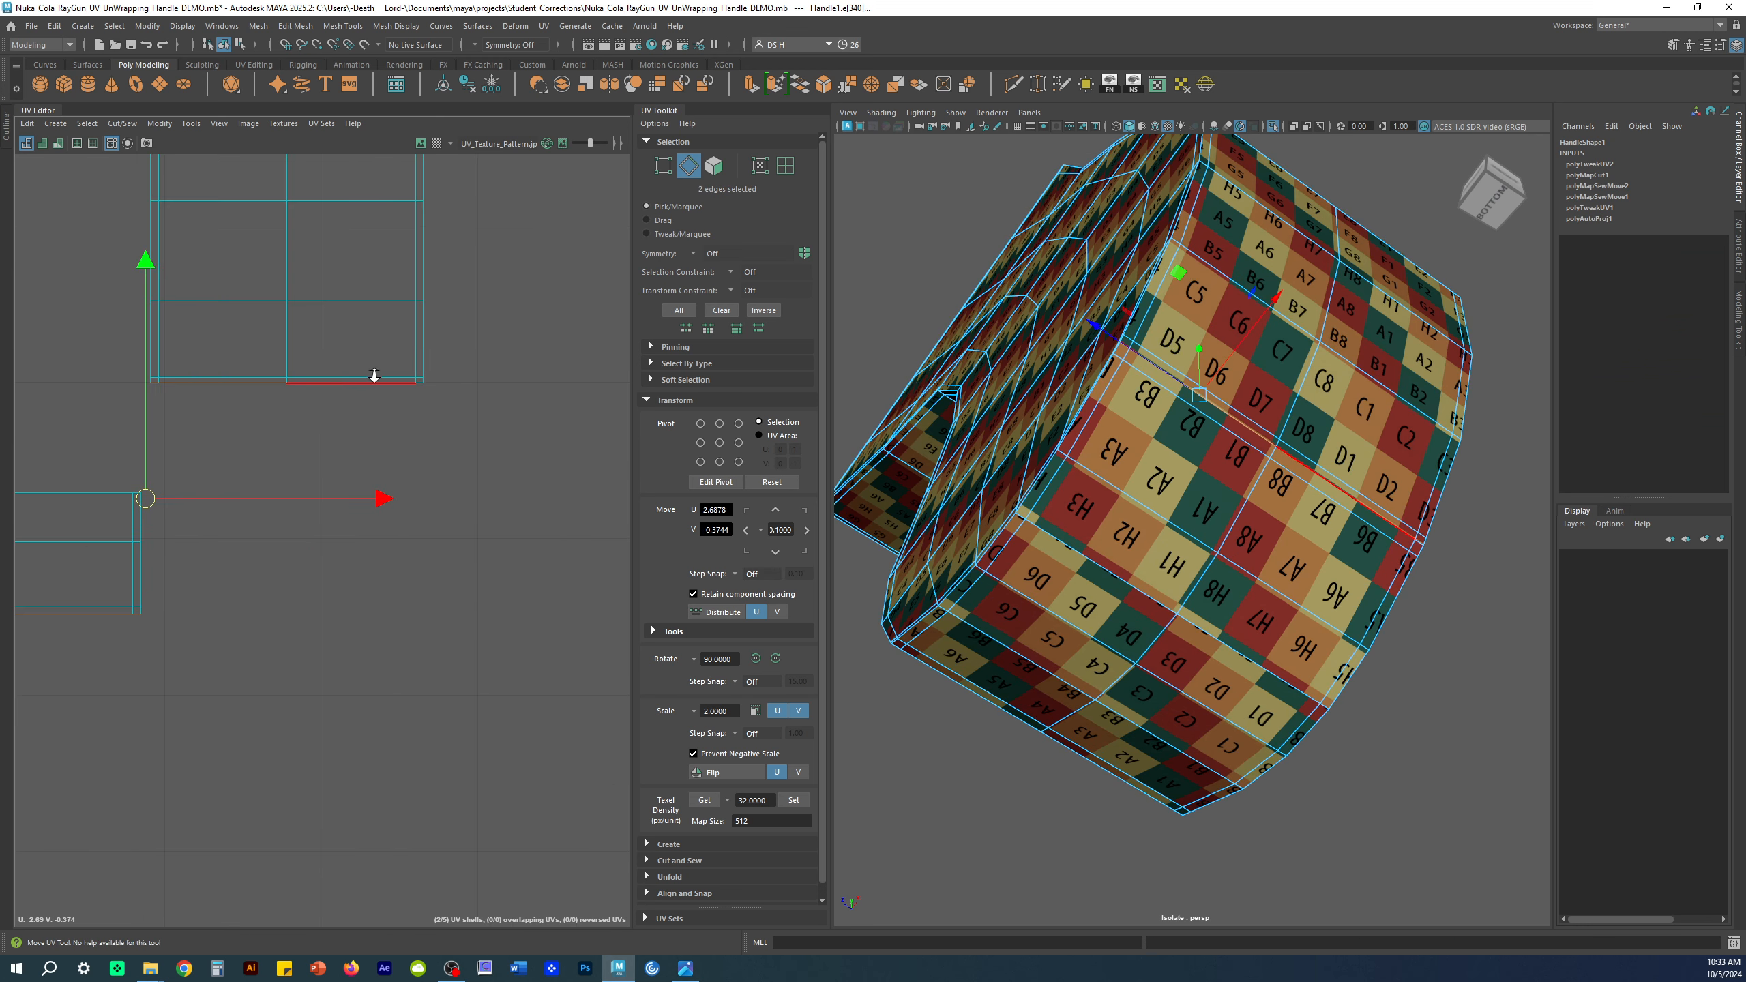
left_click(450, 390, "shift")
left_click(416, 393, "shift")
Step: Move and Sew the selected edges onto the long strip shell's bottom edge
key("3")
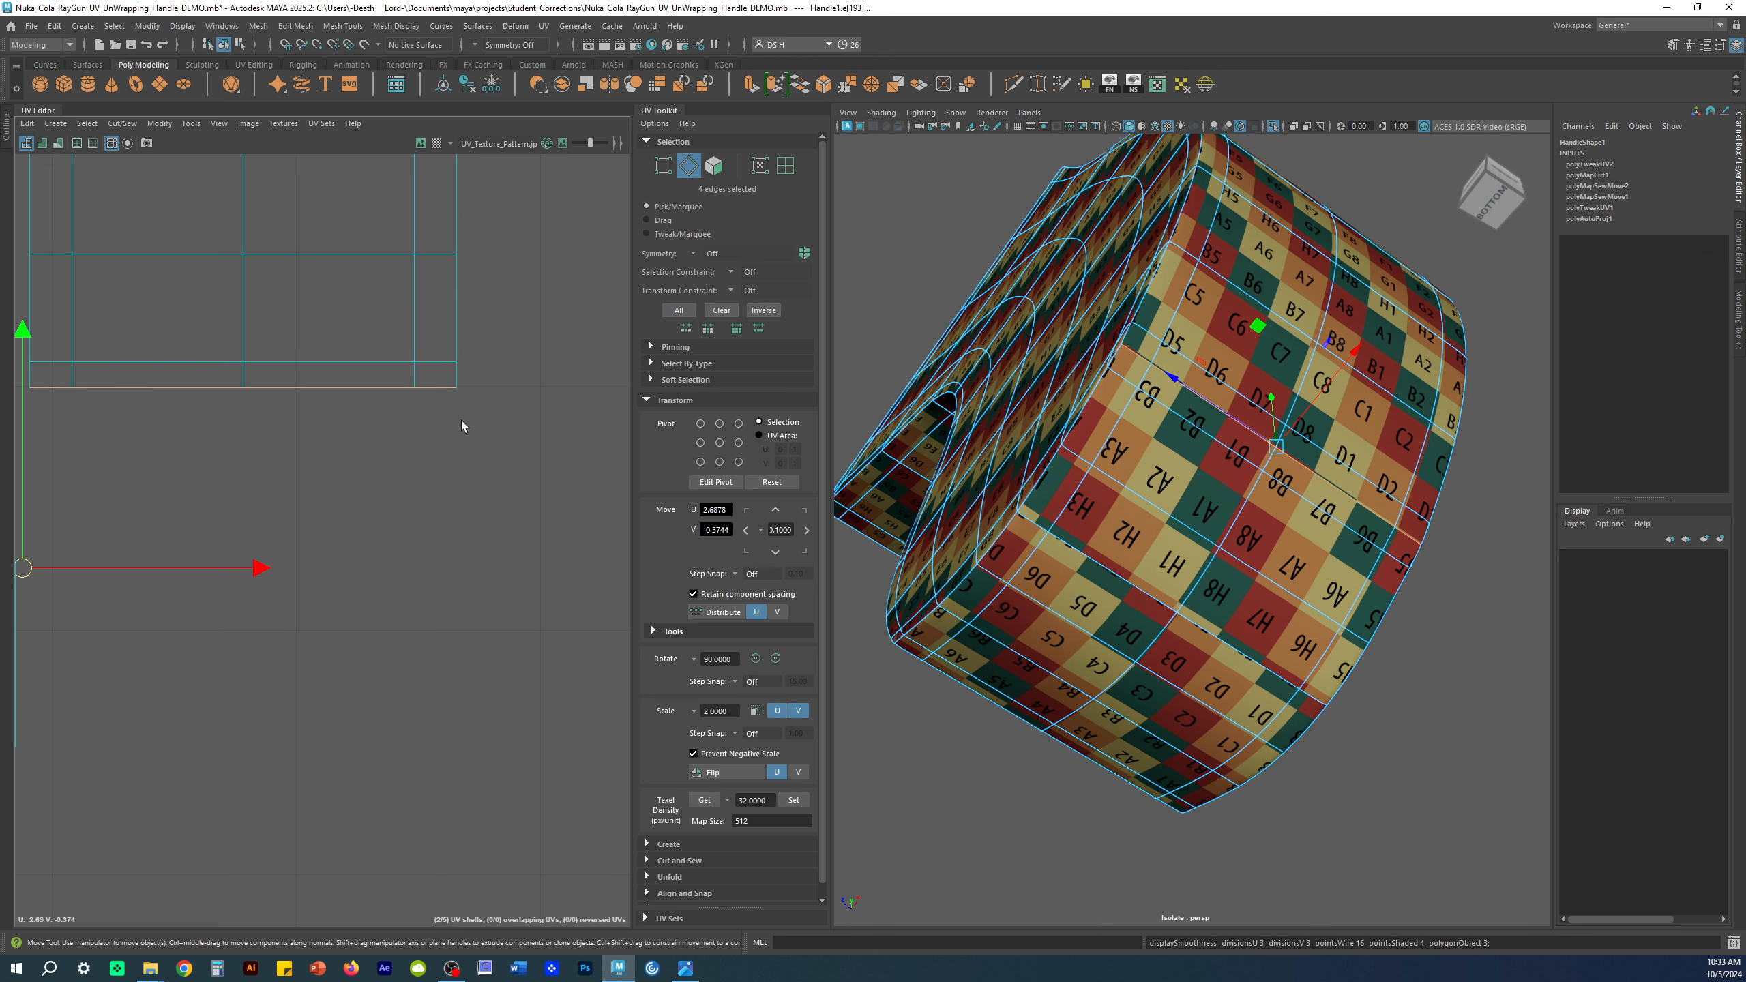
key("1")
right_click_drag(428, 405, 175, 416, "alt")
right_click_drag(473, 593, 221, 583, "alt")
middle_click_drag(324, 602, 465, 492, "alt")
right_click_drag(515, 562, 155, 545, "alt")
middle_click_drag(398, 459, 177, 453, "alt")
right_click_drag(275, 521, 506, 663, "alt")
right_click_drag(450, 361, 450, 238, "shift")
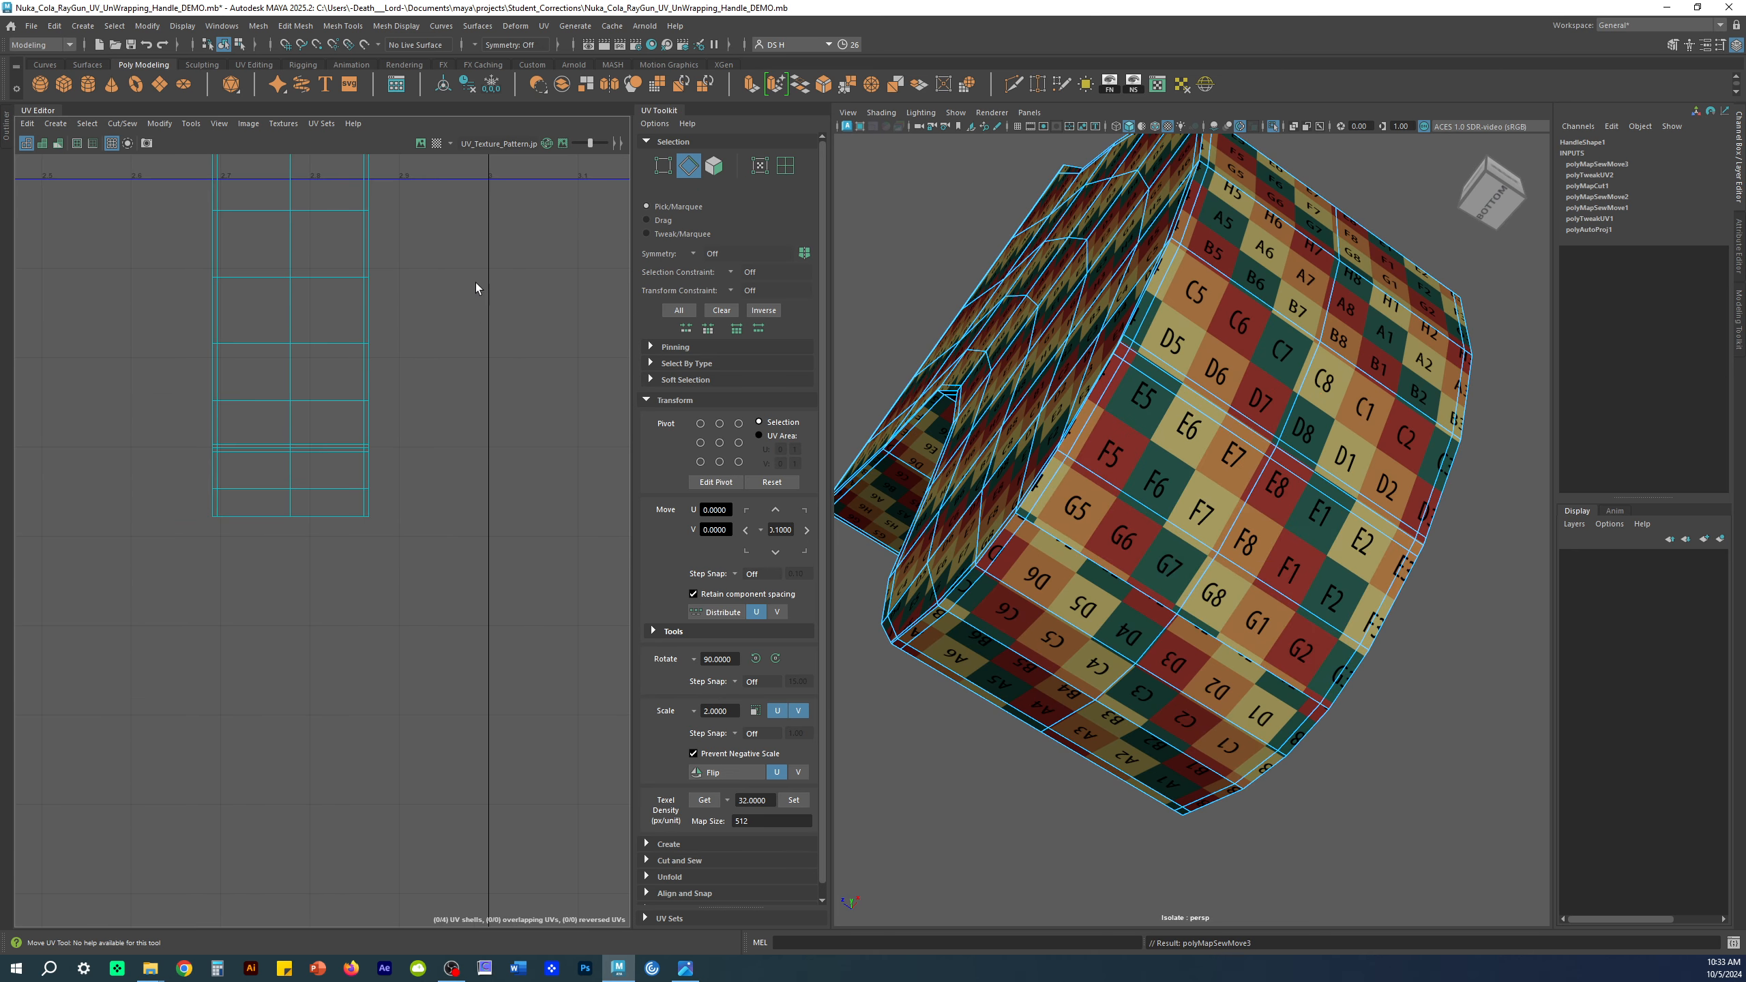
Step: Clear the edge selection, return to UV selection and turn smooth preview on
left_click(510, 325)
right_click_drag(451, 428, 205, 407, "alt")
right_click_drag(377, 390, 495, 281)
key("3")
Step: Reselect Handle1 and orbit it to check the checker continues across the sewn seam
right_click_drag(1293, 733, 1401, 637)
left_click(1401, 636)
left_click(1195, 572)
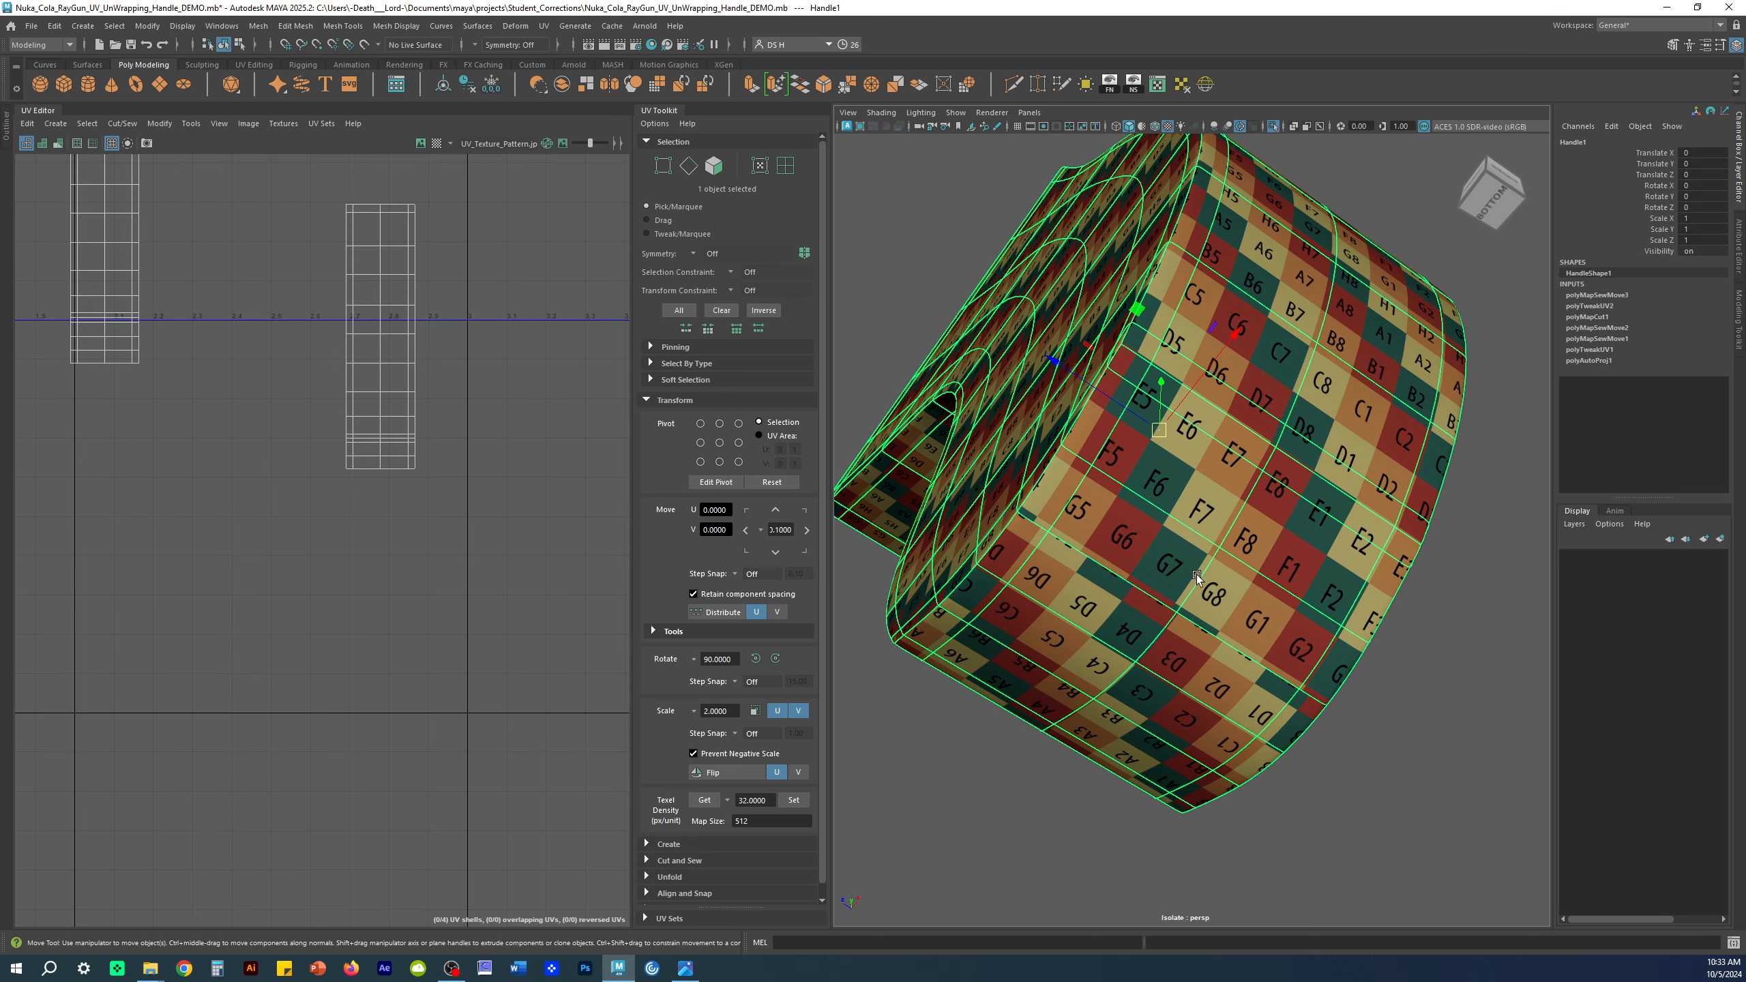
left_click(1429, 803)
left_click(1225, 611)
left_click_drag(1225, 611, 1239, 562, "alt")
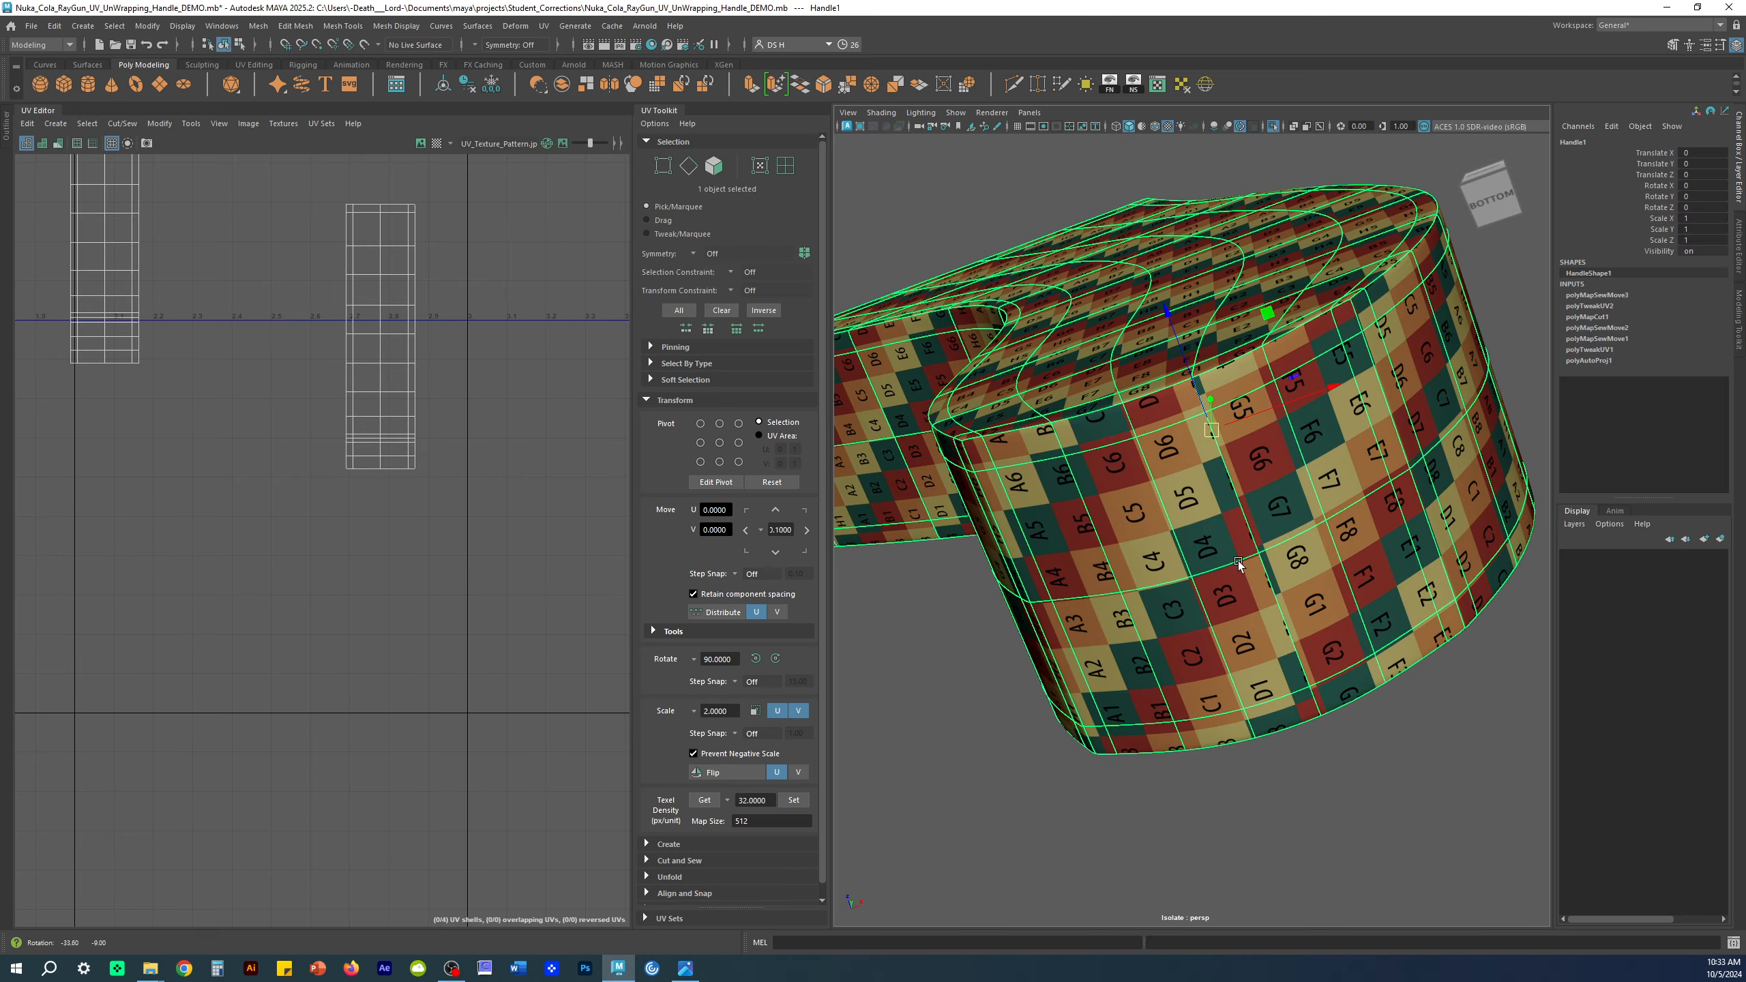
key("1")
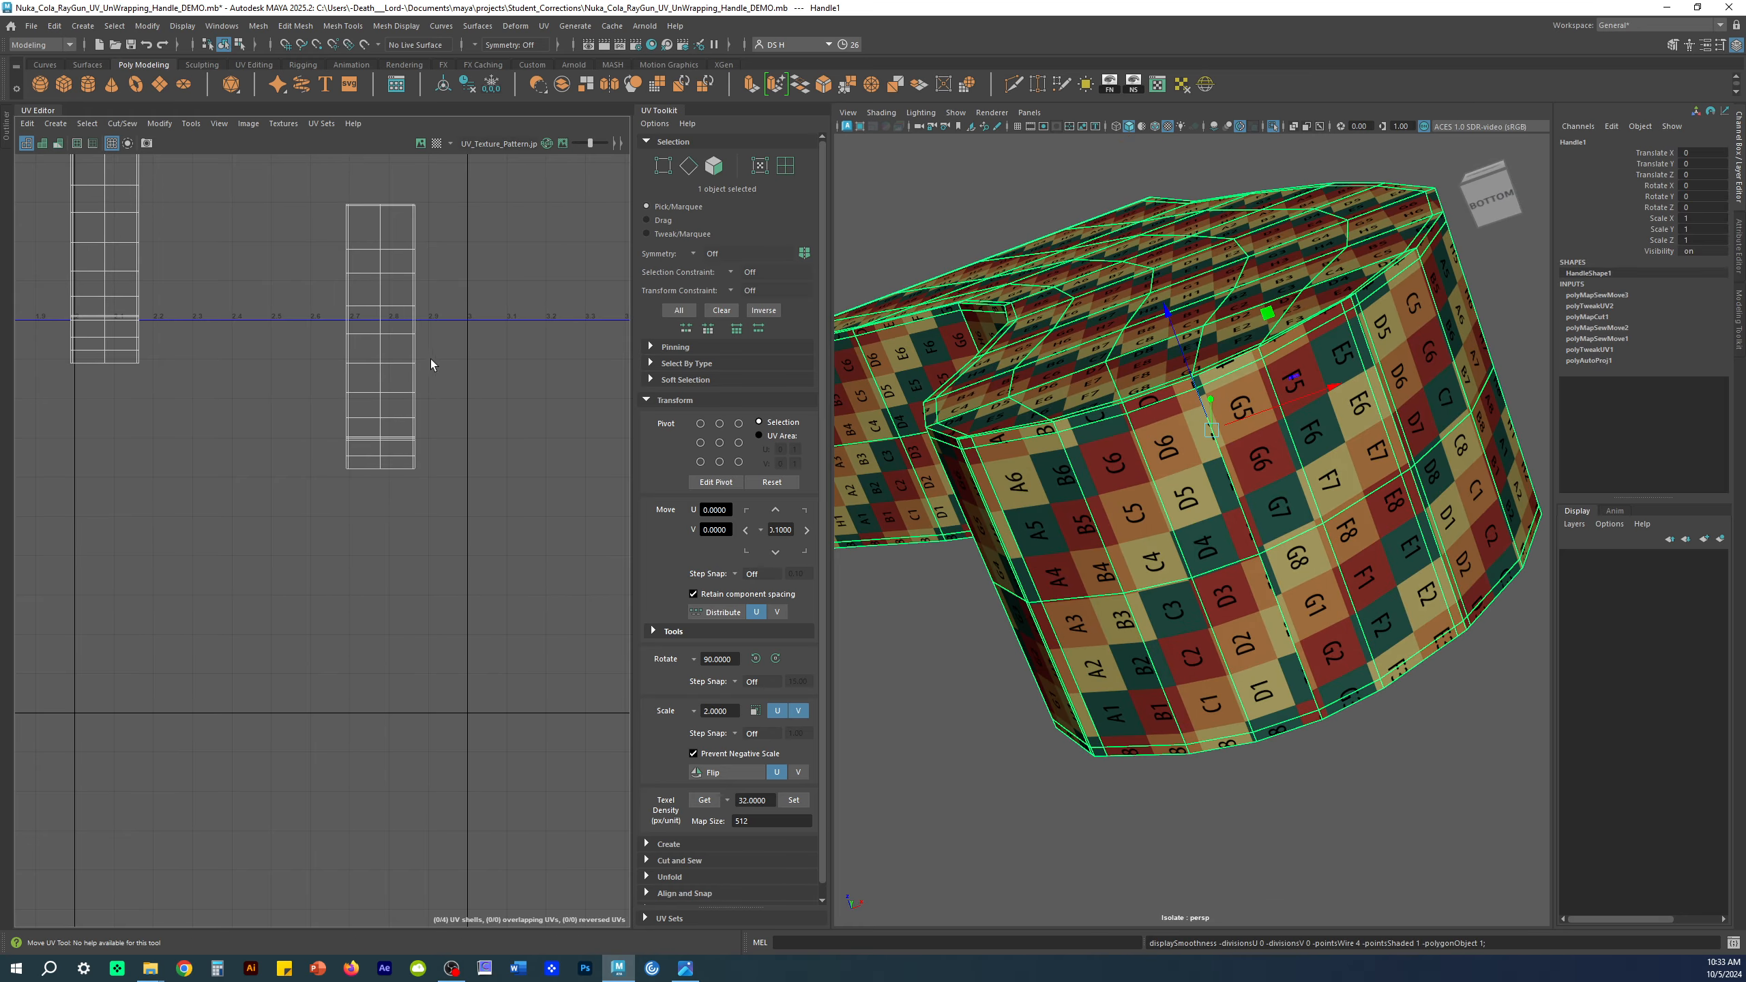
middle_click_drag(427, 374, 427, 564, "alt")
left_click_drag(1346, 338, 1197, 426, "alt")
right_click_drag(1197, 426, 948, 415, "alt")
left_click_drag(948, 414, 856, 434, "alt")
left_click(1419, 304)
left_click(1127, 393)
Step: Select the edges of the two strip shells and zoom in on their lower-left corner
middle_click_drag(372, 546, 497, 560, "alt")
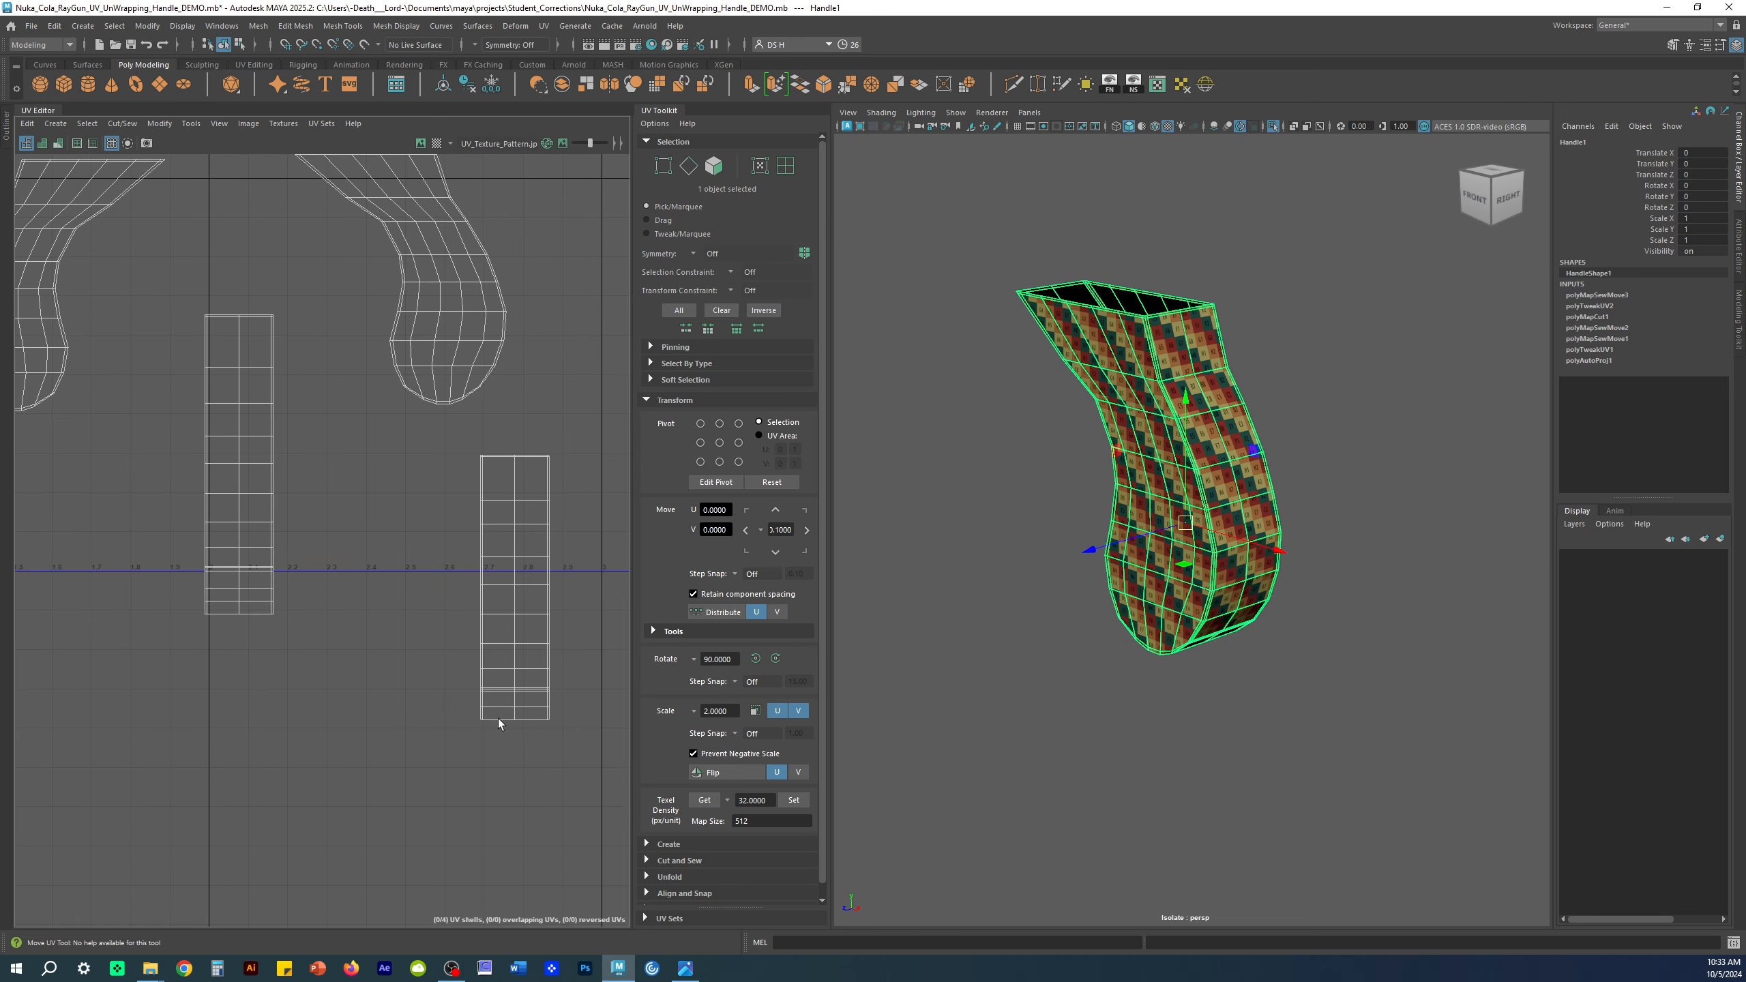
right_click_drag(476, 507, 463, 582, "alt")
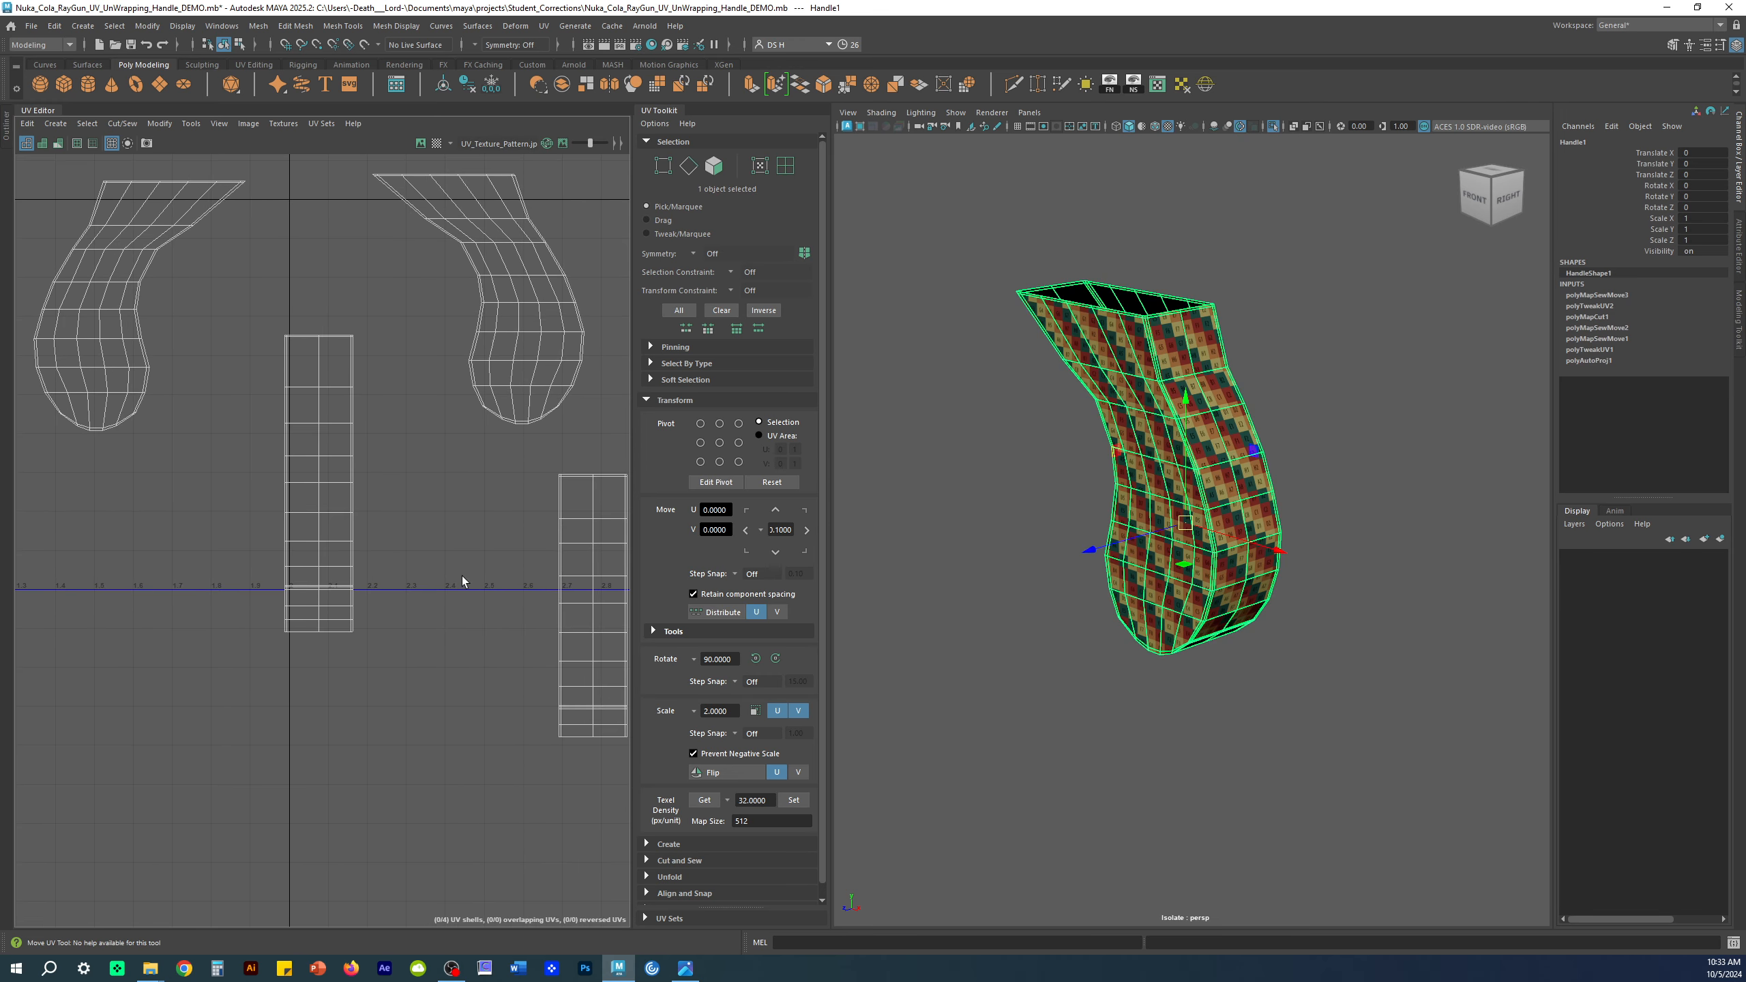
right_click_drag(581, 536, 526, 350, "alt")
left_click_drag(526, 350, 292, 619)
middle_click_drag(292, 619, 522, 506, "alt")
right_click_drag(269, 492, 579, 723, "alt")
Step: Select a strip's bottom edge run and frame all four UV shells
left_click(423, 534)
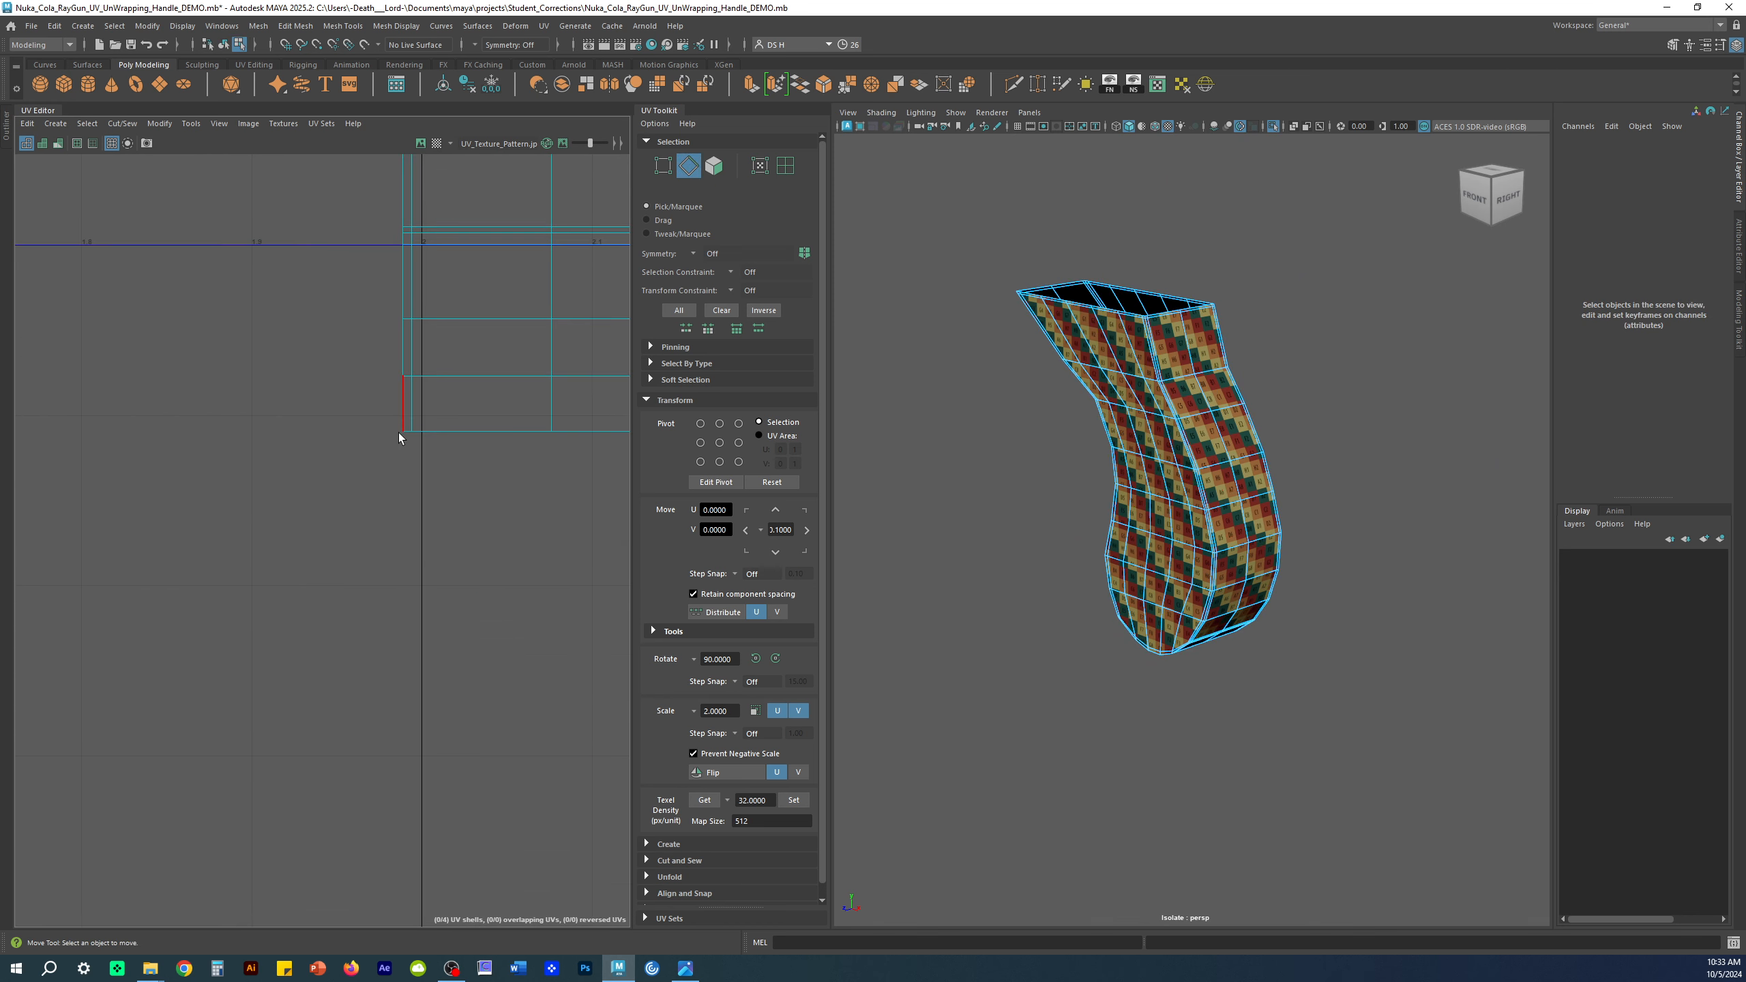
left_click(408, 433)
middle_click_drag(531, 486, 324, 508, "alt")
double_click(487, 456, "shift")
right_click_drag(485, 457, 413, 440, "alt")
middle_click_drag(413, 440, 527, 416, "alt")
left_click_drag(1137, 655, 1147, 634, "alt")
right_click_drag(389, 436, 364, 439, "alt")
middle_click_drag(364, 440, 281, 596, "alt")
right_click_drag(281, 597, 264, 564, "alt")
middle_click_drag(264, 564, 293, 506, "alt")
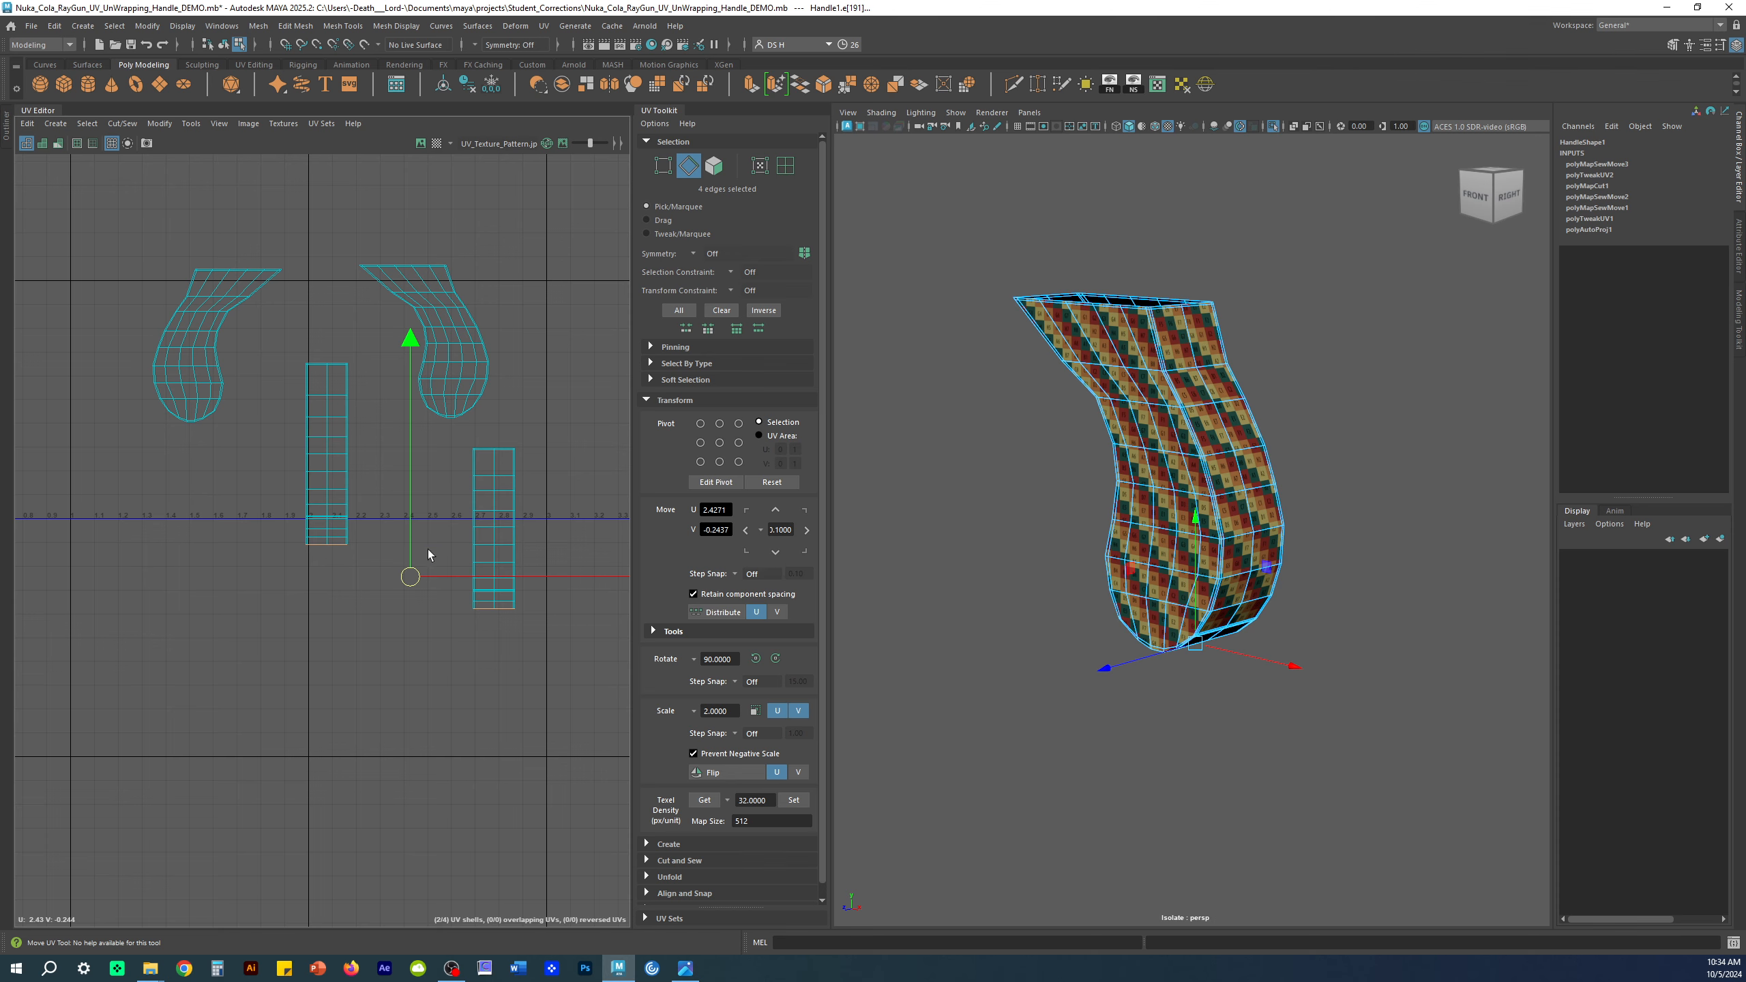
Step: In UV Shell mode, move both strips near 0,0 with the right strip beside the left
left_click(786, 167)
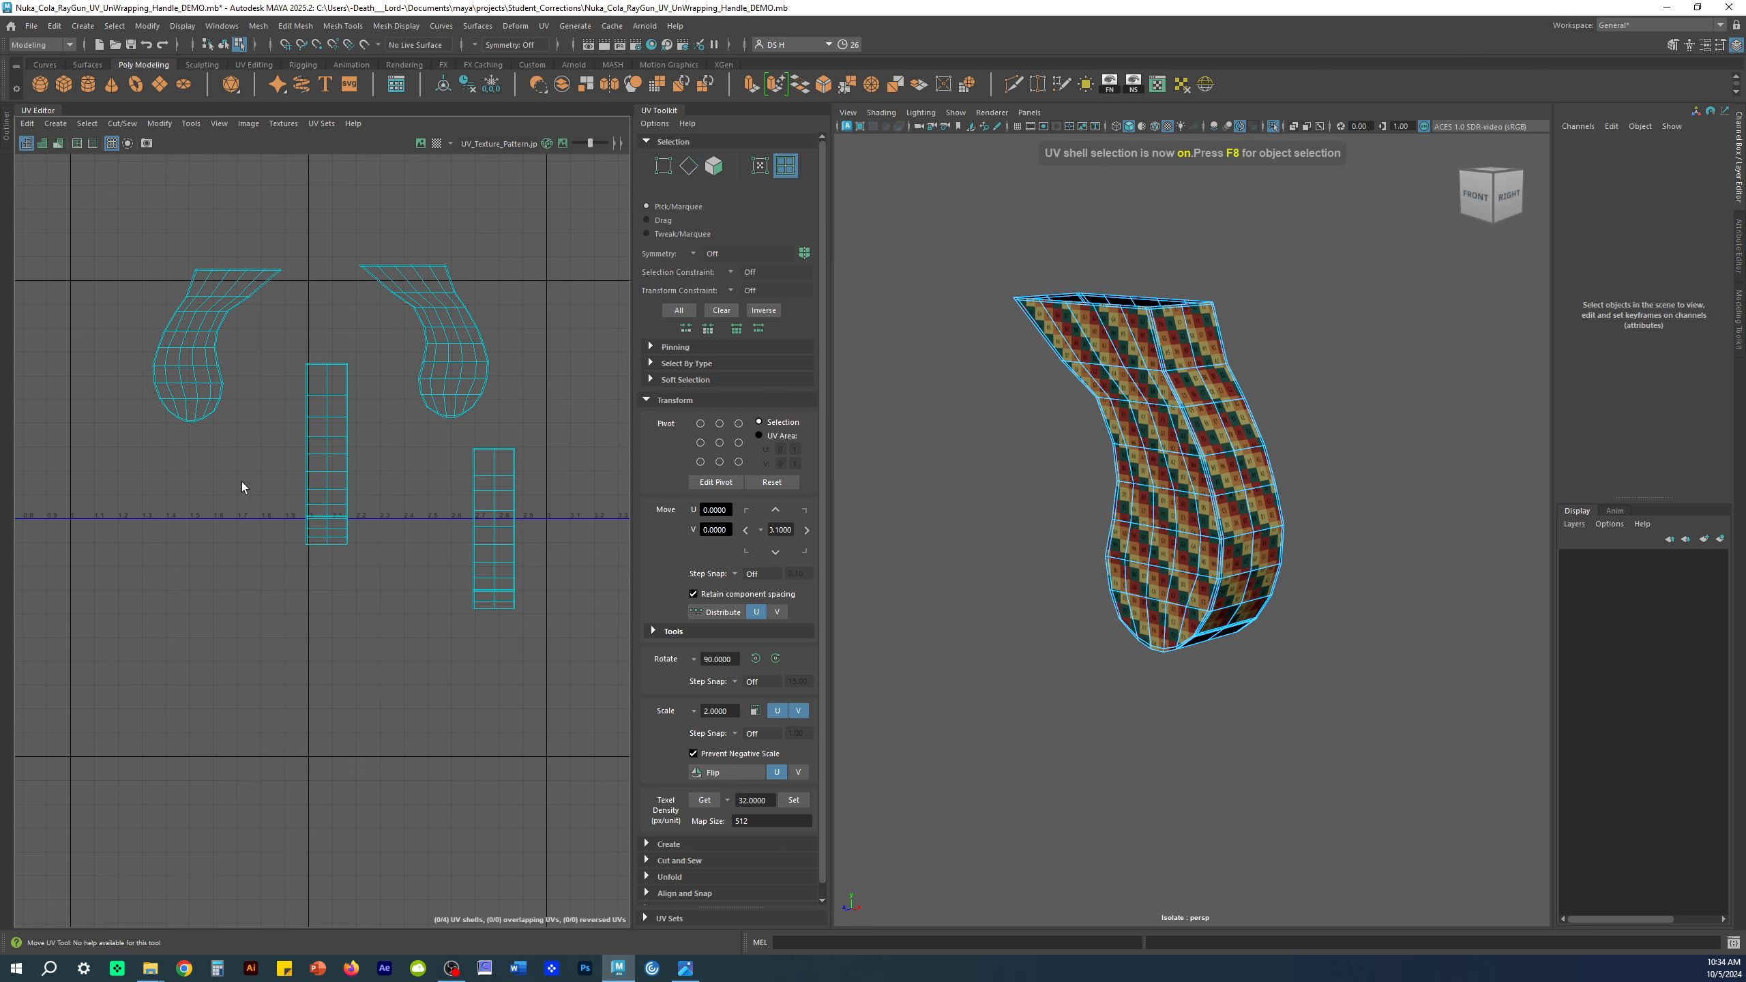
left_click_drag(295, 487, 553, 528)
left_click_drag(417, 488, 302, 531)
right_click_drag(329, 565, 87, 557, "alt")
middle_click_drag(88, 557, 405, 498, "alt")
left_click_drag(622, 478, 398, 423)
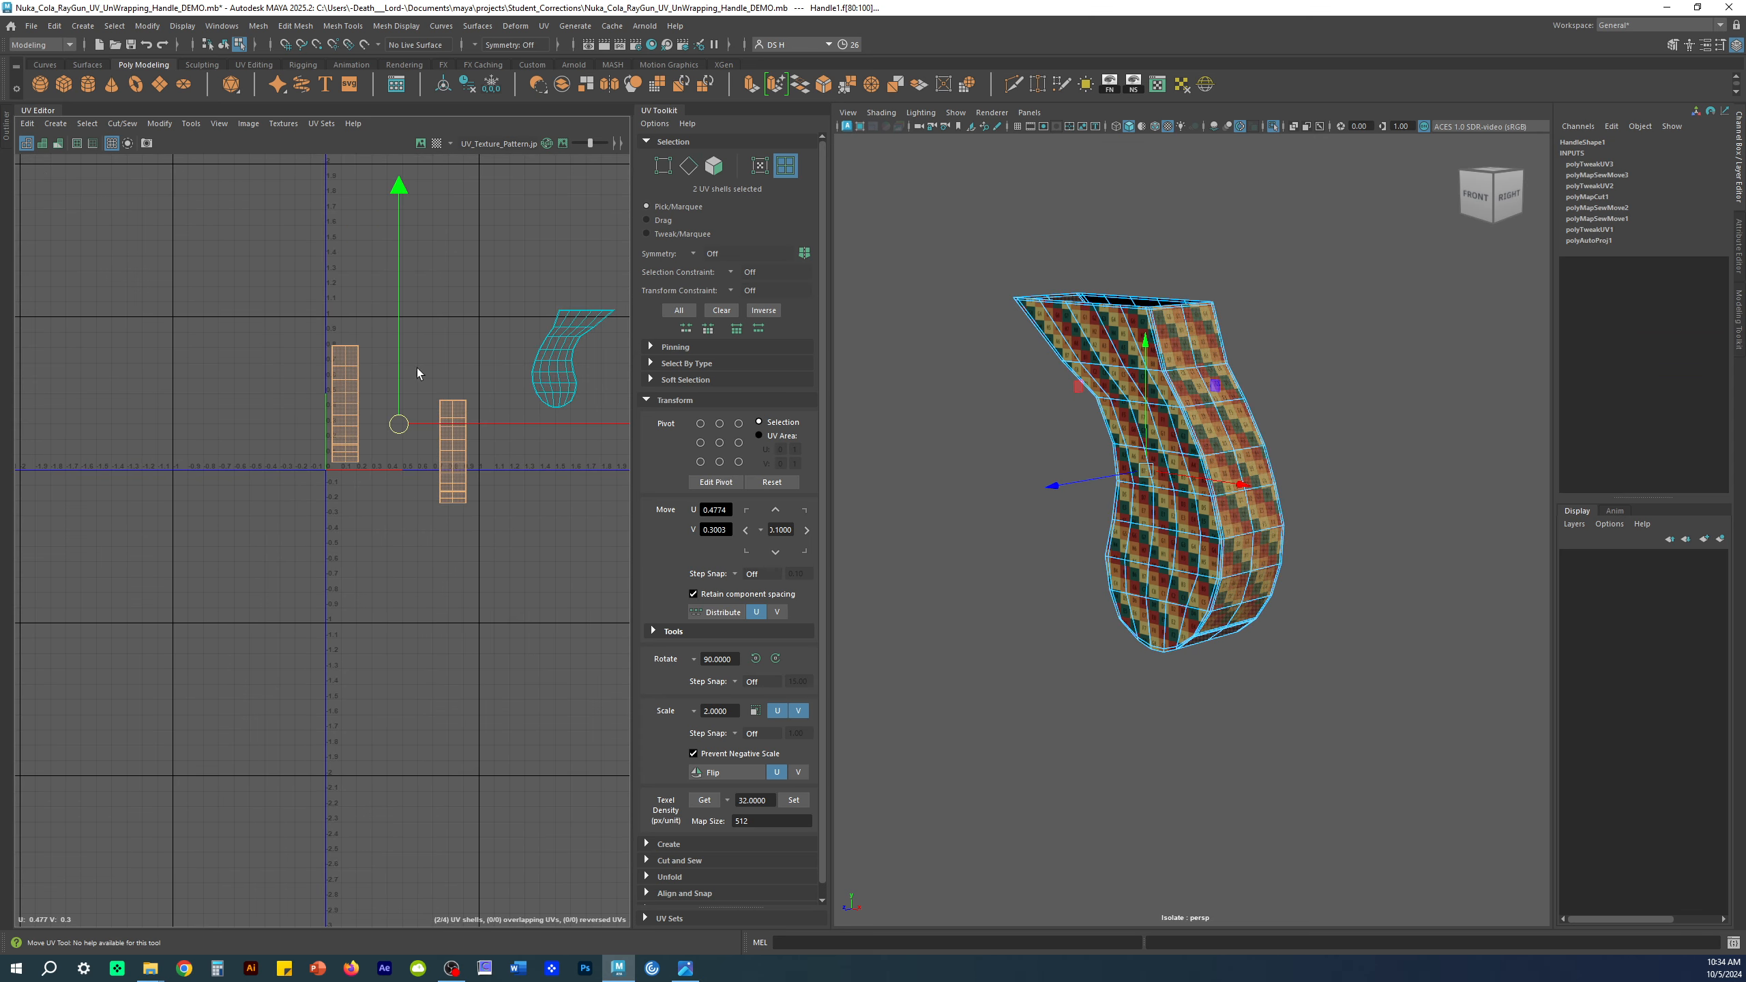
left_click(476, 515)
left_click(451, 455)
left_click_drag(452, 455, 383, 411)
Step: Select the strip's whole bottom edge and Move and Sew it to join the two strips
middle_click_drag(491, 505, 389, 531, "alt")
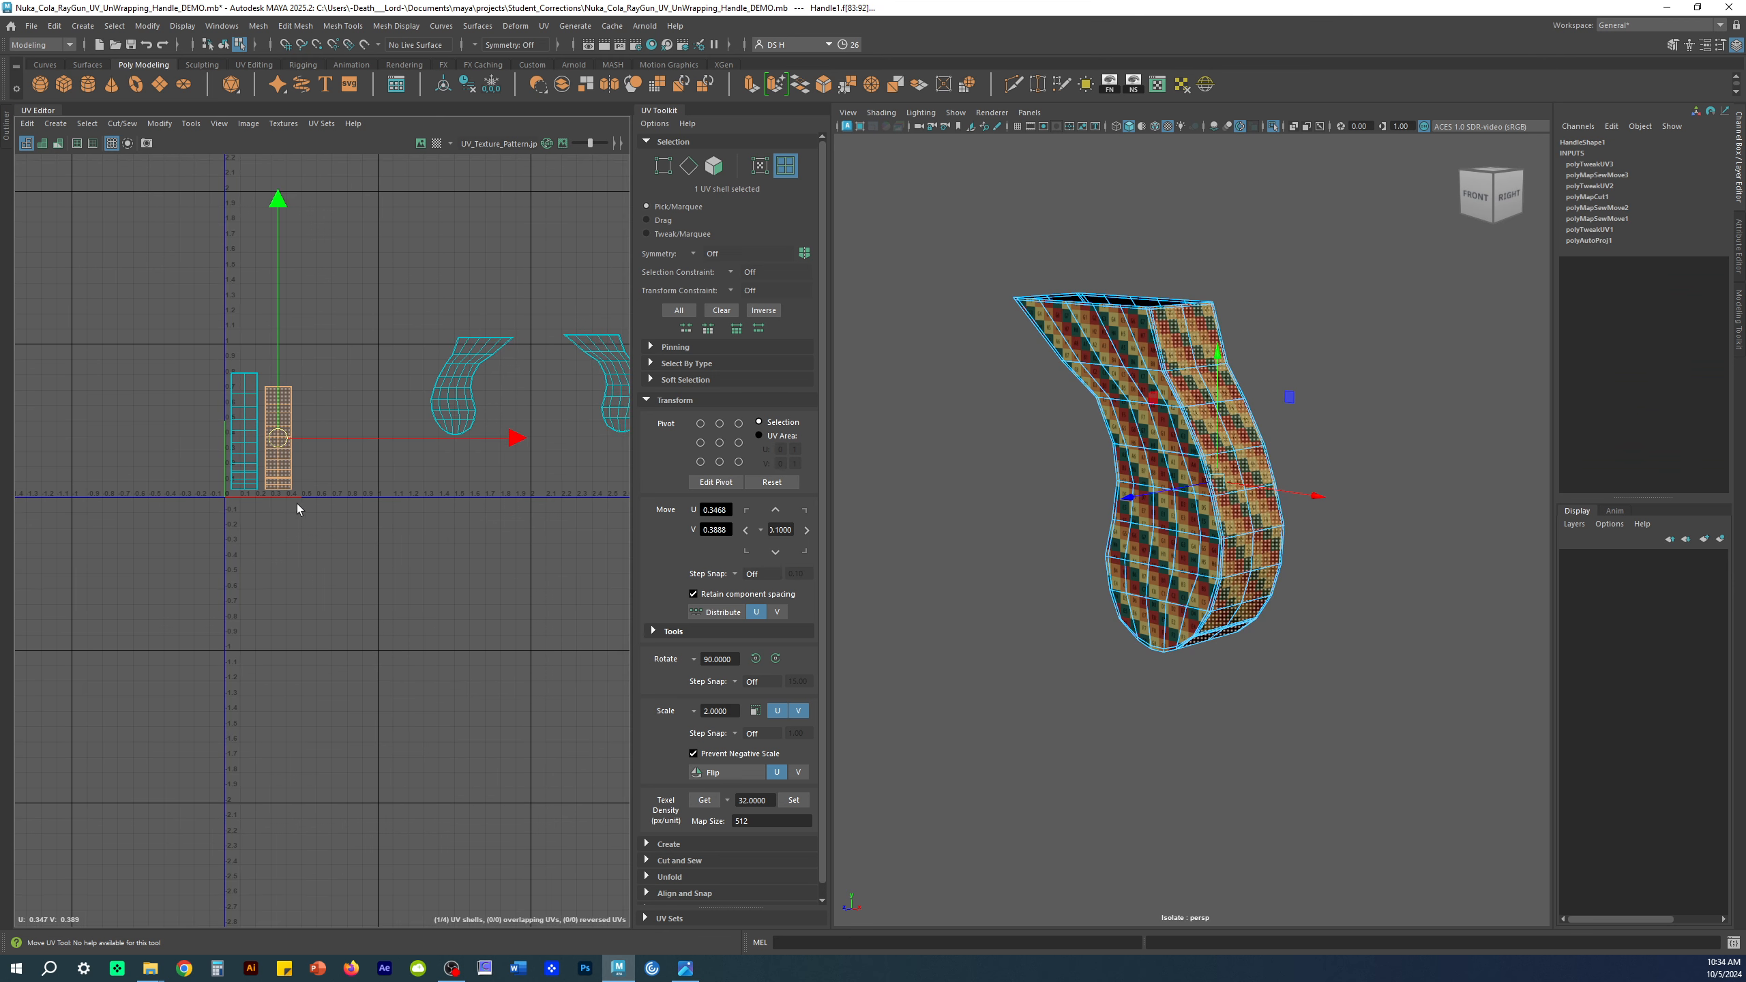
left_click(413, 626)
key("ctrl+z")
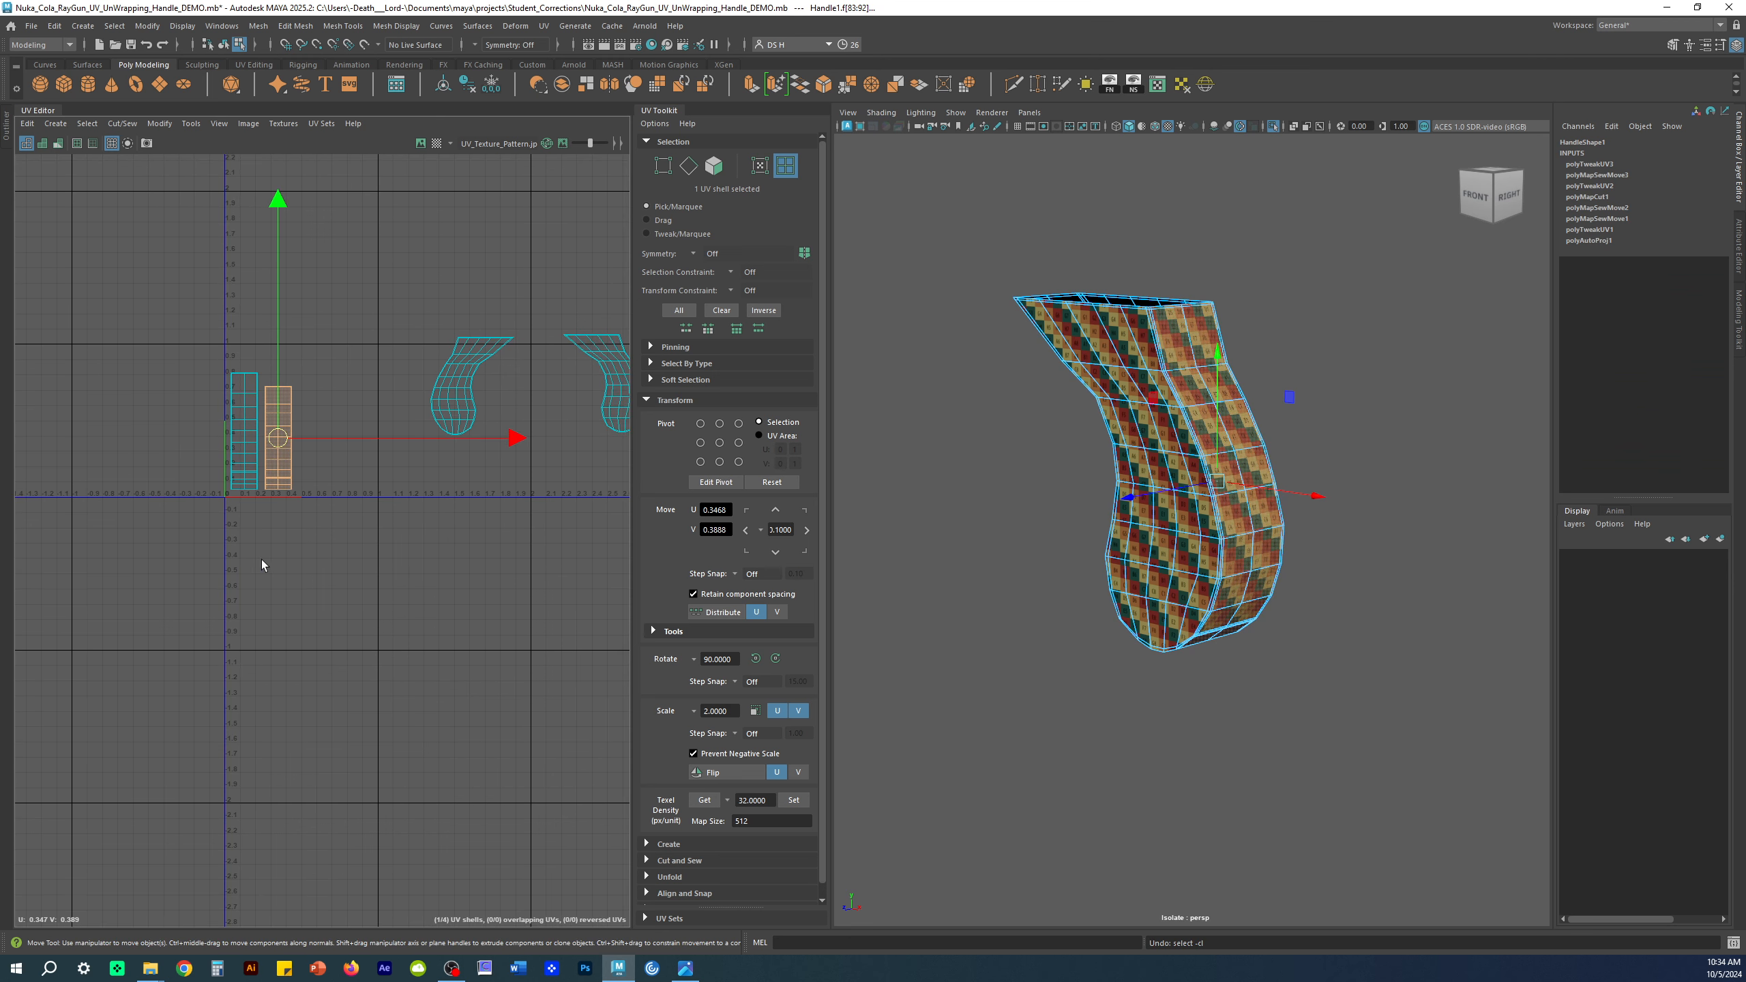
right_click_drag(263, 560, 448, 753, "alt")
middle_click_drag(448, 752, 261, 518, "alt")
right_click_drag(261, 519, 499, 566, "alt")
middle_click_drag(499, 565, 358, 716, "alt")
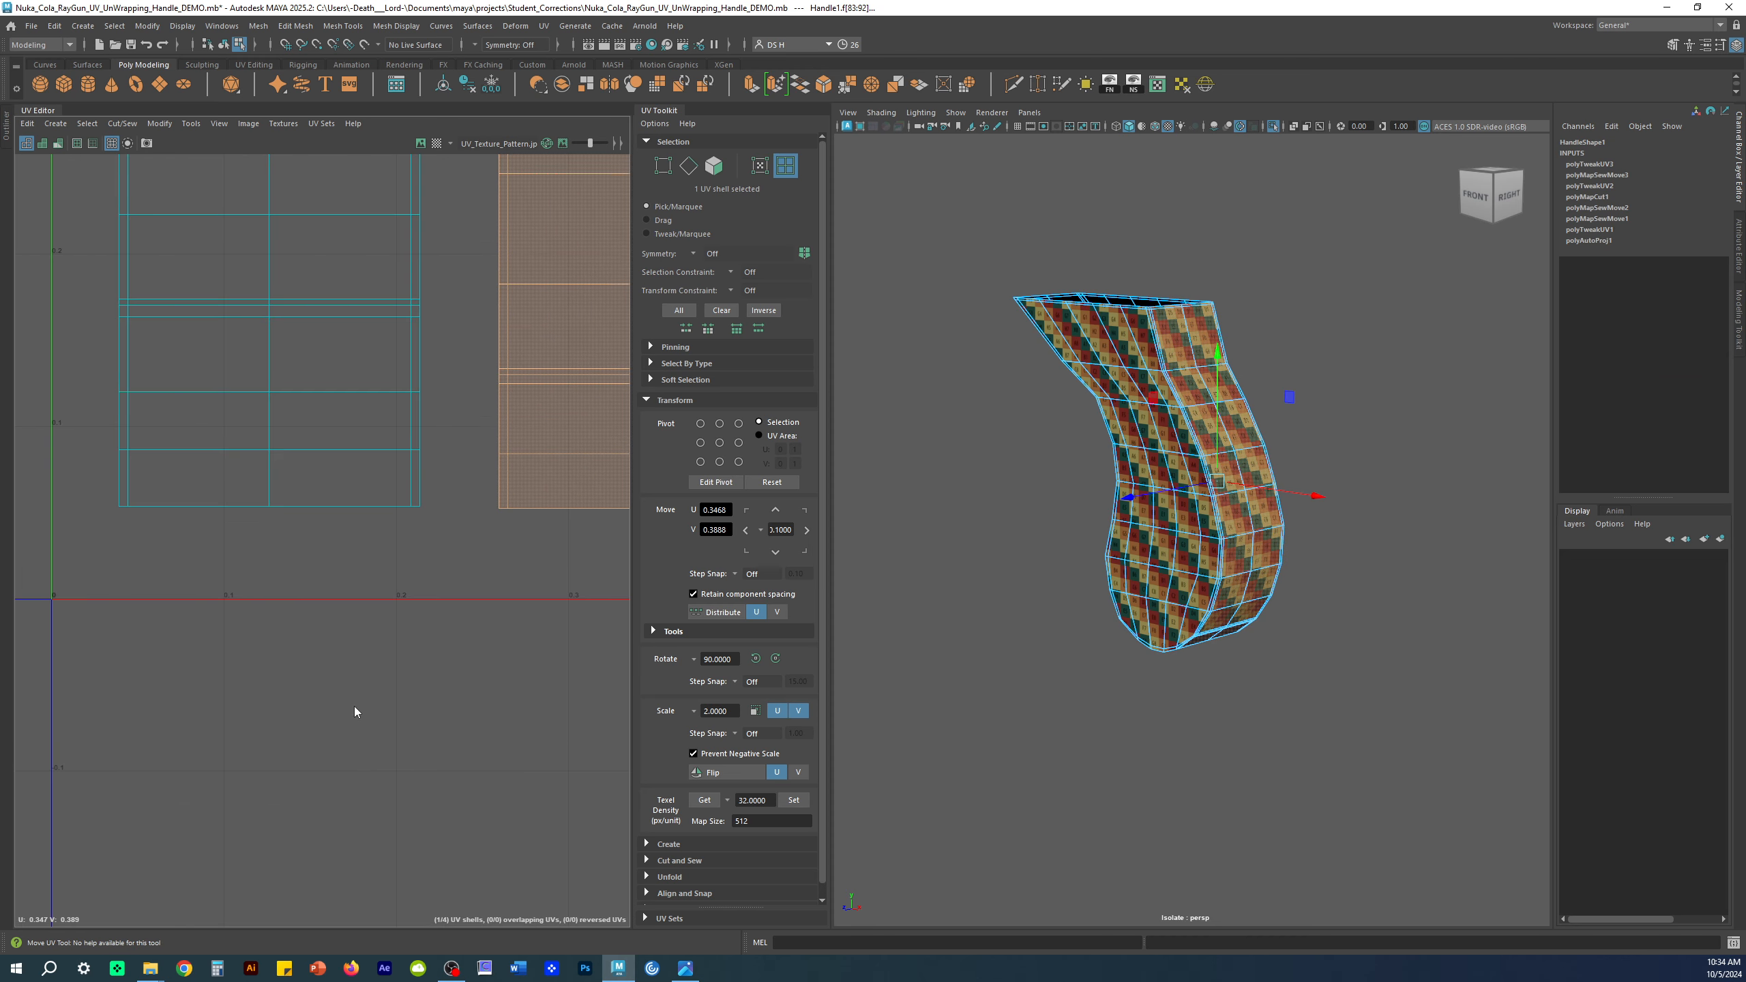
key("F10")
left_click(398, 515)
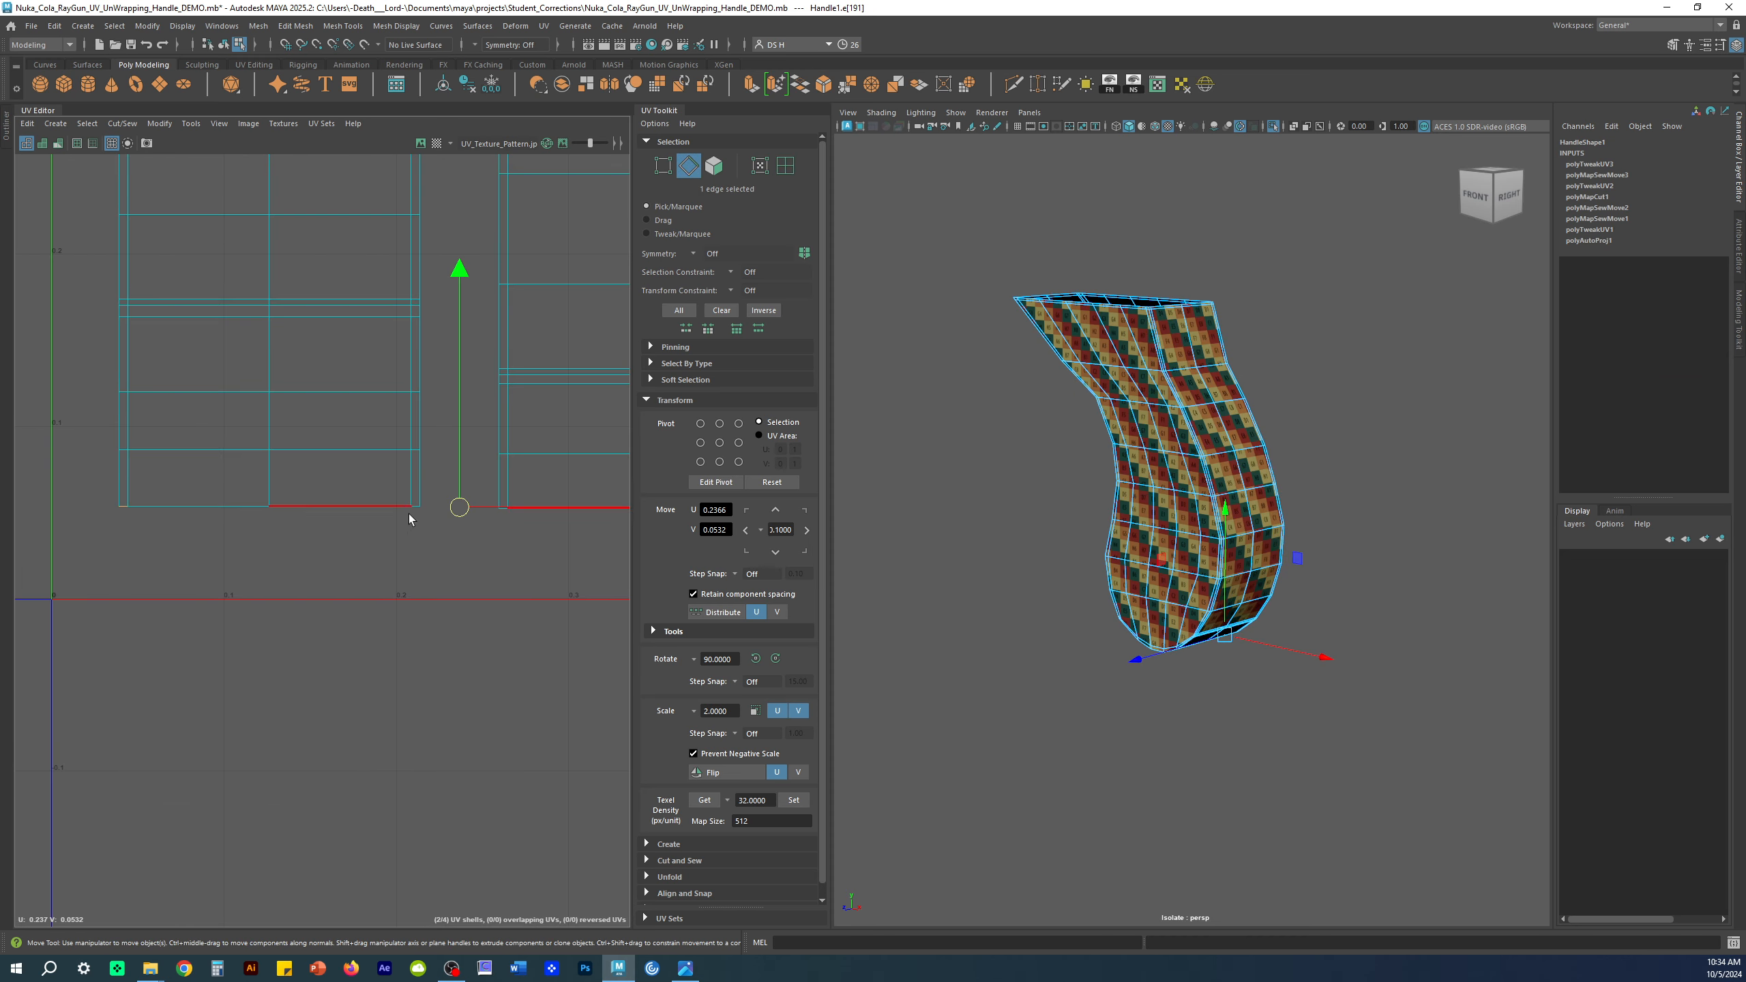
double_click(417, 506, "shift")
right_click_drag(502, 578, 96, 526, "alt")
middle_click_drag(399, 440, 208, 491, "alt")
right_click_drag(510, 249, 513, 188, "shift")
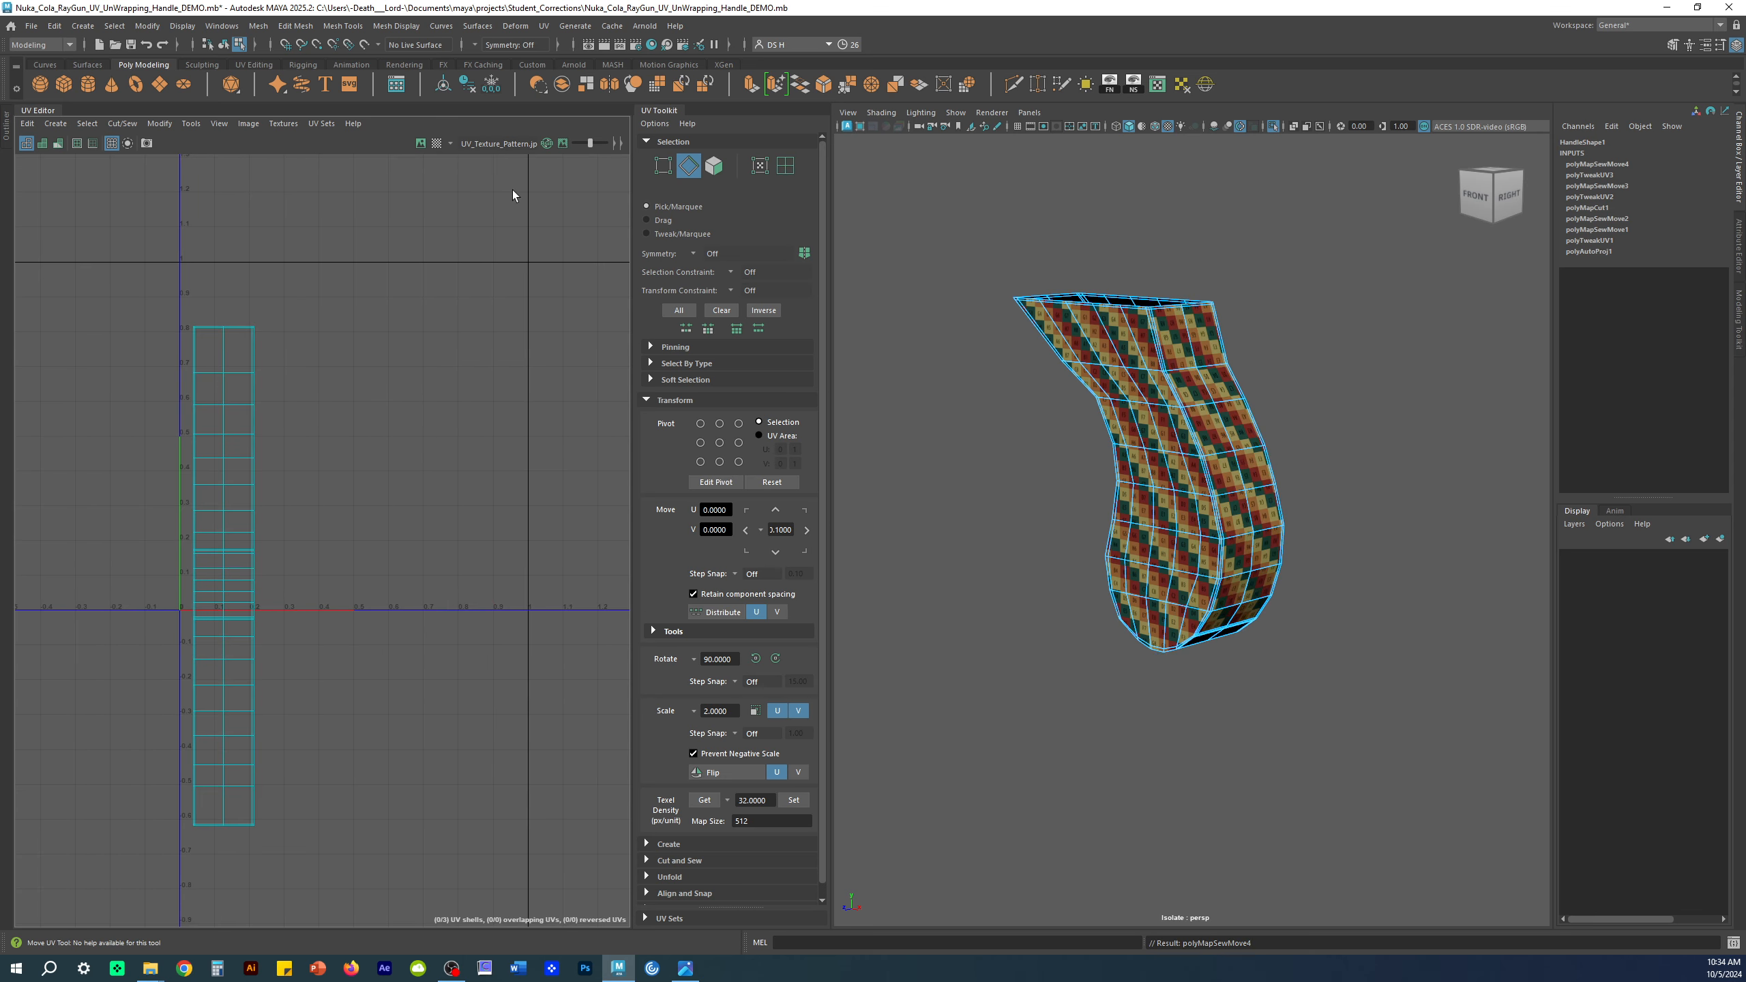